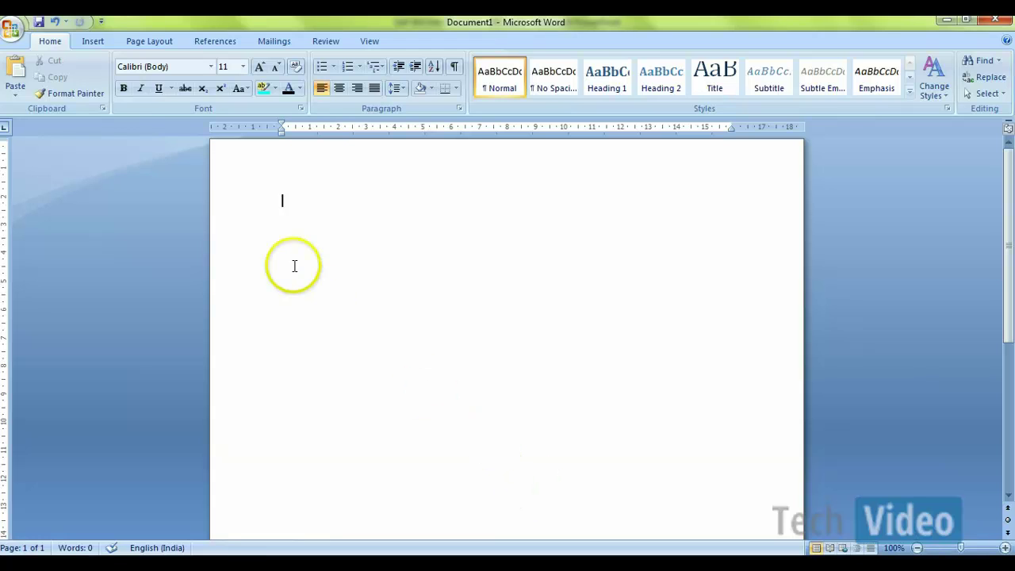
Step: Draw a cube shape about 2.59 cm high and 2.96 cm wide in the upper-left part of the page
click(89, 42)
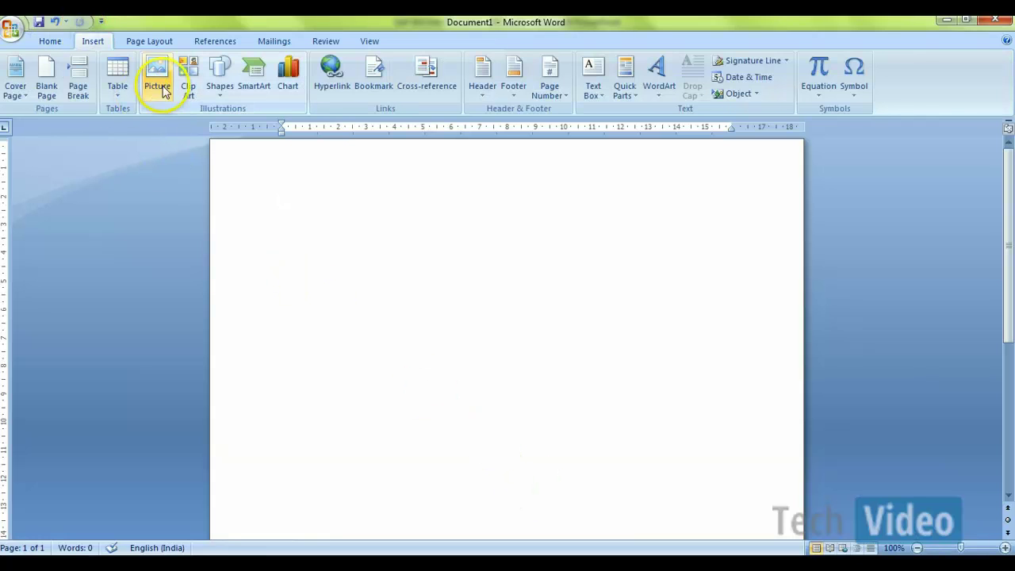
click(215, 94)
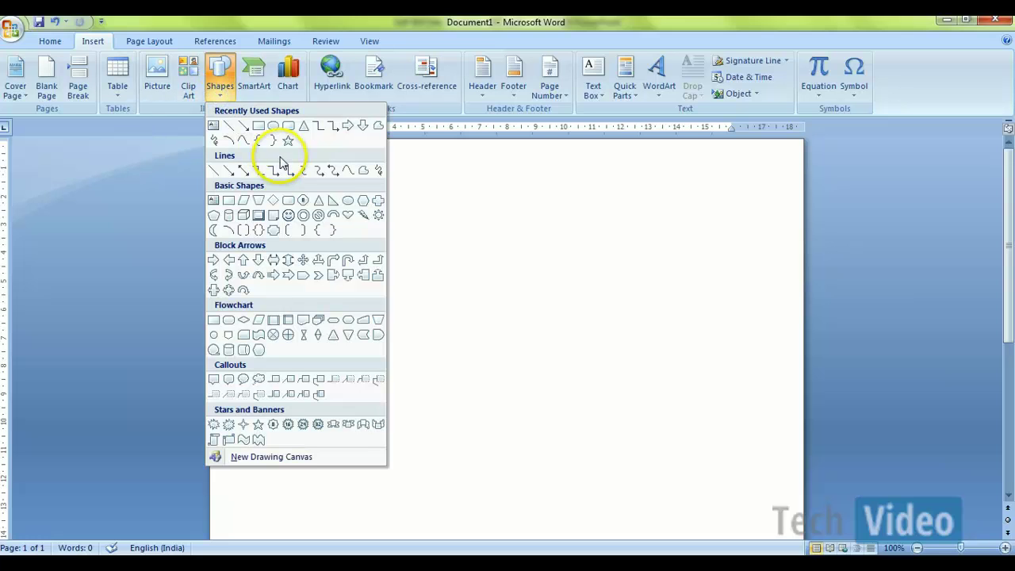
click(242, 214)
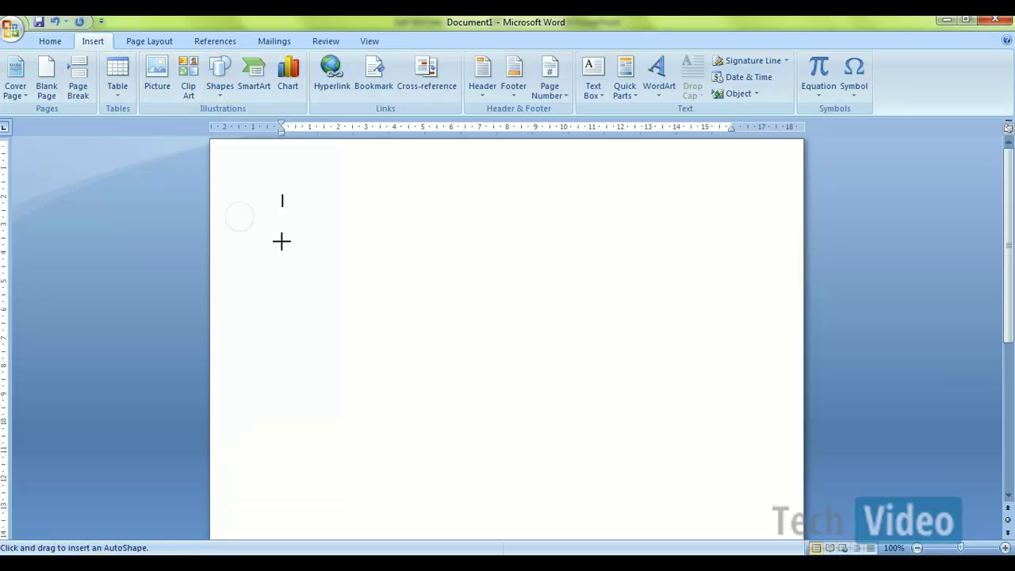
mouse_move(314, 264)
mouse_down()
mouse_move(372, 338)
mouse_move(398, 338)
mouse_up()
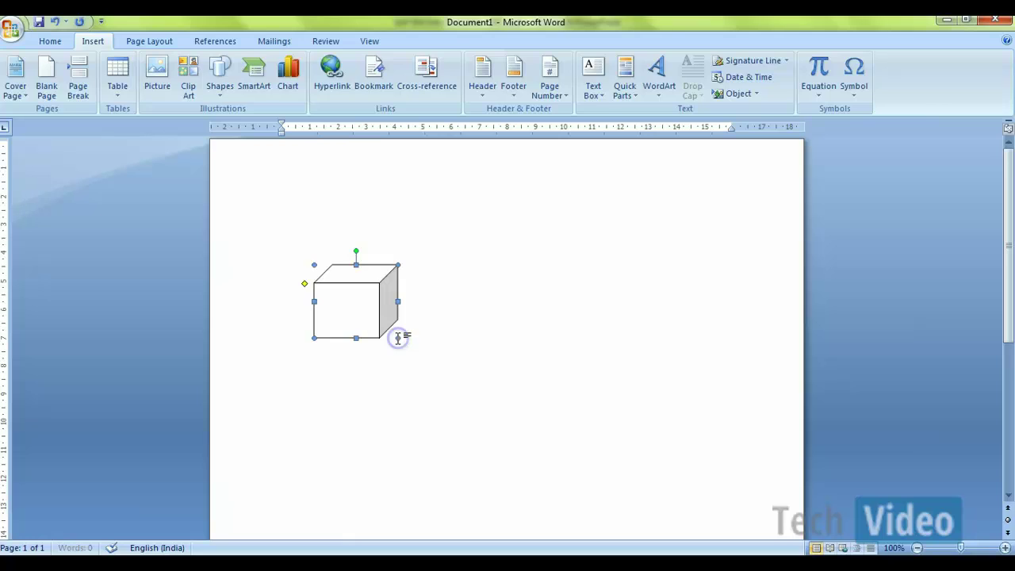
Step: Add the text "Info Cube" to the cube and shrink the shape slightly, mainly in height
right_click(354, 311)
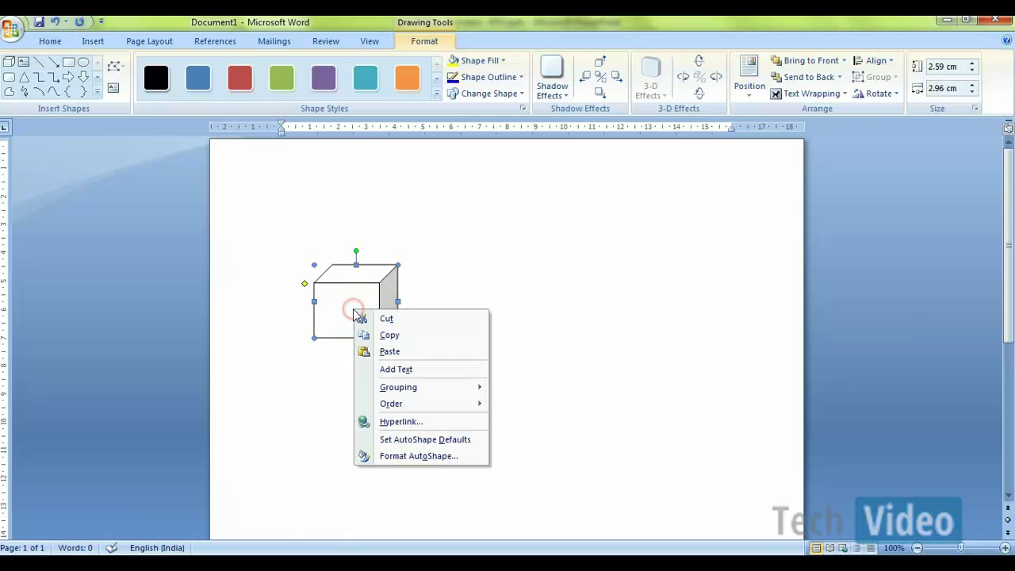
click(397, 369)
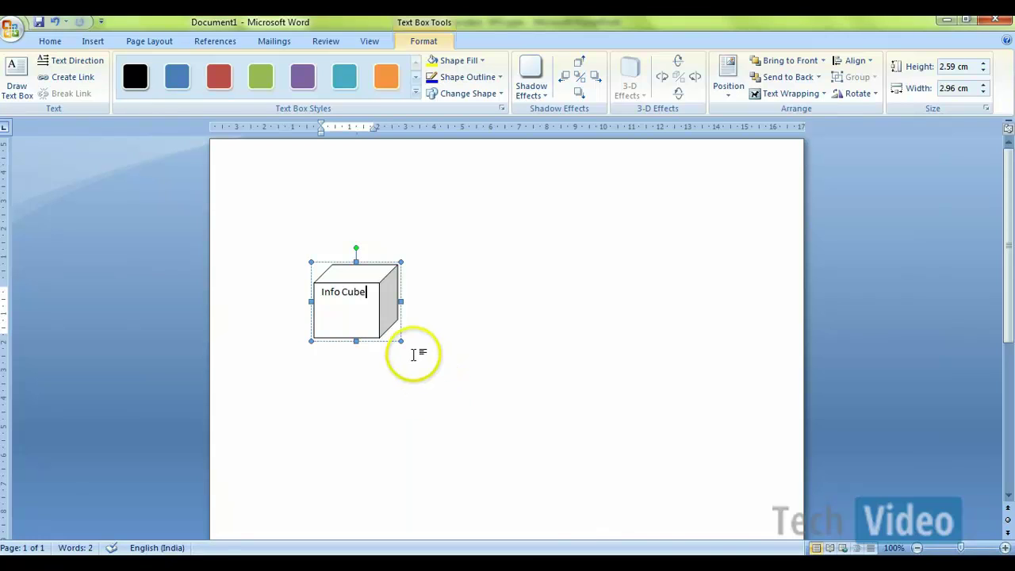
drag(401, 341, 397, 320)
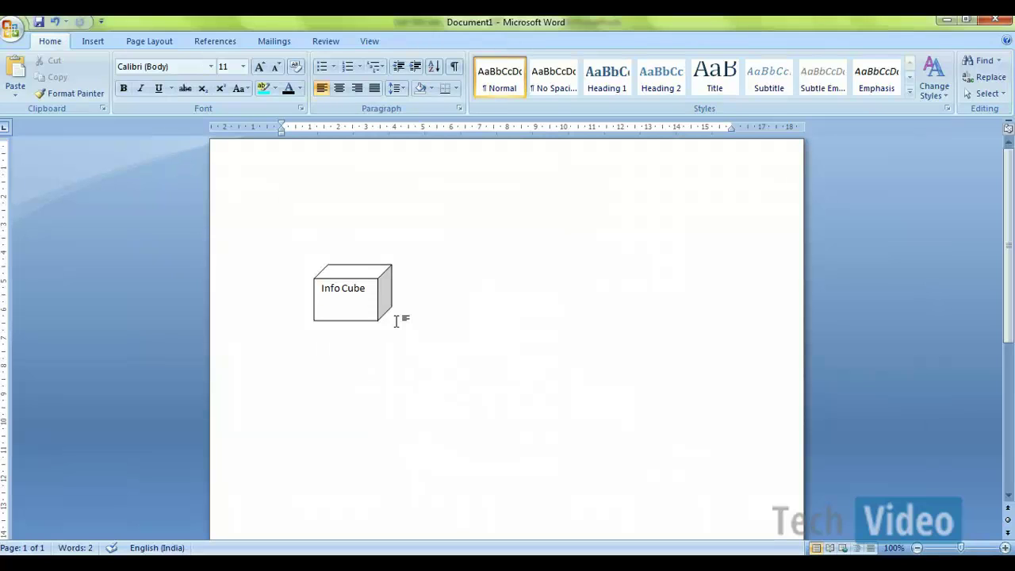
Step: Draw a can shape about 2.25 cm high and 2.75 cm wide below the Info Cube, leaving a gap between them
click(99, 45)
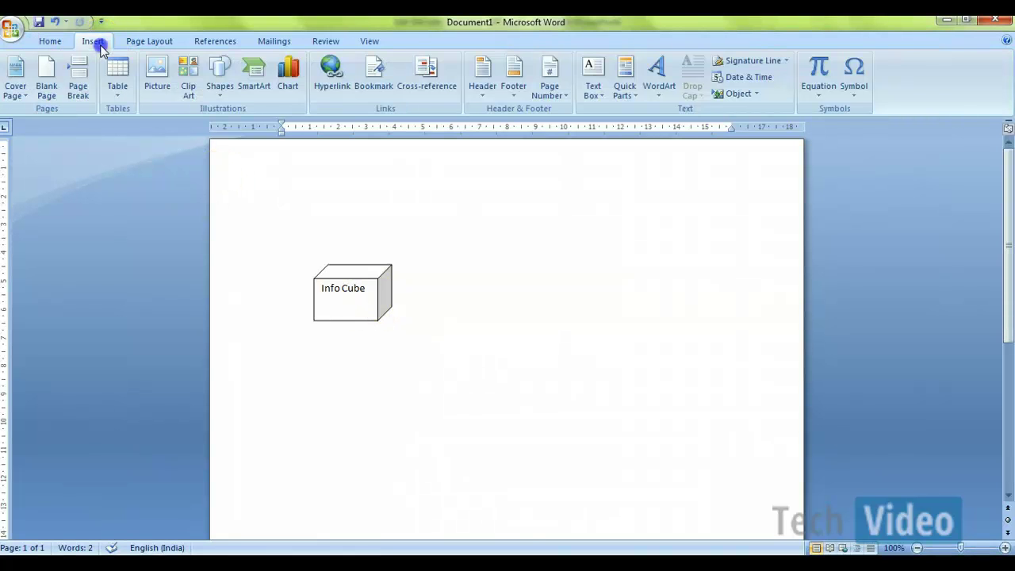
click(219, 89)
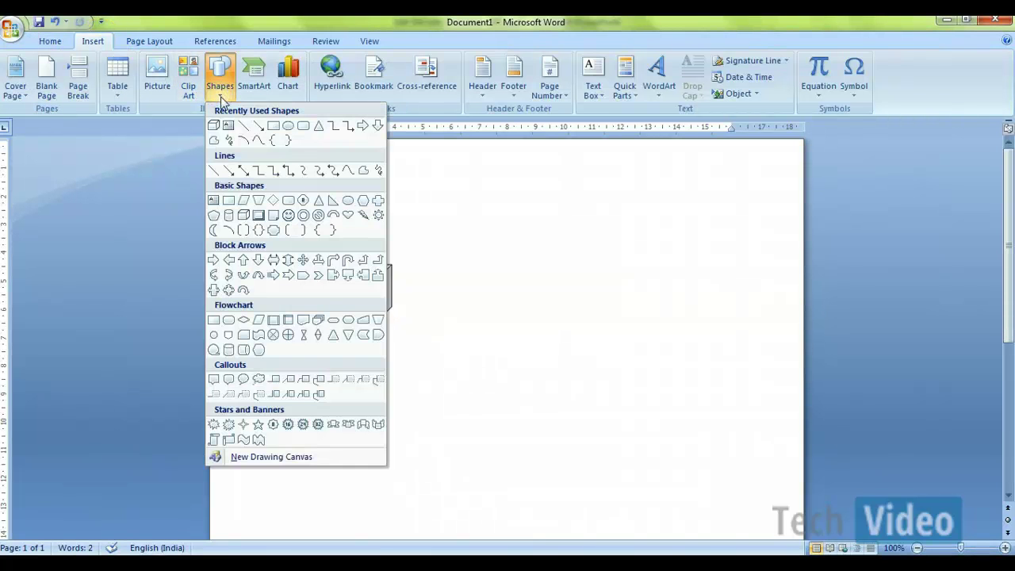
click(229, 213)
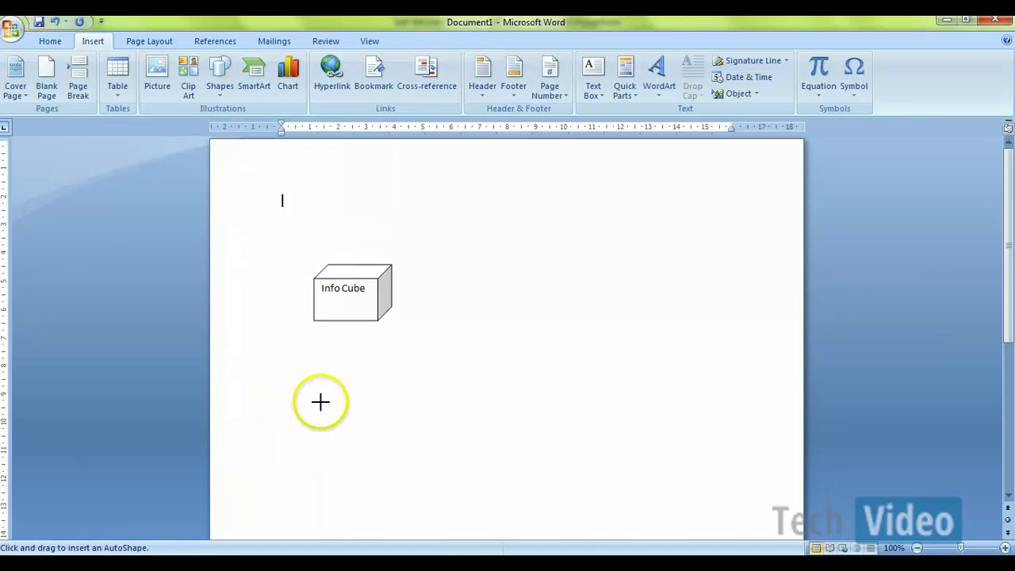
mouse_move(314, 426)
mouse_down()
mouse_move(328, 473)
mouse_move(388, 490)
mouse_up()
Step: Label the can shape "DSO", with the text centred and bold
click(362, 468)
right_click(362, 467)
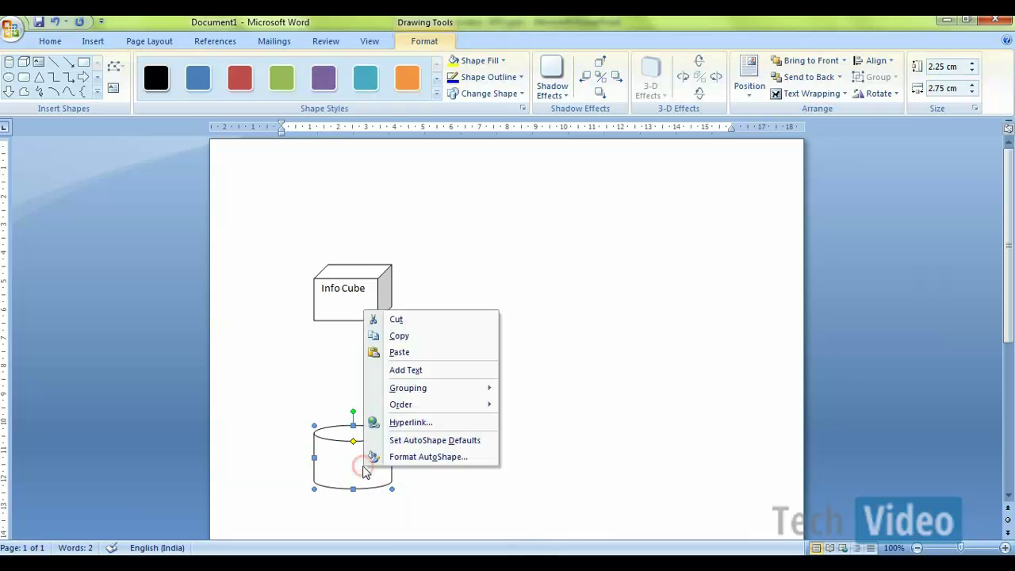
click(406, 370)
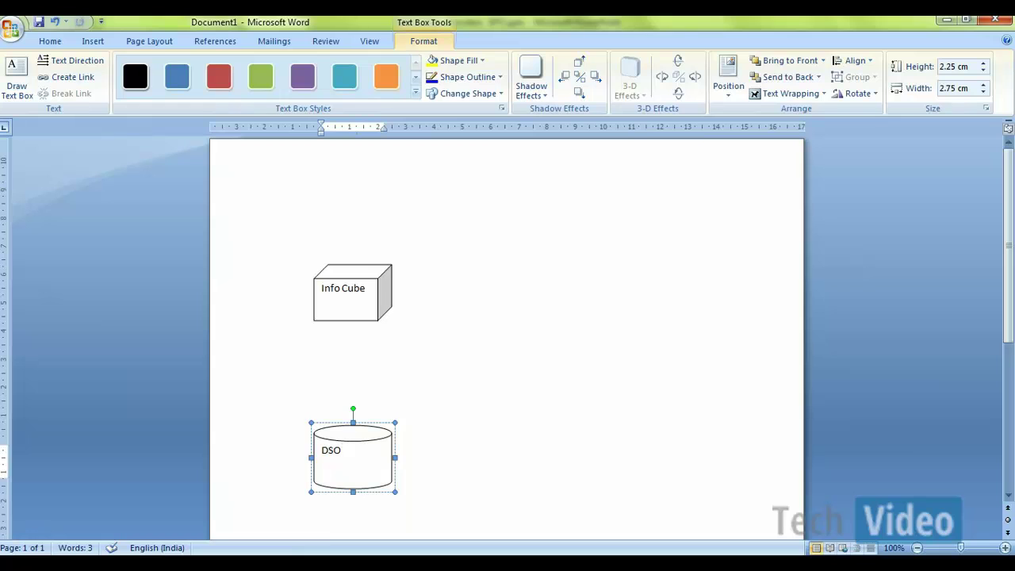
key(ctrl+a)
key(ctrl+e)
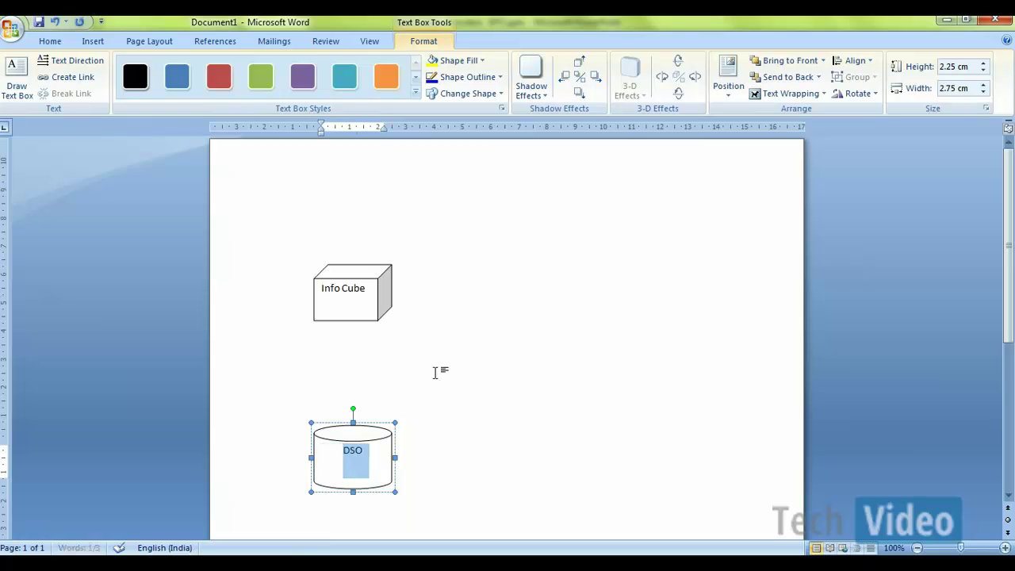
click(449, 383)
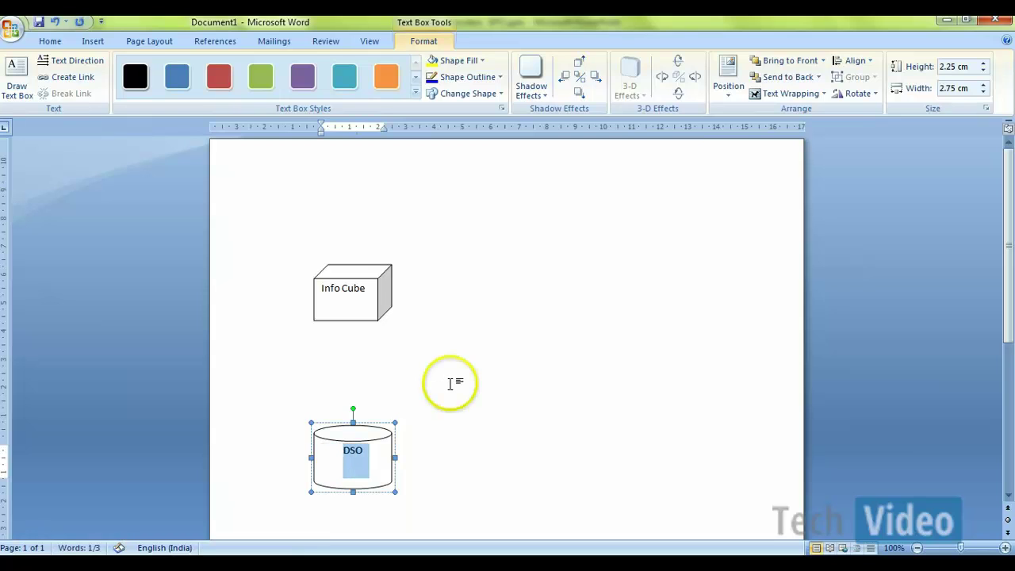
click(482, 427)
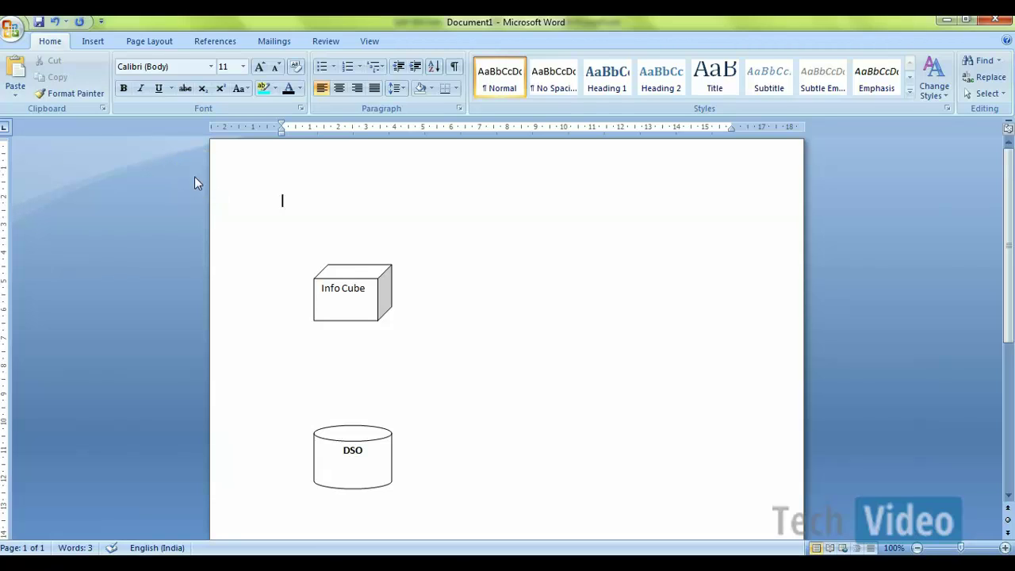
Step: Draw a rectangle about 0.77 cm high and 3.73 cm wide between the cube and the can, and label it "Transformation"
click(97, 41)
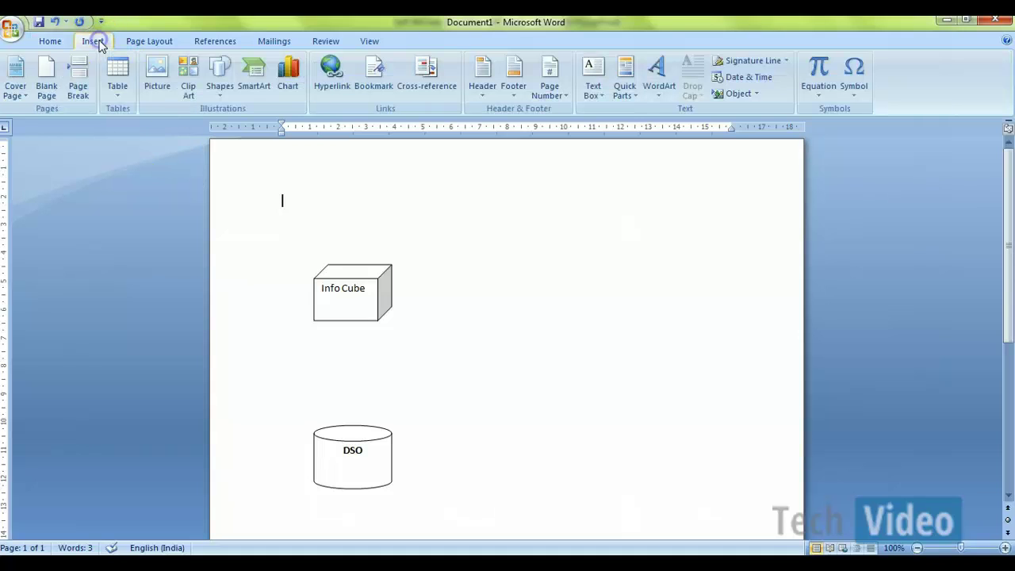
click(221, 92)
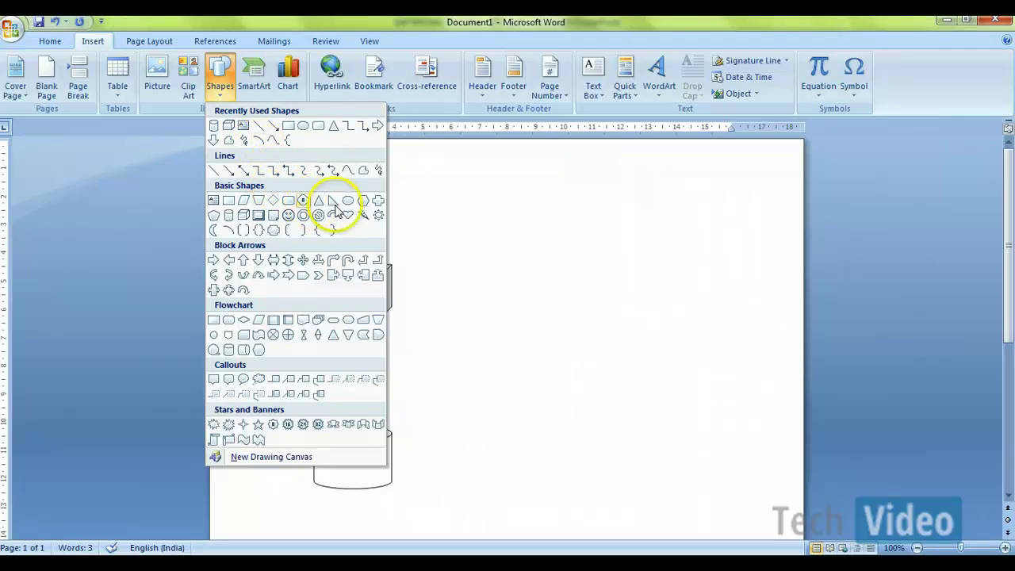
click(287, 125)
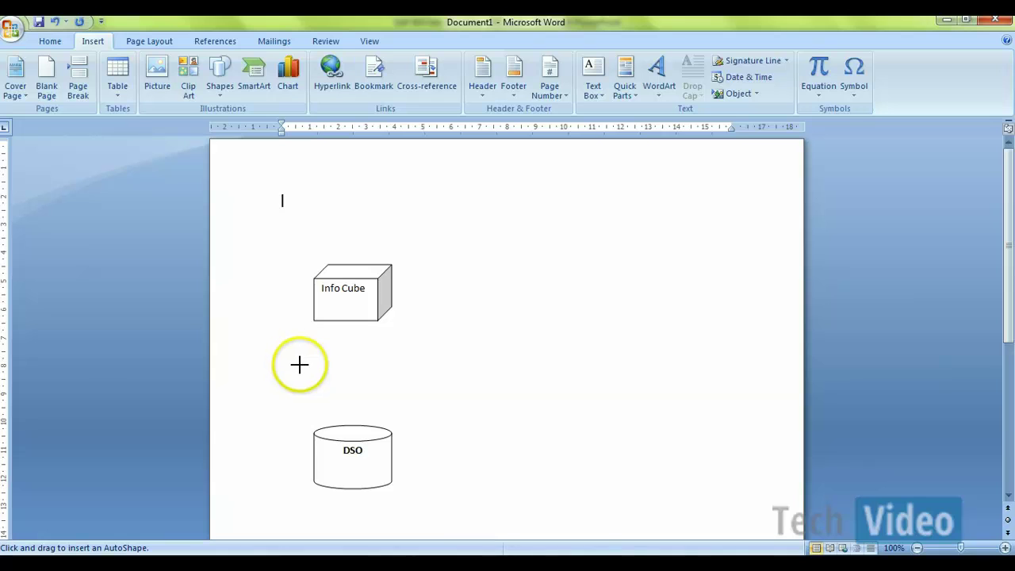
drag(304, 367, 411, 387)
right_click(392, 384)
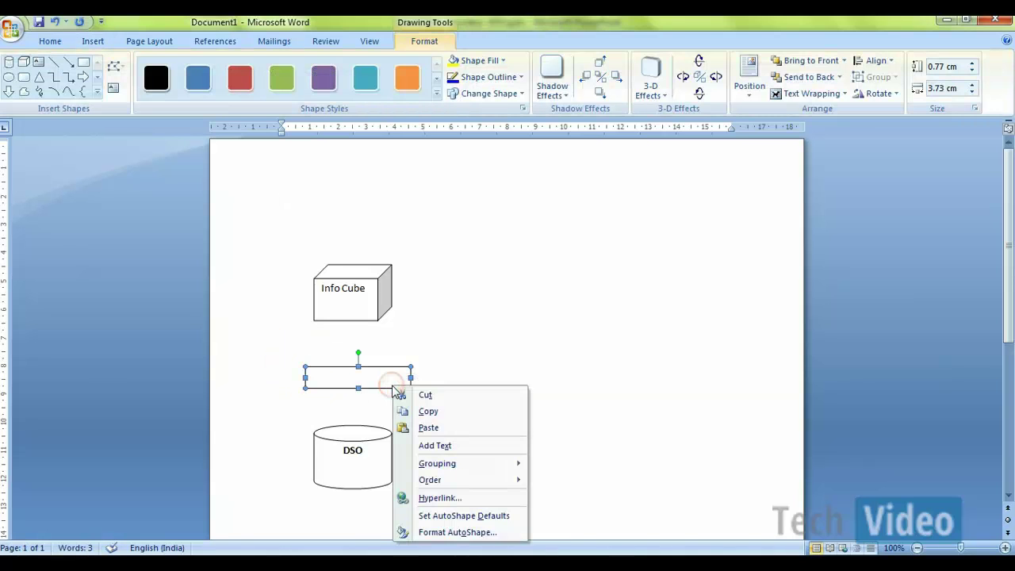
click(430, 443)
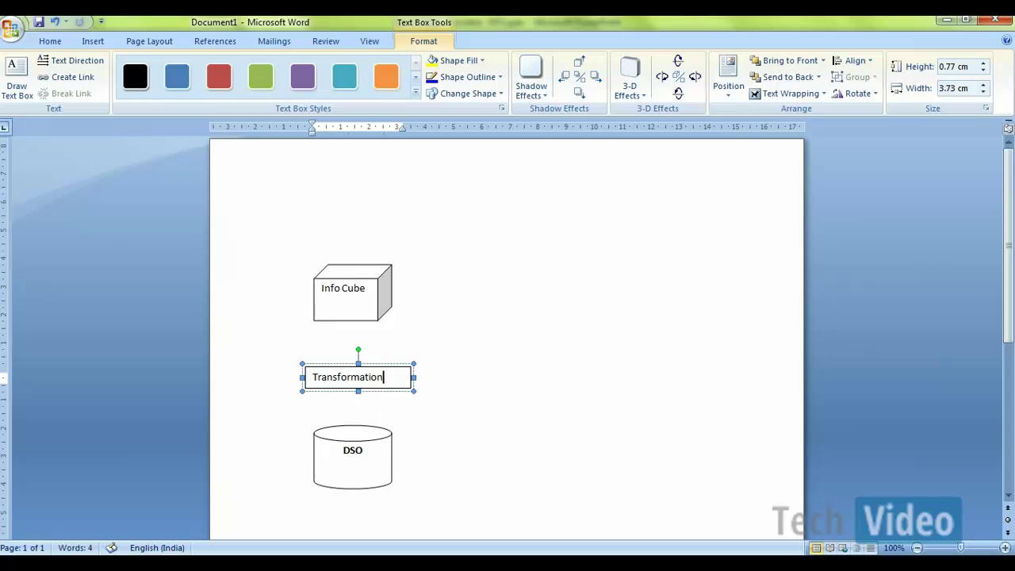
click(501, 407)
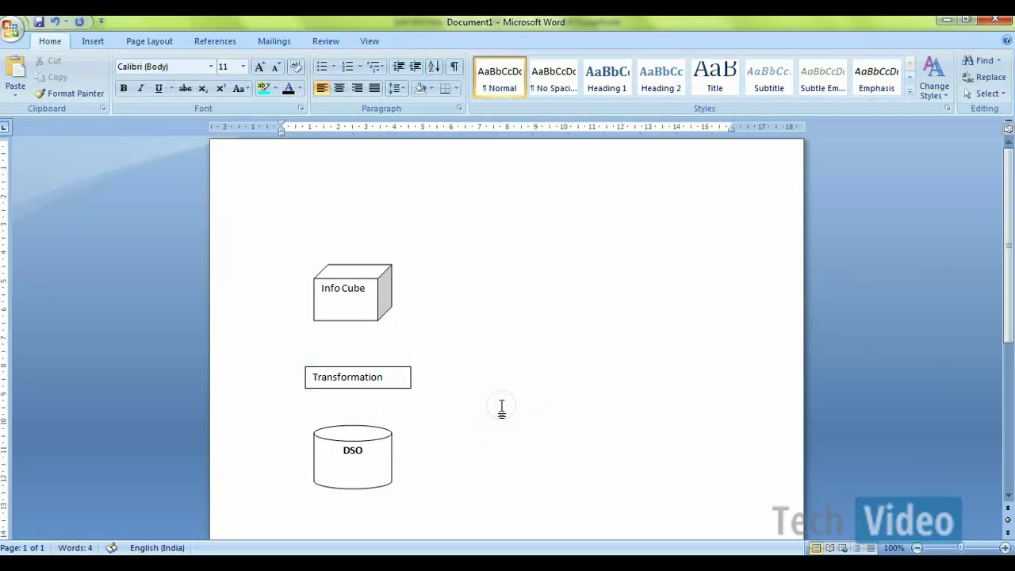
Step: Draw an up block arrow about 1.32 cm high and 0.5 cm wide from the DSO can to the Transformation box
click(103, 41)
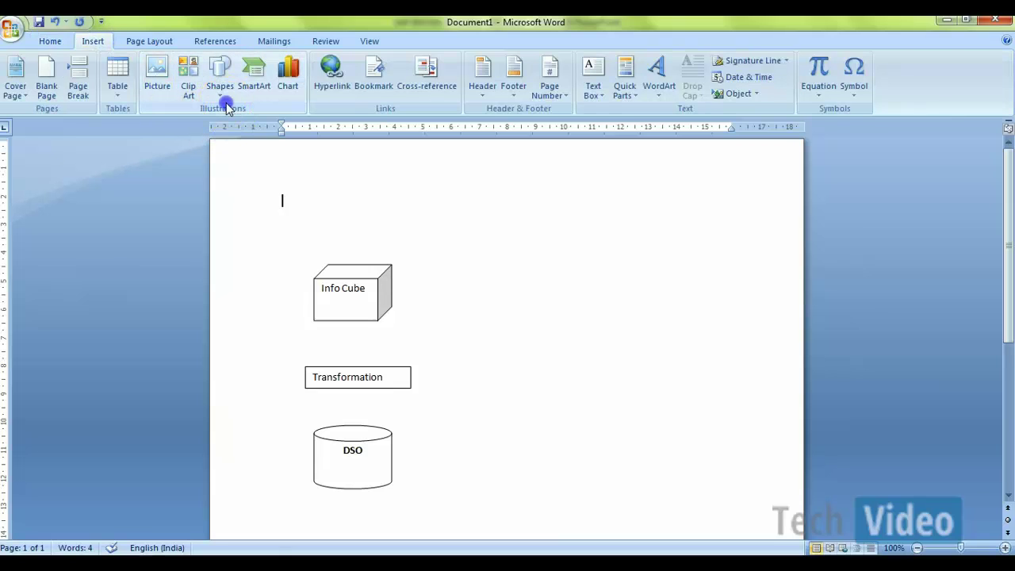
click(222, 100)
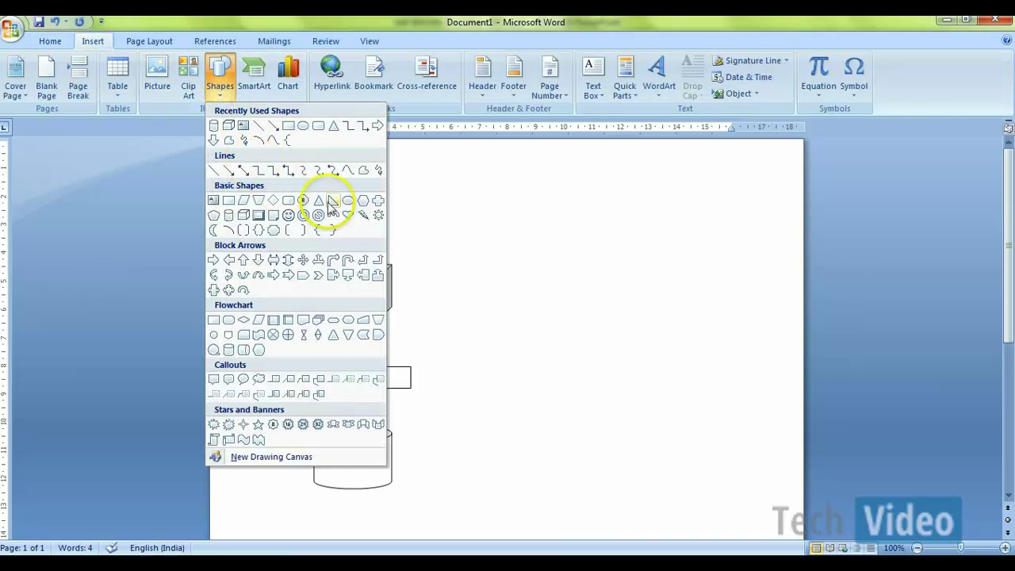
click(242, 260)
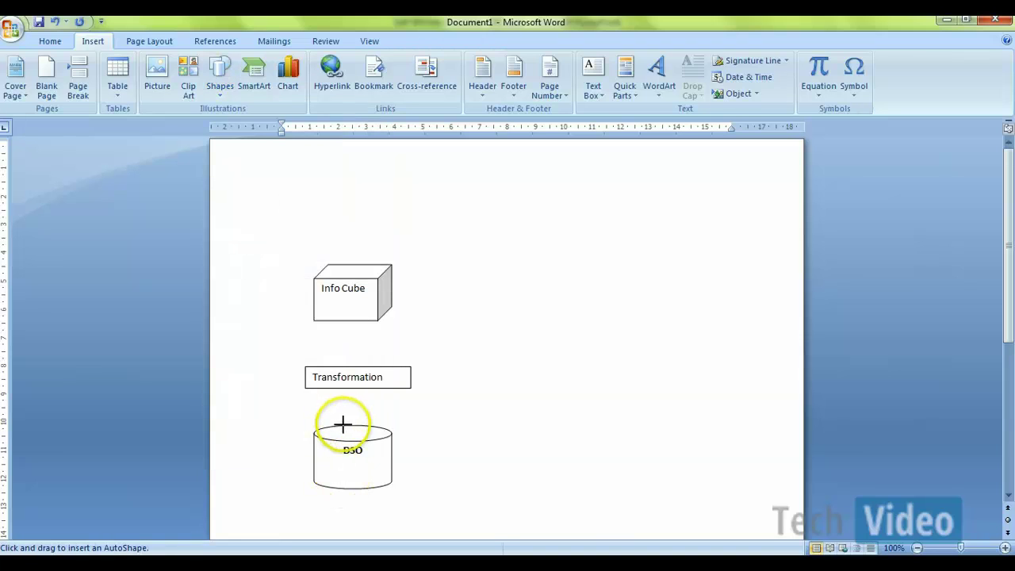
mouse_move(342, 424)
mouse_down()
mouse_move(340, 389)
mouse_move(354, 389)
mouse_up()
click(384, 399)
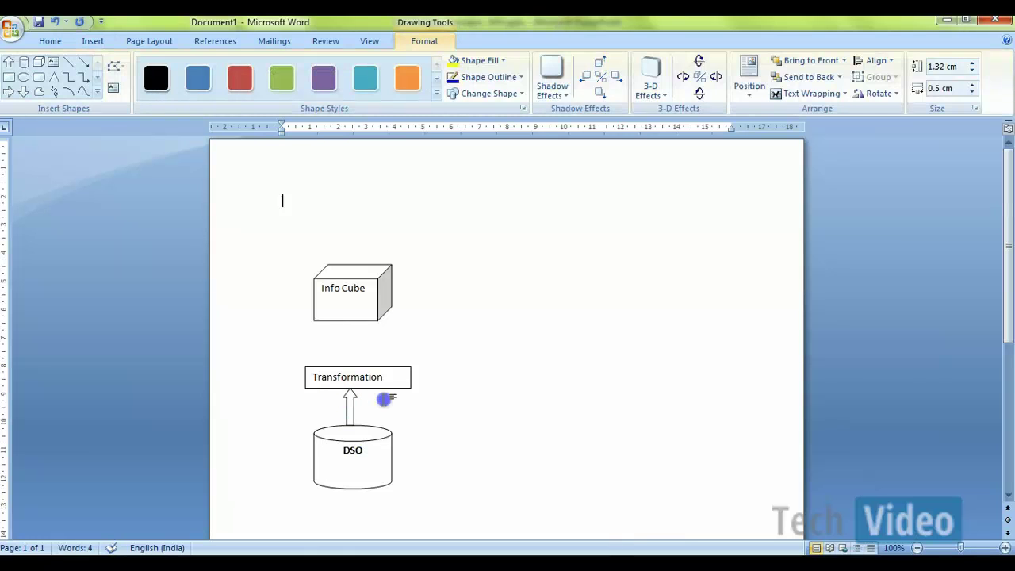
Step: Draw a second up block arrow from the top of the Transformation box to the bottom of the Info Cube
click(92, 41)
click(220, 87)
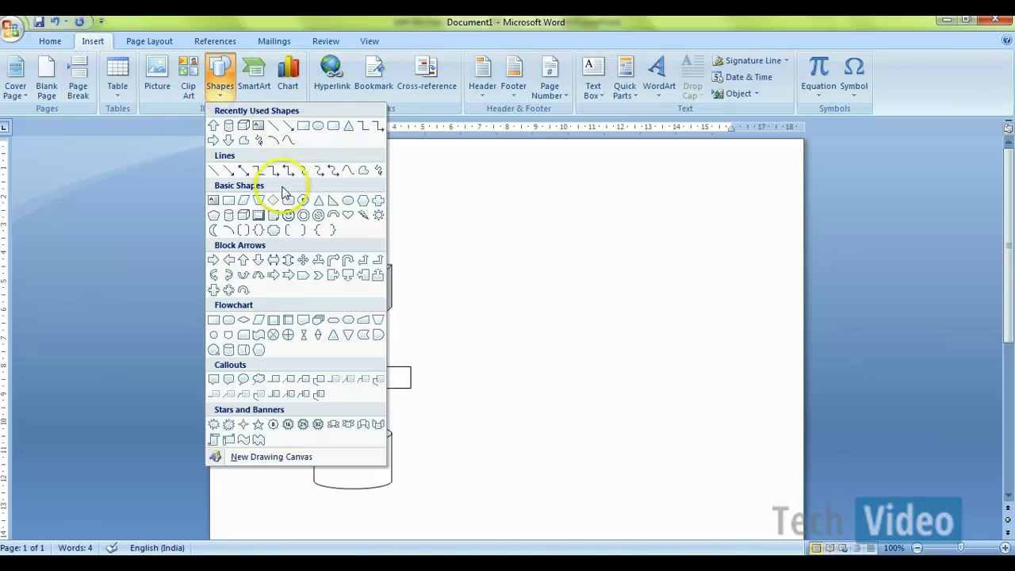
click(214, 126)
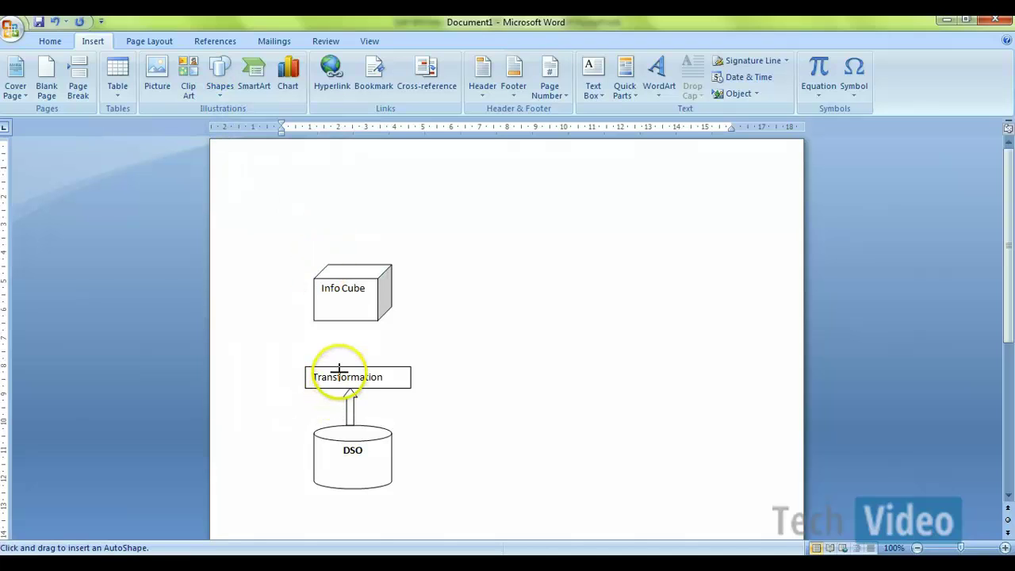
mouse_move(338, 365)
mouse_down()
mouse_move(338, 332)
mouse_move(349, 321)
mouse_up()
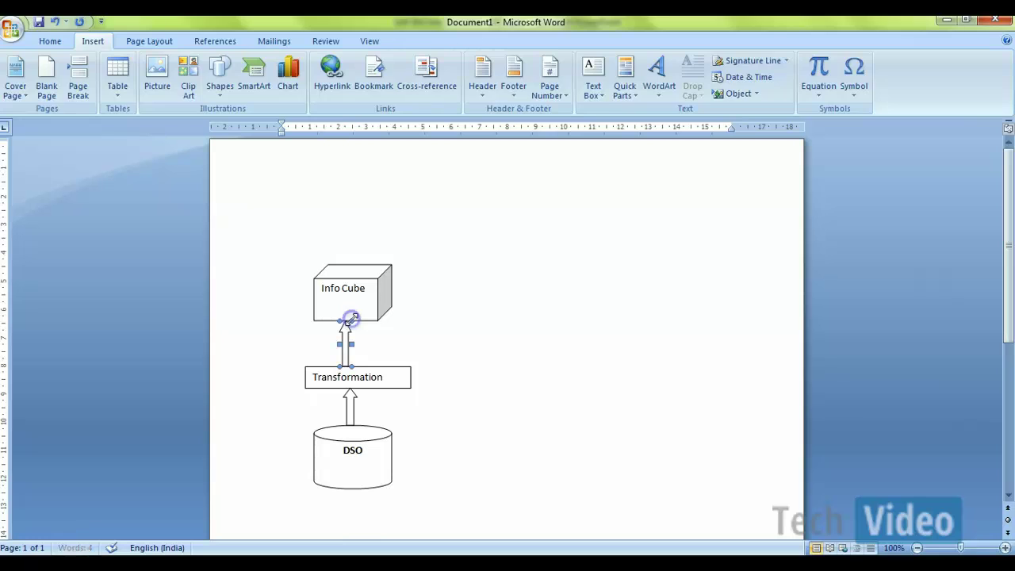
click(418, 331)
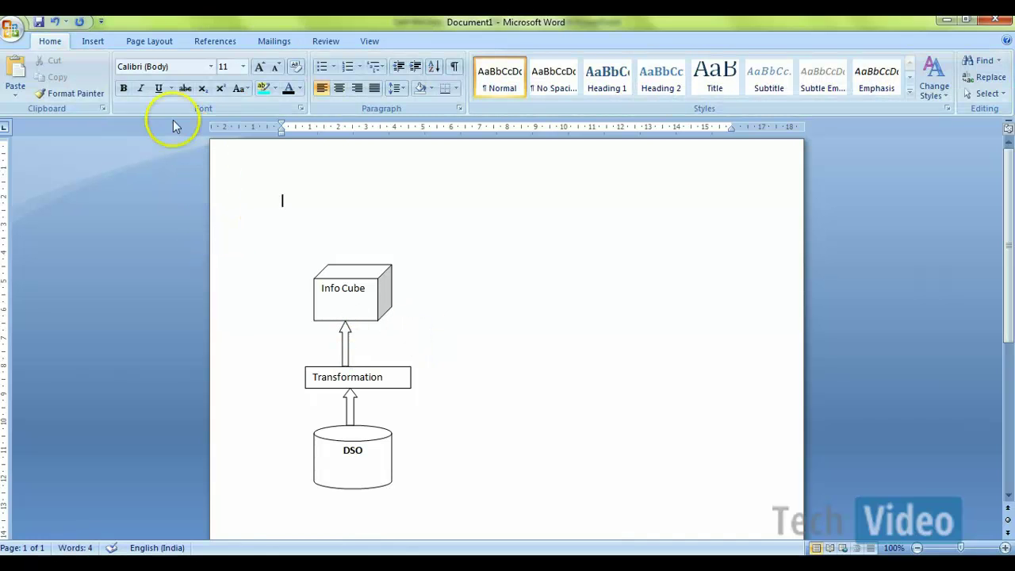
Step: Draw a rectangle about 0.74 cm high and 3.12 cm wide just right of the upper arrow
click(92, 43)
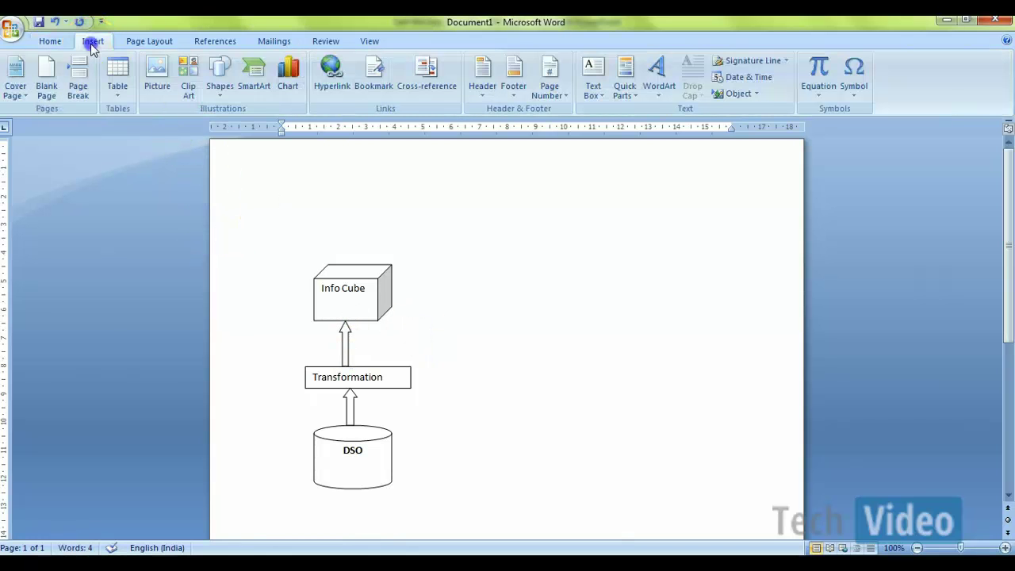
click(220, 83)
click(289, 127)
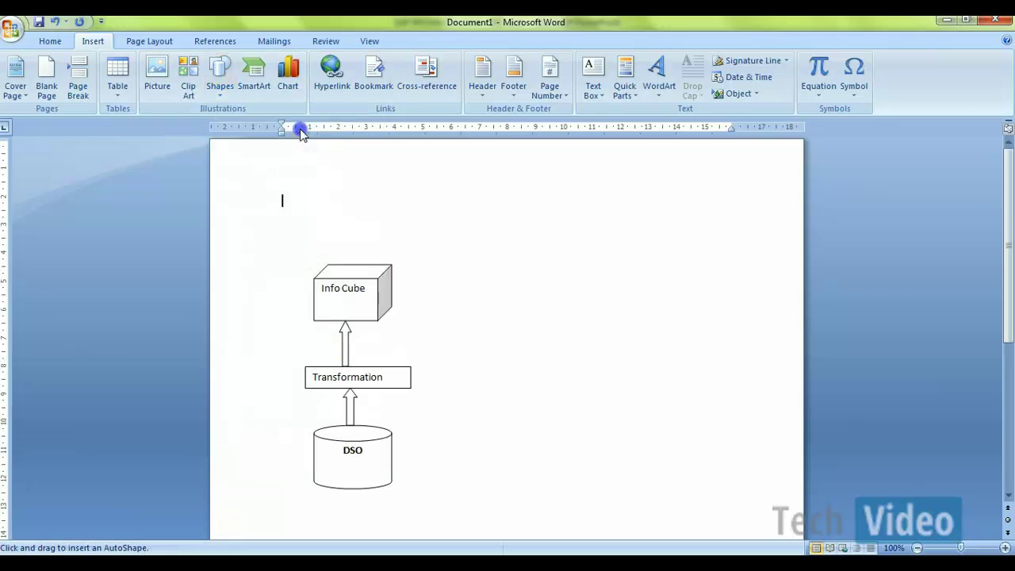
drag(373, 336, 457, 353)
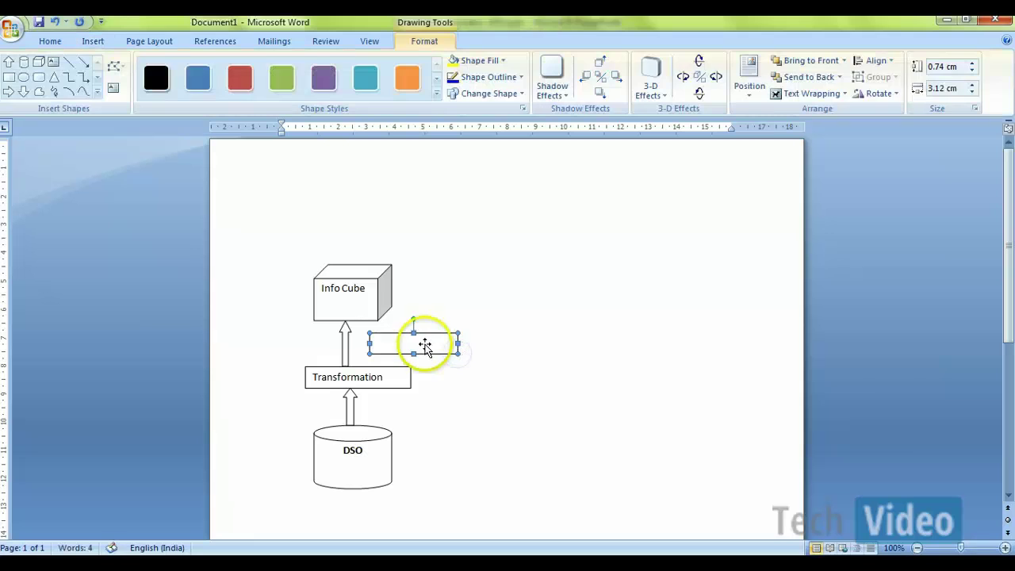
Step: Label the new rectangle "DTP" and narrow it from its right edge to fit the text
right_click(425, 346)
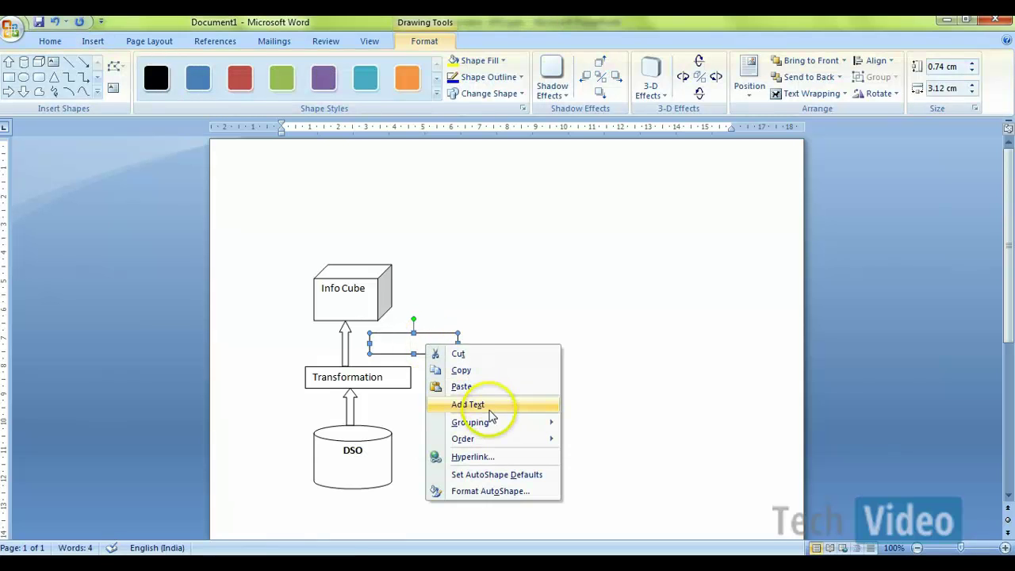
click(487, 406)
text(DTP)
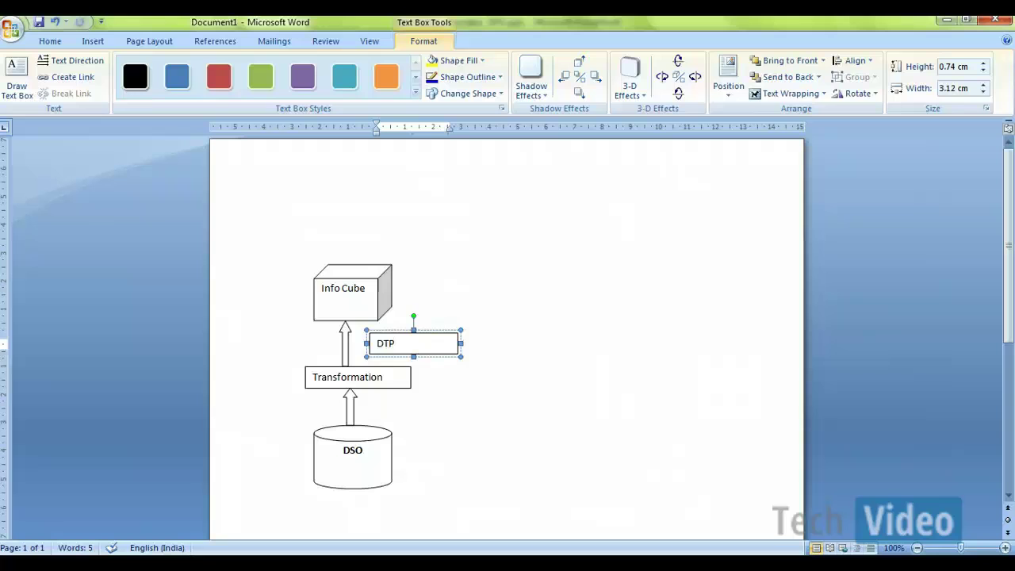
drag(462, 340, 412, 341)
click(444, 376)
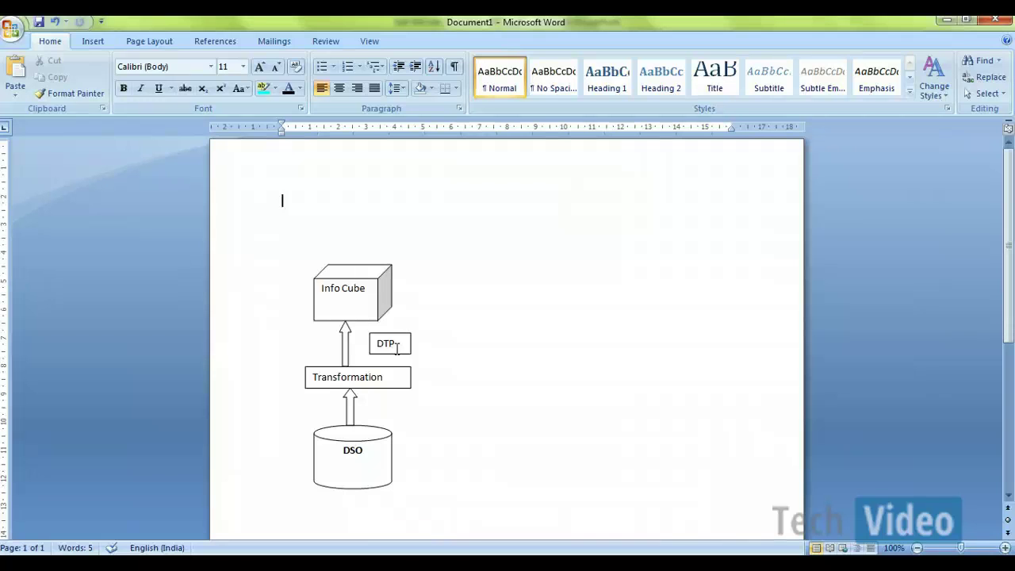
Step: Draw a cube shape about 1.83 cm high and 2.38 cm wide to the right of the Info Cube
click(444, 335)
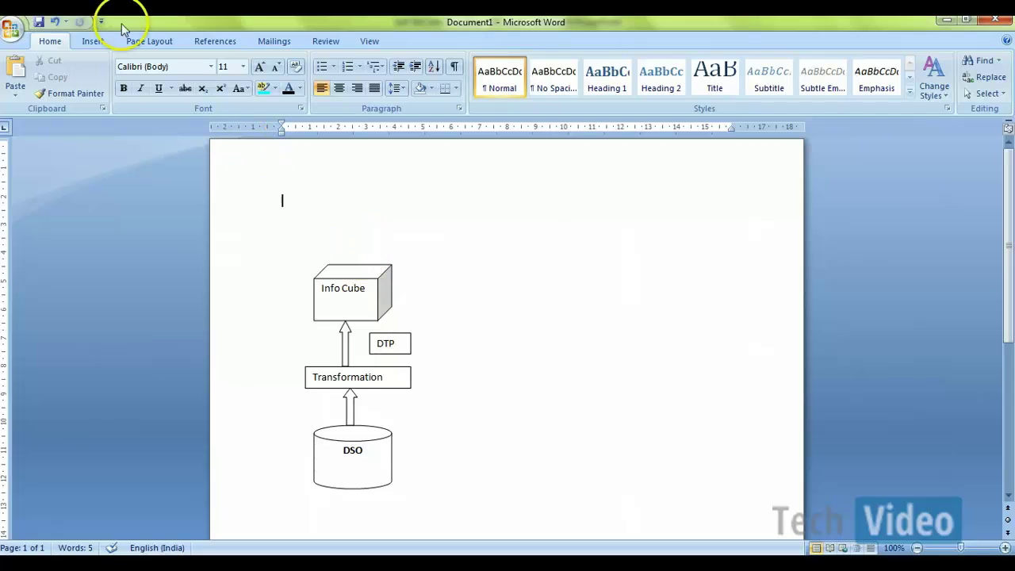
click(92, 41)
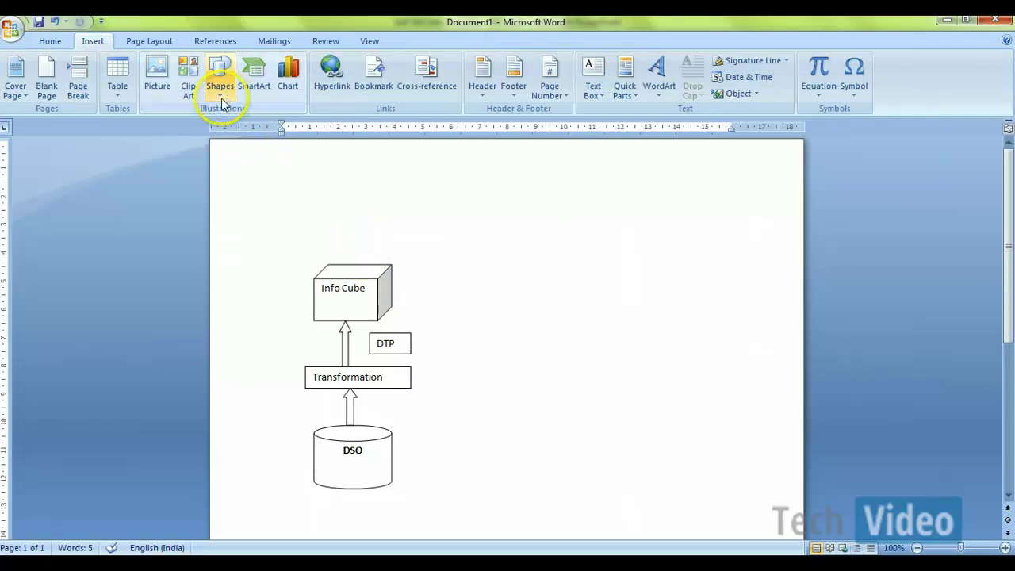
click(221, 93)
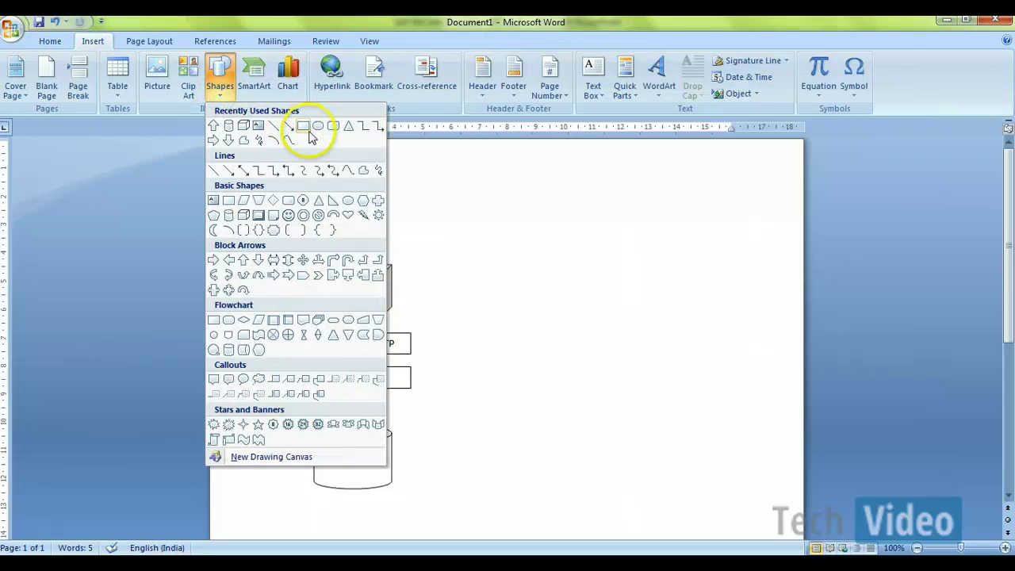
click(242, 214)
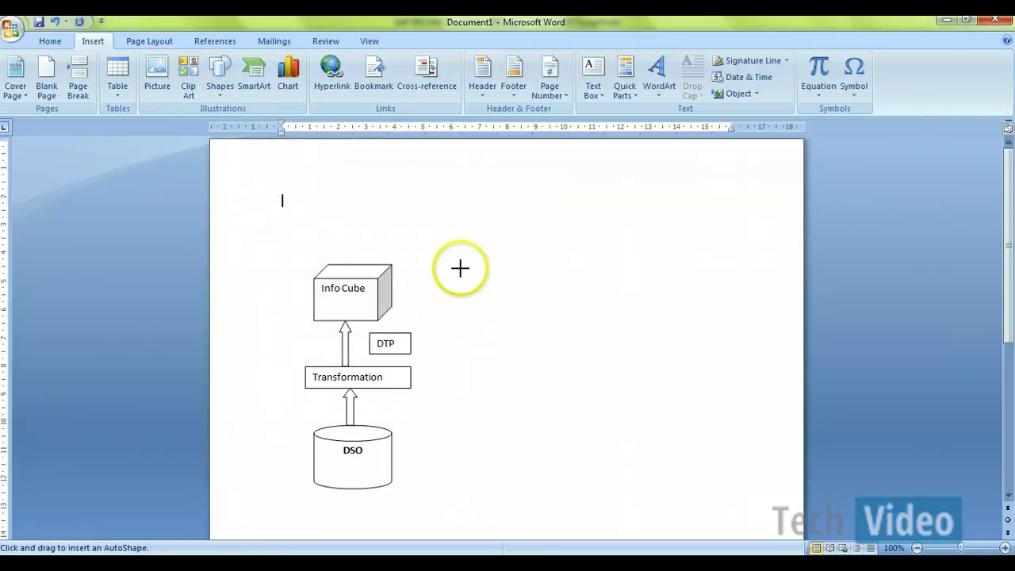
mouse_move(460, 267)
mouse_down()
mouse_move(500, 340)
mouse_move(527, 317)
mouse_up()
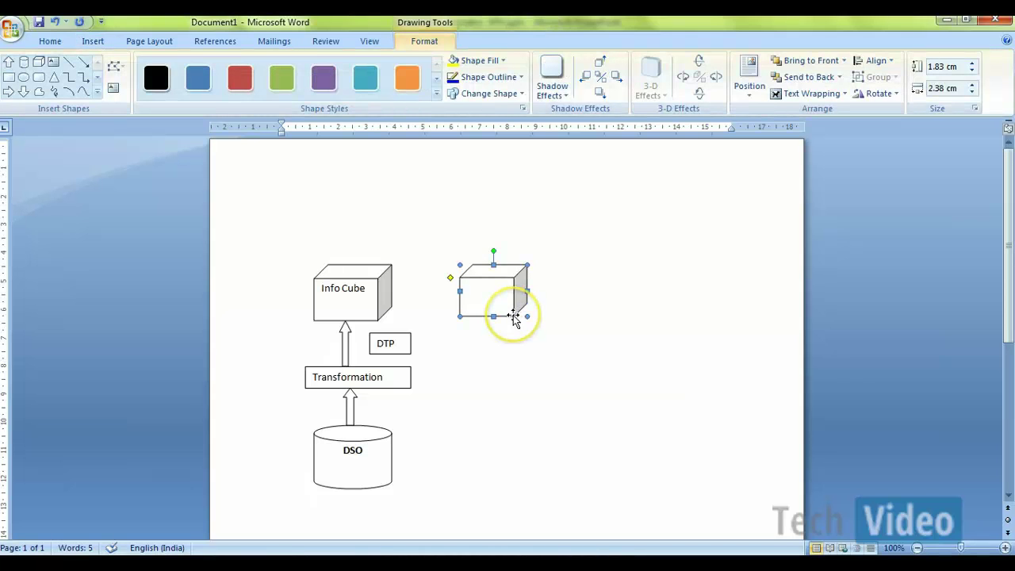
Step: Paste two copies of the blank cube and place them side by side to its right, forming a row
click(562, 385)
key(ctrl+v)
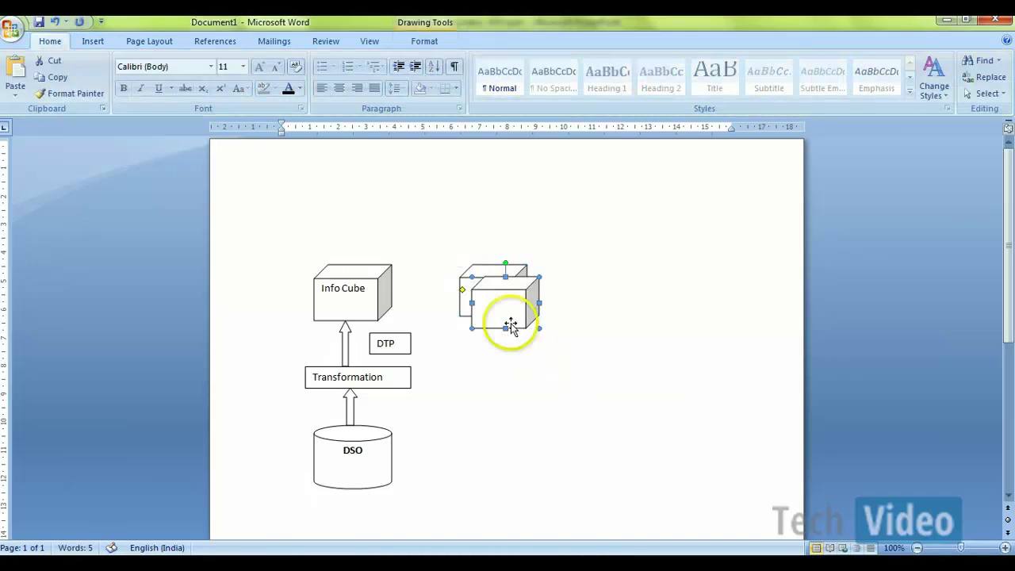
drag(512, 325, 592, 317)
click(596, 356)
key(ctrl+v)
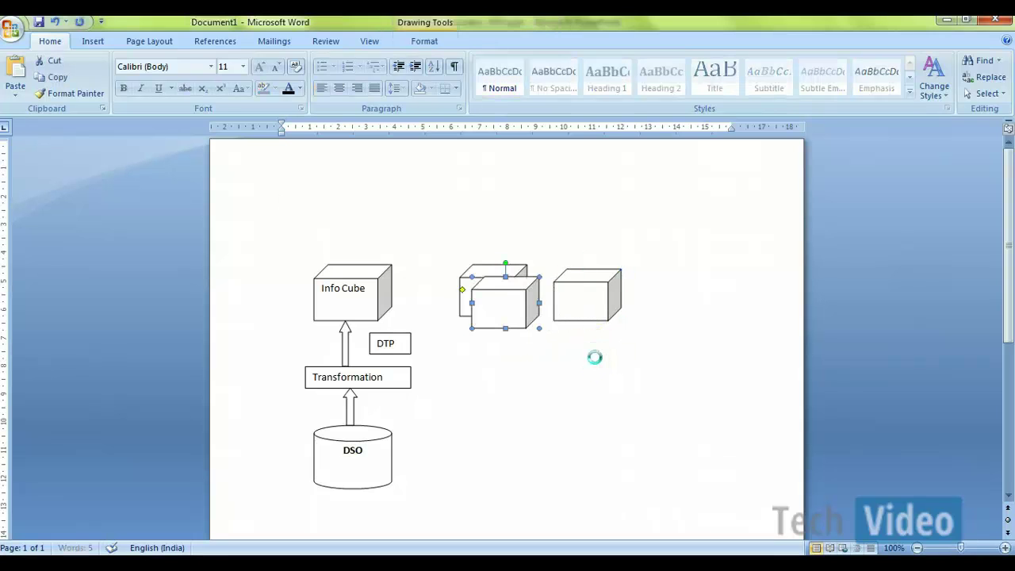
drag(525, 323, 708, 316)
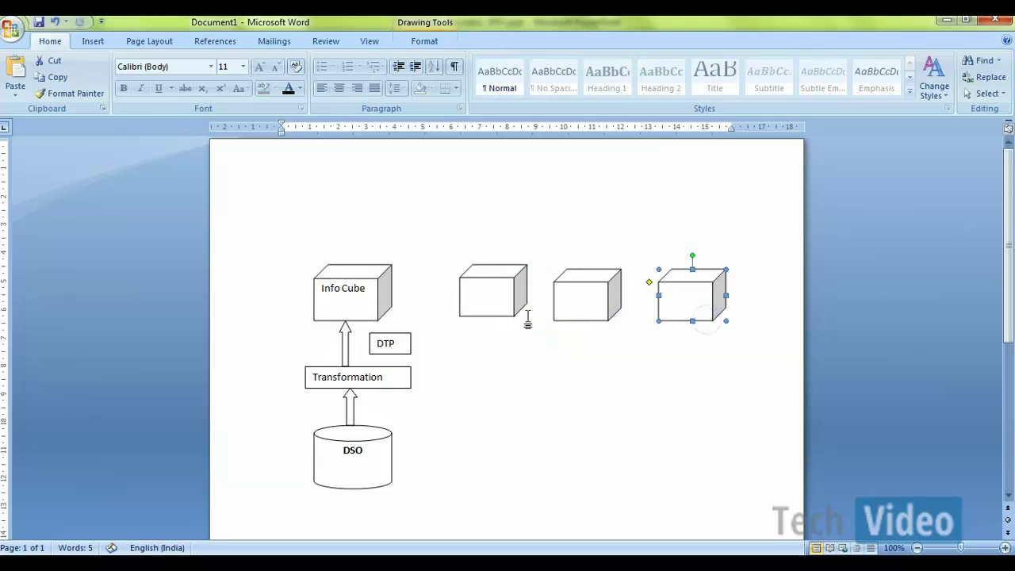
Step: Paste another blank cube below the row and shift the row's three blank cubes closer to the Info Cube
drag(482, 310, 455, 313)
click(487, 438)
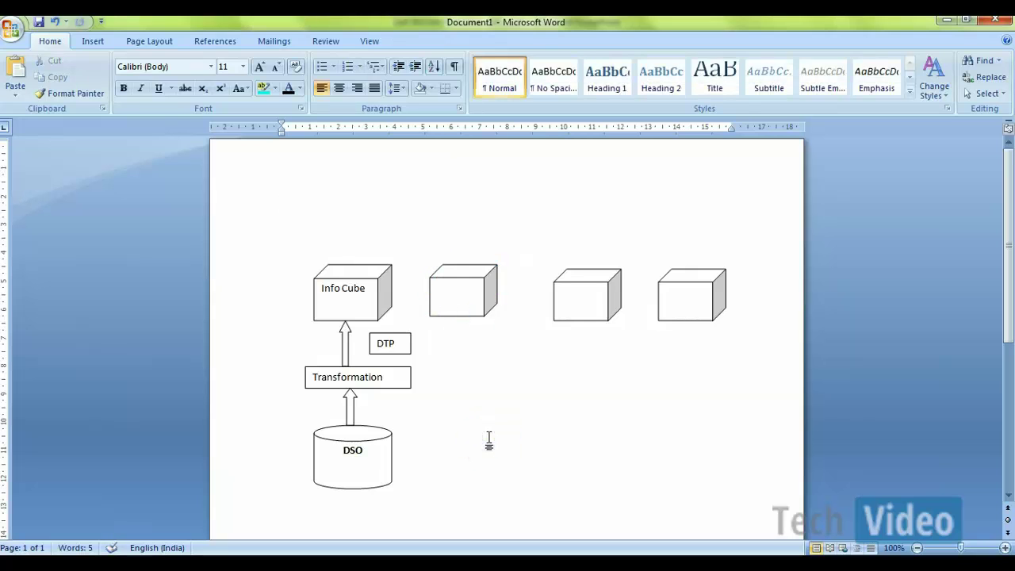
key(ctrl+v)
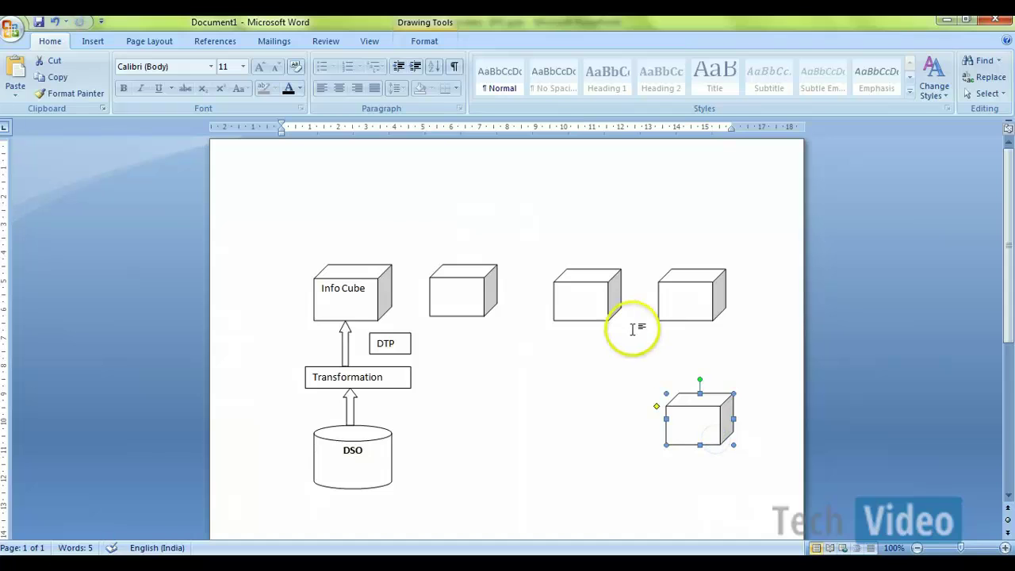
click(573, 316)
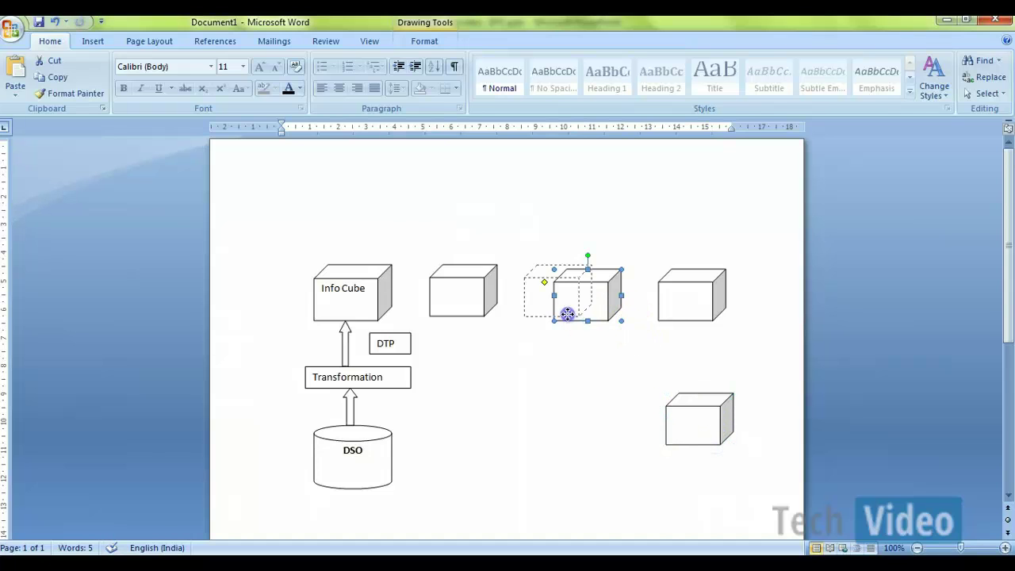
drag(566, 313, 567, 315)
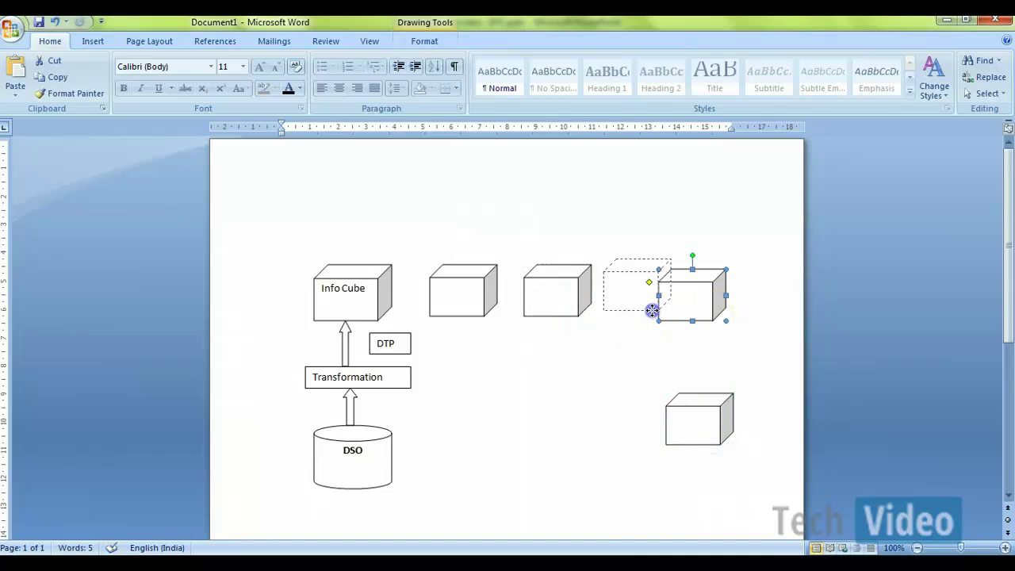
drag(652, 310, 666, 317)
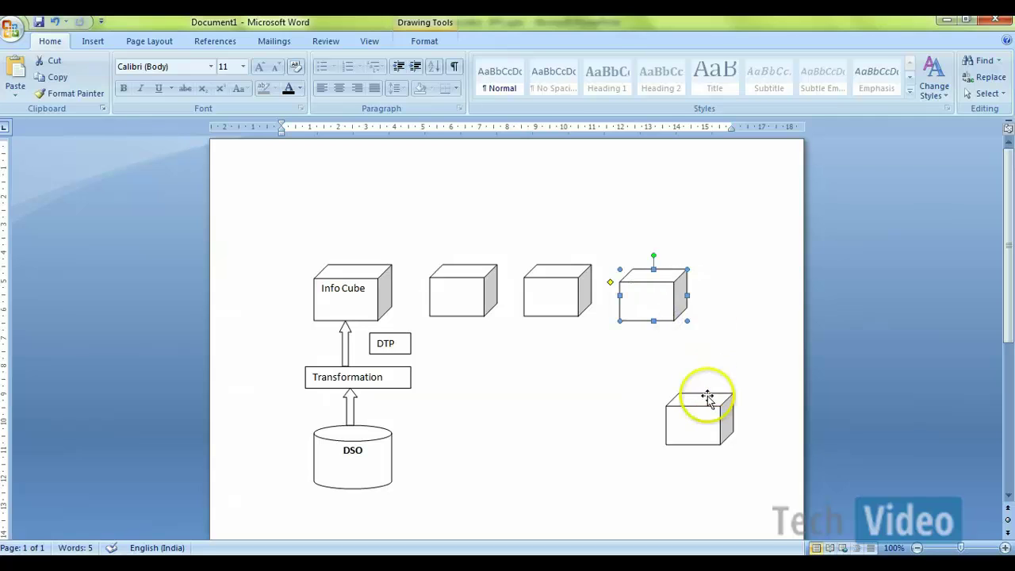
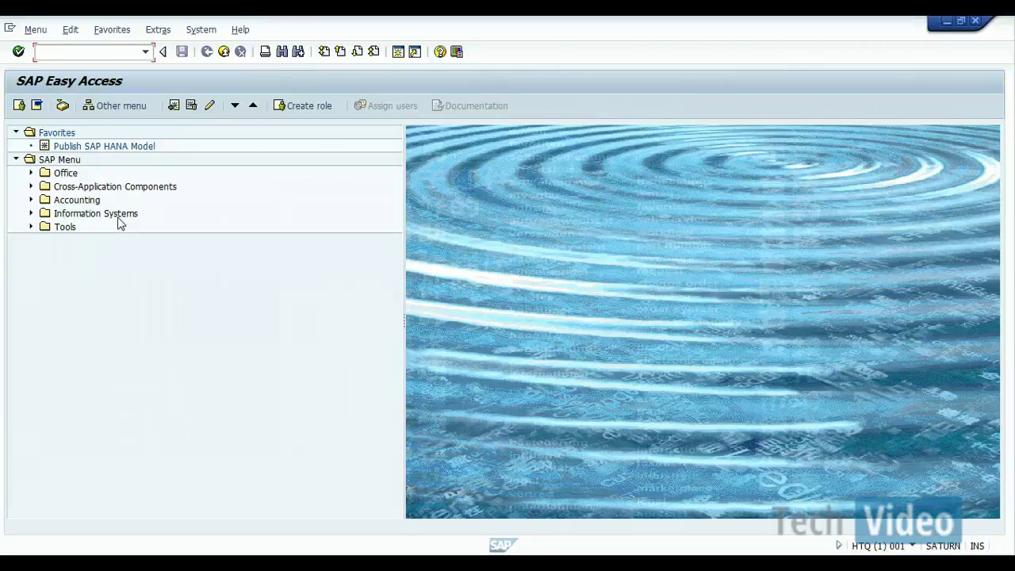
Step: Switch to SAP, run transaction rsa1 and start creating an InfoCube in the info area ZTRNG_IA
text(rsa1)
key(Return)
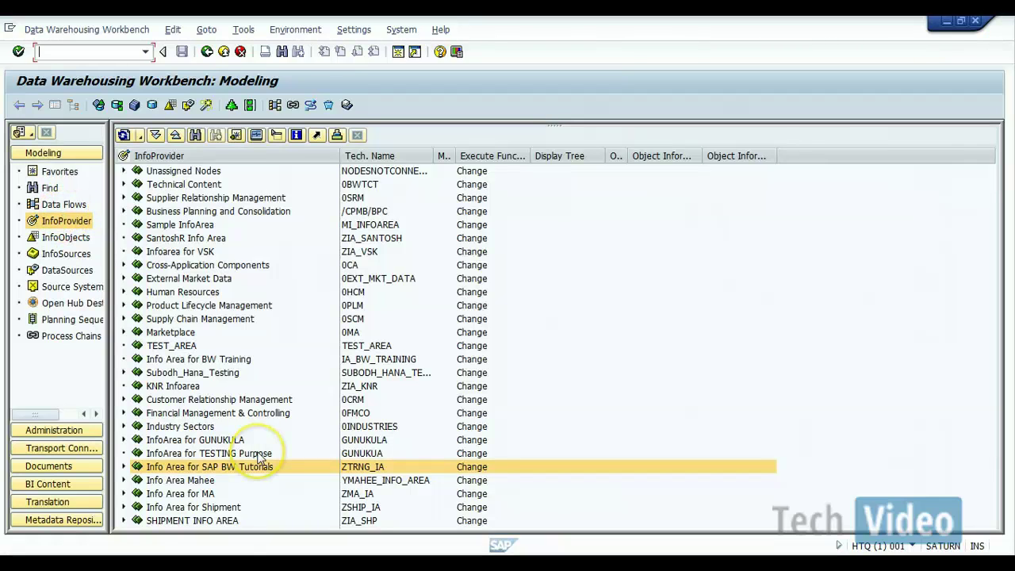
right_click(363, 469)
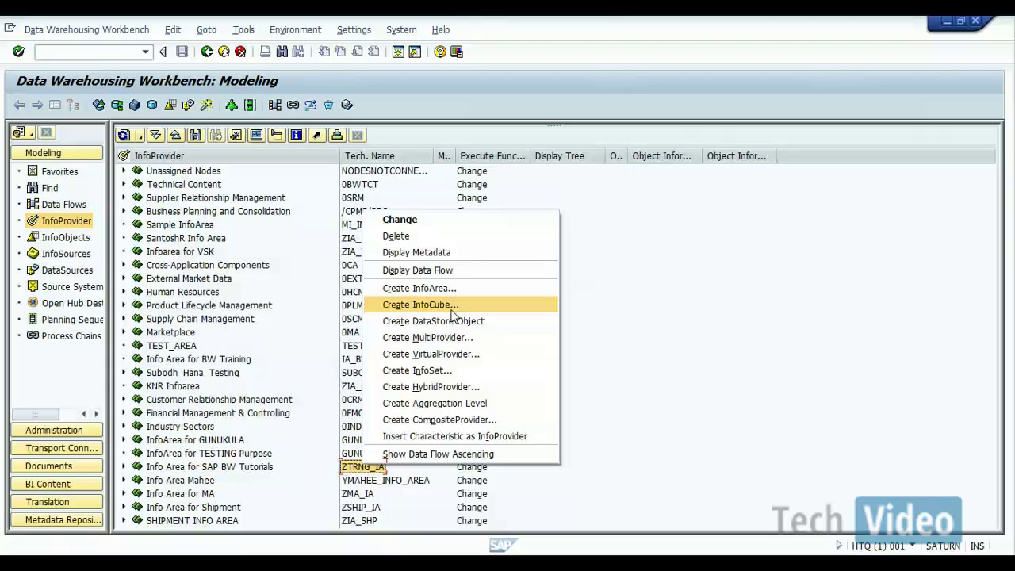
click(448, 309)
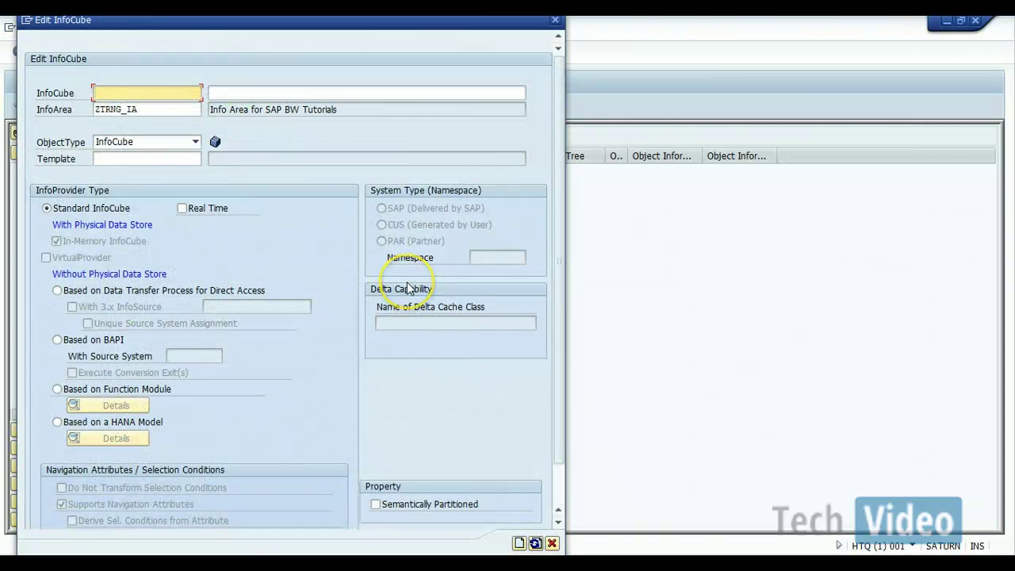
Step: Name the InfoCube ZBW_CSPO with the description "SPO for Sales Orders Info Cube"
text(ZBW)
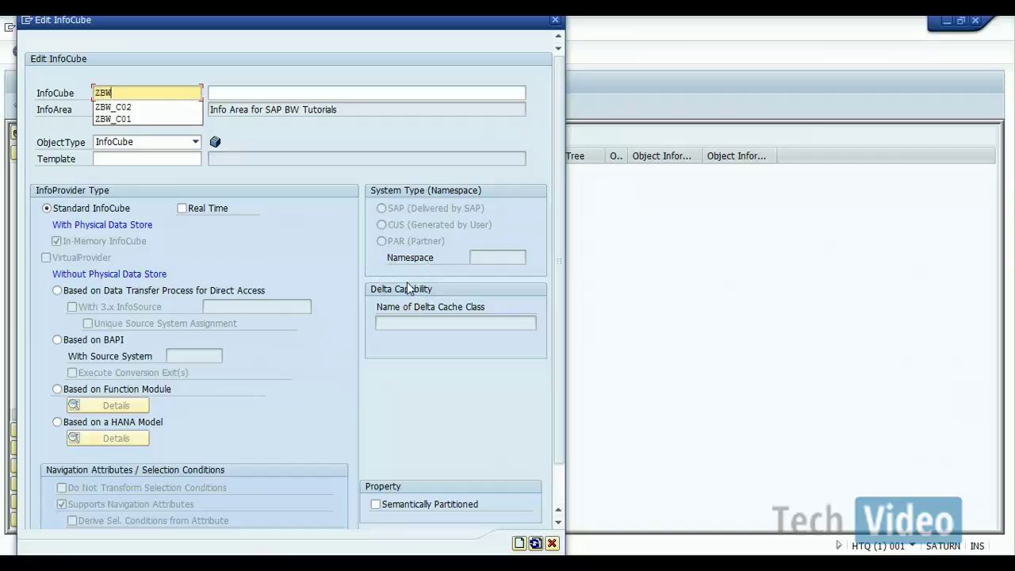
text(_SP)
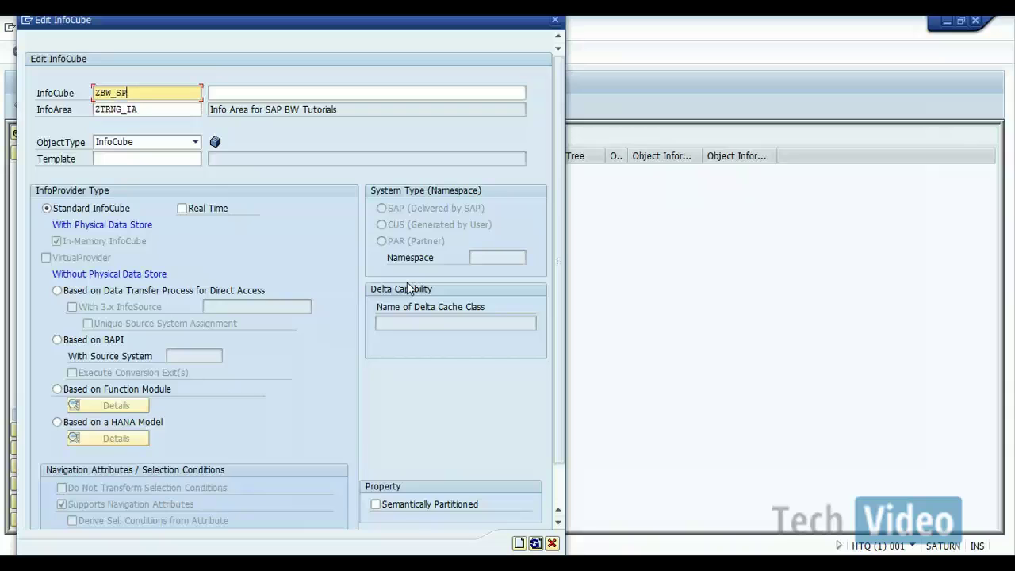
text(O)
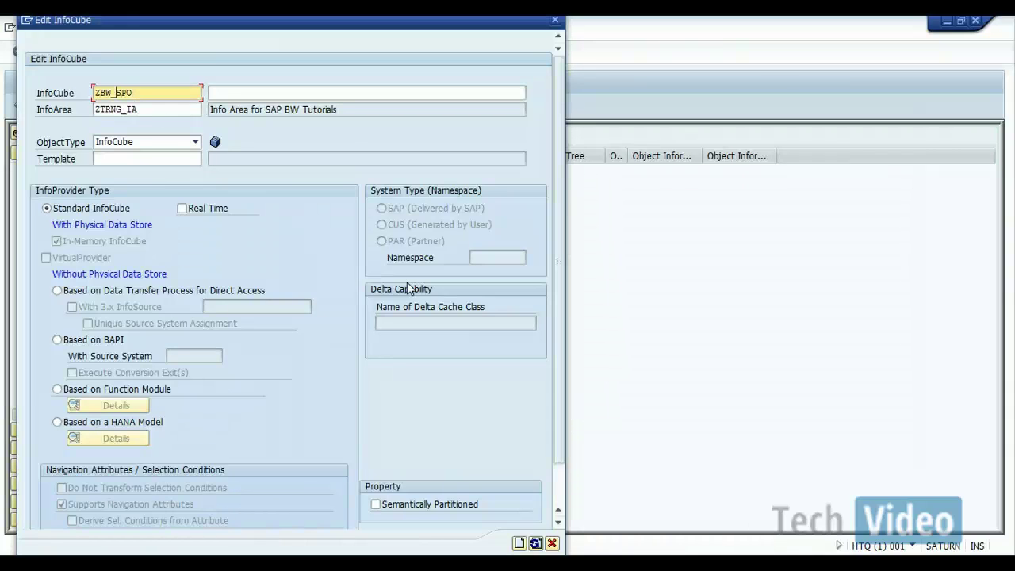
text(C)
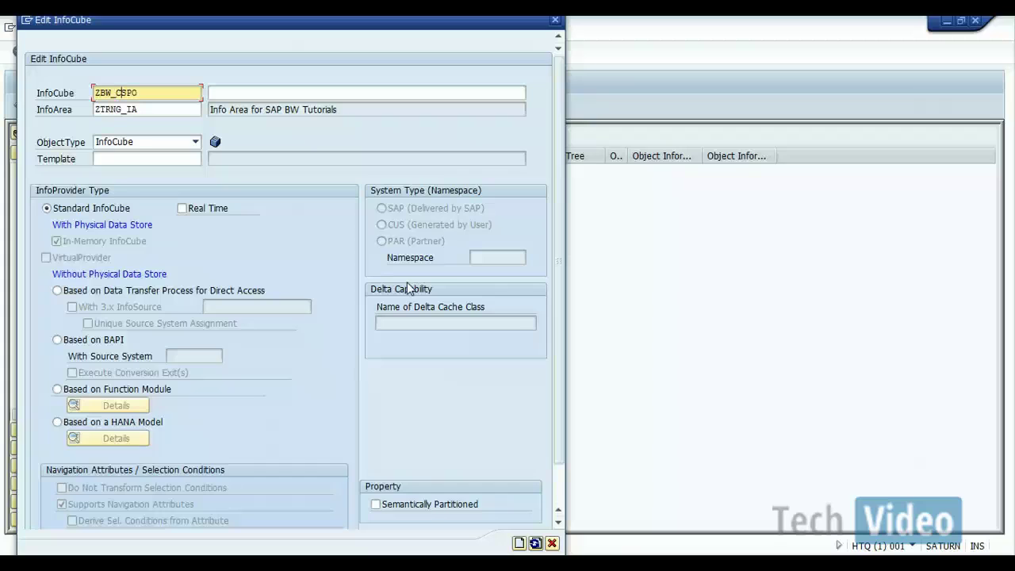
click(233, 94)
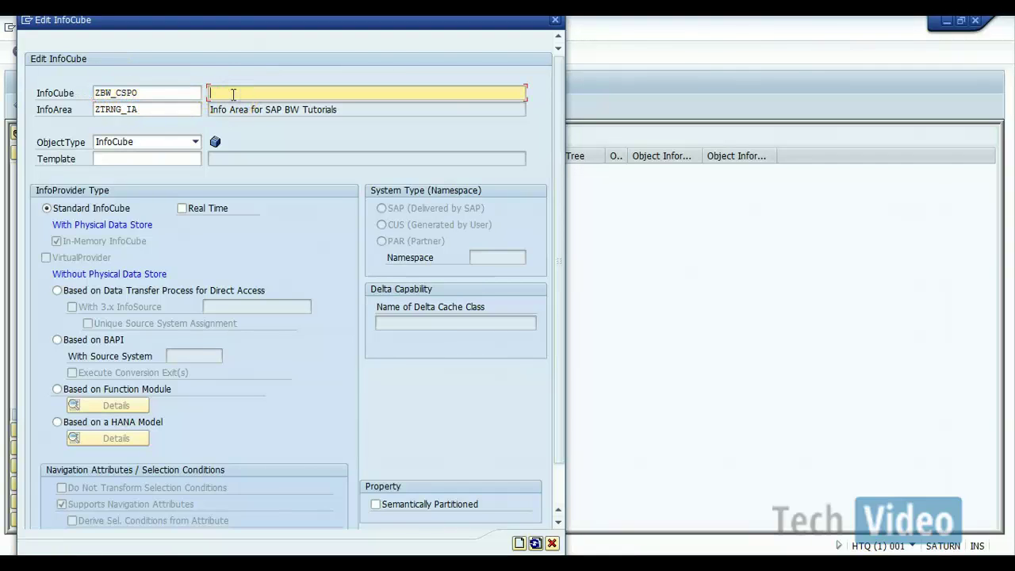
text(SPO for Sales Orders I)
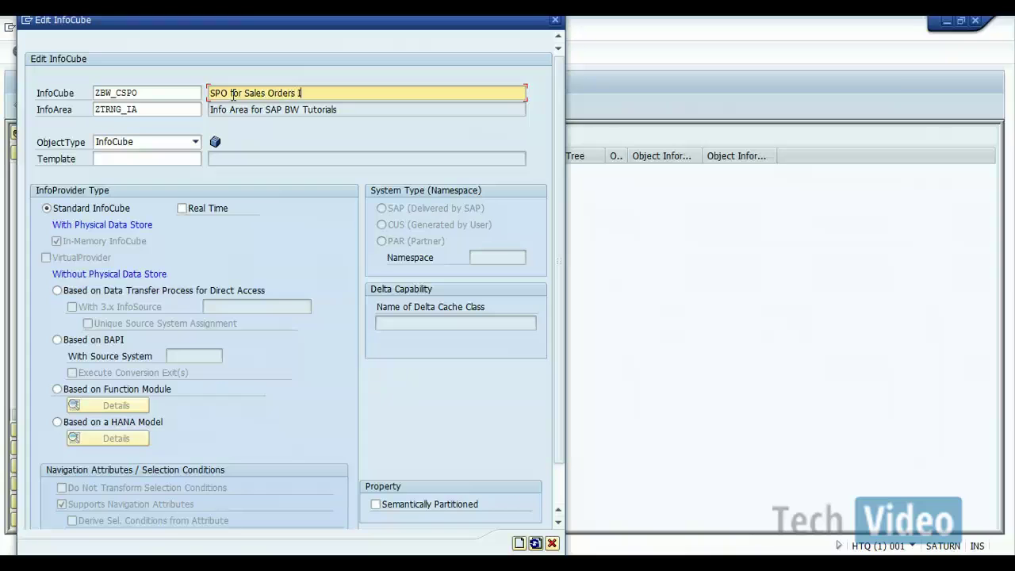
text(nfo Cube)
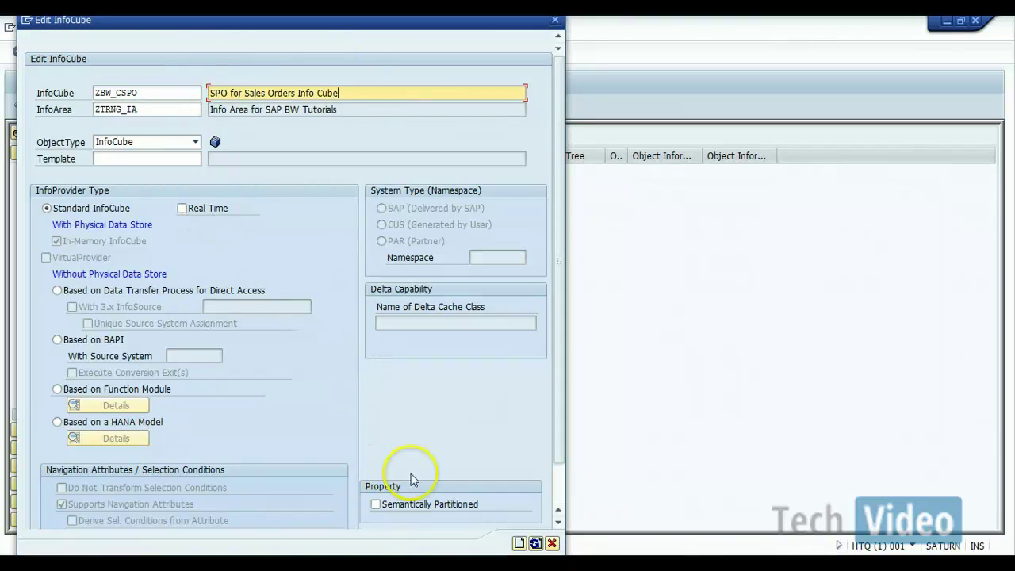
Step: Make the InfoCube semantically partitioned and apply ZBW_C01 as its template, dismissing the information message
click(376, 504)
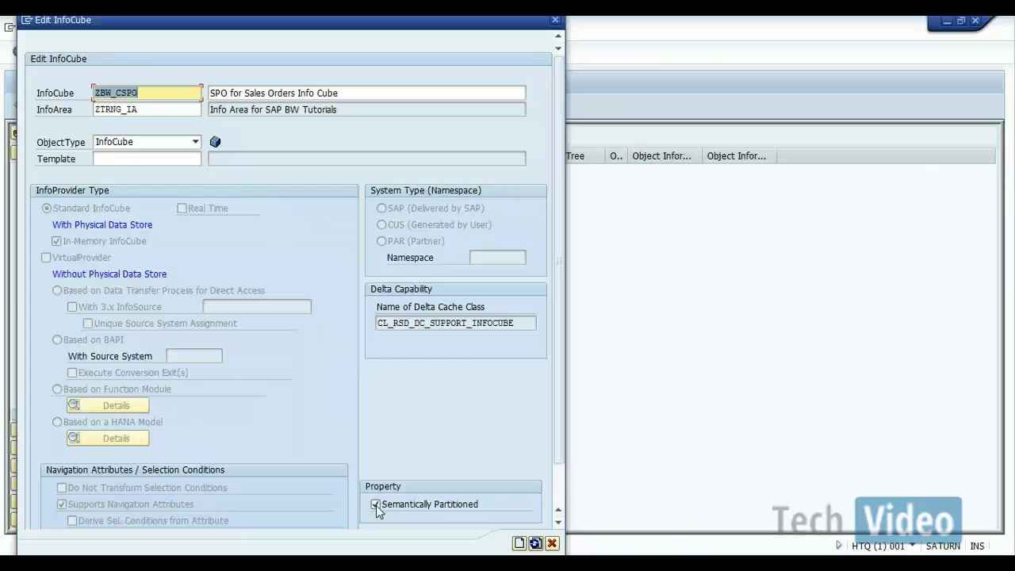
click(193, 159)
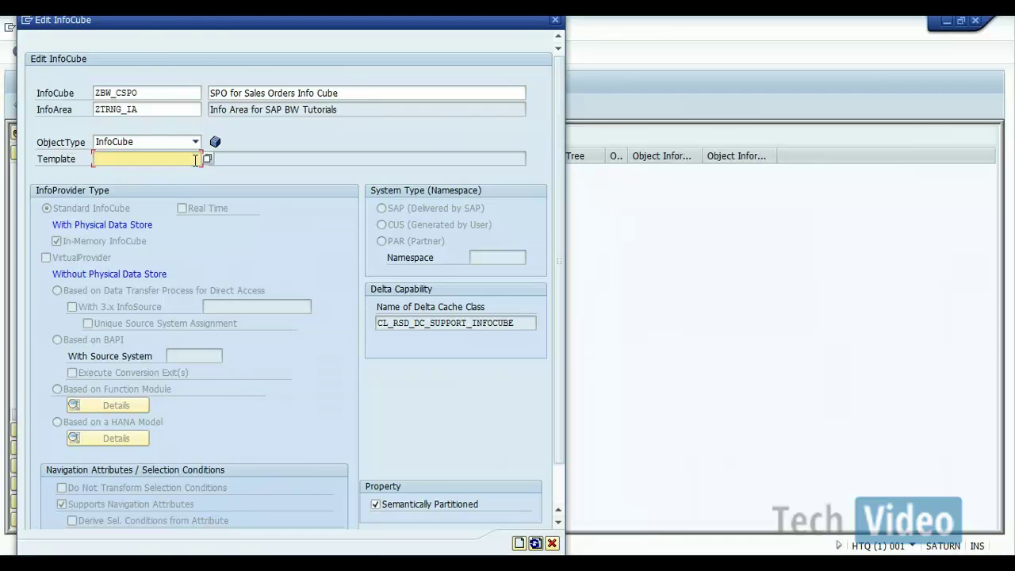
click(181, 26)
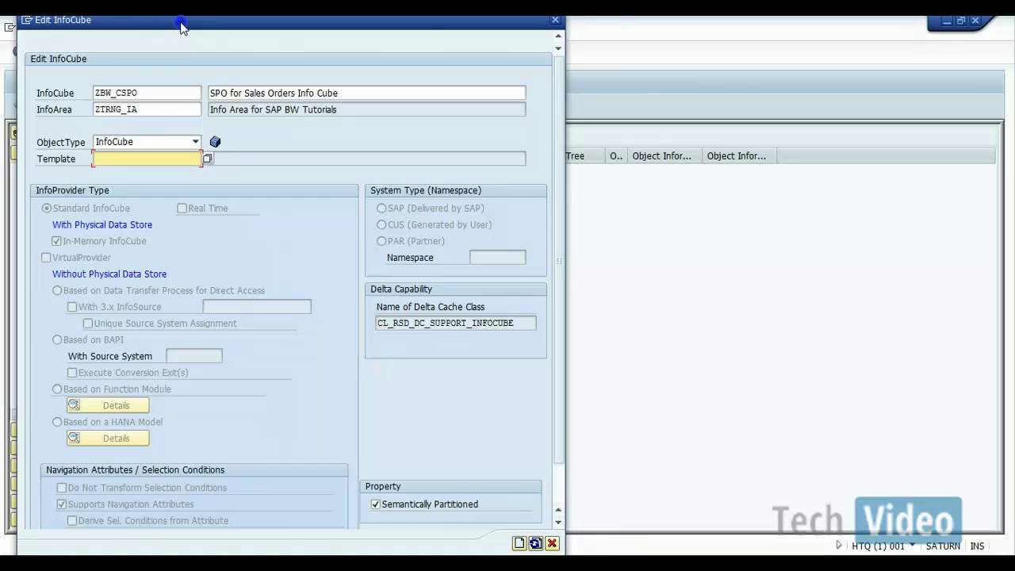
drag(181, 26, 565, 46)
click(505, 177)
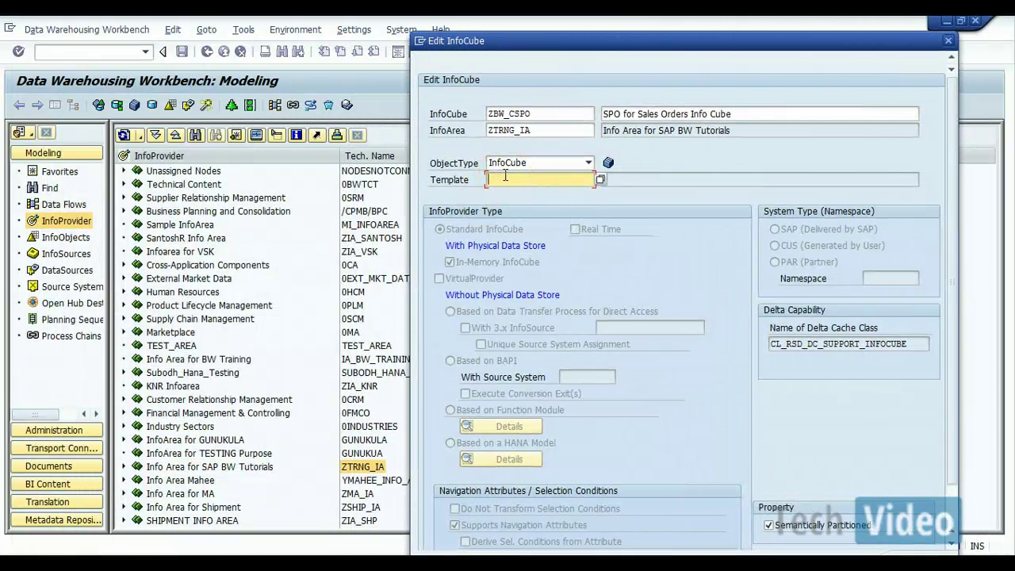
text(ZBW)
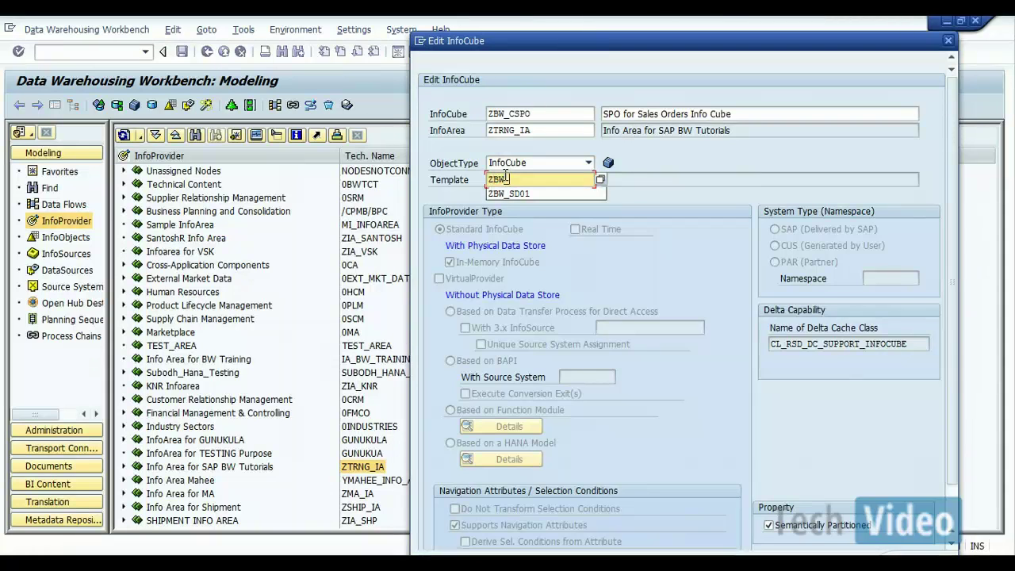
text(_C01)
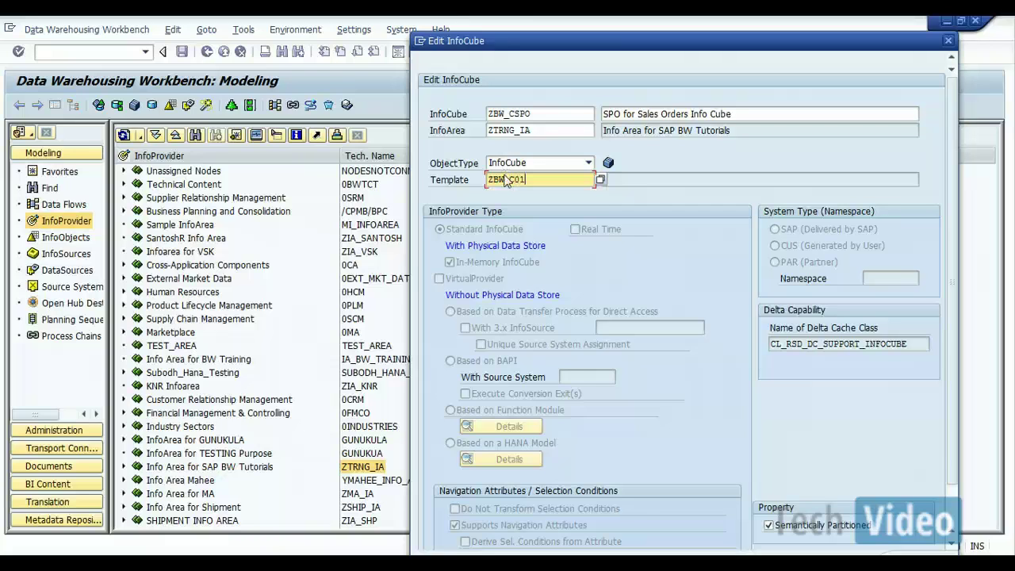
key(Return)
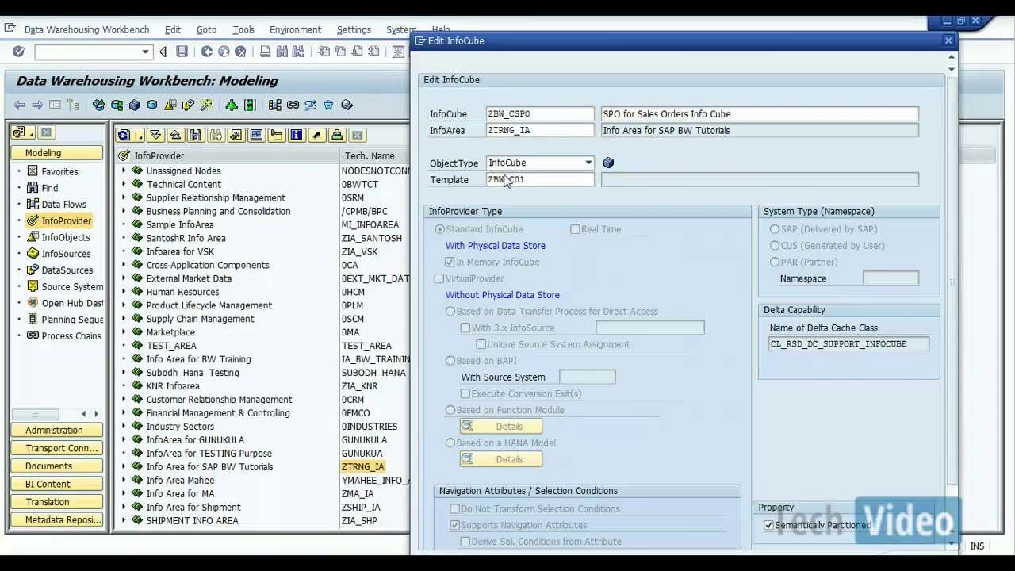
click(257, 379)
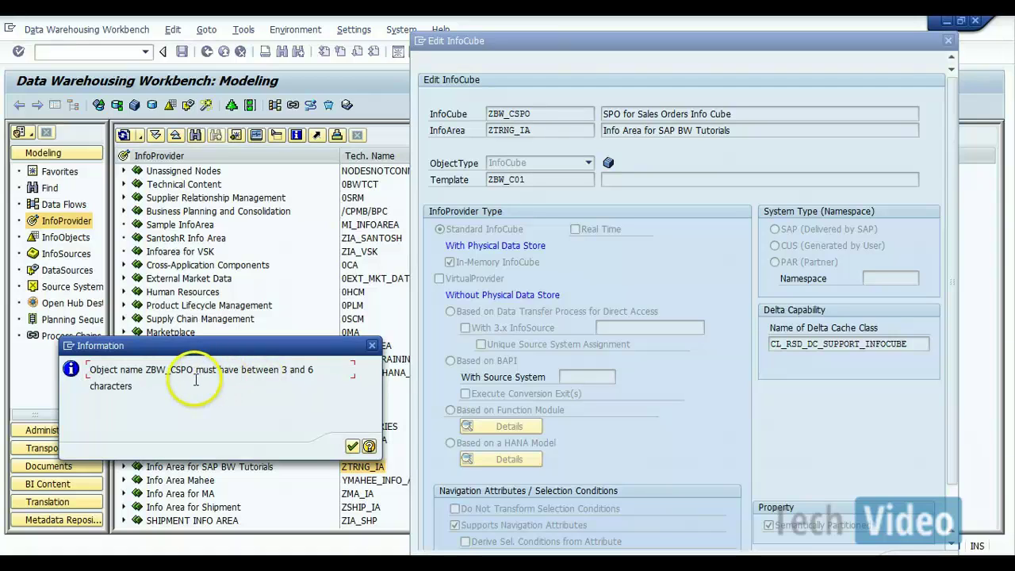
click(351, 447)
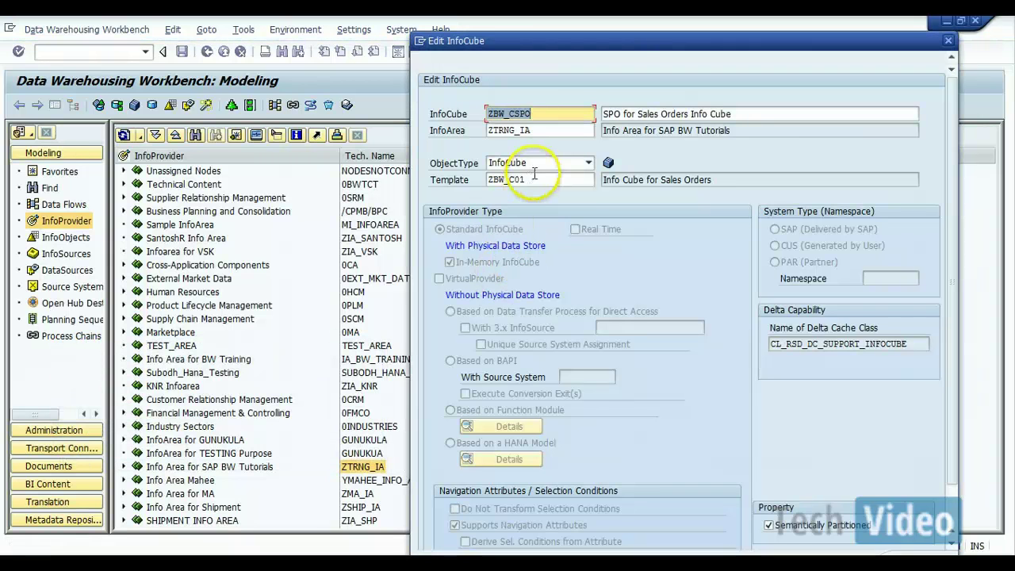
Step: Shorten the new InfoCube's technical name to ZBWSPO
double_click(527, 115)
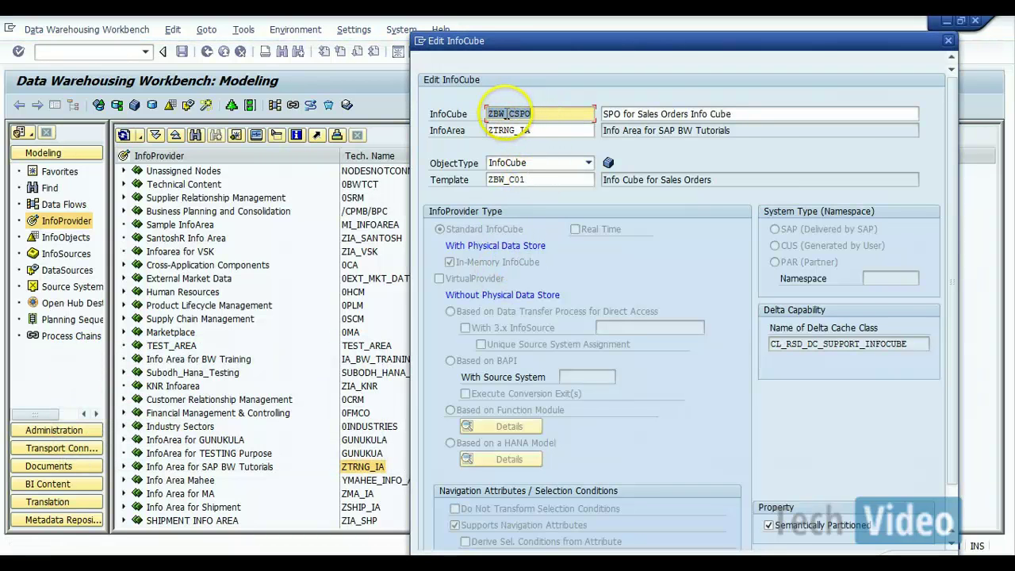
click(509, 115)
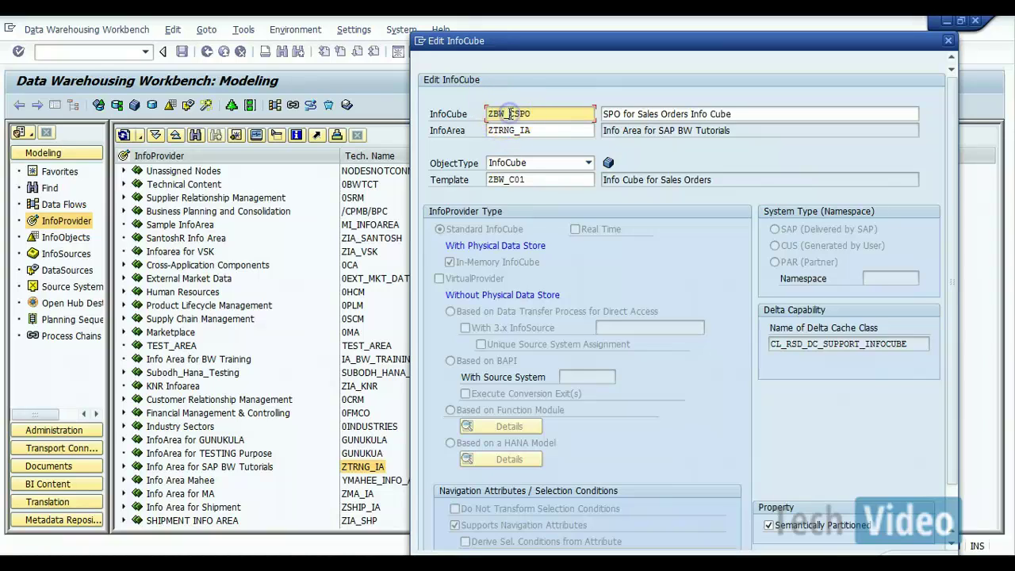
key(BackSpace)
key(Delete)
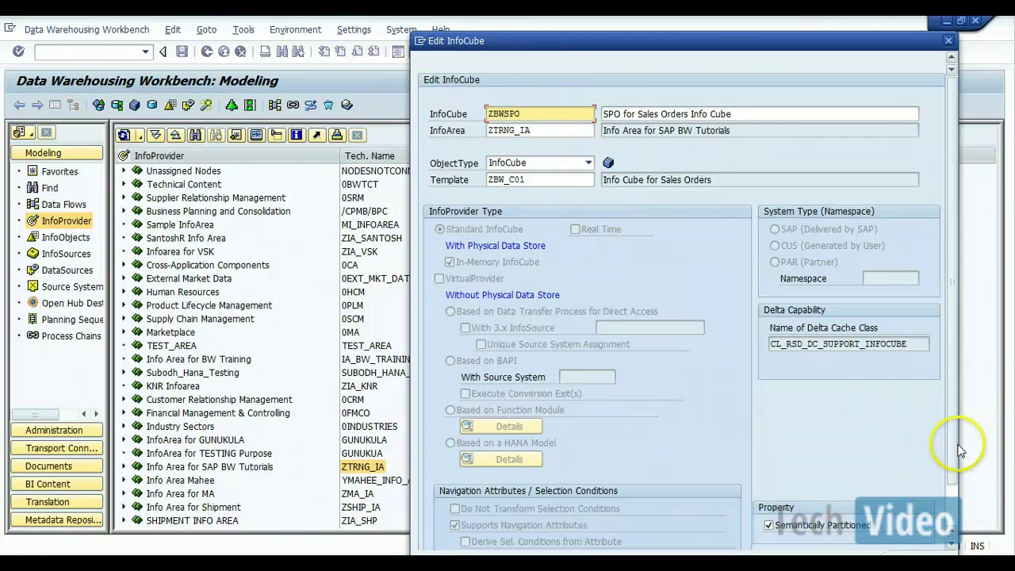
Step: Create the semantically partitioned InfoCube from its template and hide the navigation and InfoProvider tree areas
drag(963, 486, 967, 536)
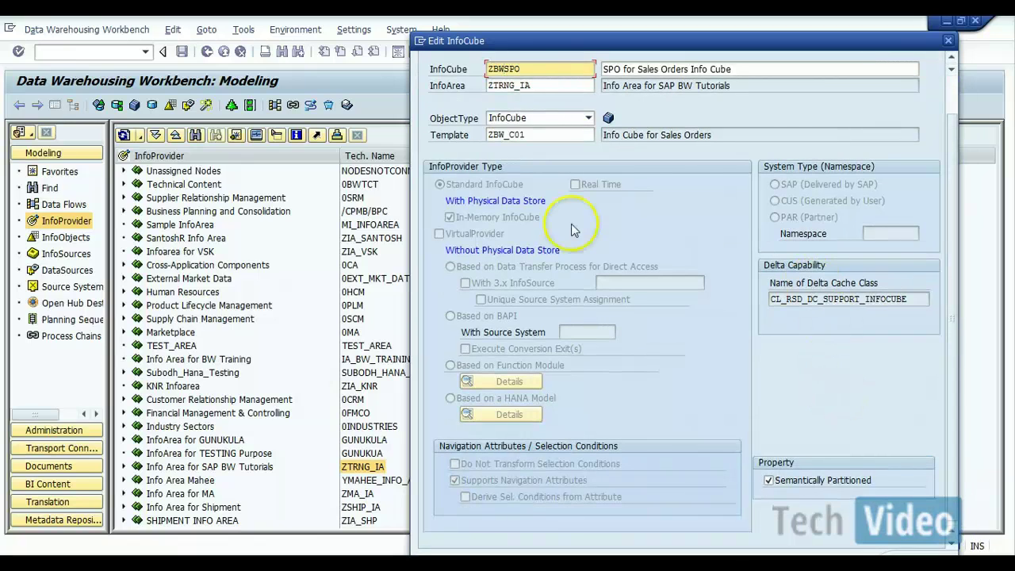
scroll(561, 222, up, 1)
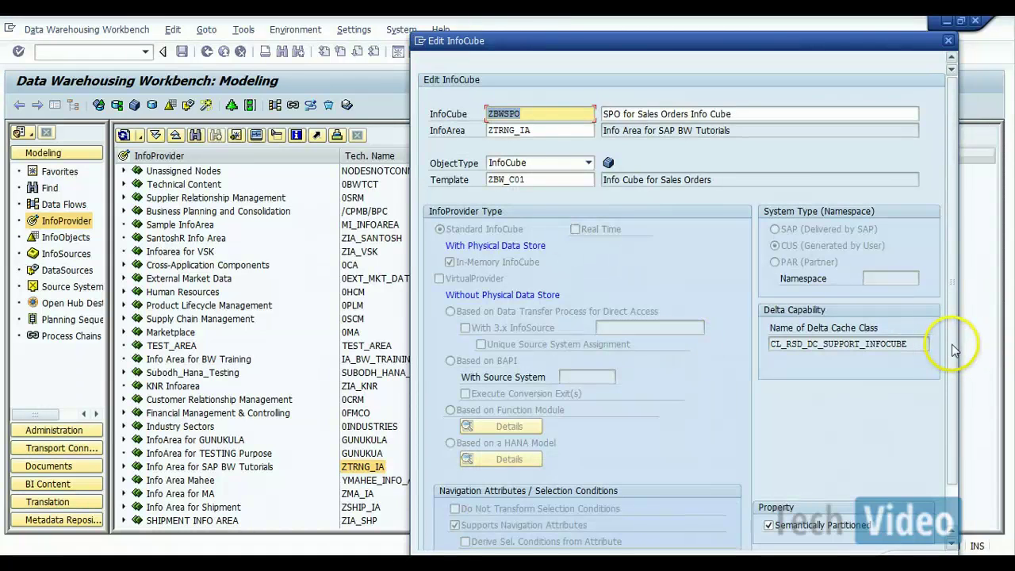
scroll(951, 344, down, 1)
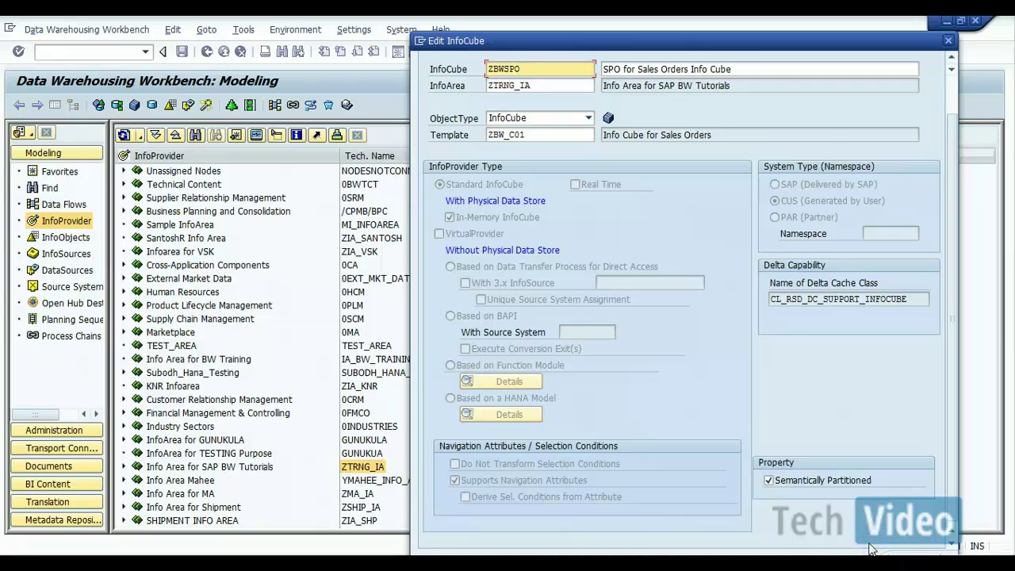
click(545, 139)
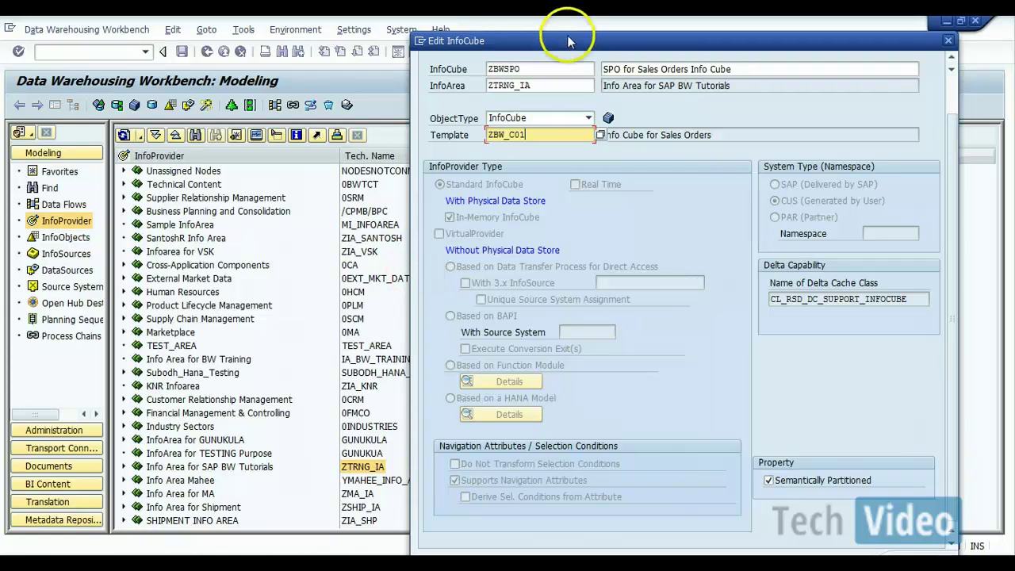
drag(567, 40, 372, 17)
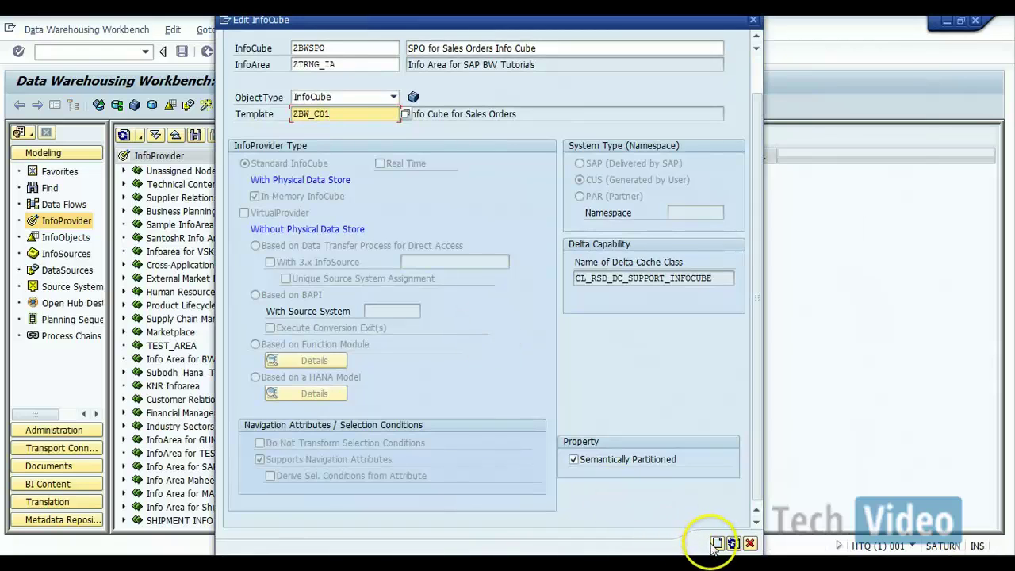
click(716, 543)
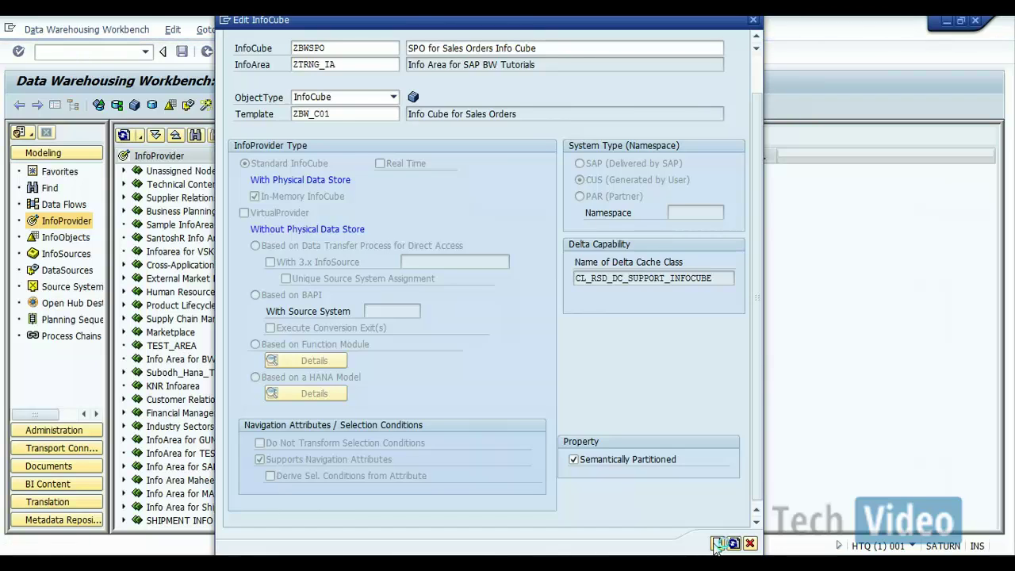
click(717, 544)
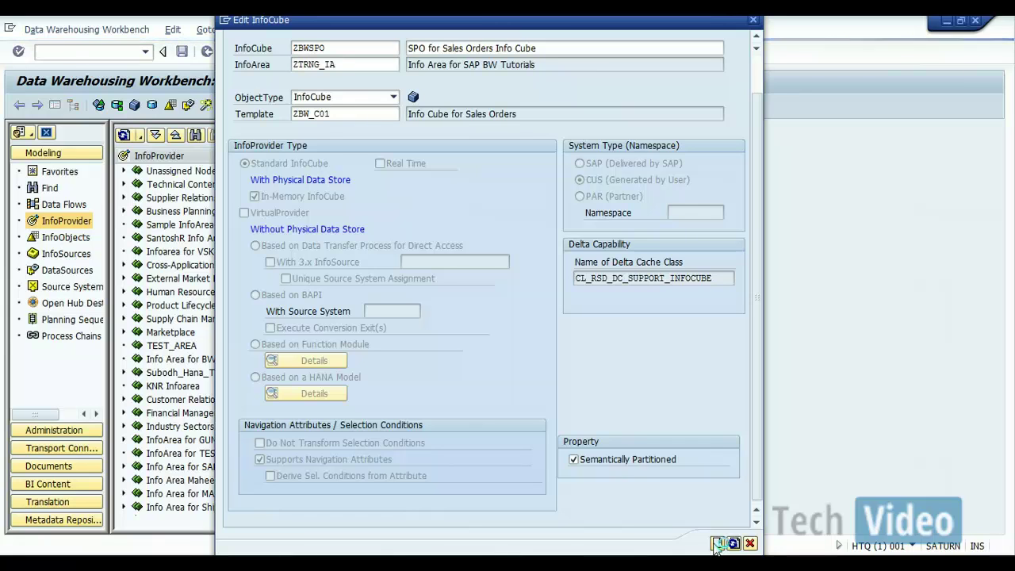
click(717, 543)
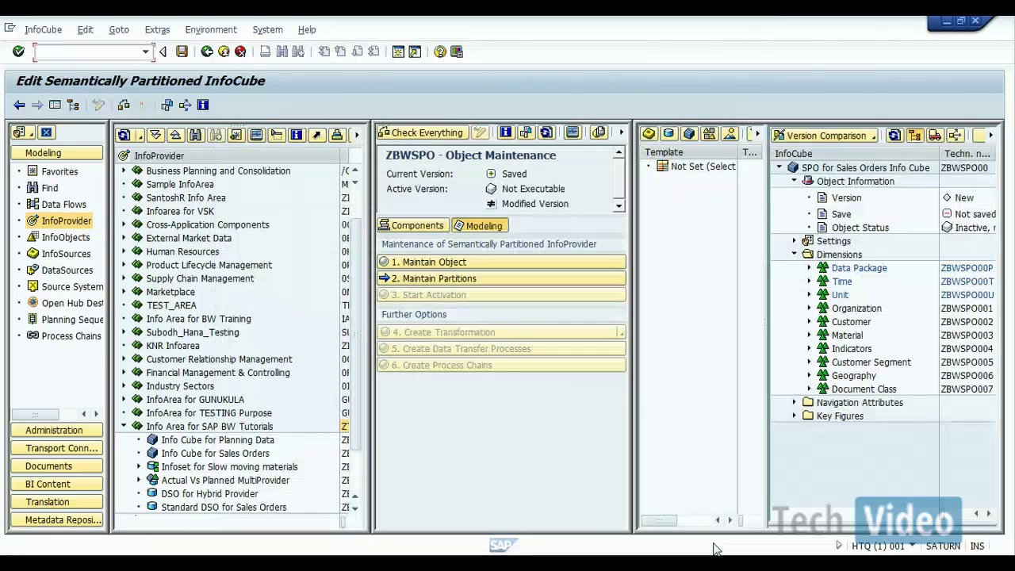
click(54, 105)
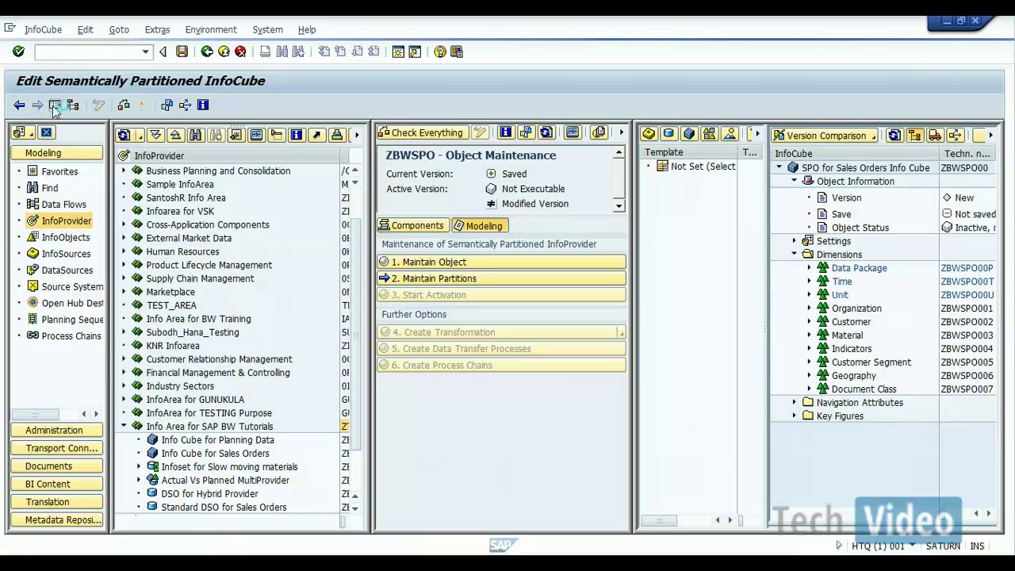
click(54, 105)
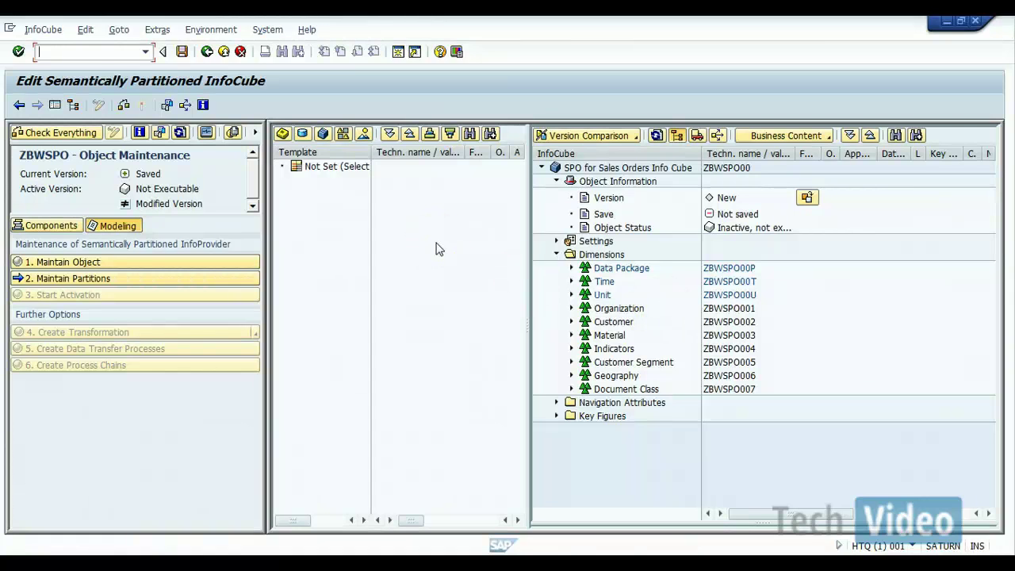
Step: Start maintaining the InfoCube's partitions and choose Sales Organization (0SALESORG) as the partitioning criterion
click(87, 281)
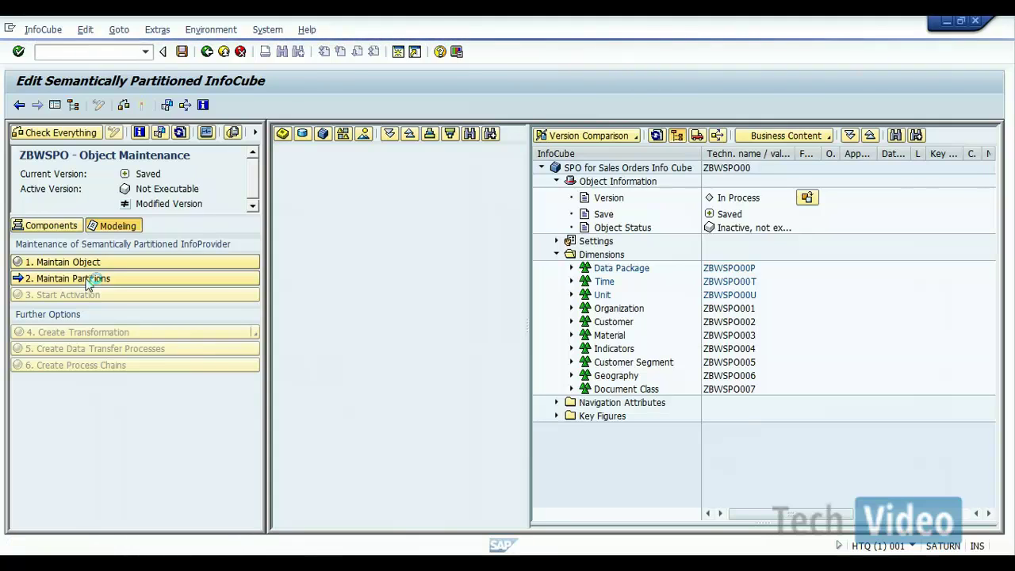
click(87, 279)
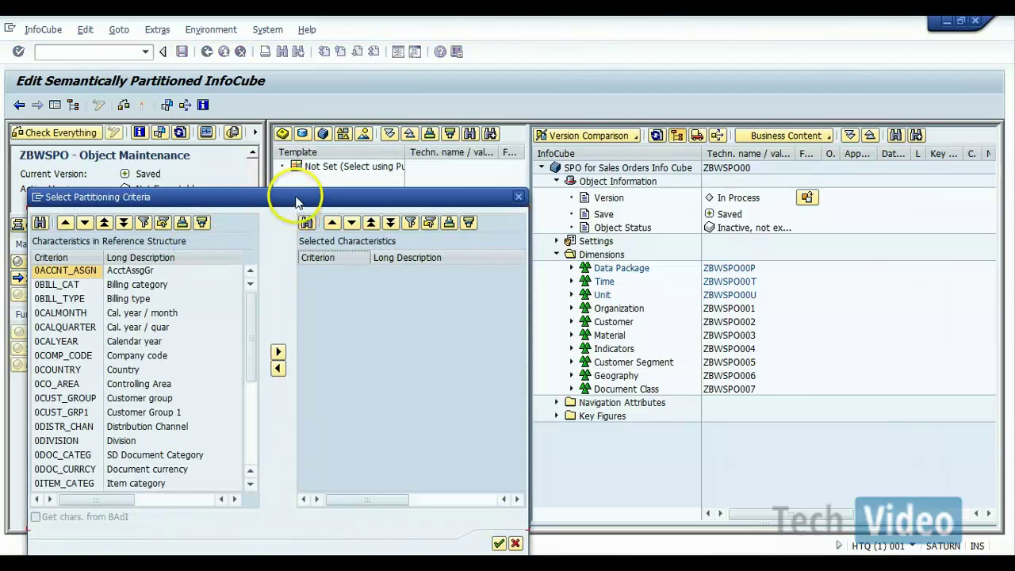
drag(296, 202, 430, 95)
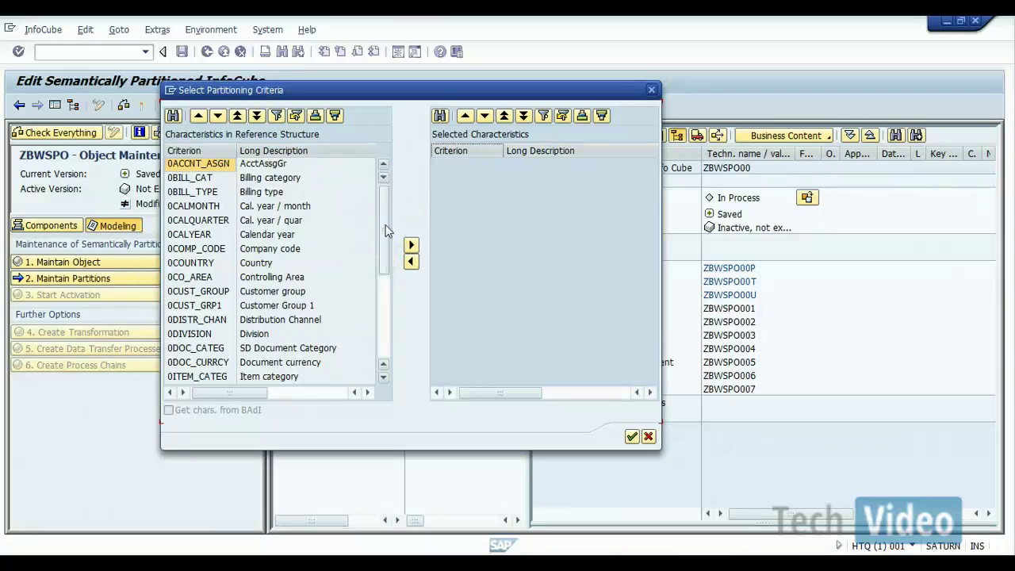
drag(386, 229, 384, 269)
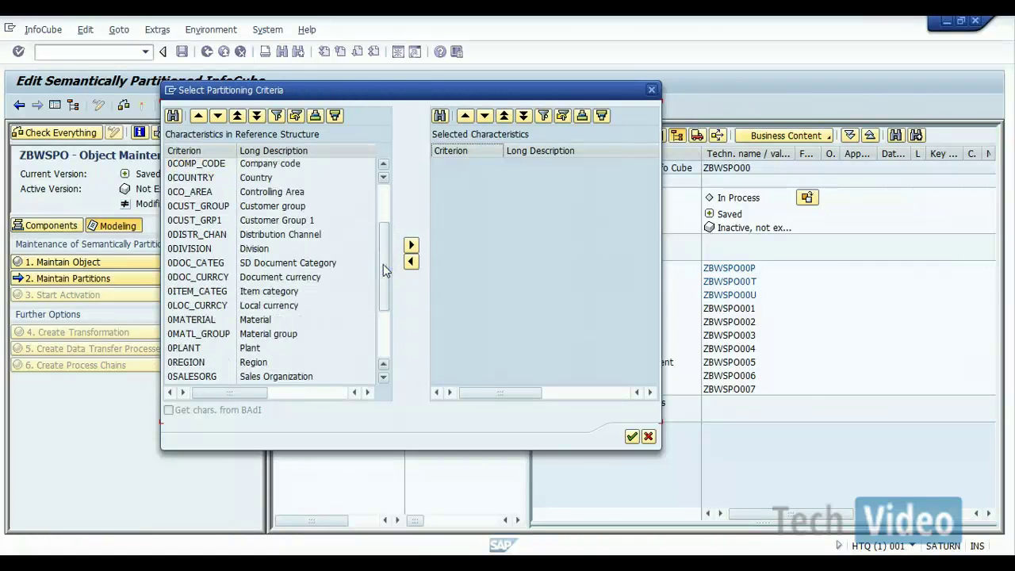
click(257, 377)
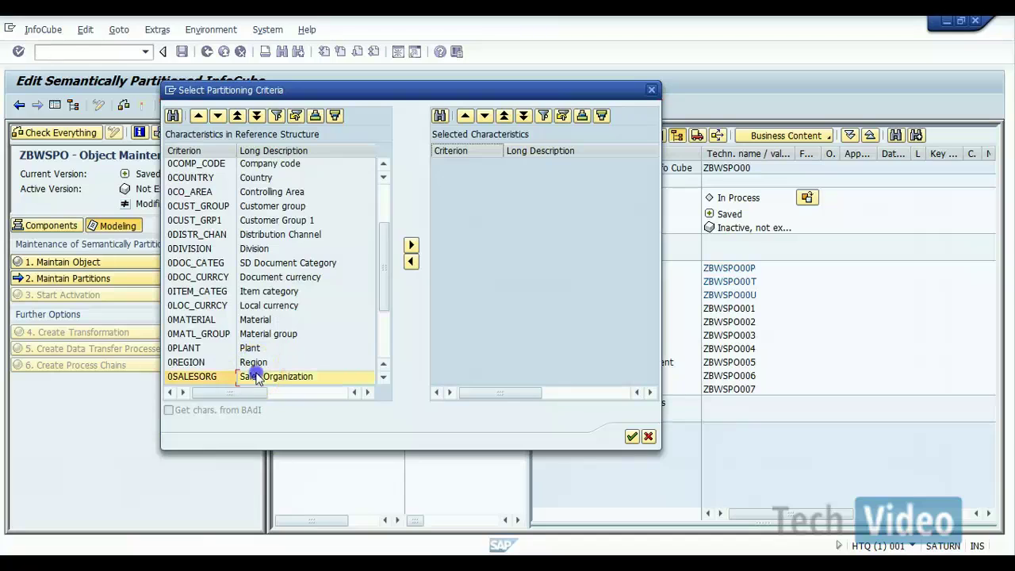
click(413, 247)
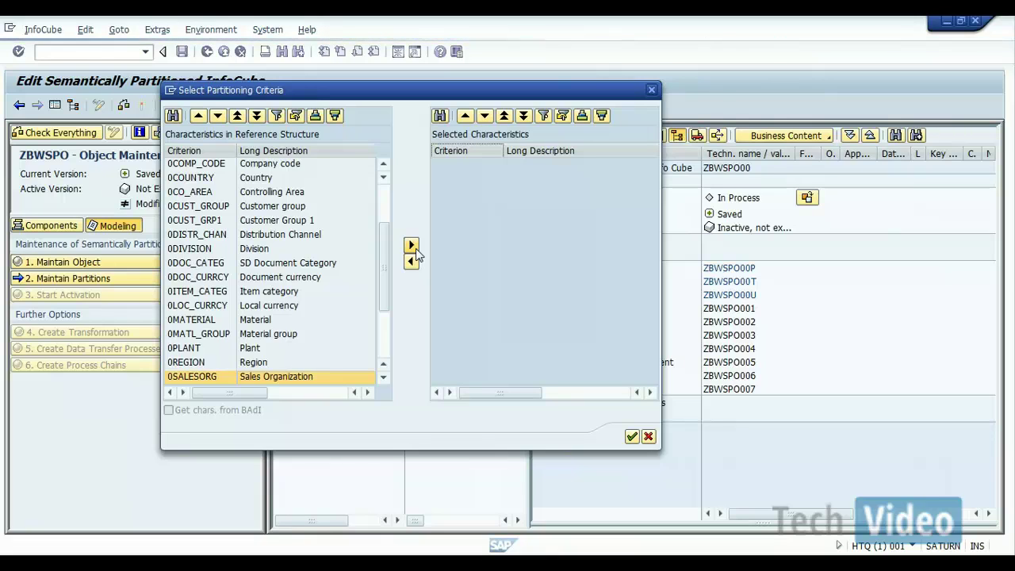
click(412, 246)
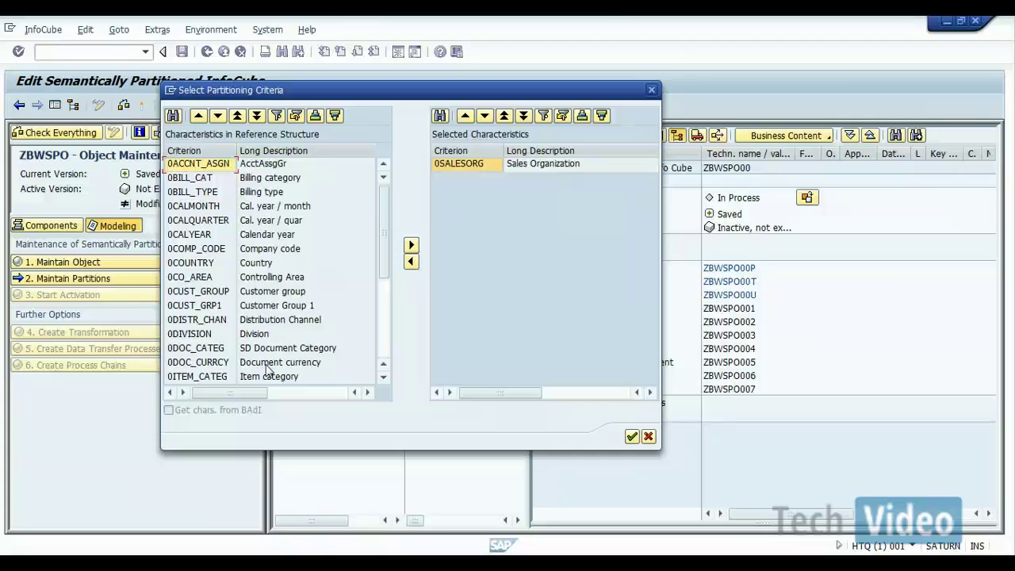
click(516, 210)
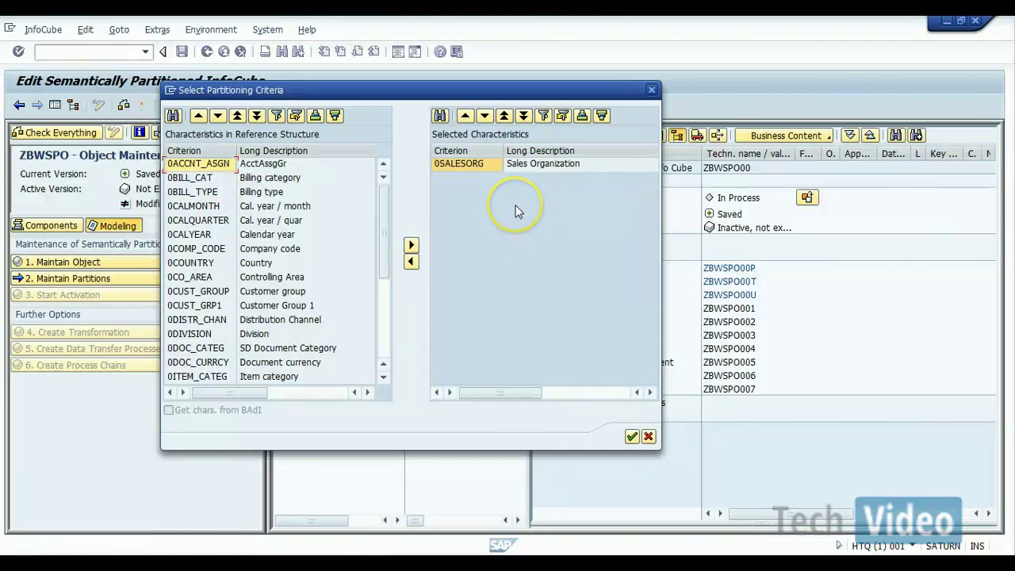
click(631, 437)
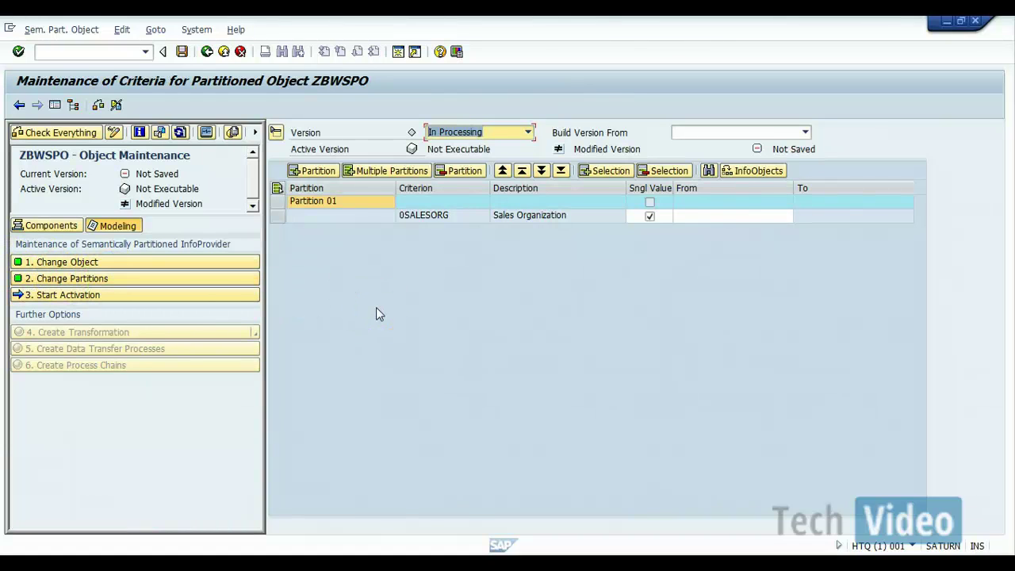
Step: Rename the first partition as SO 1000
click(356, 203)
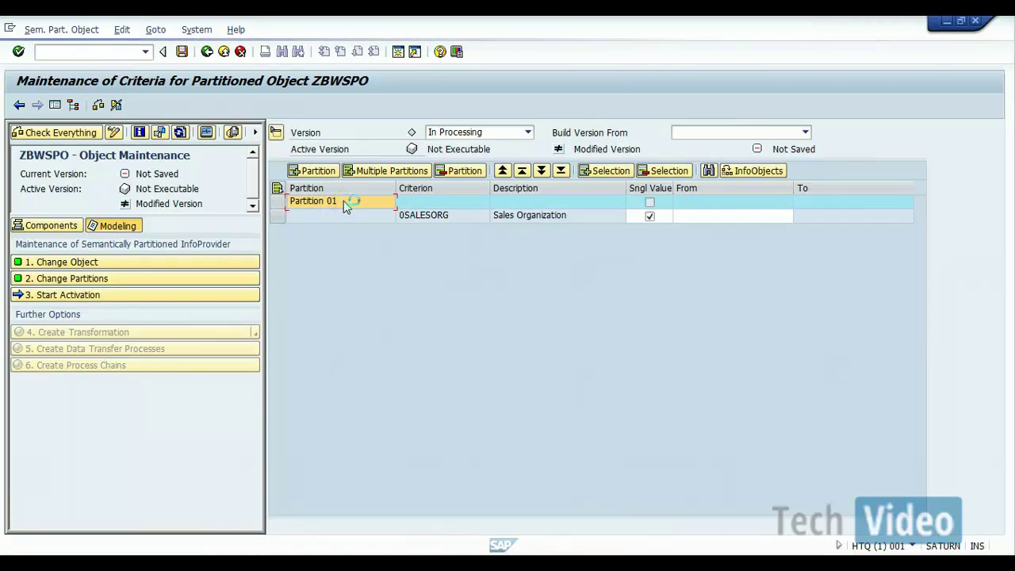
right_click(345, 204)
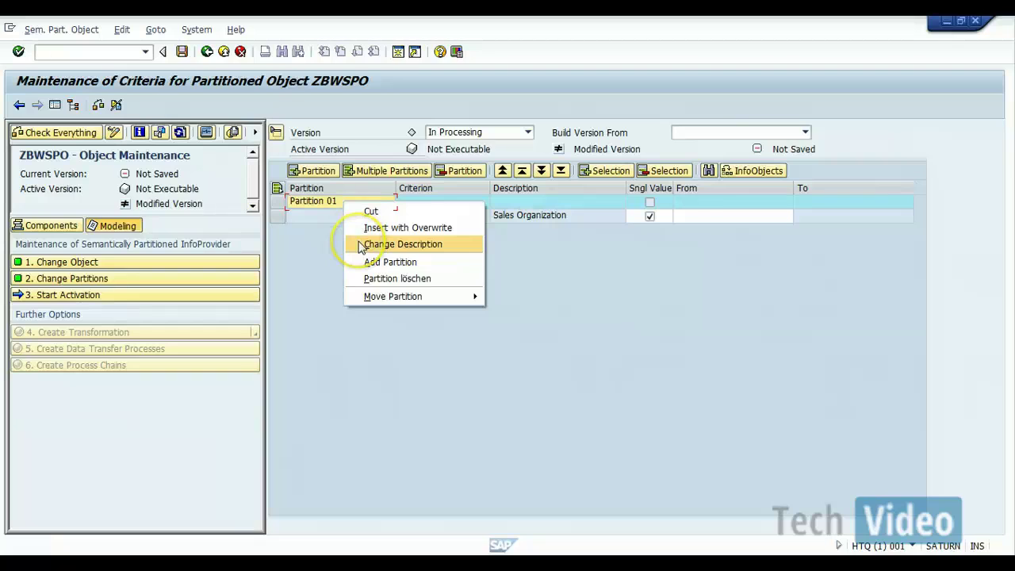
click(396, 244)
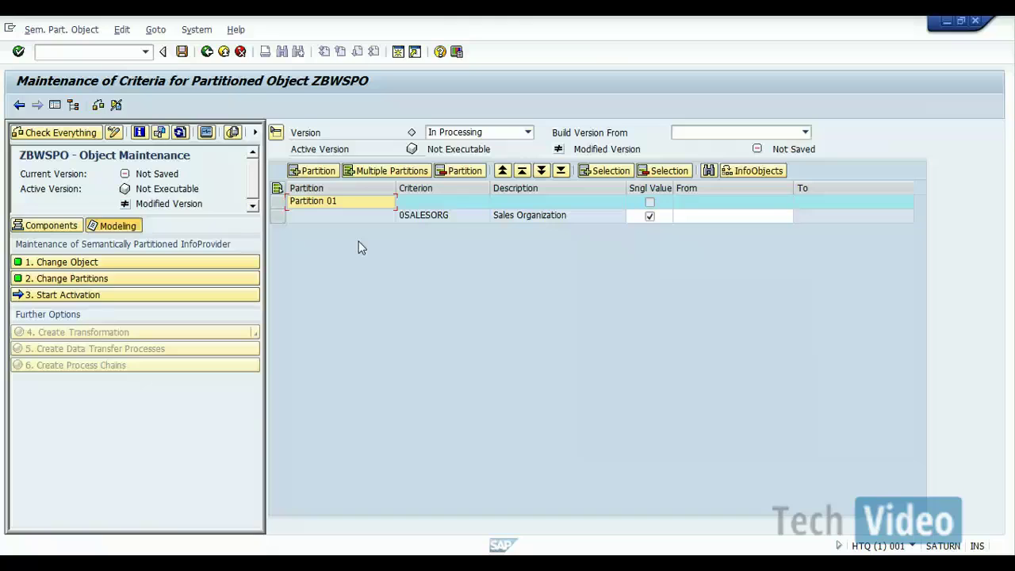
click(347, 200)
click(318, 200)
click(319, 200)
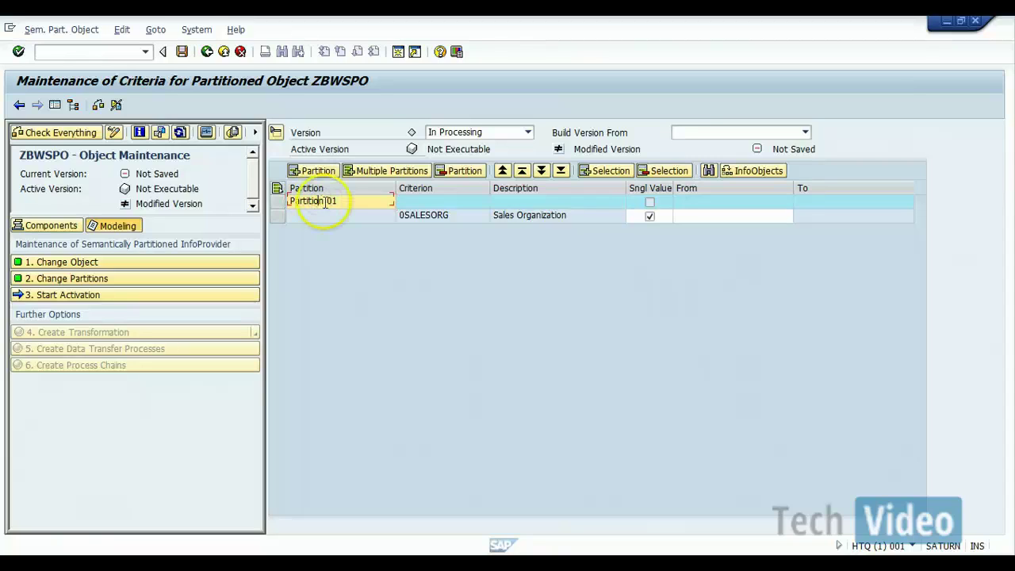
key(BackSpace)
key(BackSpace)
key(BackSpace)
key(BackSpace)
key(BackSpace)
key(BackSpace)
key(BackSpace)
key(BackSpace)
key(Delete)
key(Delete)
key(Delete)
key(Delete)
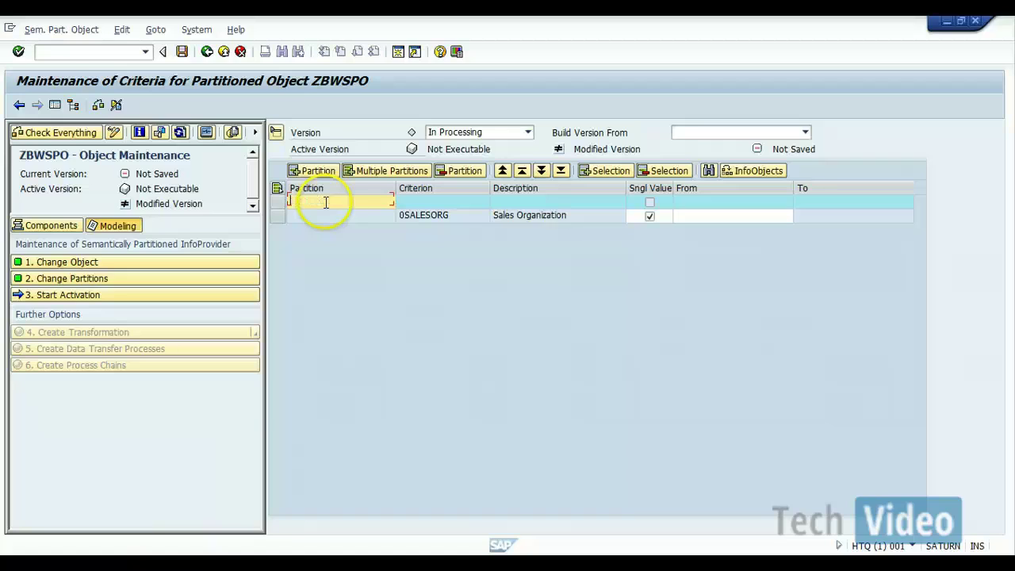
text(SO)
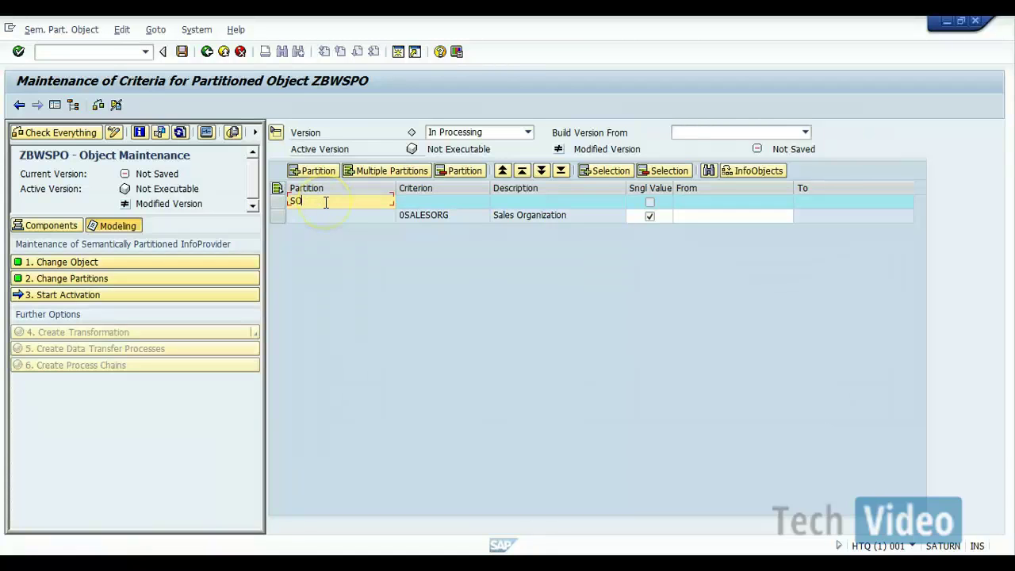
text( 1000)
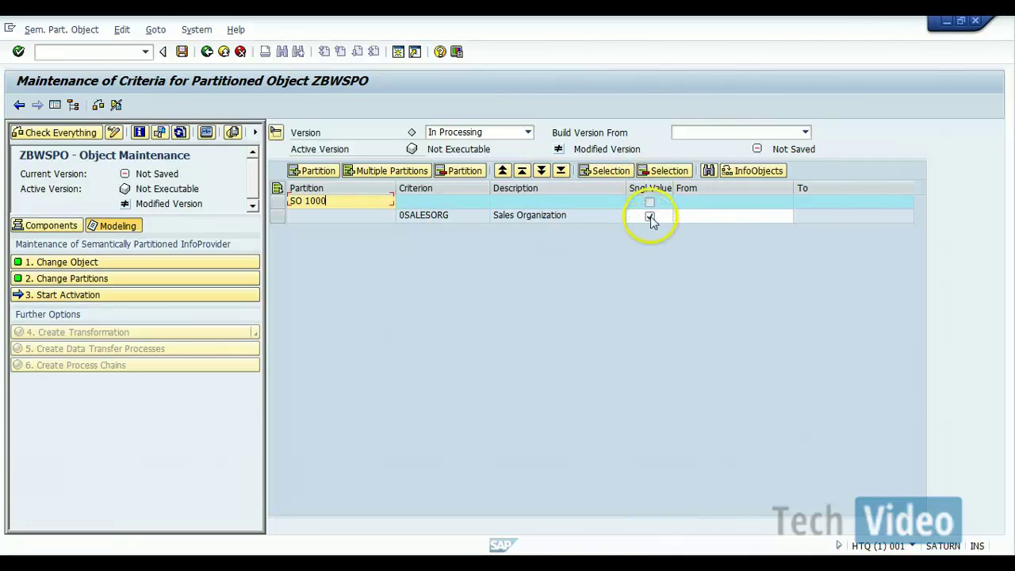
Step: Set the Sales Organization single value of partition SO 1000 to 1000
click(687, 219)
click(687, 219)
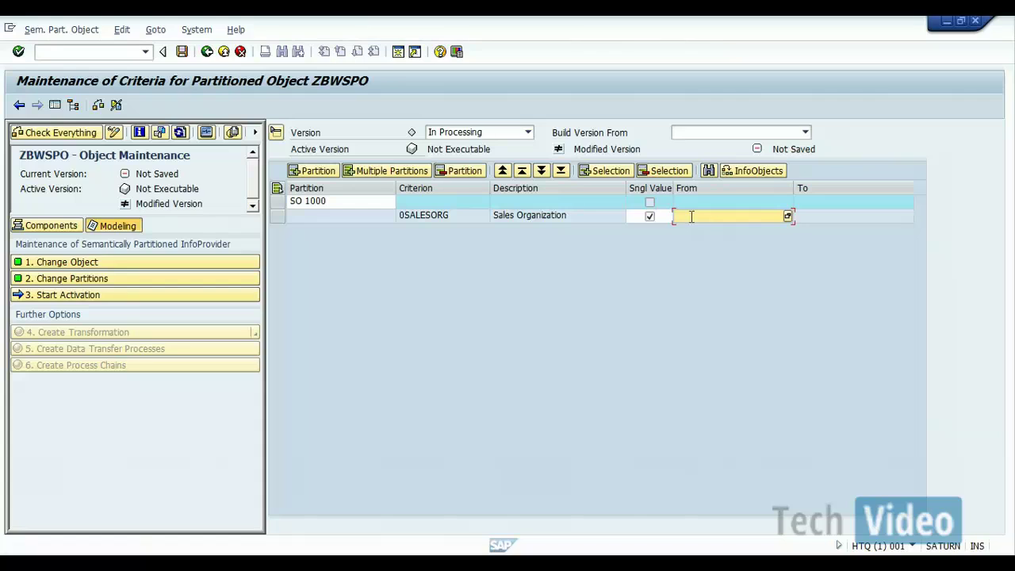
text(1000)
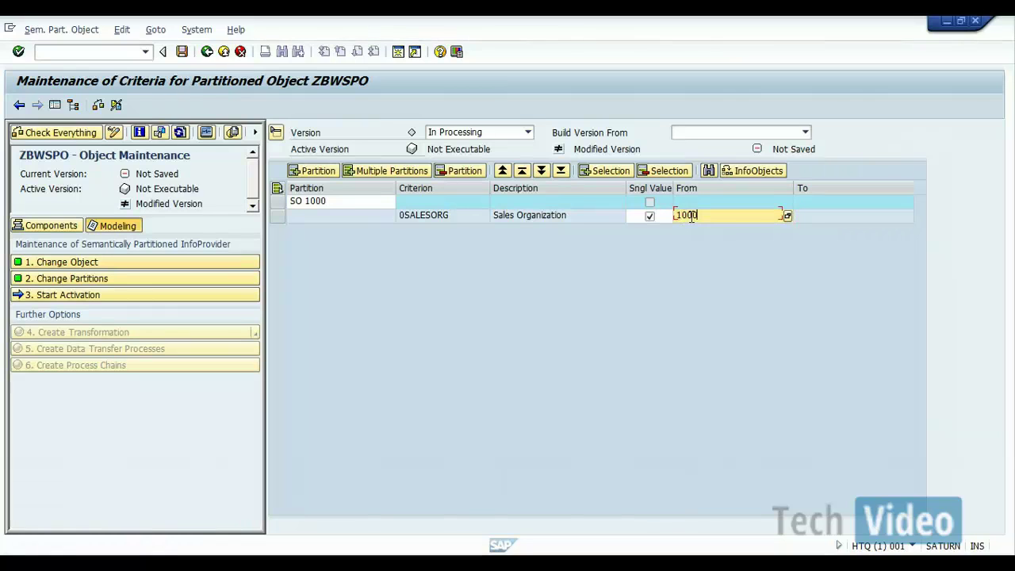
key(Return)
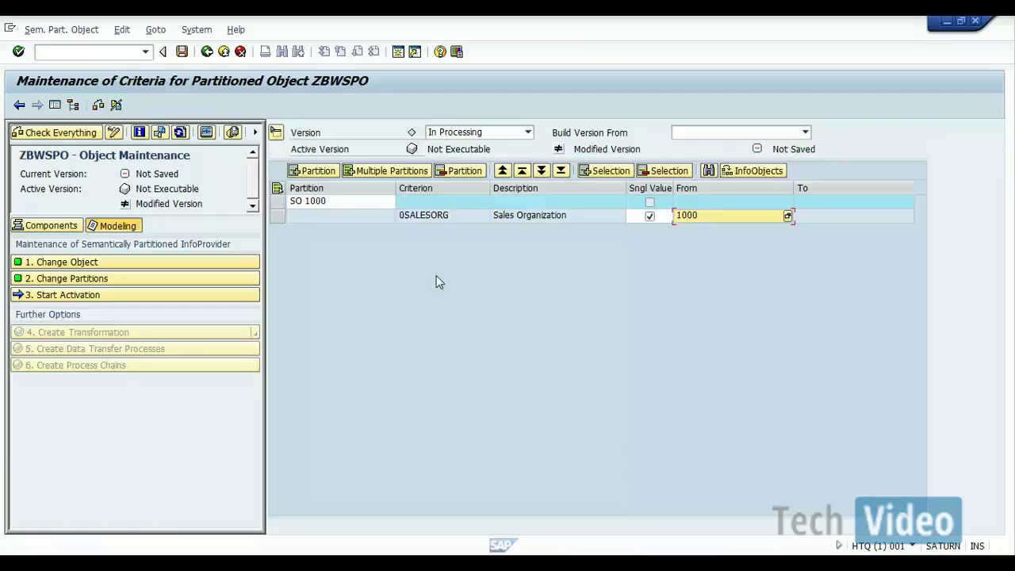
Step: Add a second partition and name it SO 2000
click(317, 171)
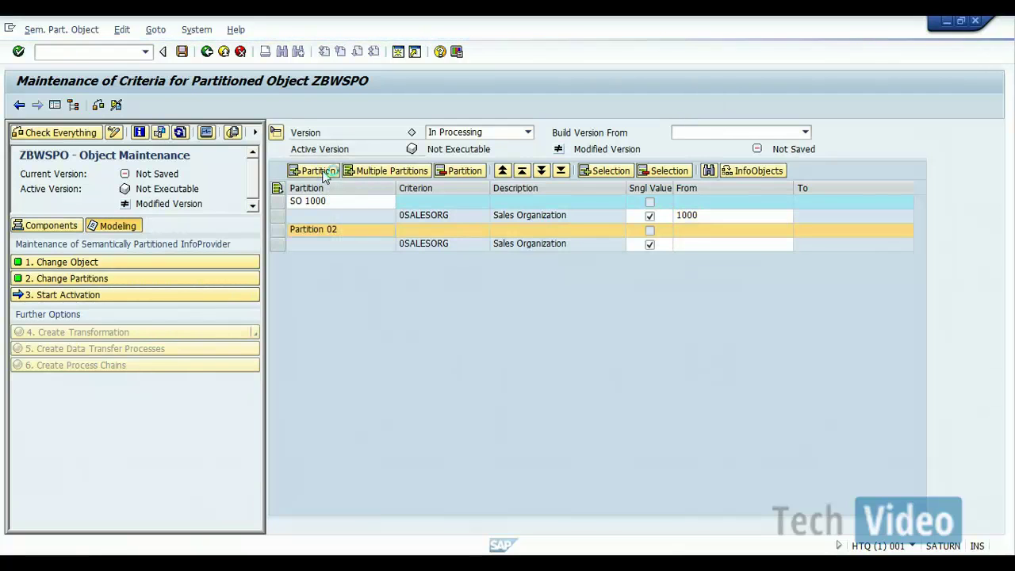
click(329, 229)
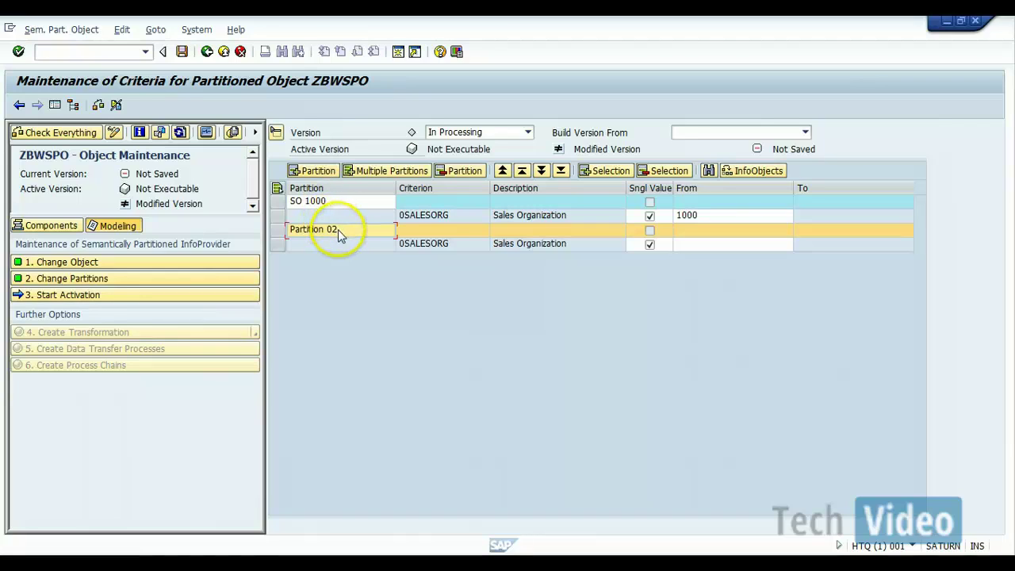
key(BackSpace)
key(BackSpace)
key(BackSpace)
key(BackSpace)
key(BackSpace)
key(BackSpace)
key(BackSpace)
key(BackSpace)
key(BackSpace)
key(BackSpace)
key(BackSpace)
key(BackSpace)
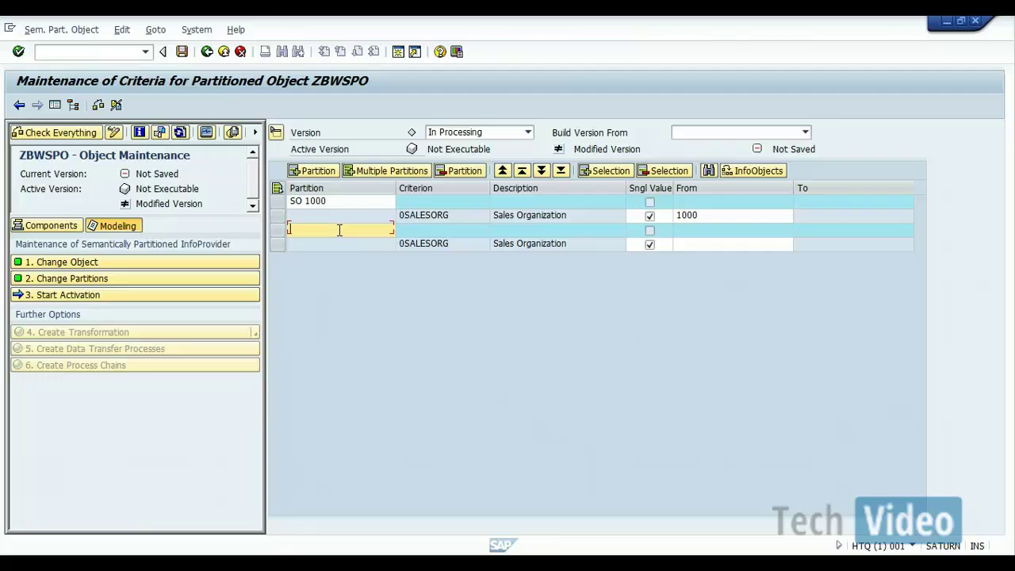
text(SO 1000)
key(BackSpace)
key(BackSpace)
key(BackSpace)
key(BackSpace)
text(2000)
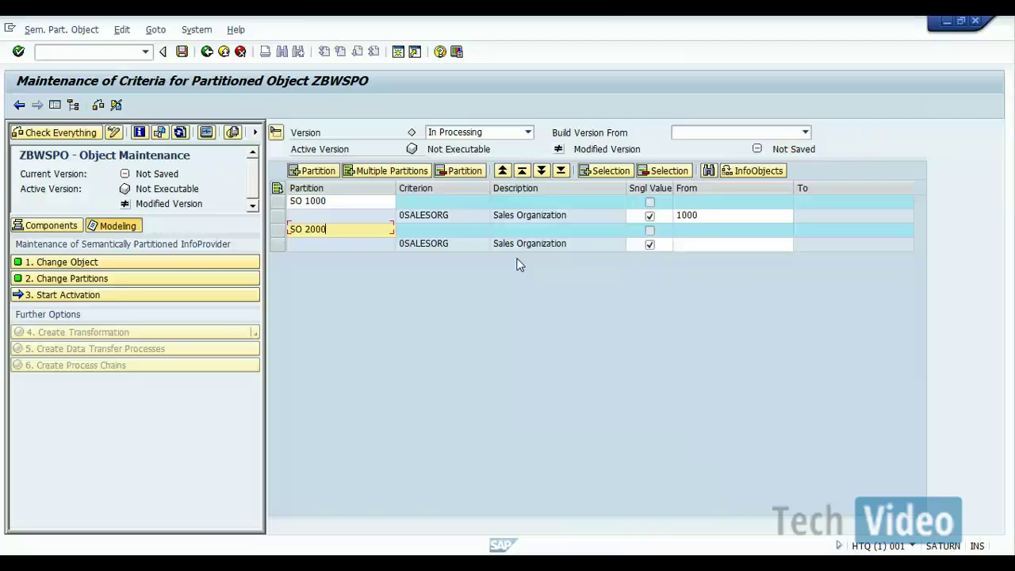
Step: Set the Sales Organization single value of partition SO 2000 to 2000
click(697, 246)
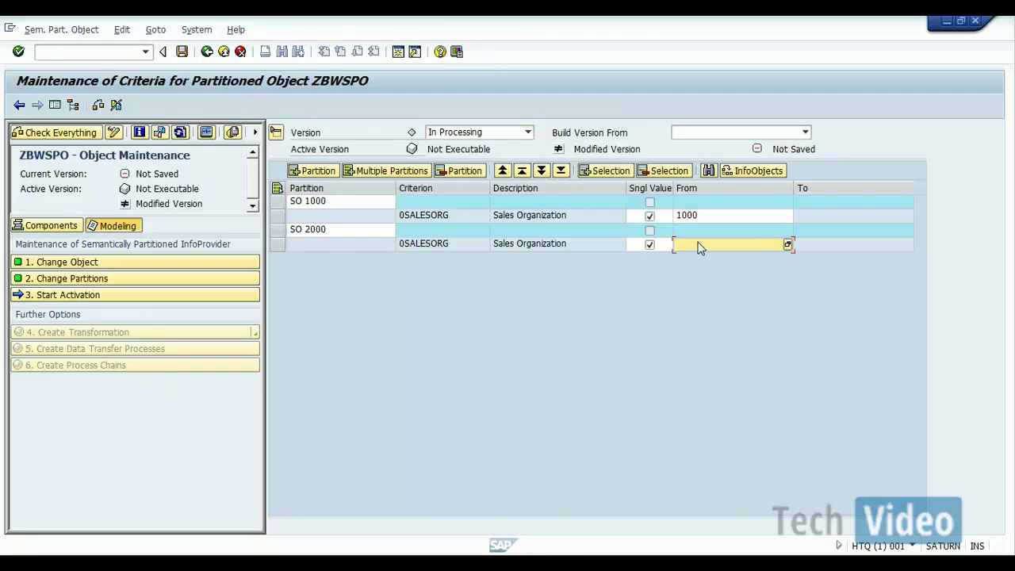
text(2000)
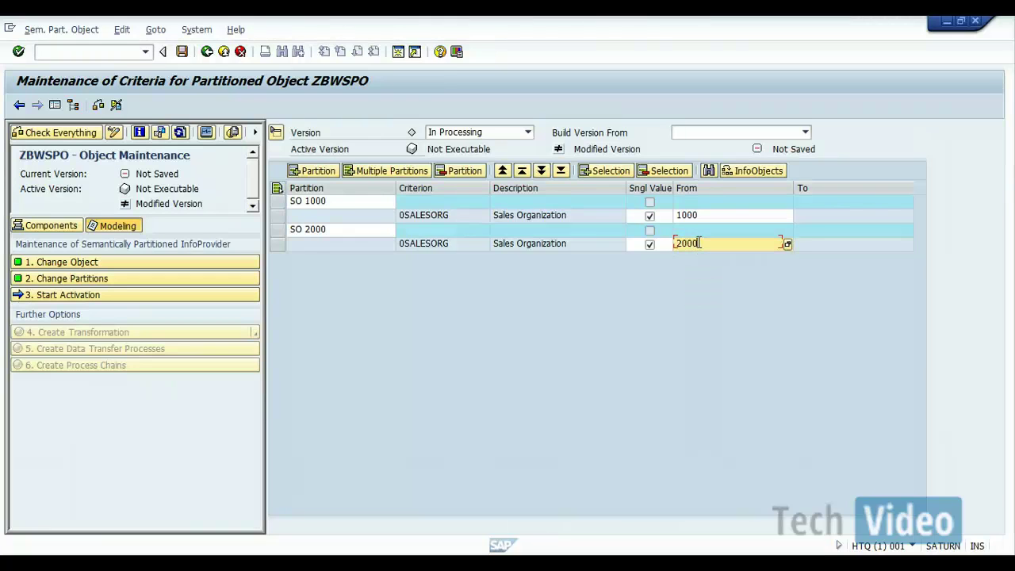
click(466, 347)
Step: Add a third partition and name it SO 3000
click(313, 170)
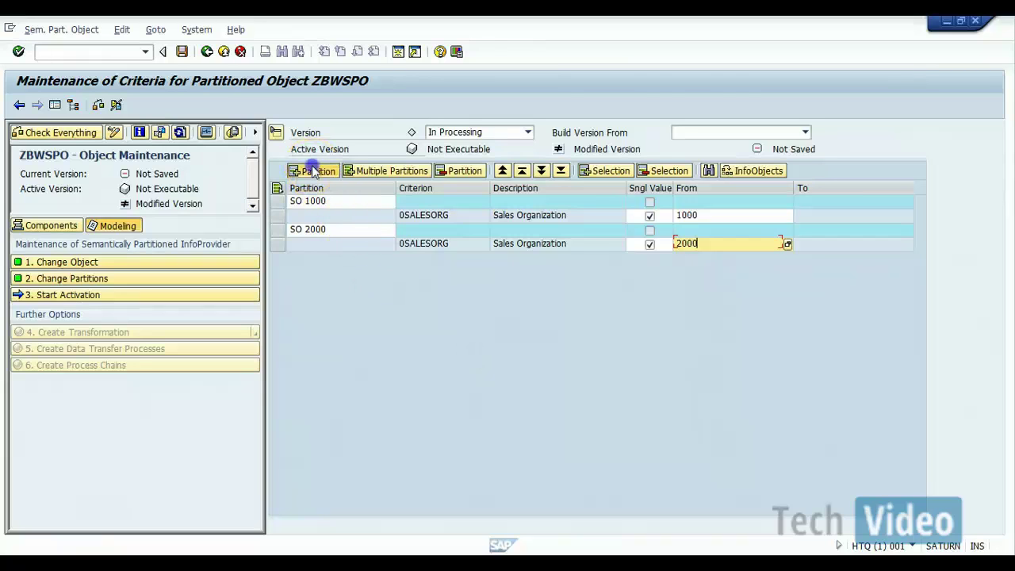
click(337, 315)
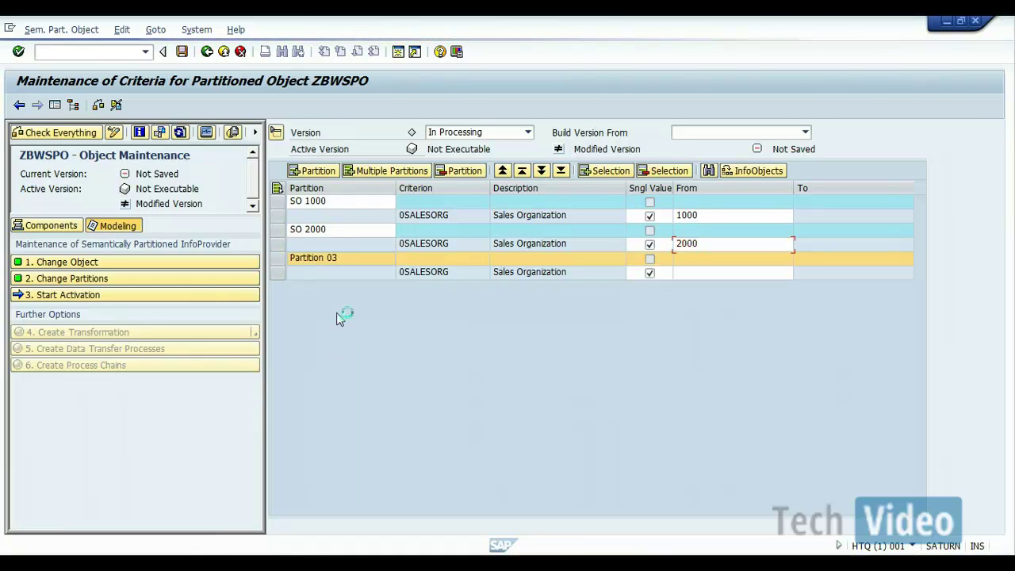
click(339, 262)
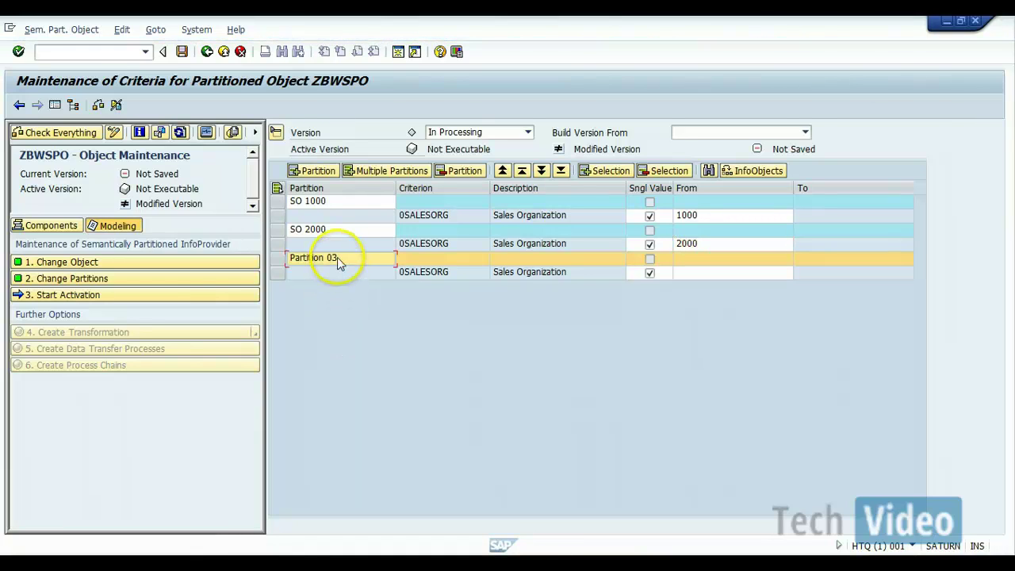
key(BackSpace)
key(BackSpace)
key(BackSpace)
key(BackSpace)
key(BackSpace)
key(BackSpace)
key(BackSpace)
key(BackSpace)
key(BackSpace)
key(BackSpace)
key(BackSpace)
key(BackSpace)
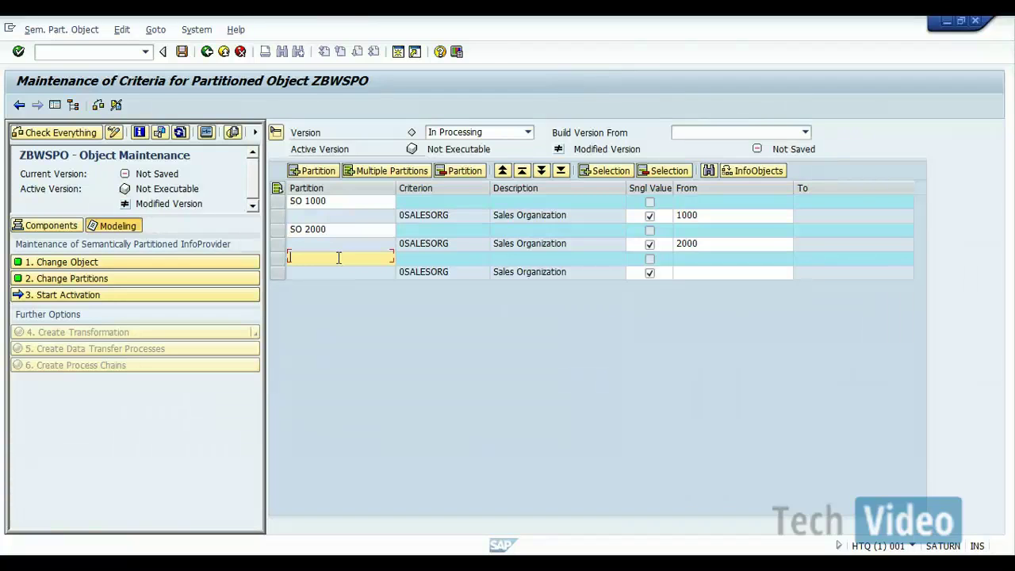
text(SO 30)
key(BackSpace)
key(BackSpace)
key(BackSpace)
text(3000)
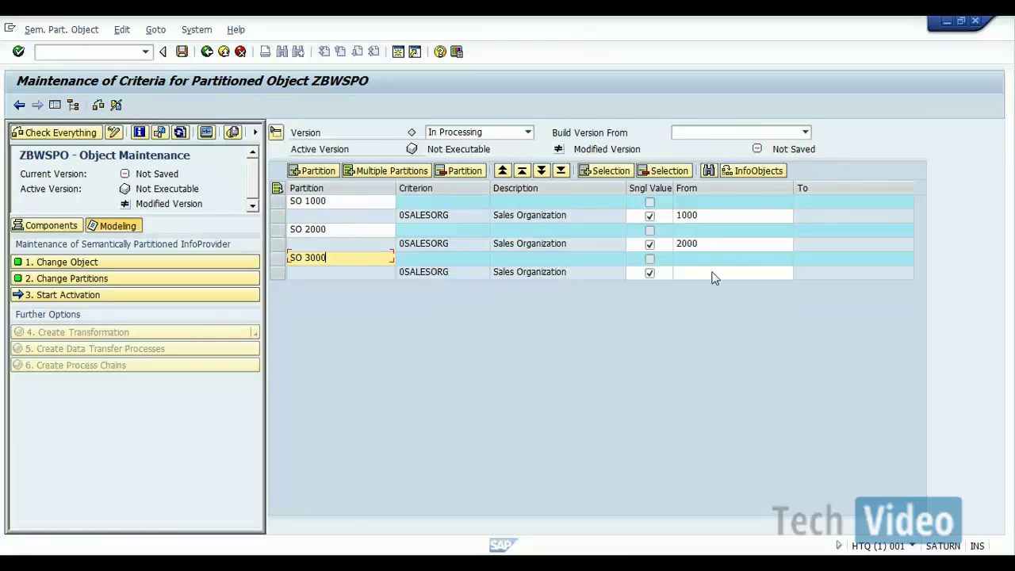
Step: Turn off the single-value option for partition SO 3000 and set its Sales Organization range from 3000 to 9999
click(649, 274)
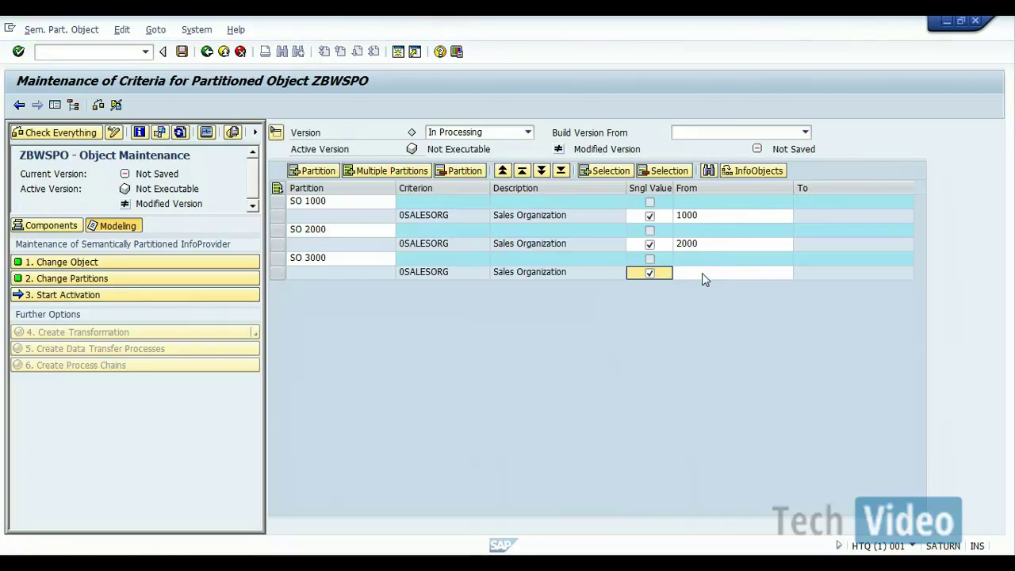
click(649, 273)
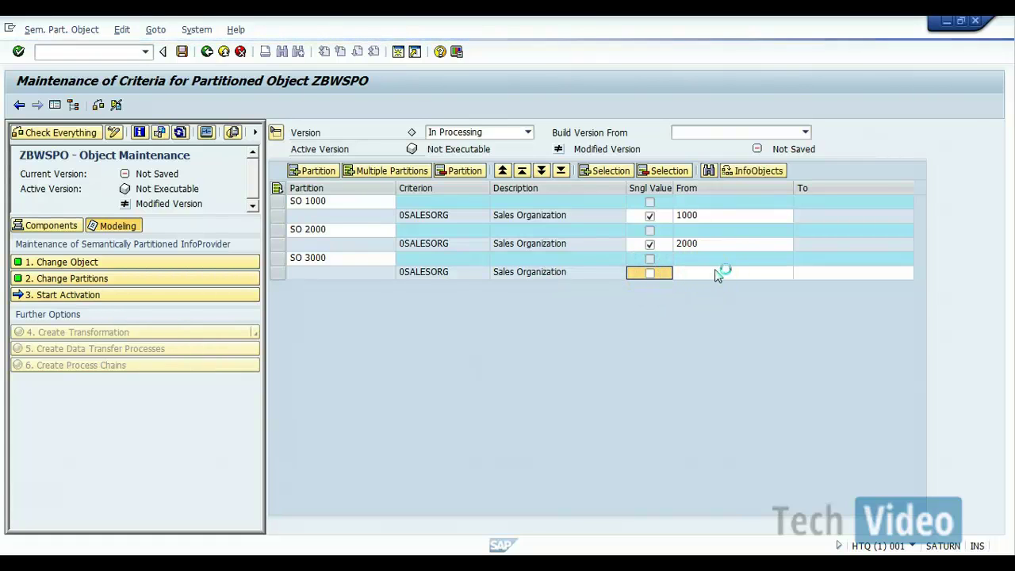
click(860, 271)
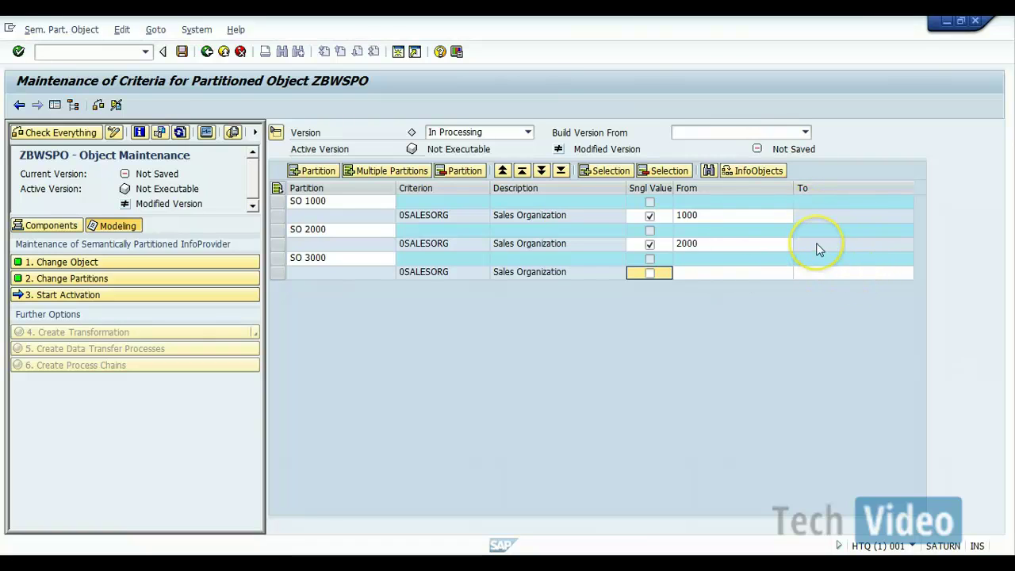
click(757, 274)
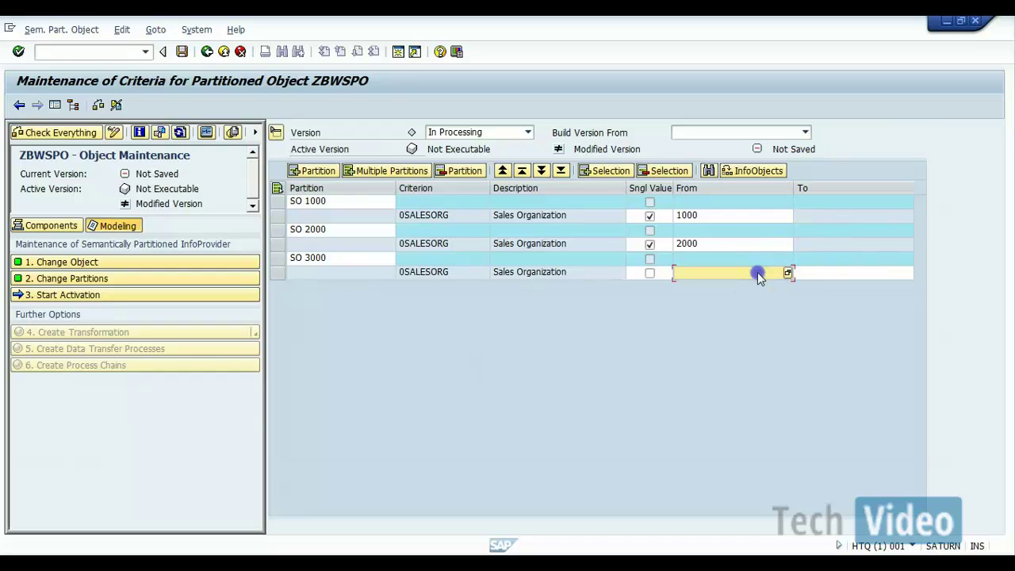
text(3000)
click(816, 277)
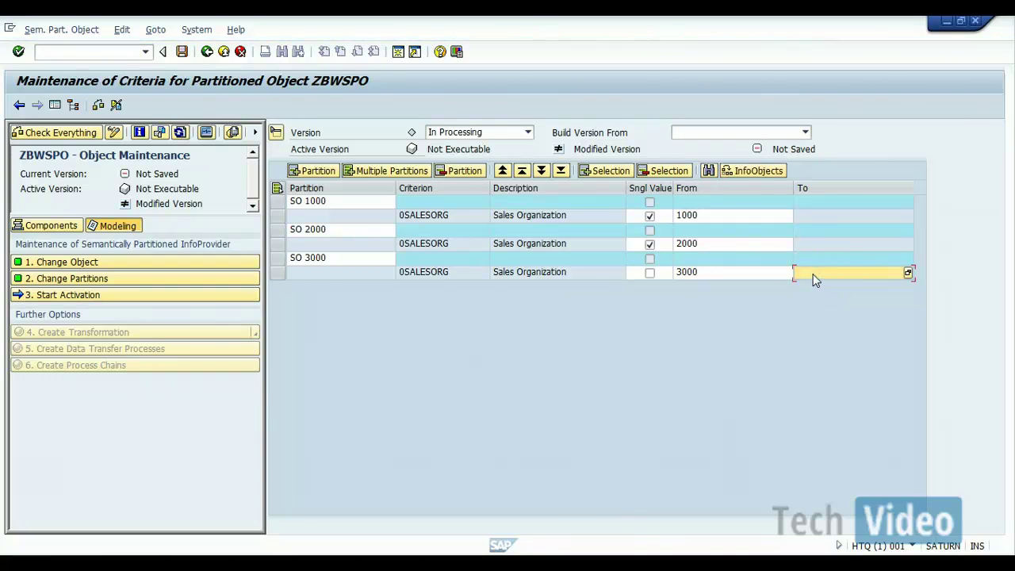
text(9999)
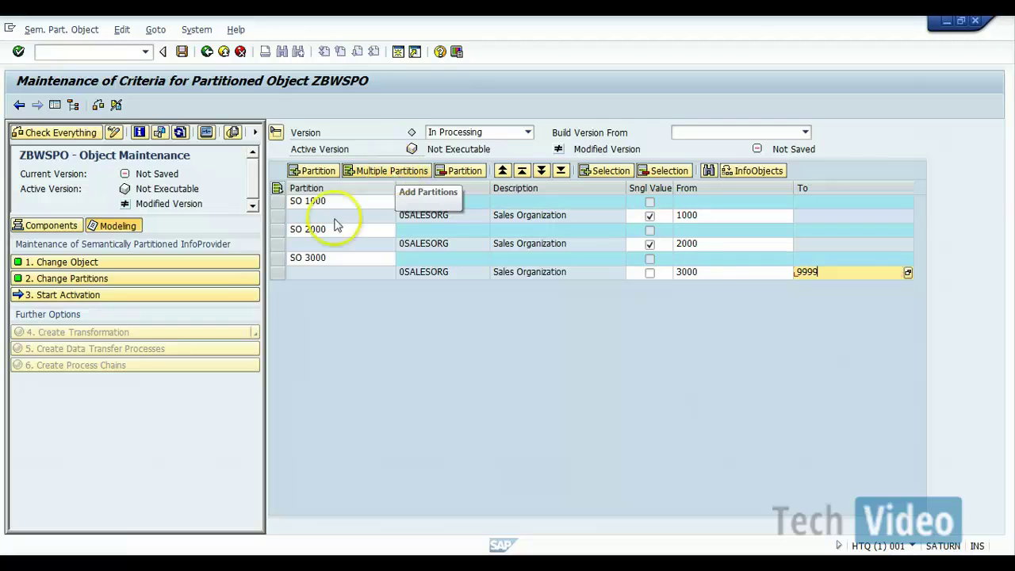
click(280, 256)
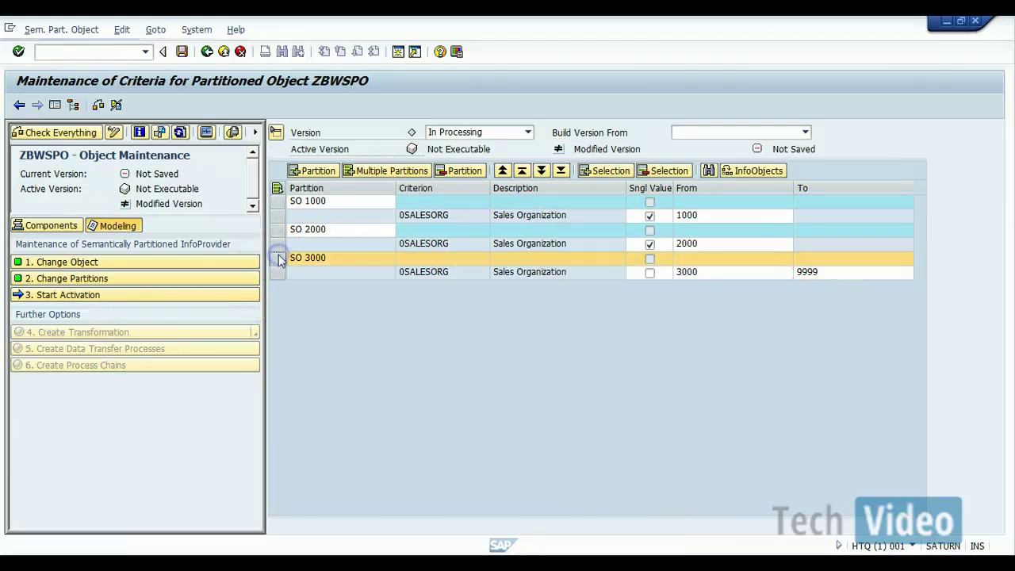
click(460, 172)
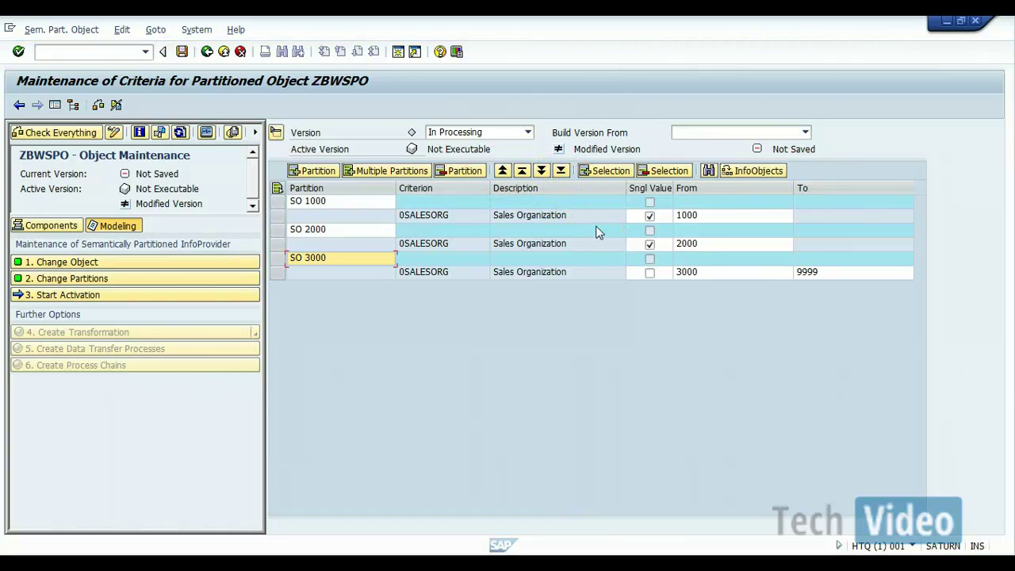
click(599, 169)
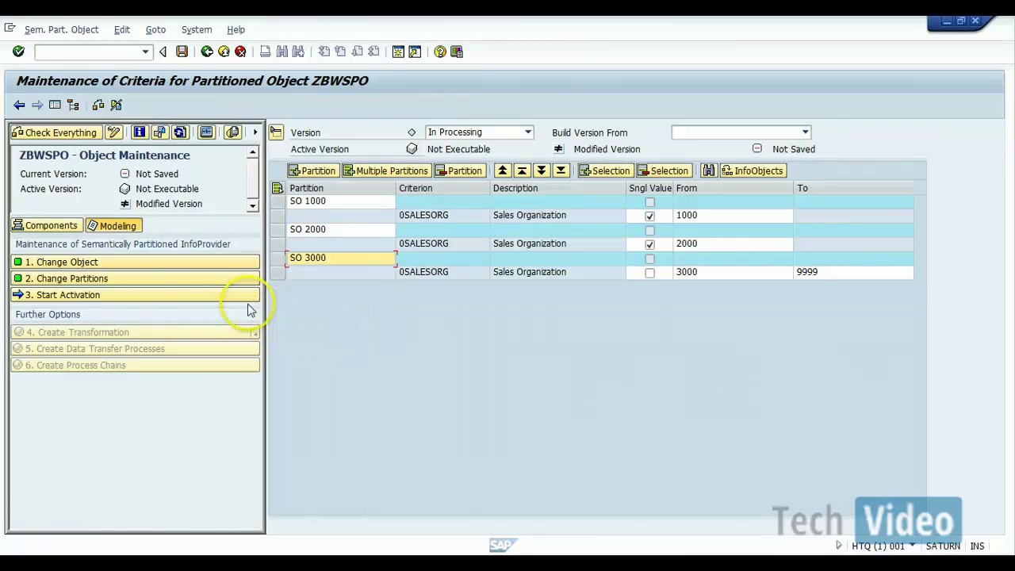
Step: Activate the semantically partitioned object ZBWSPO, review the activation log and close it
click(88, 296)
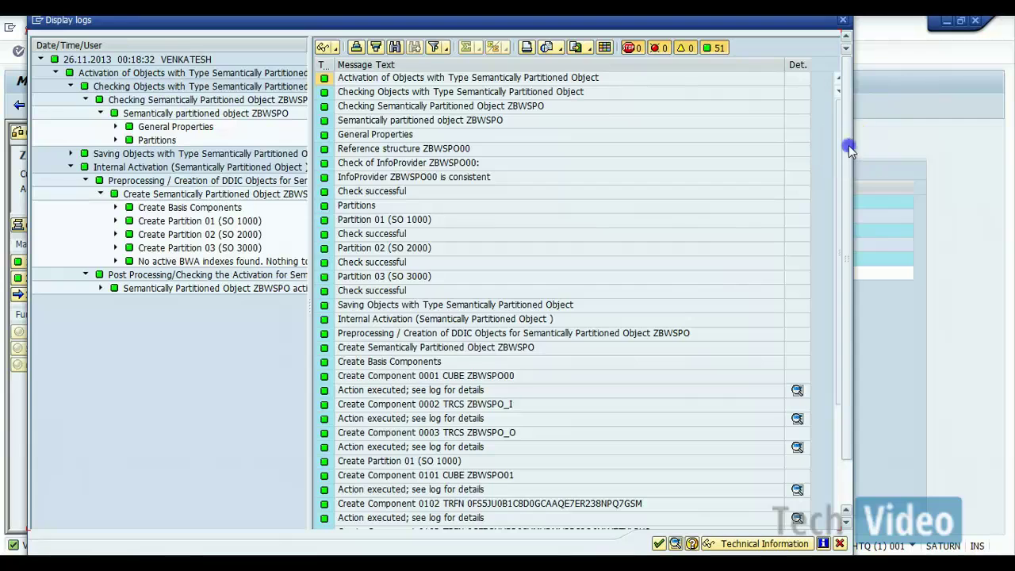
drag(848, 145, 848, 198)
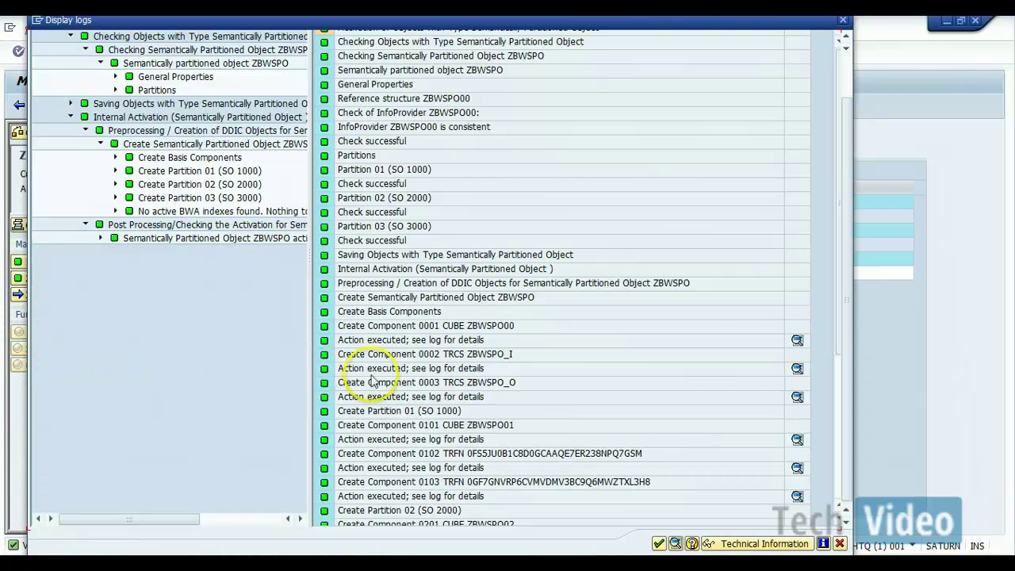
click(657, 545)
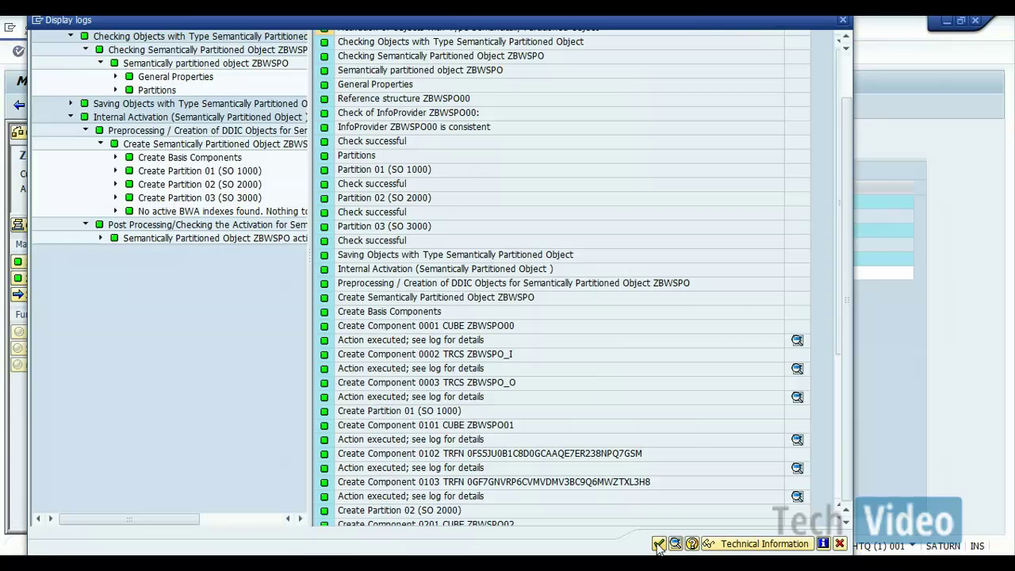
click(657, 544)
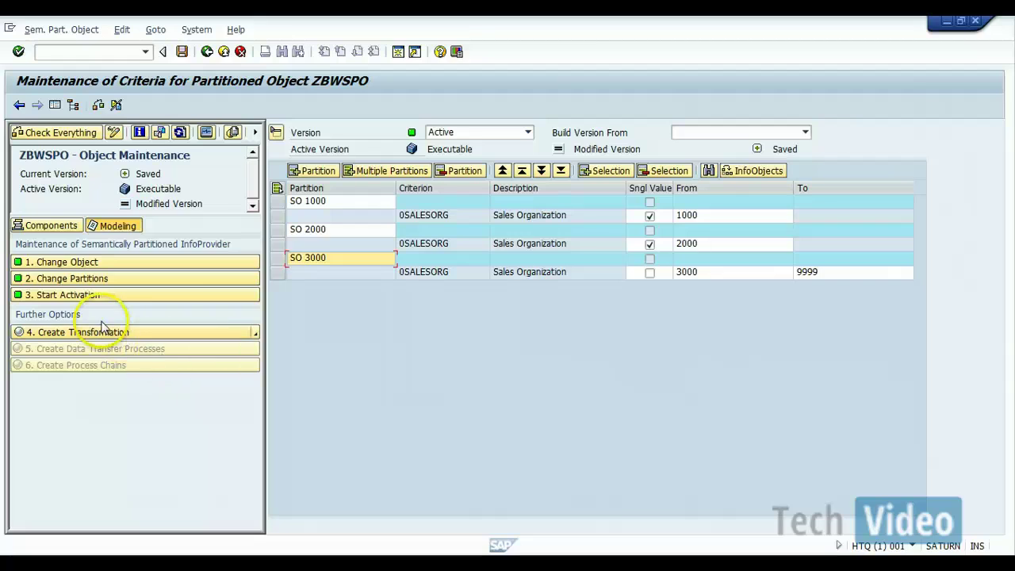
Step: Create a transformation to the incoming InfoSource ZBWSPO_I with DataStore Object ZBW_SD01 as the source
click(256, 336)
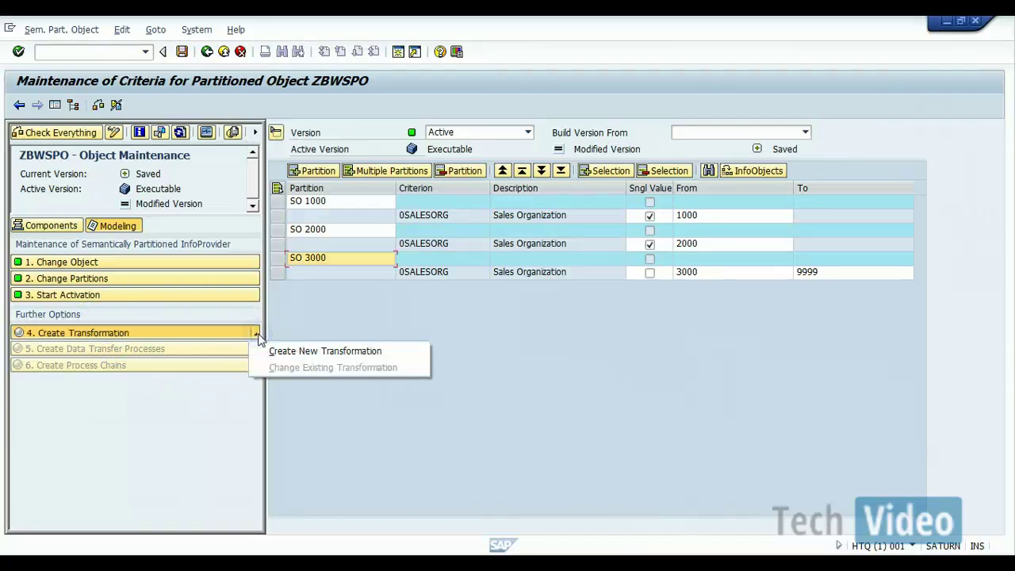
click(181, 335)
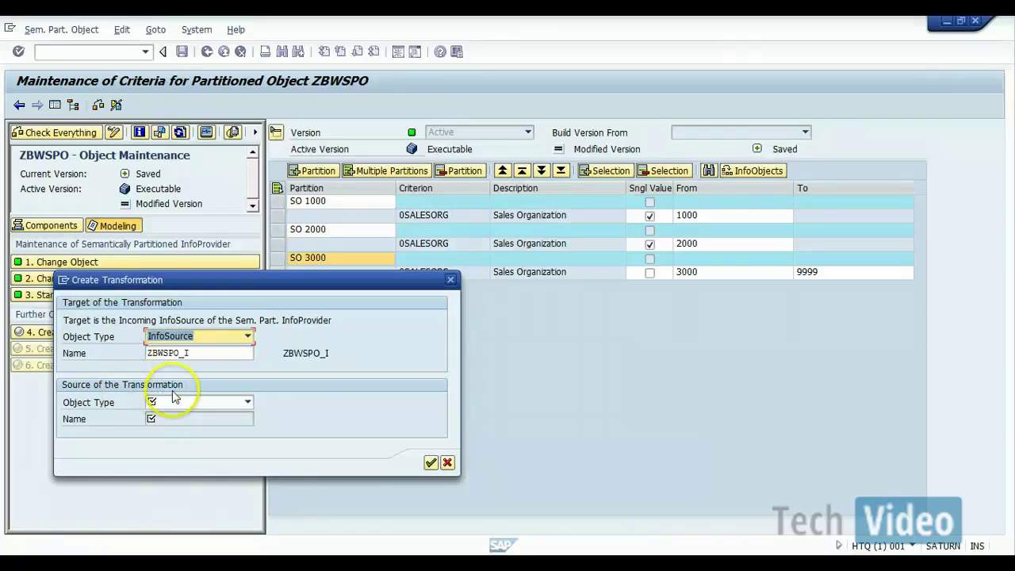
click(248, 402)
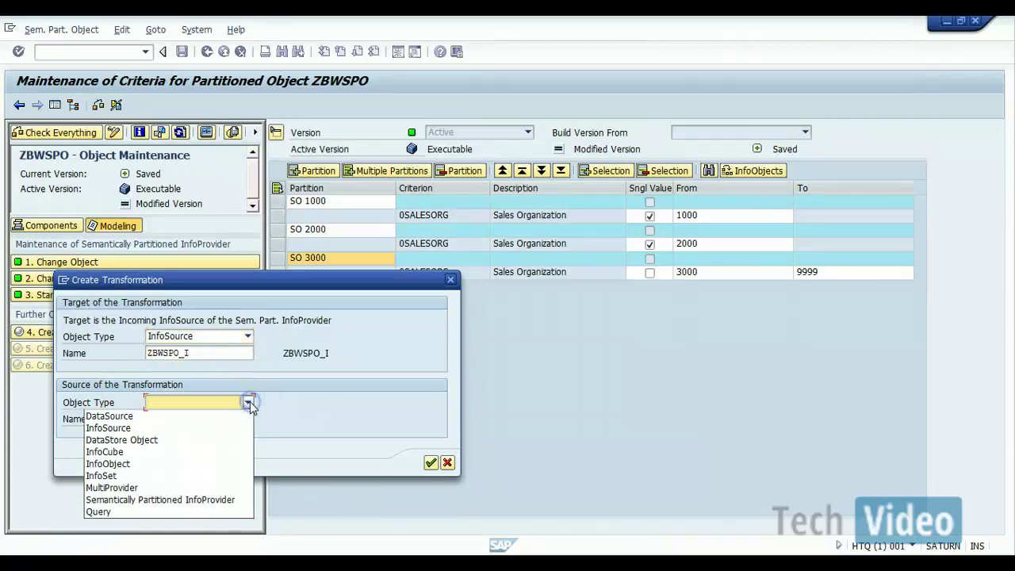
click(179, 439)
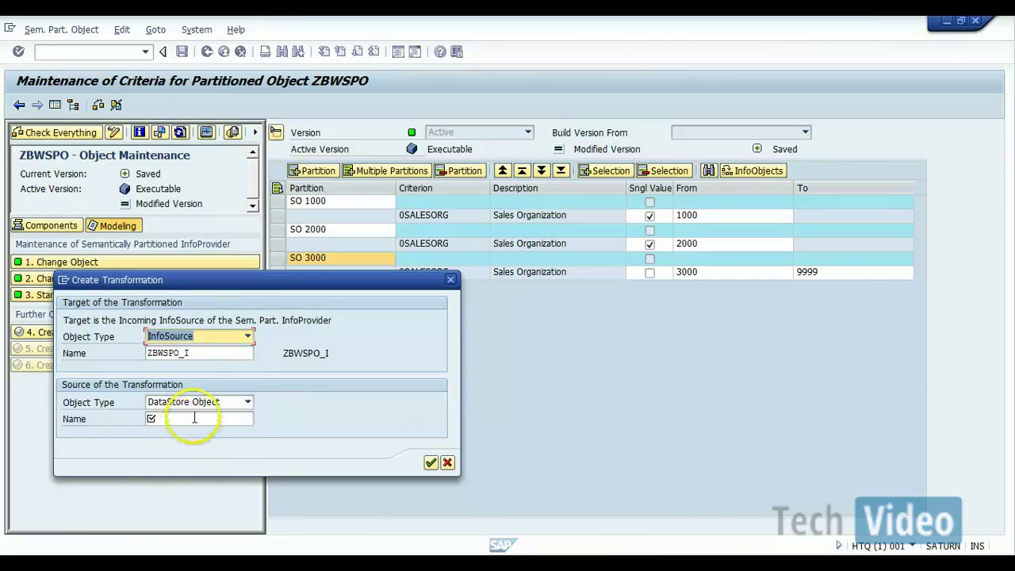
click(196, 416)
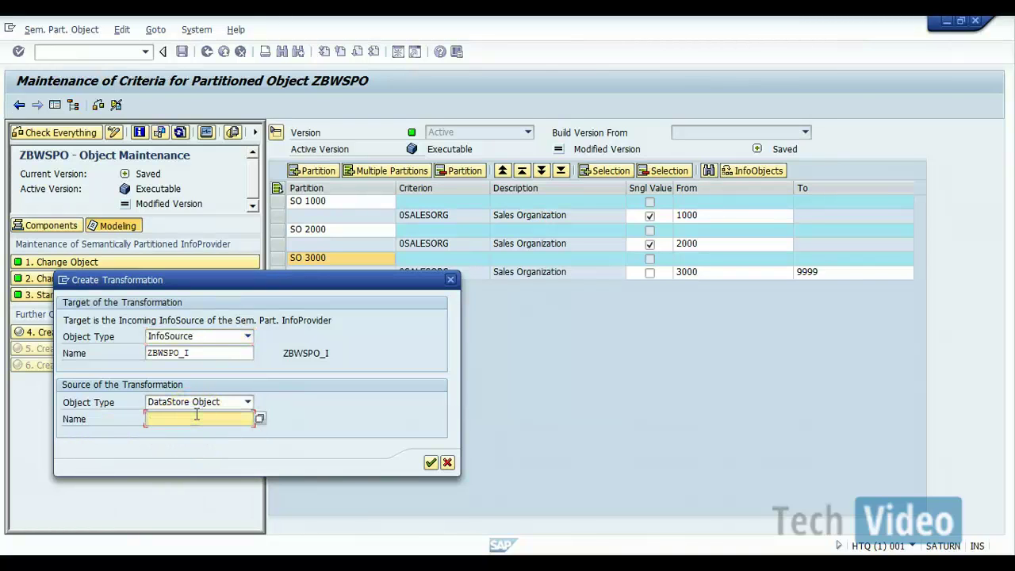
text(ZBW_SD)
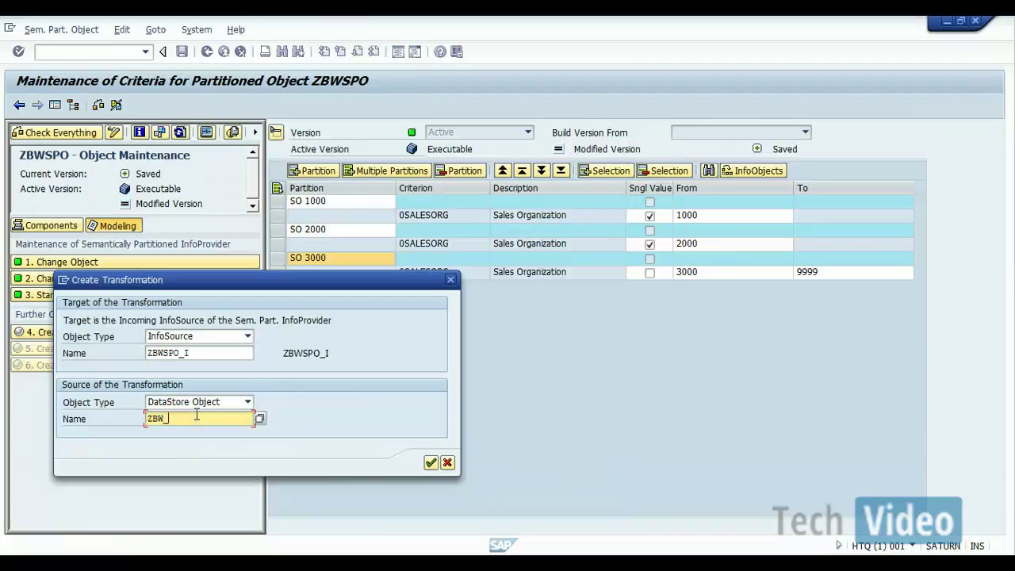
text(O)
click(211, 414)
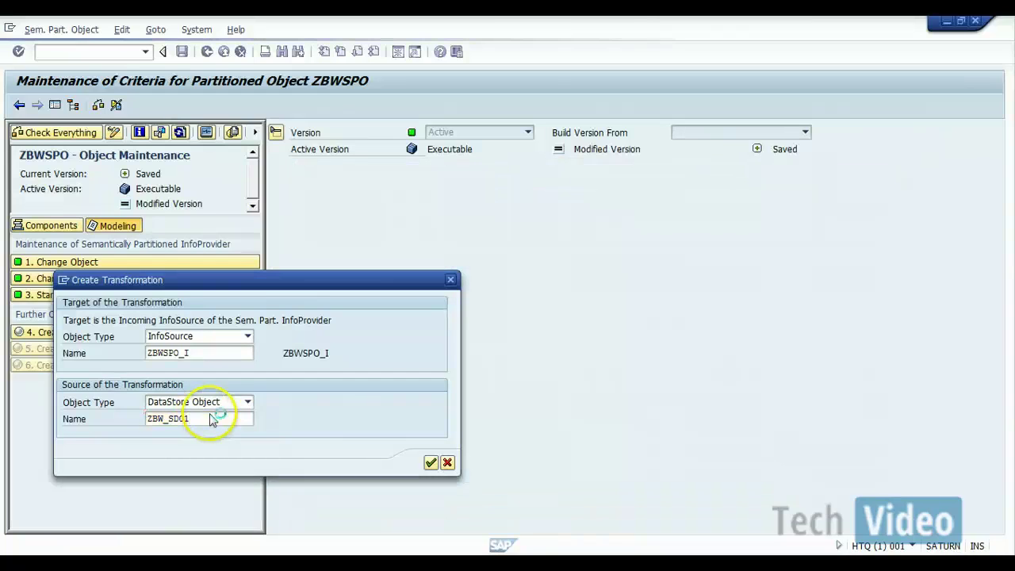
key(Return)
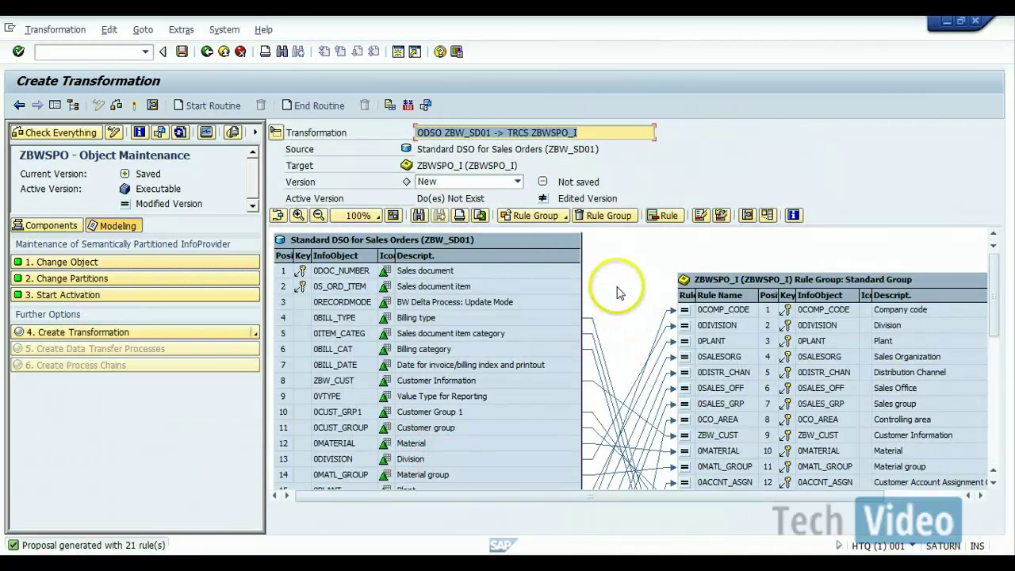
Step: Review the proposed mappings and map source field 0BILL_DATE to target field 0CALMONTH
click(994, 267)
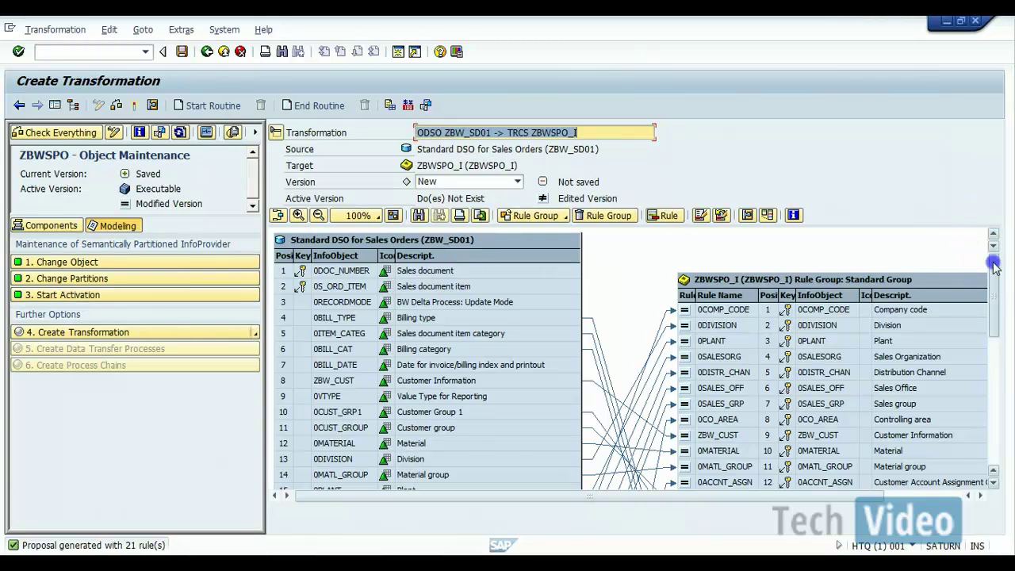
drag(994, 267, 997, 396)
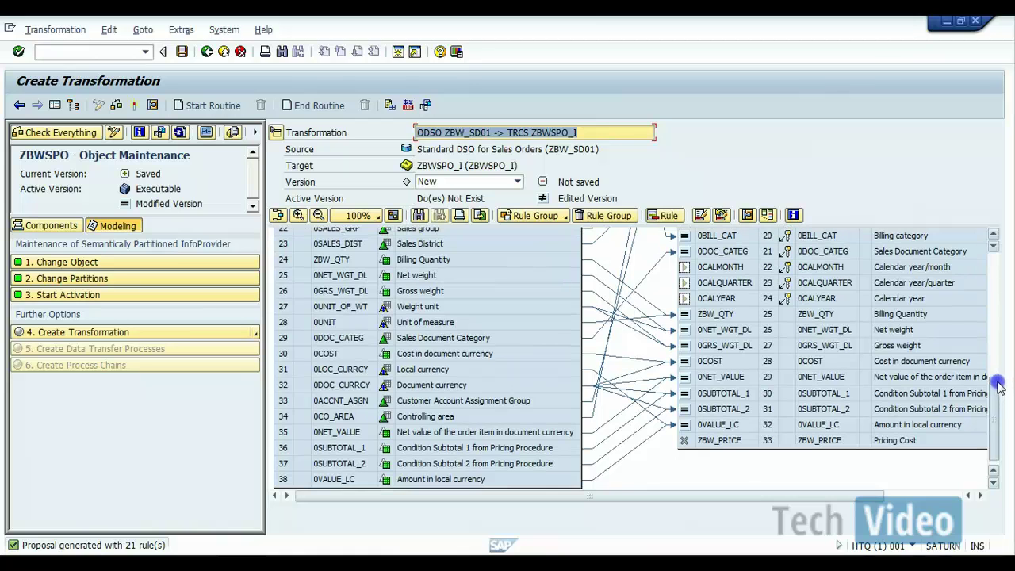
drag(999, 394, 995, 374)
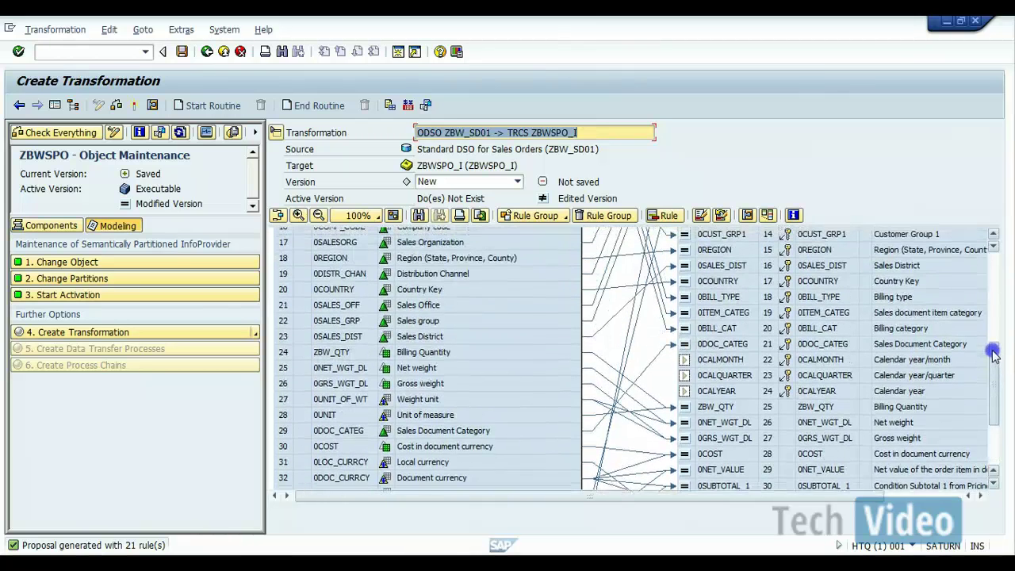
drag(990, 336, 988, 305)
mouse_move(630, 326)
mouse_down()
mouse_move(546, 309)
mouse_move(531, 279)
mouse_up()
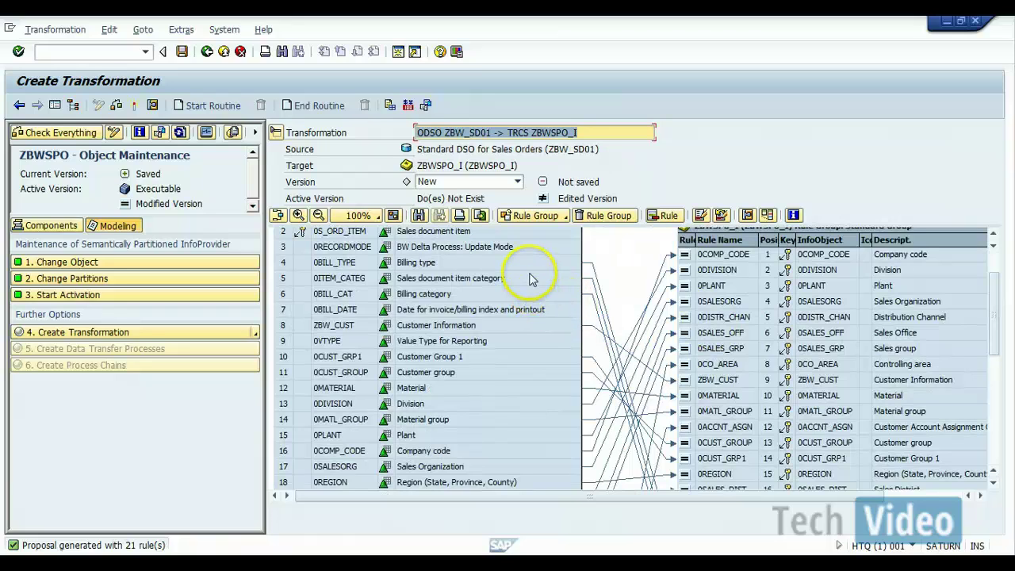
click(572, 312)
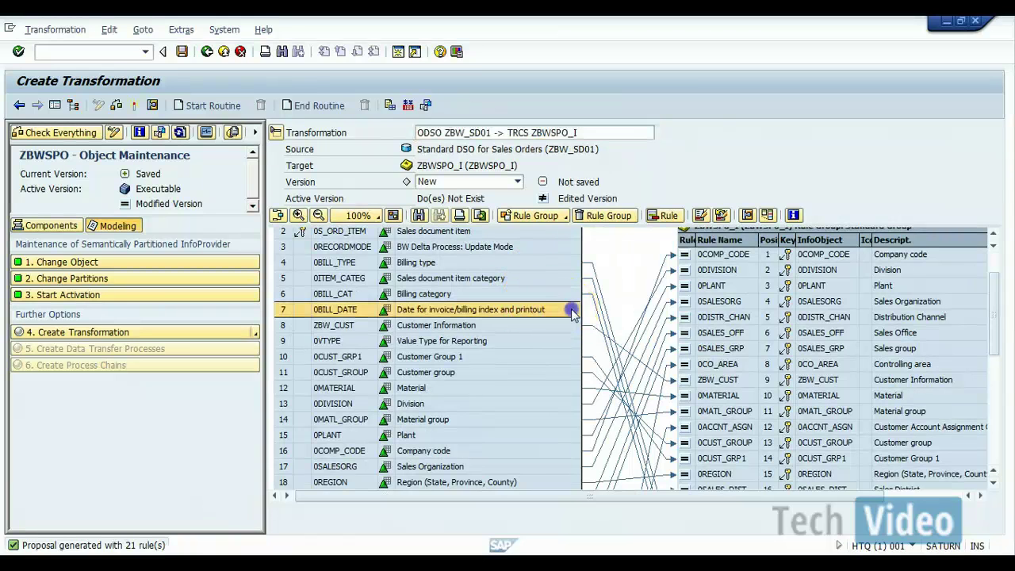
mouse_move(572, 311)
mouse_down()
mouse_move(628, 360)
mouse_move(656, 523)
mouse_move(697, 267)
mouse_move(693, 301)
mouse_up()
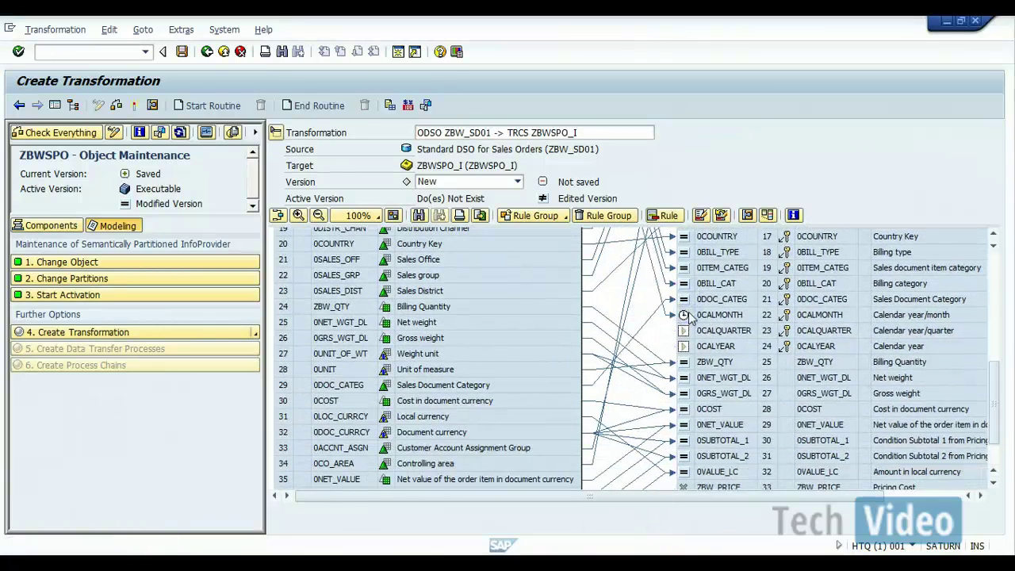
Step: Map source field 0BILL_DATE to target fields 0CALQUARTER and 0CALYEAR as well
click(991, 265)
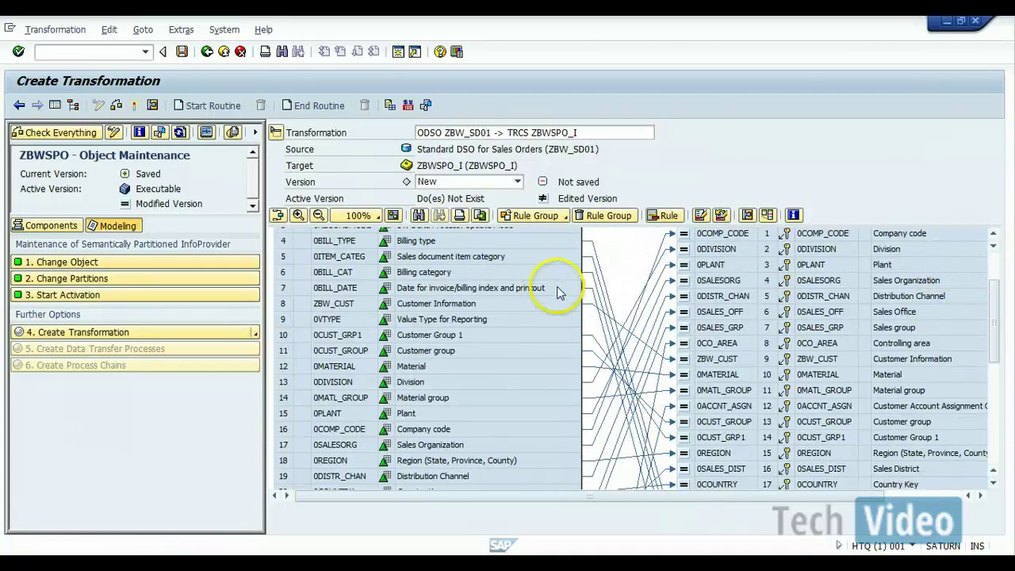
drag(561, 291, 684, 472)
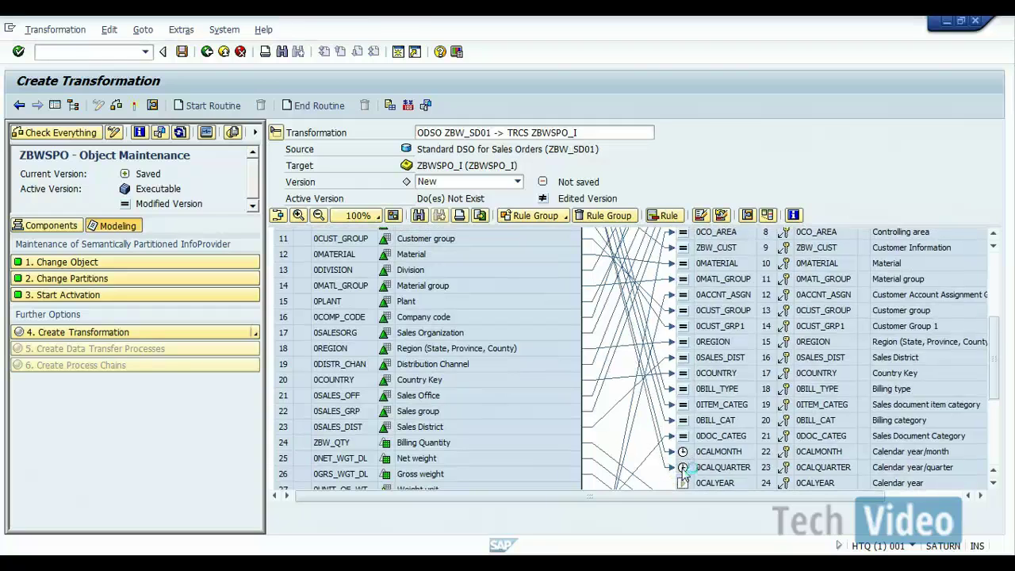
click(997, 290)
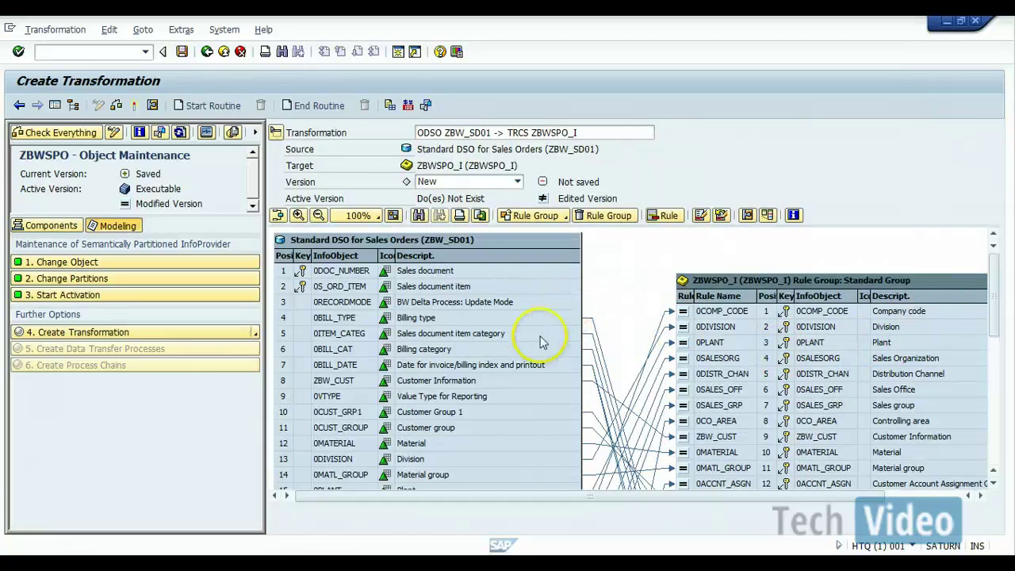
drag(558, 372, 689, 299)
click(676, 459)
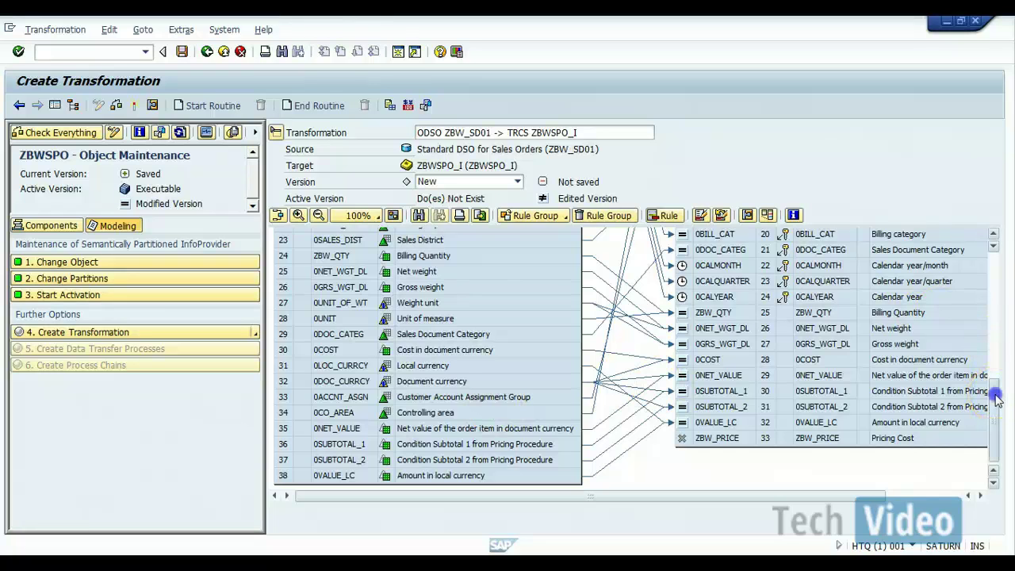
Step: Map source fields ZBW_QTY and 0COST to the unmapped target key figure ZBW_PRICE
mouse_move(996, 398)
mouse_down()
mouse_move(991, 370)
mouse_move(993, 396)
mouse_up()
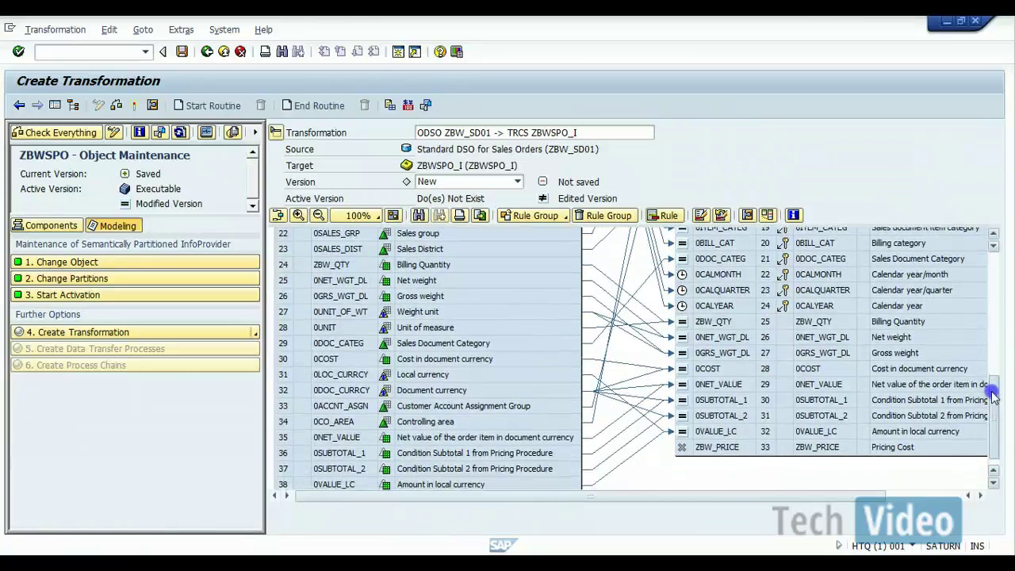
drag(990, 391, 992, 387)
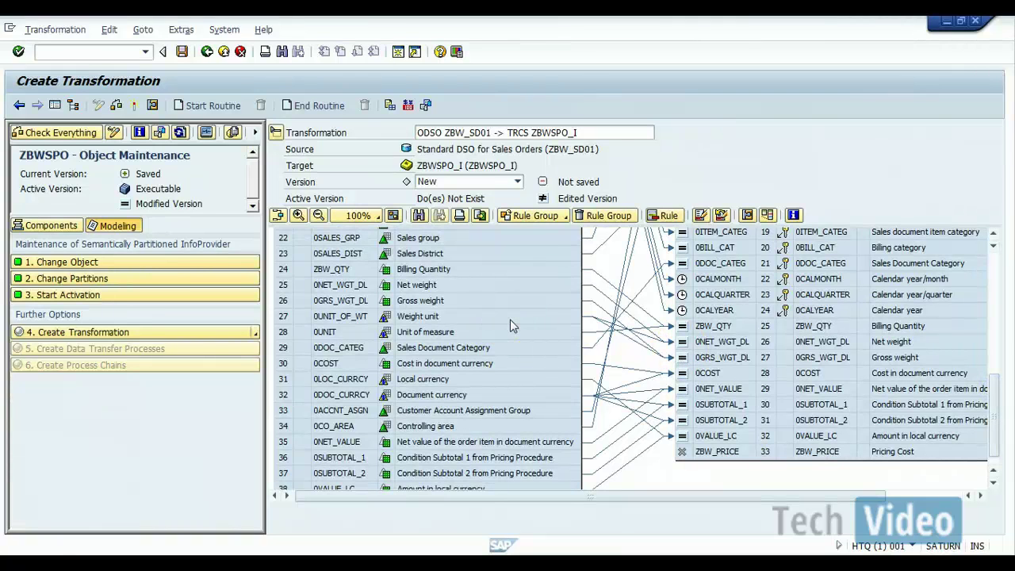
click(541, 278)
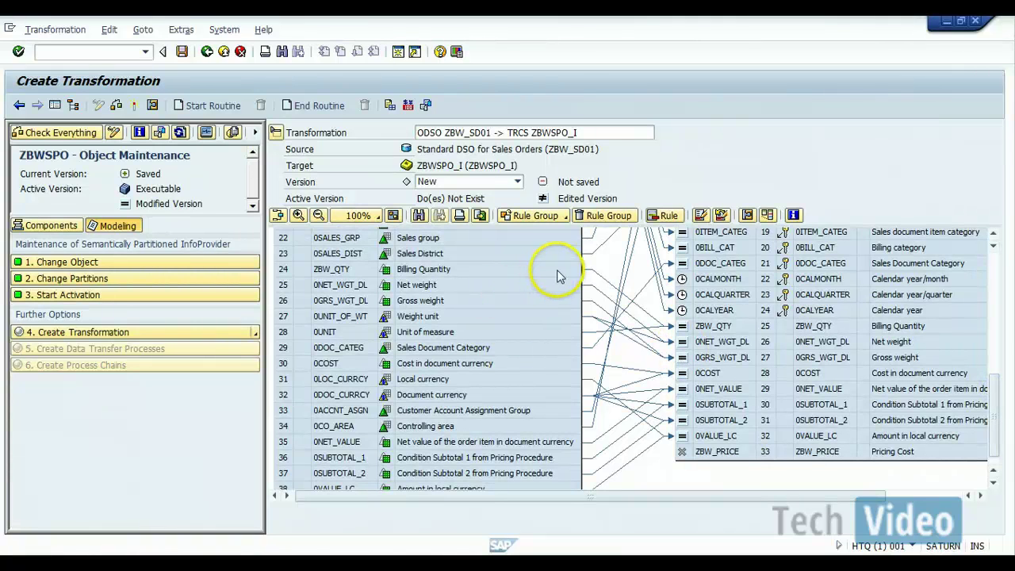
drag(564, 274, 680, 450)
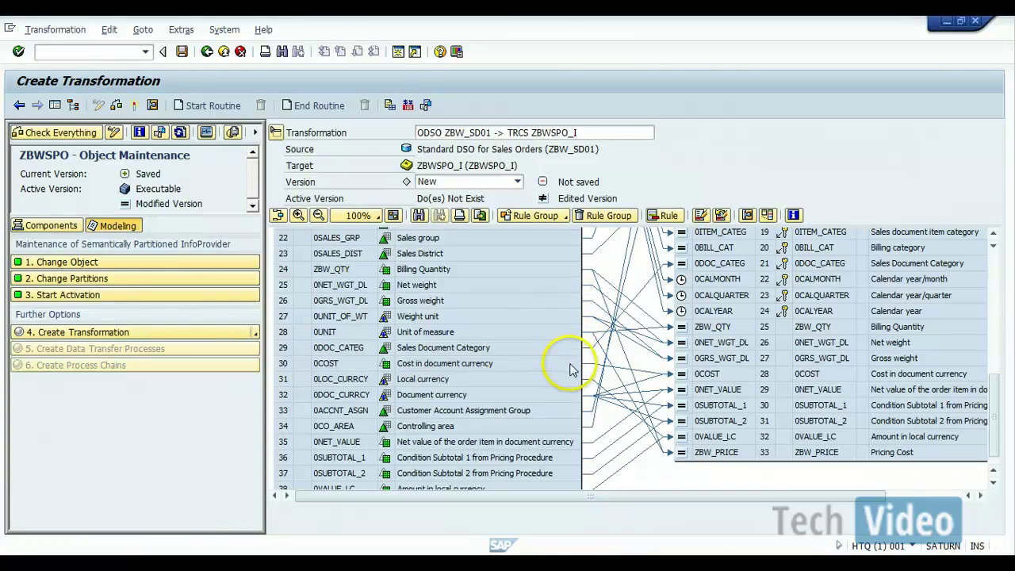
drag(578, 362, 684, 454)
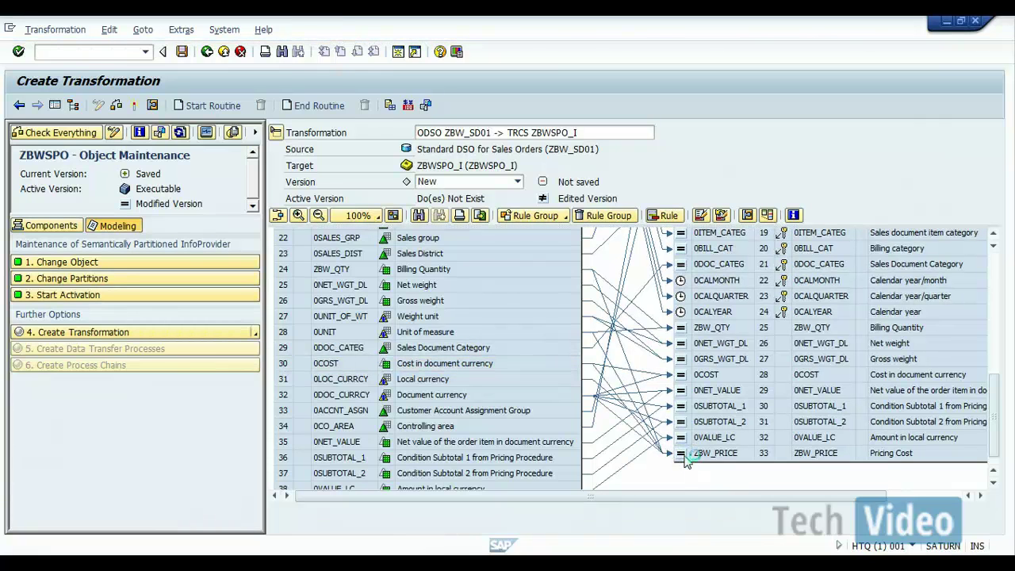
Step: Open the rule details of ZBW_PRICE and set the rule type to Formula
click(685, 458)
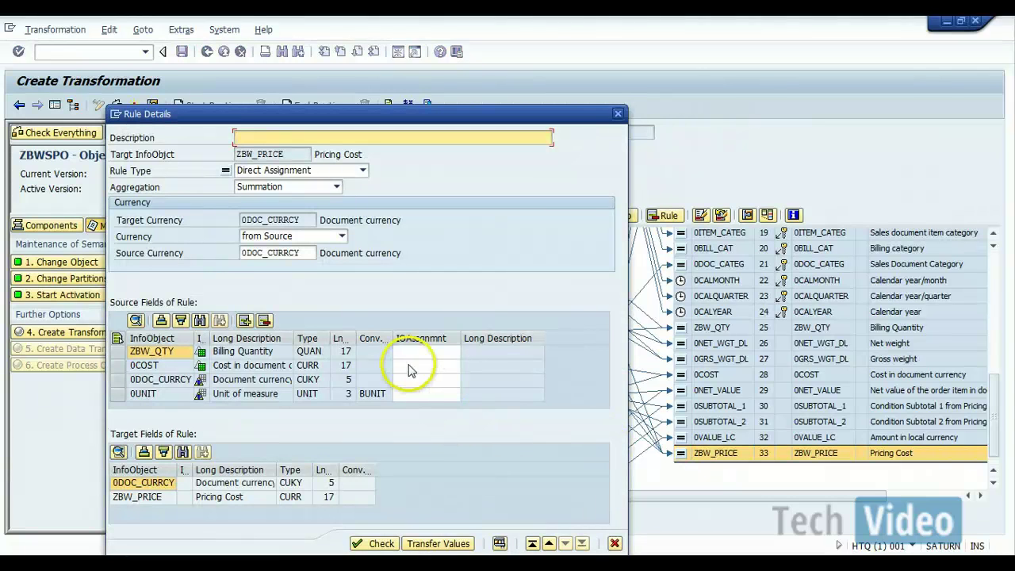
click(361, 172)
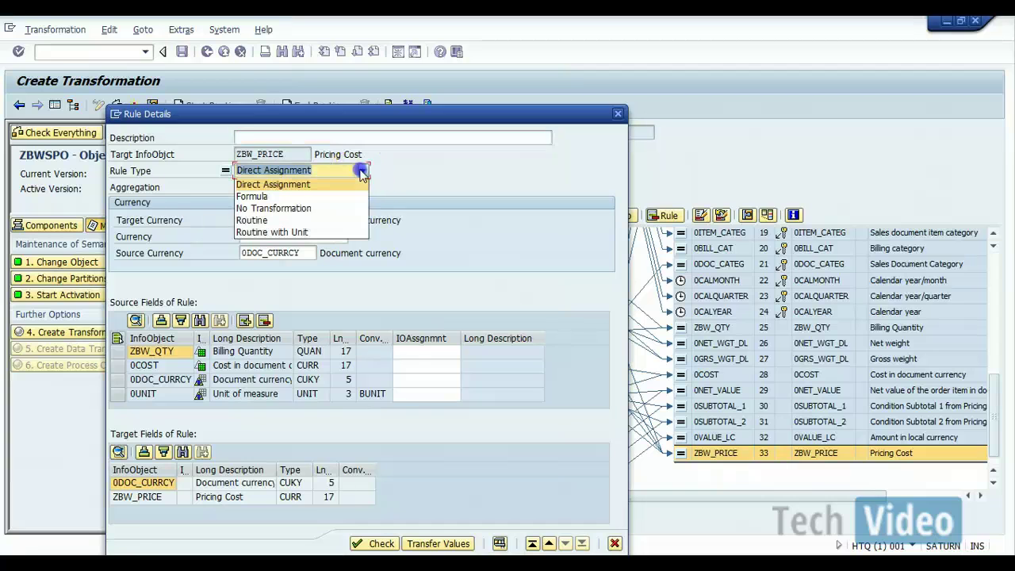
click(334, 197)
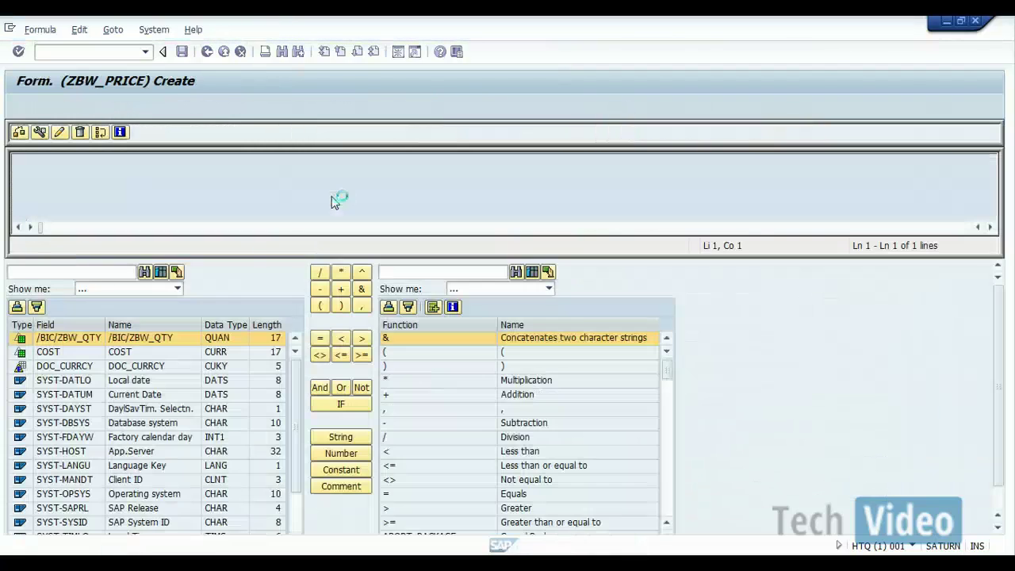
click(284, 187)
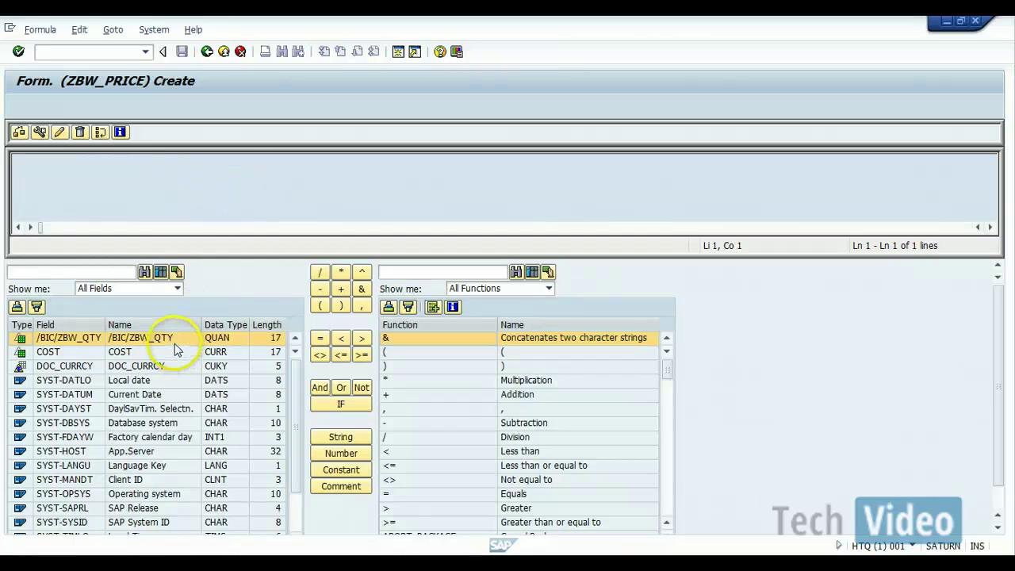
Step: Build the ZBW_PRICE formula /BIC/ZBW_QTY * COST from the available source fields
mouse_move(171, 342)
mouse_down()
mouse_move(203, 143)
mouse_move(209, 191)
mouse_up()
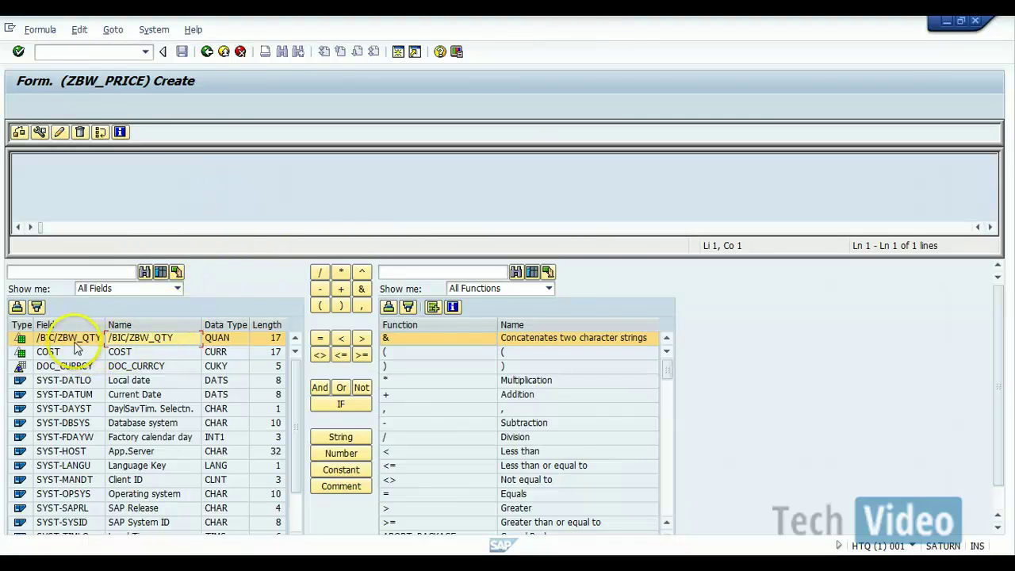
click(72, 340)
double_click(72, 339)
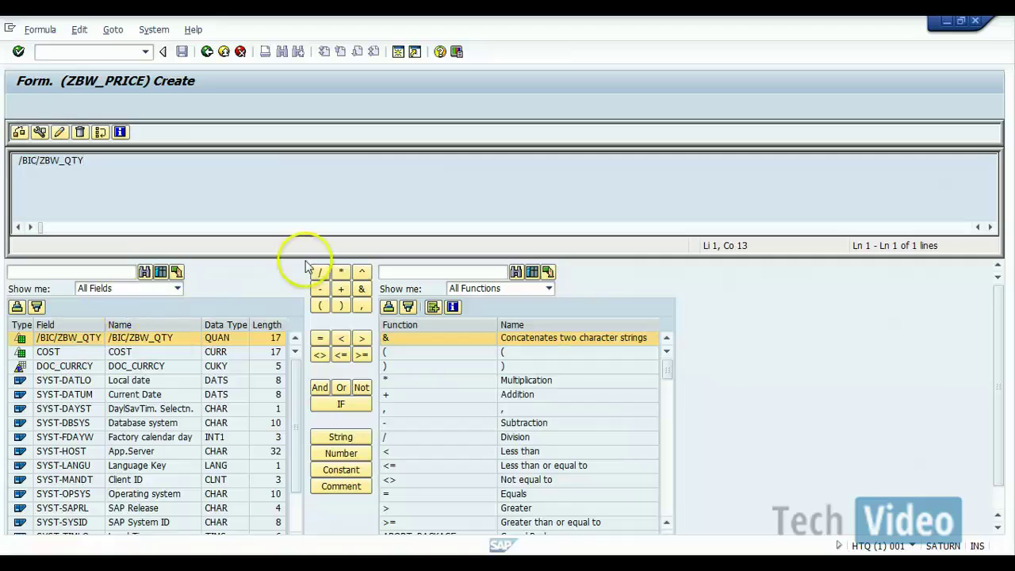
click(344, 276)
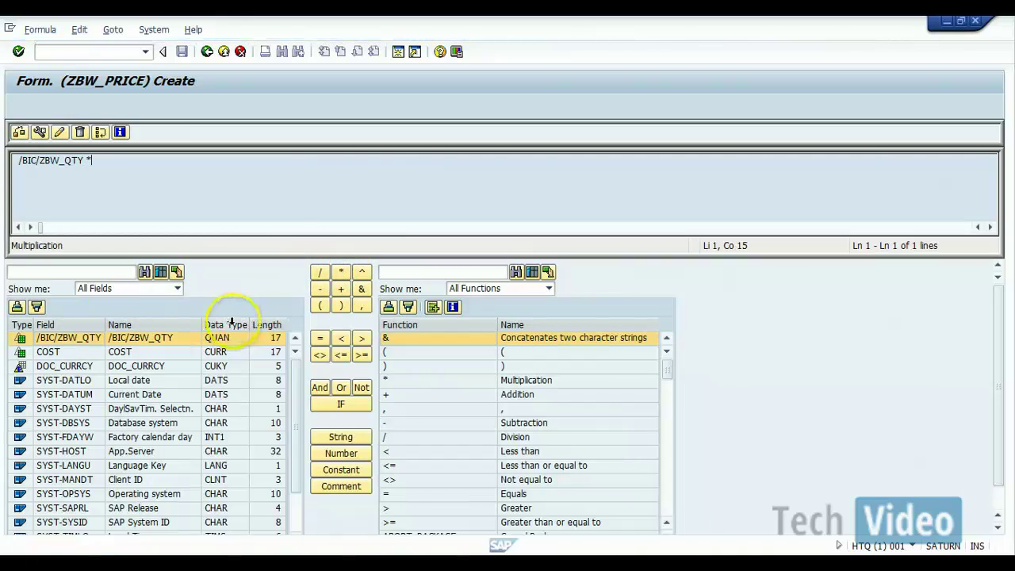
double_click(158, 353)
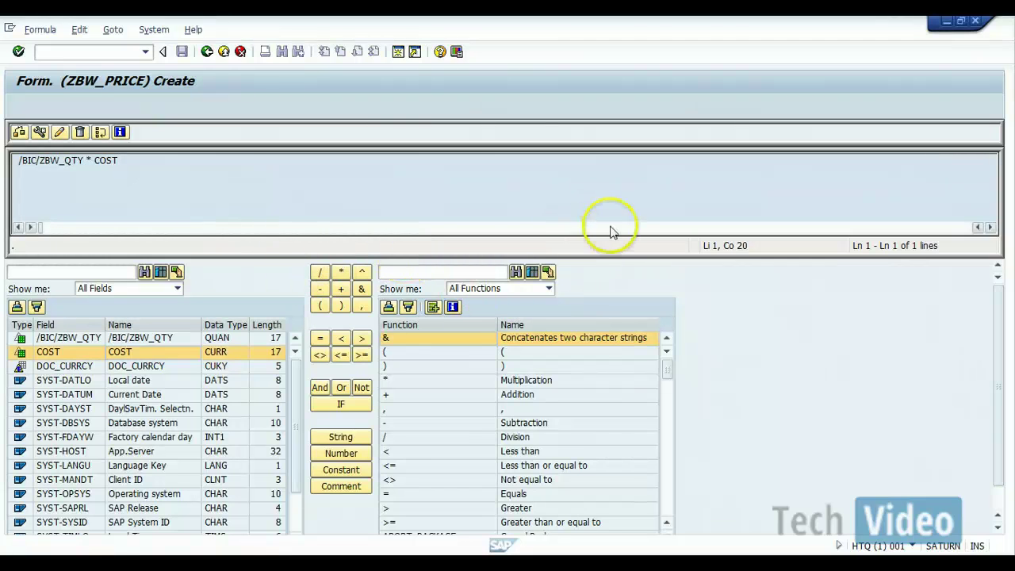
Step: Check the formula syntax, return to the rule details, then check the rule and transfer its values
click(16, 132)
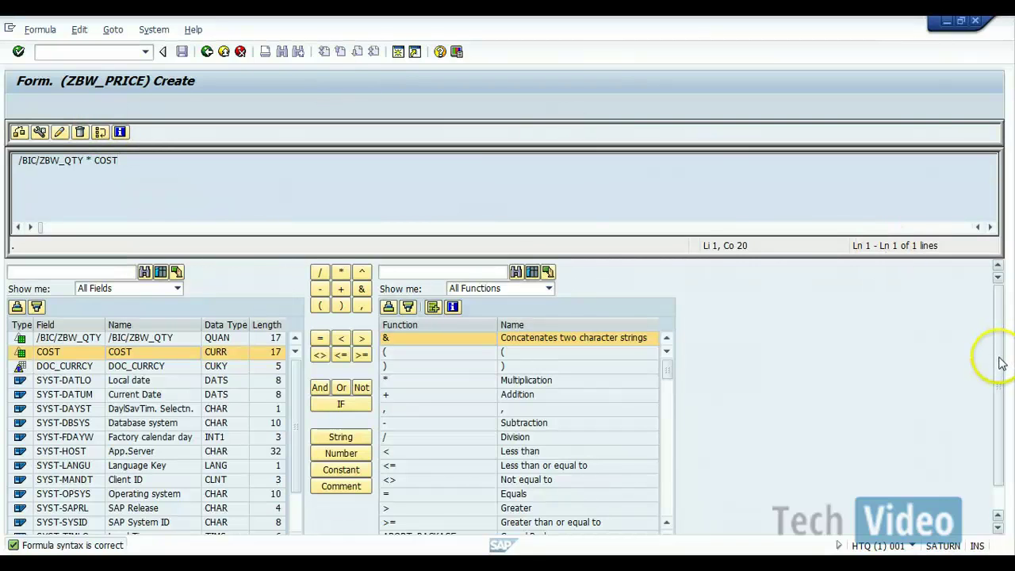
drag(999, 357, 996, 317)
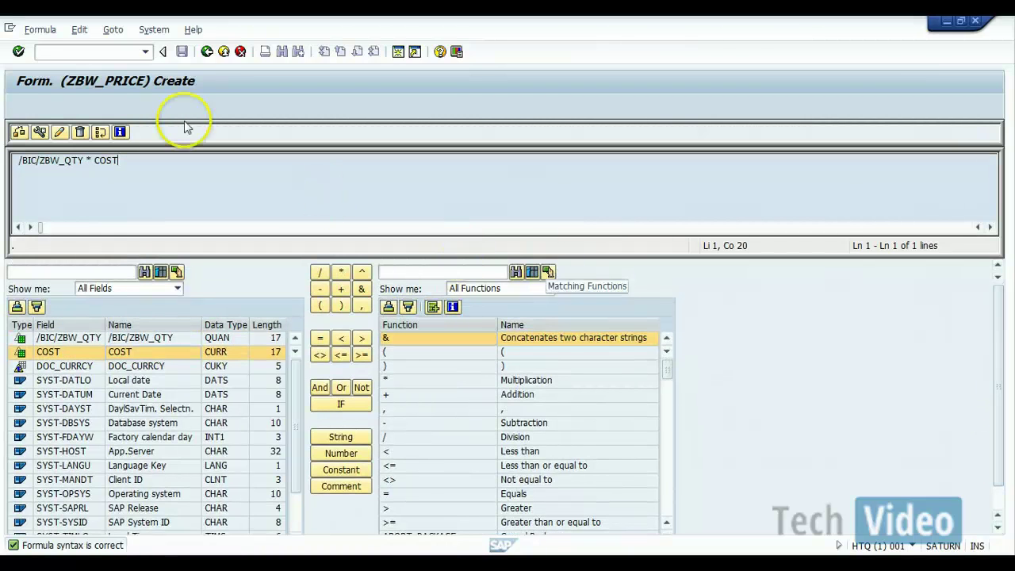
click(206, 53)
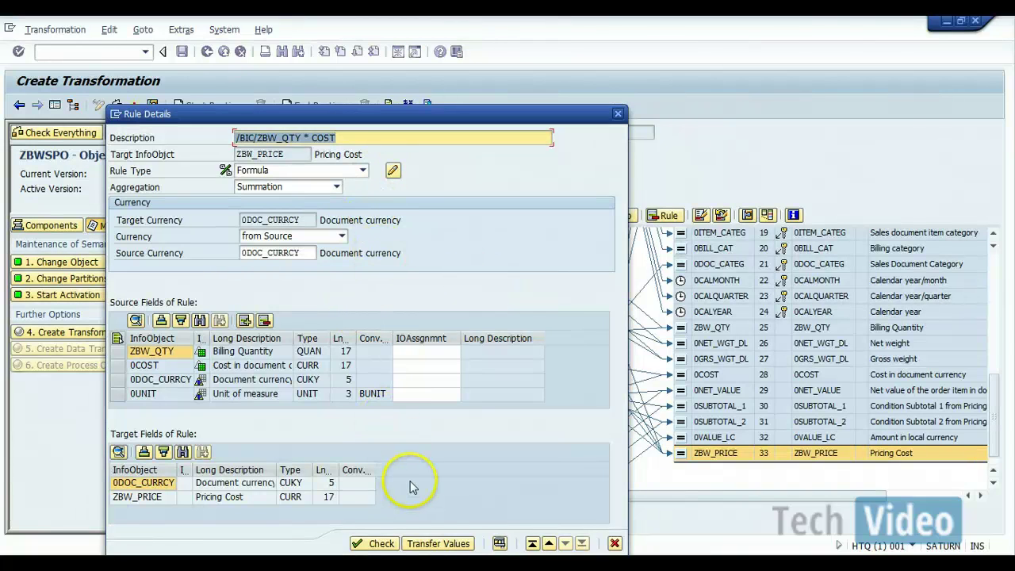
click(387, 545)
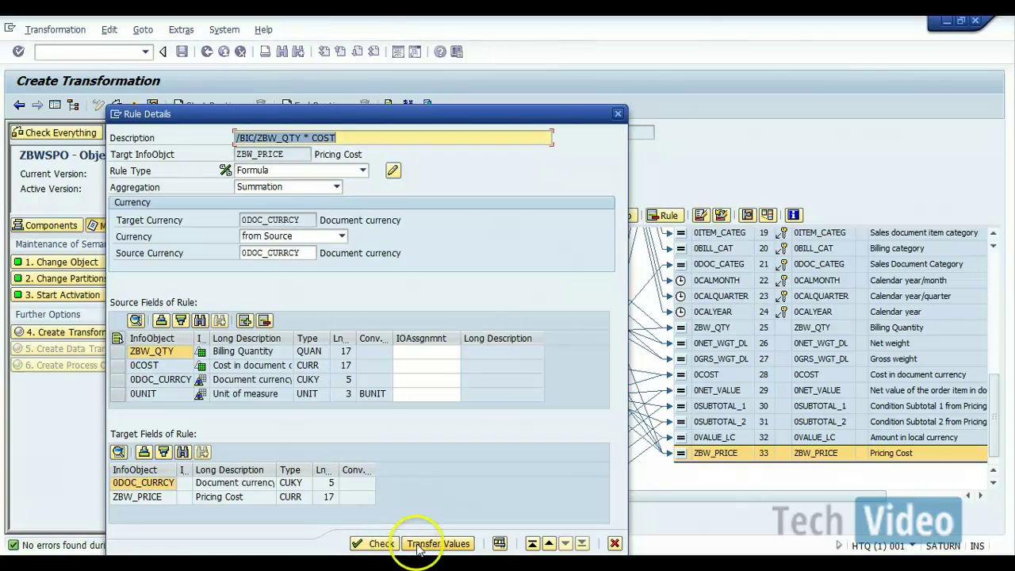
click(420, 544)
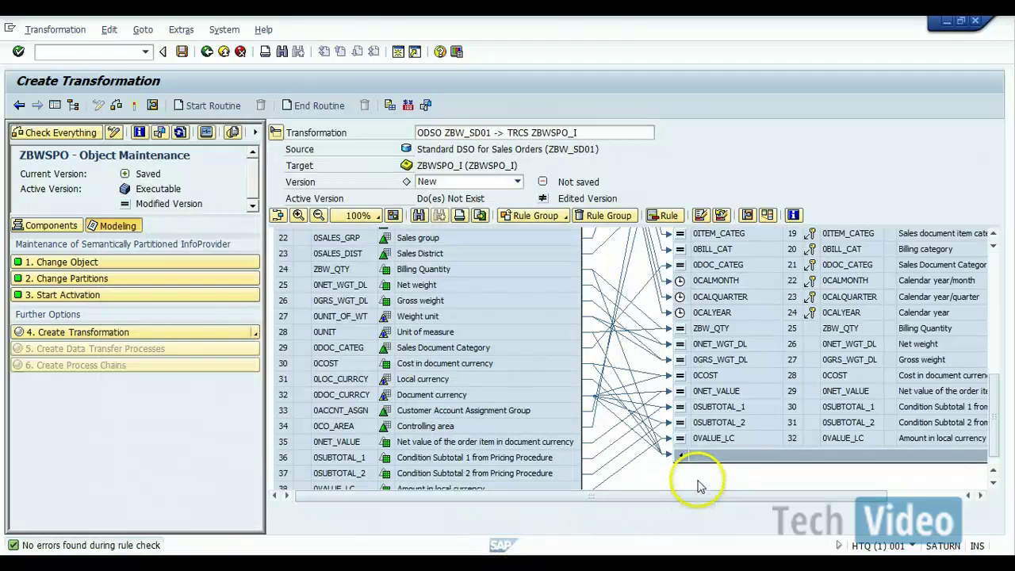
Step: Check the transformation from ZBW_SD01 to ZBWSPO_I for errors and activate it
click(736, 437)
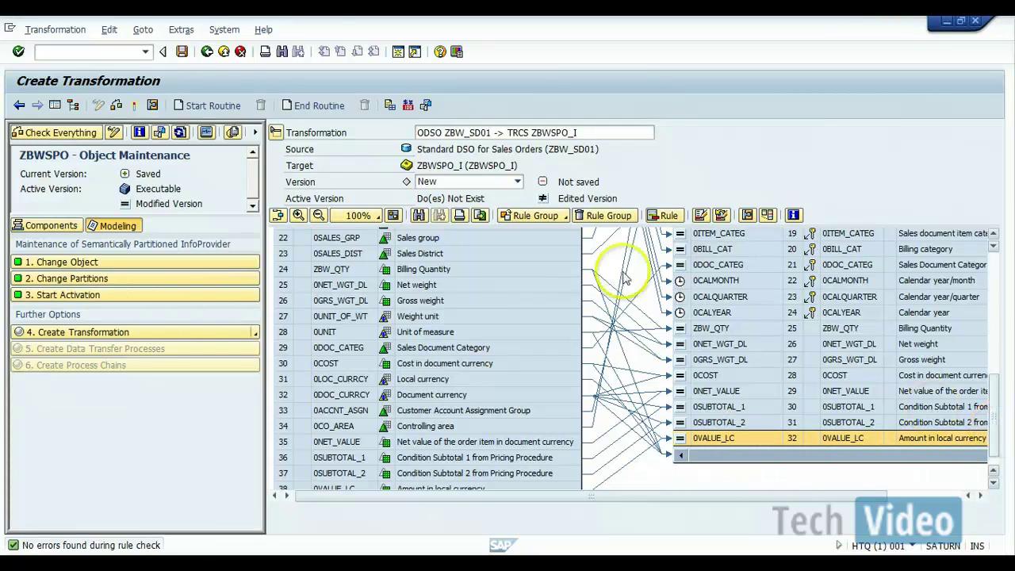
click(116, 106)
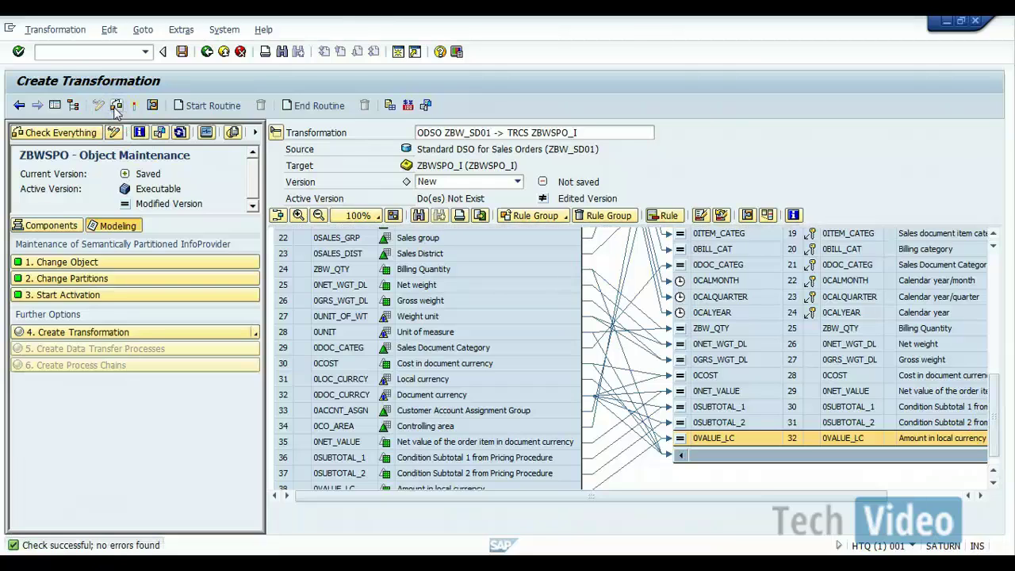
click(134, 106)
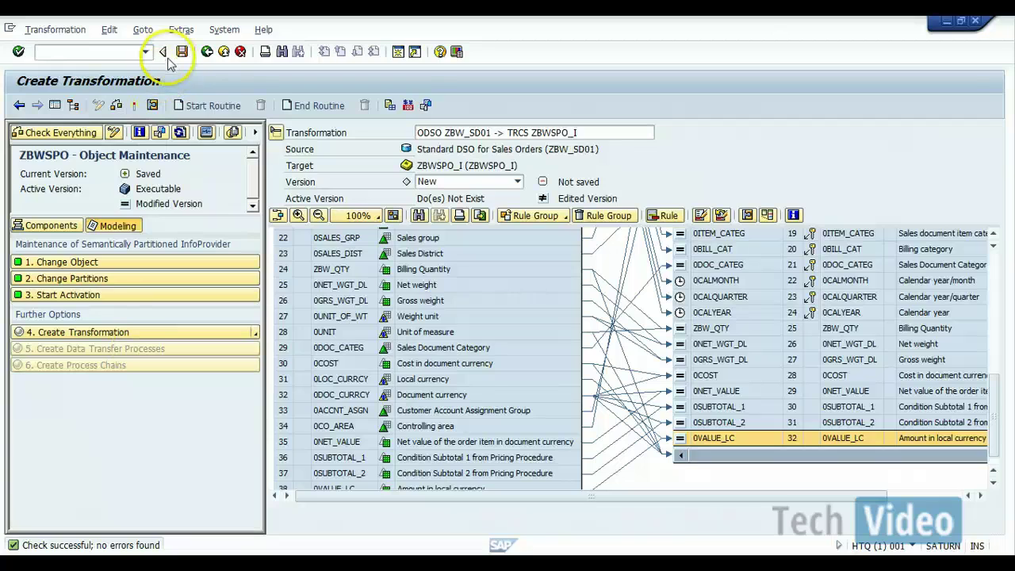
click(135, 106)
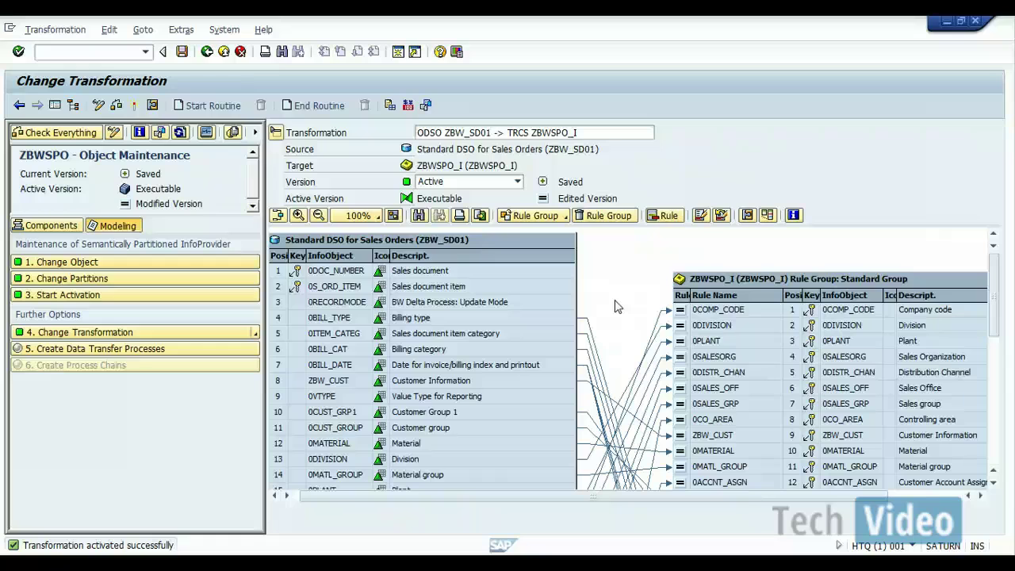
Step: Switch to the Word document with the DSO-to-InfoCube data flow diagram, then return to the SAP transformation
click(614, 555)
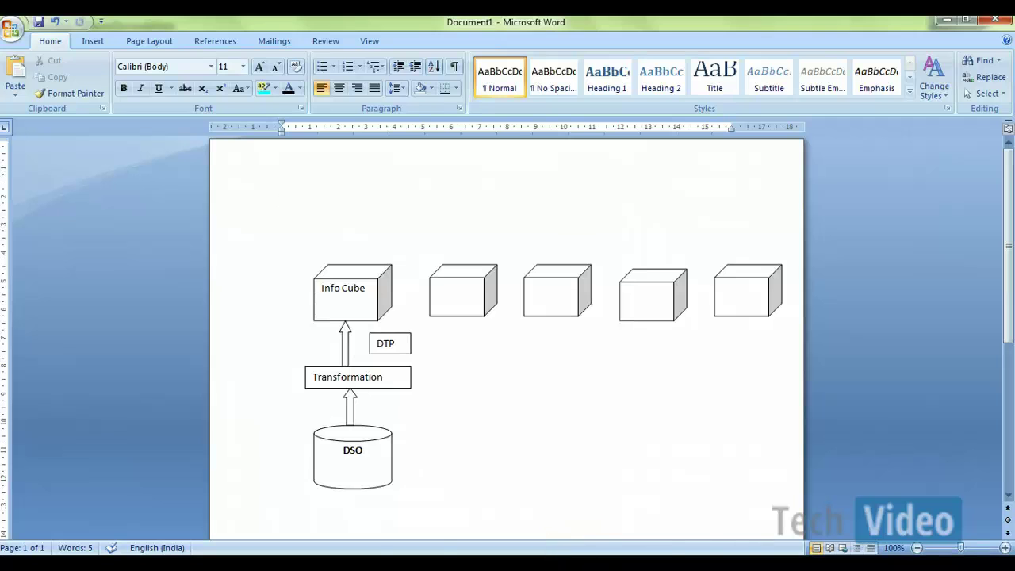
mouse_move(570, 564)
click(668, 482)
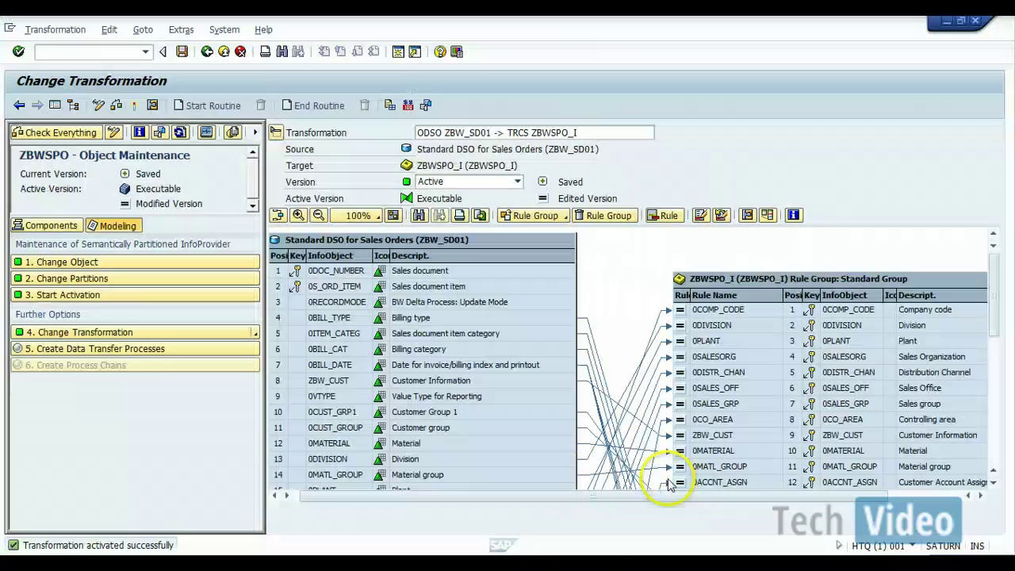
Step: Open data transfer process generation for ZBWSPO and create a DTP template named "DSO to SPO Info Cube" from the Standard template
click(171, 351)
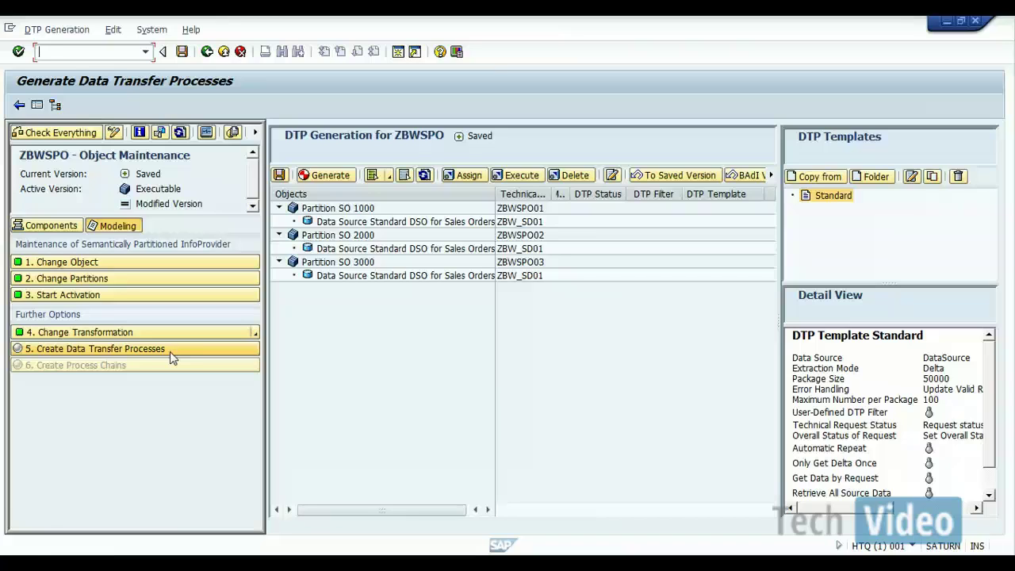
click(593, 336)
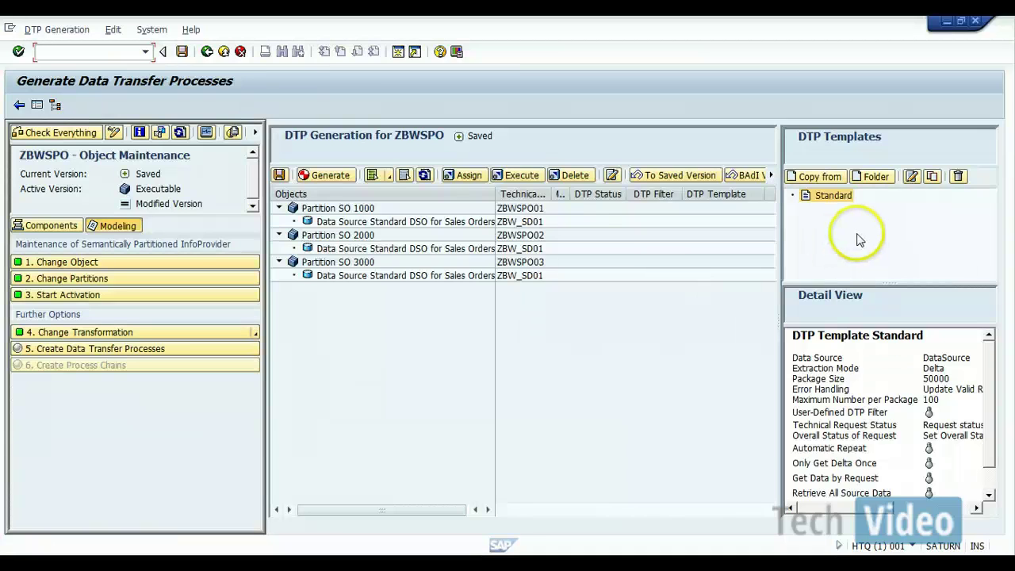
click(831, 202)
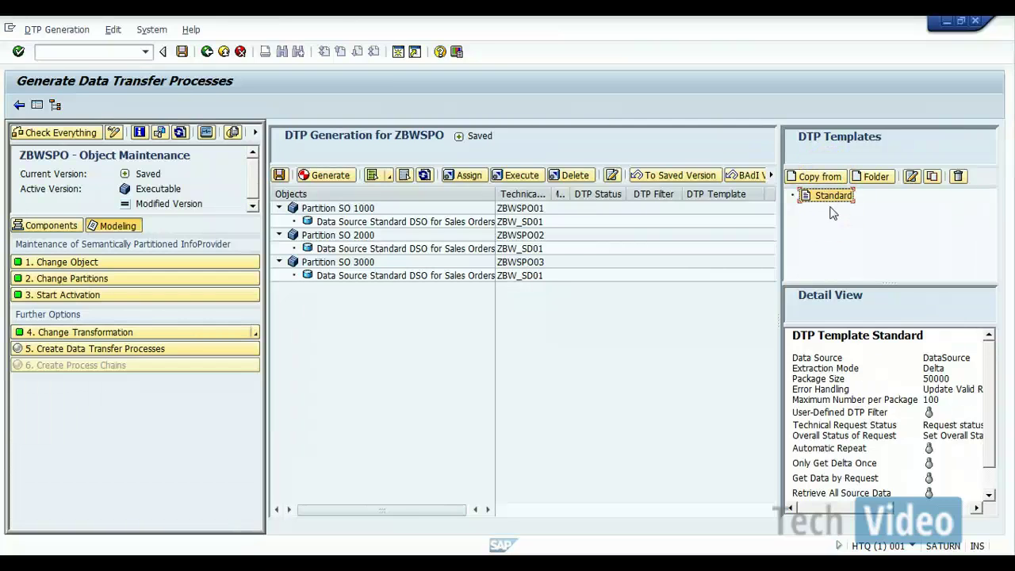
click(824, 178)
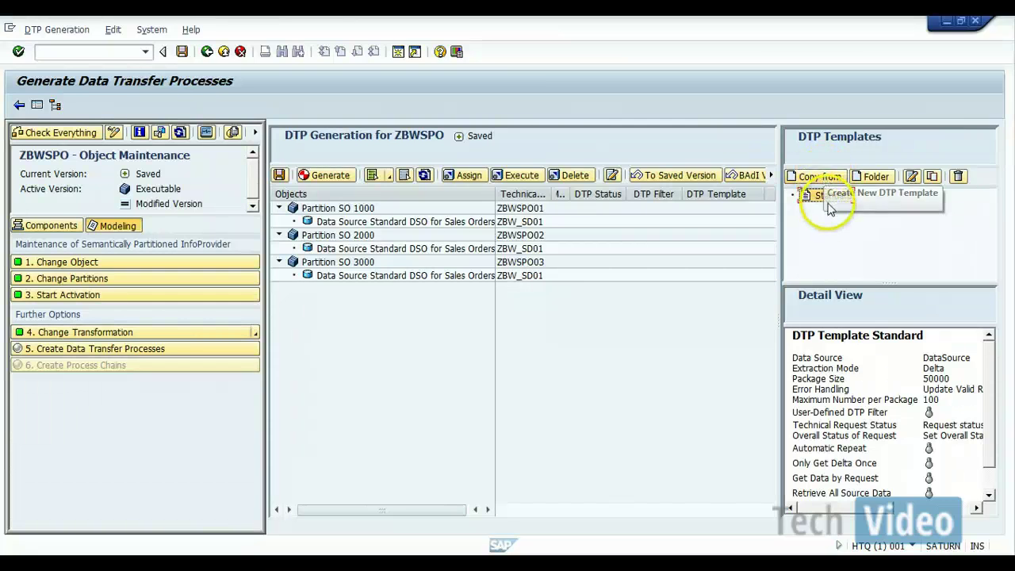
click(816, 180)
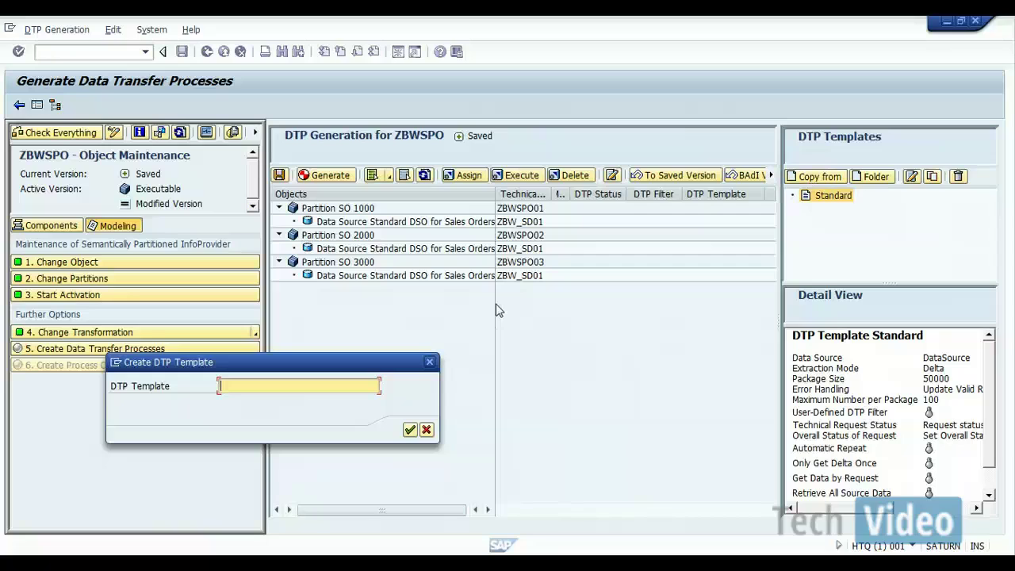
text(DSO to SPO Info Cube)
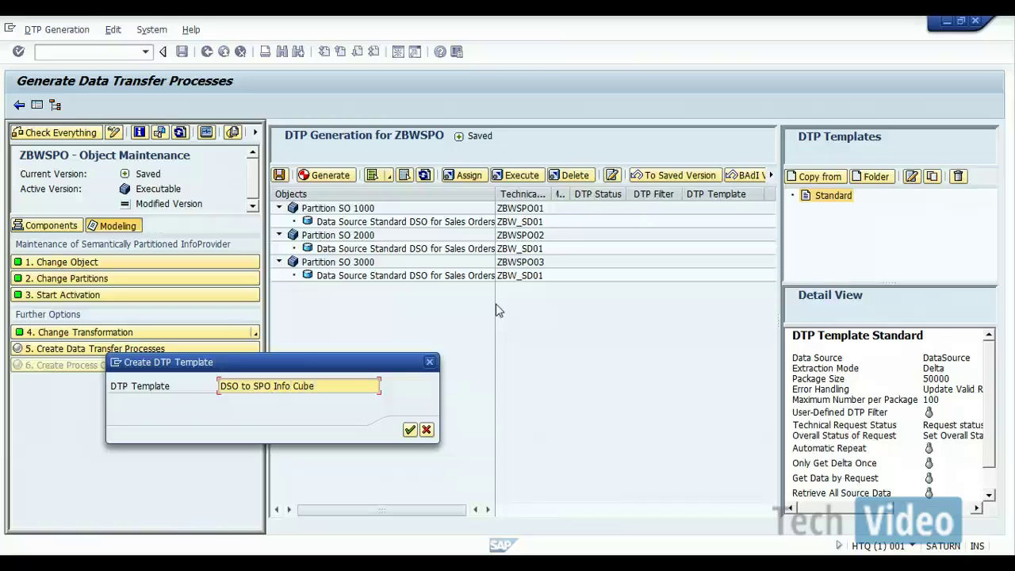
click(409, 429)
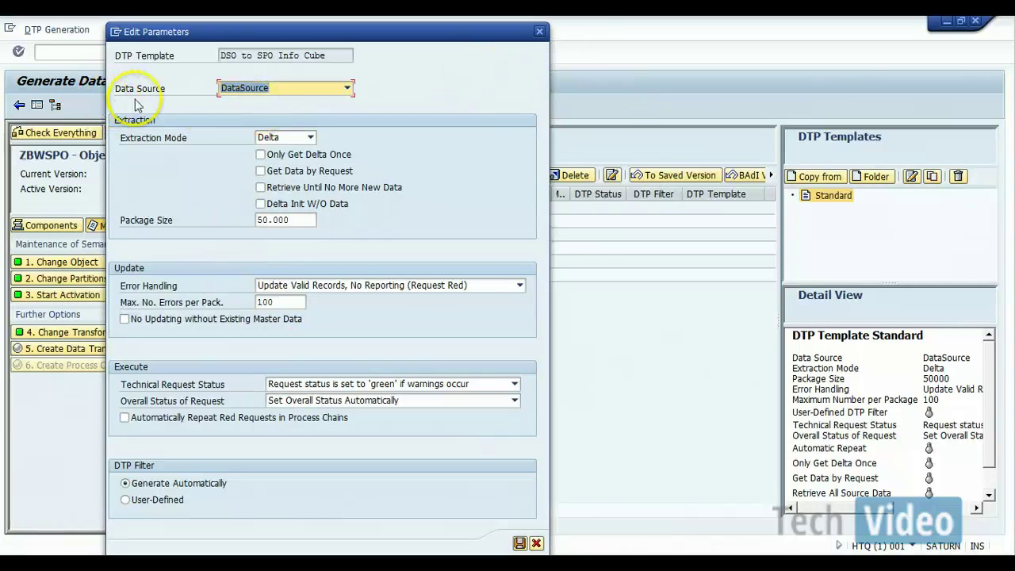
Step: Set the new template's data source to DataStore Object, review its remaining parameters and save the template
click(347, 89)
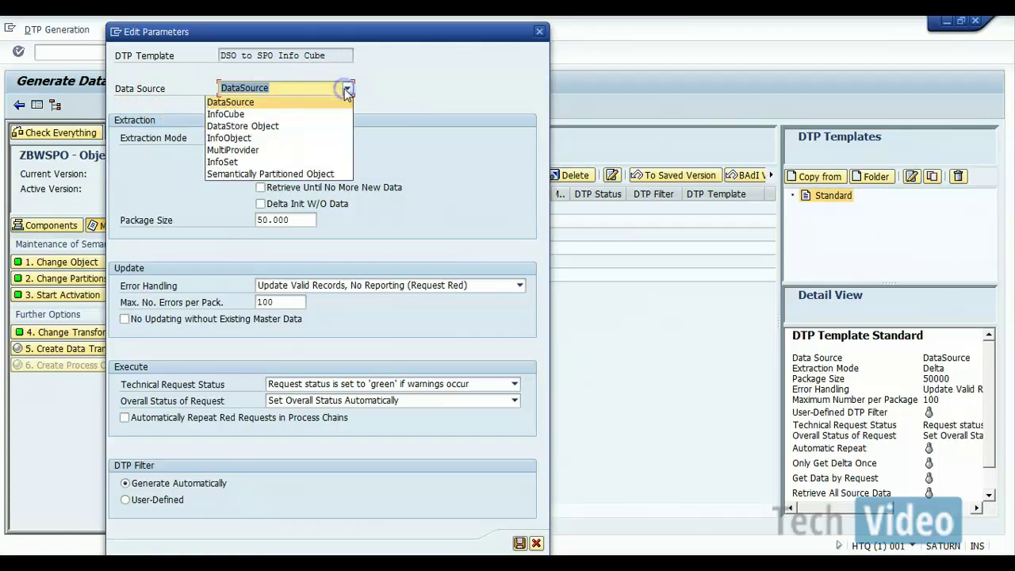
click(267, 126)
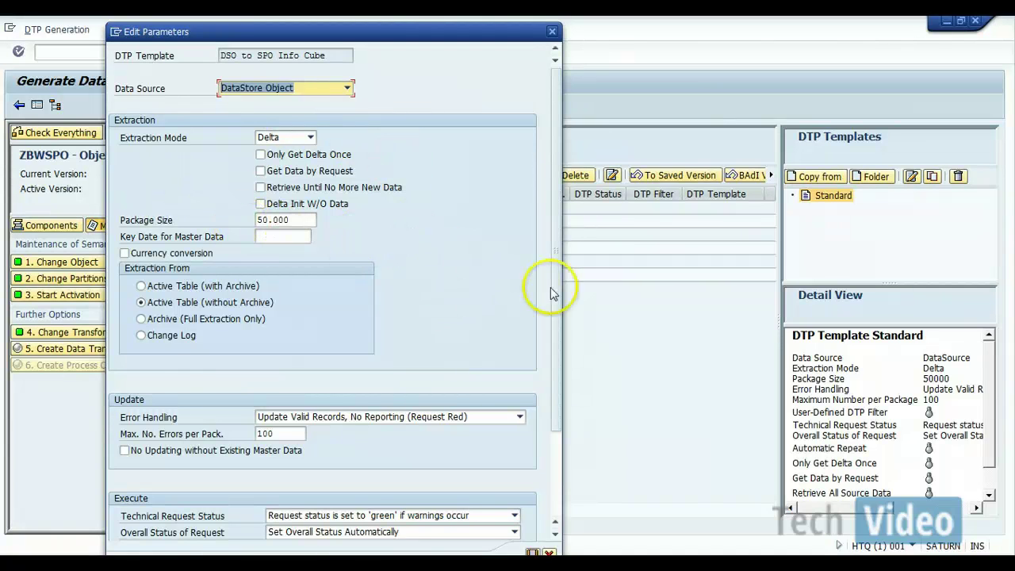
drag(557, 324, 557, 388)
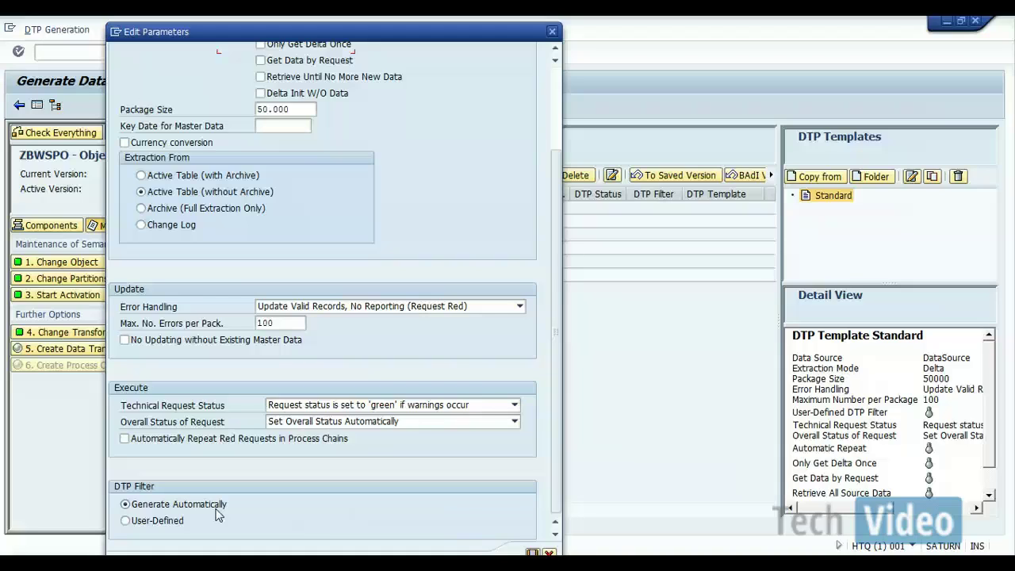
click(530, 550)
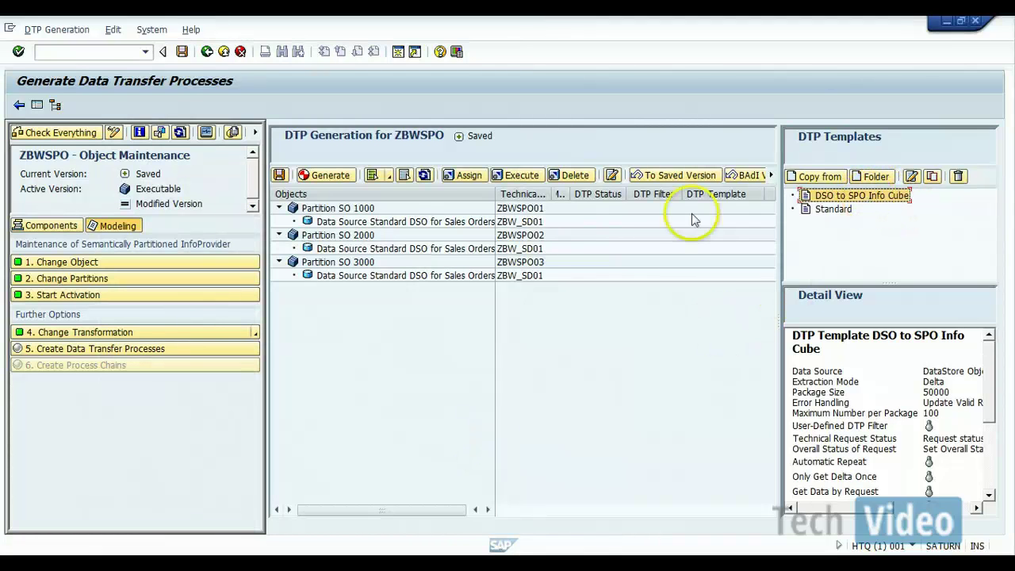
Step: Assign the "DSO to SPO Info Cube" template to the ZBW_SD01 data sources of partitions SO 1000, SO 2000 and SO 3000
click(360, 226)
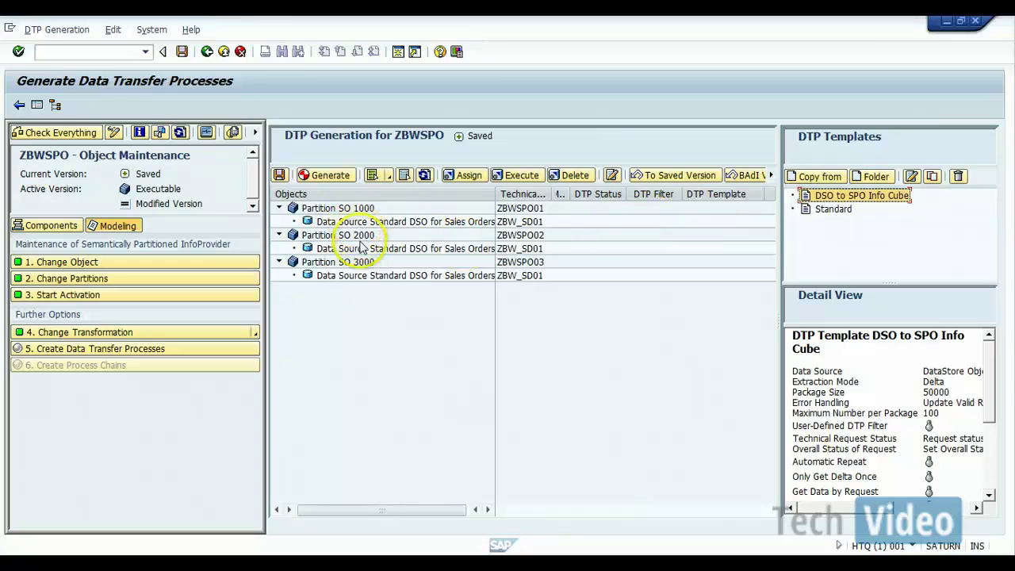
click(364, 269)
click(366, 280)
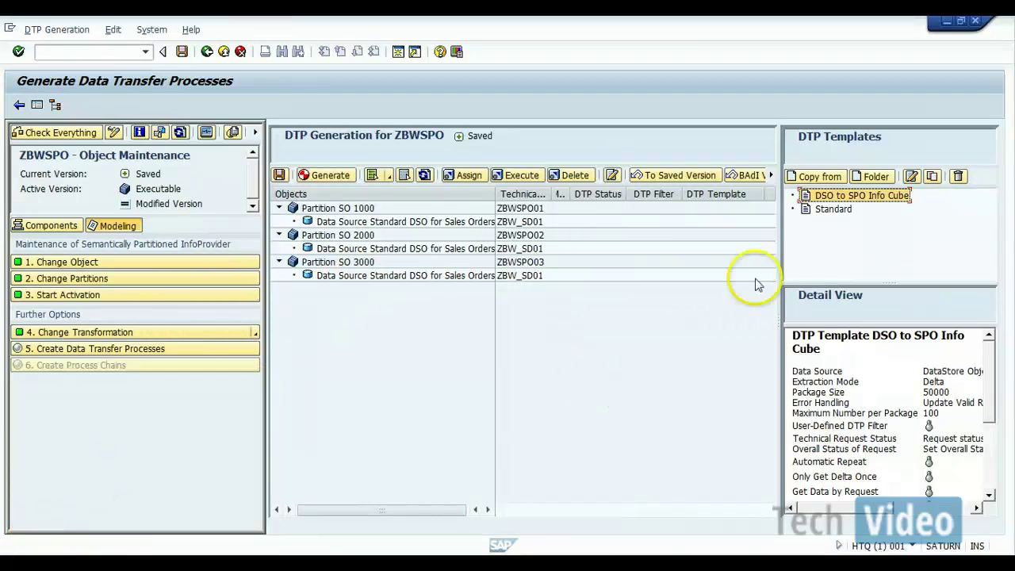
click(835, 196)
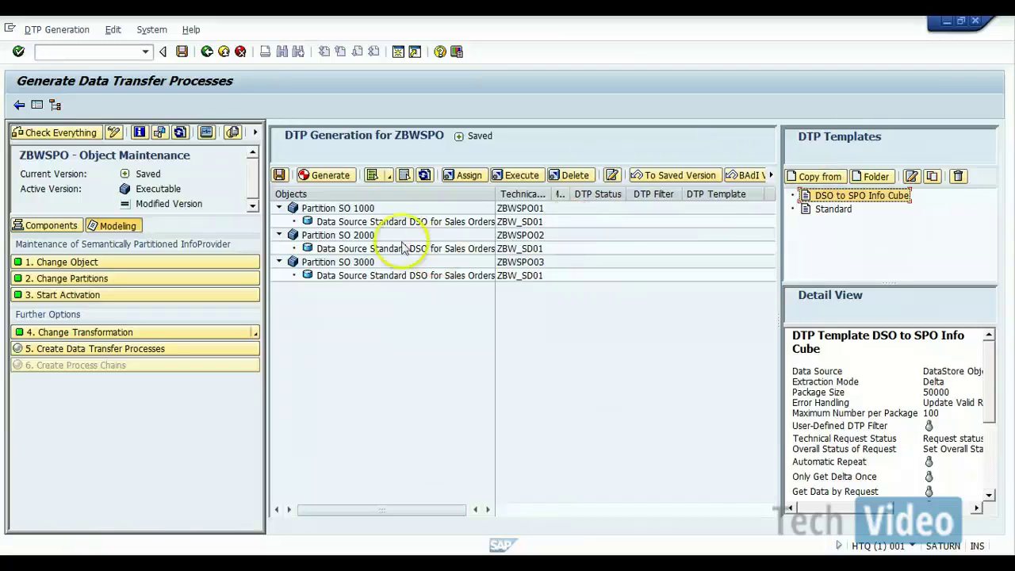
click(369, 224)
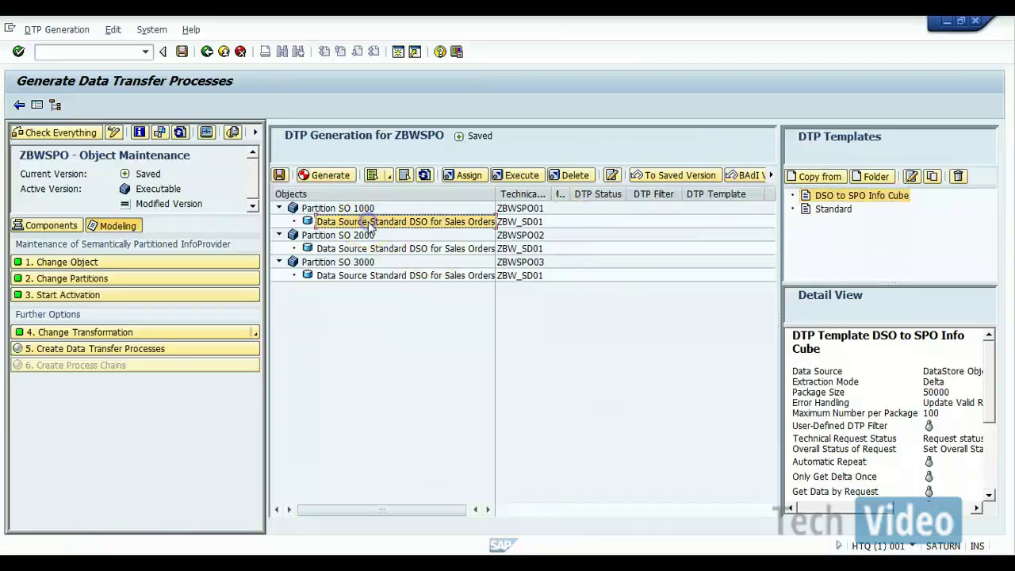
ctrl+click(375, 249)
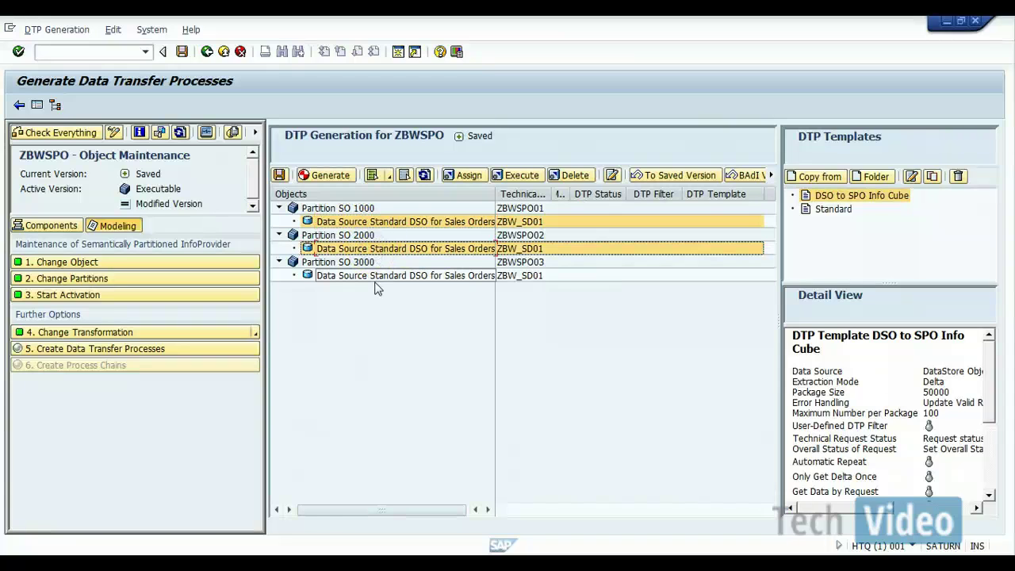
ctrl+click(377, 279)
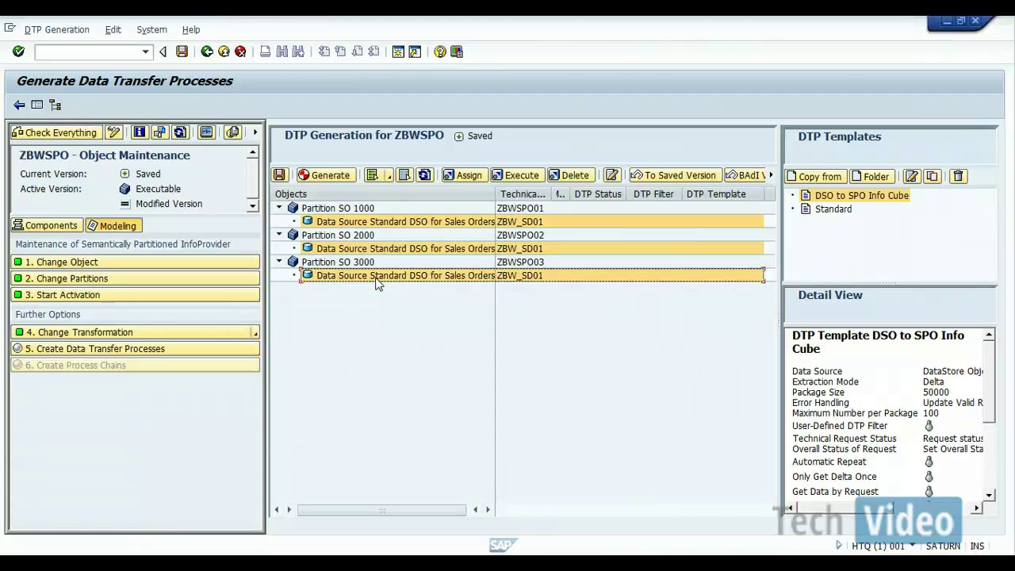
right_click(382, 281)
click(466, 176)
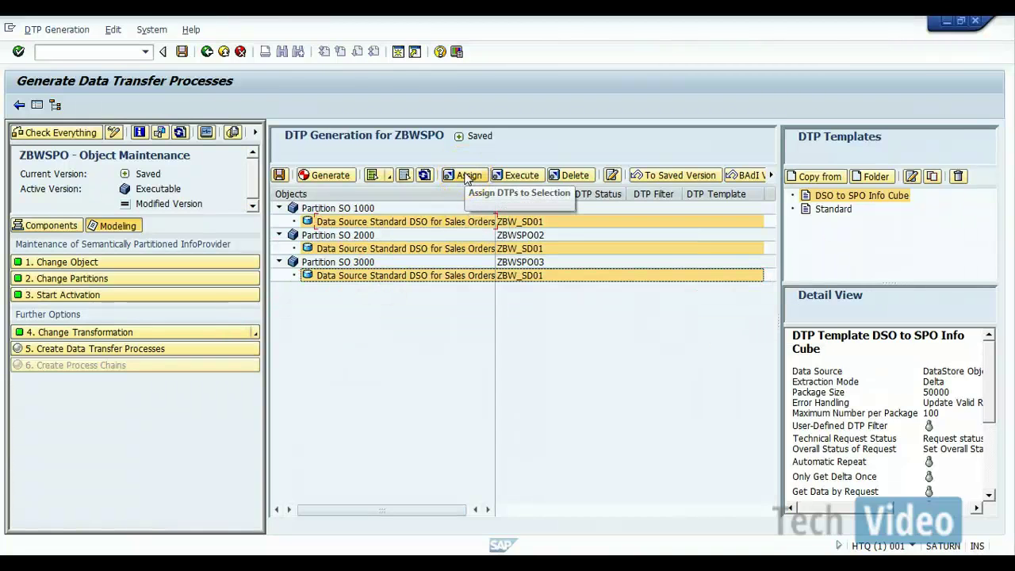
click(466, 175)
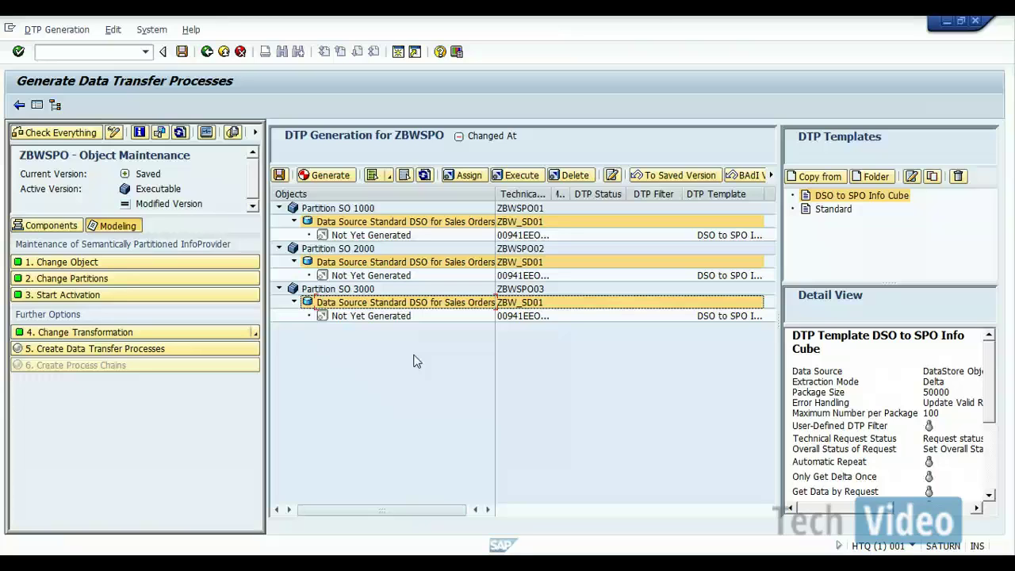
Step: Generate the three assigned data transfer processes under partitions SO 1000, SO 2000 and SO 3000
click(396, 226)
click(399, 236)
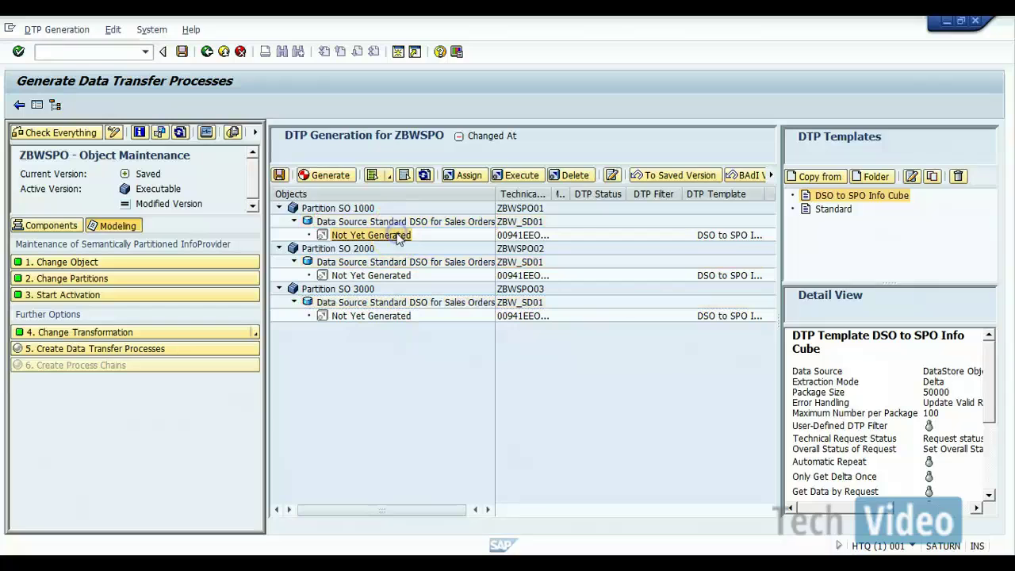
drag(399, 240, 398, 277)
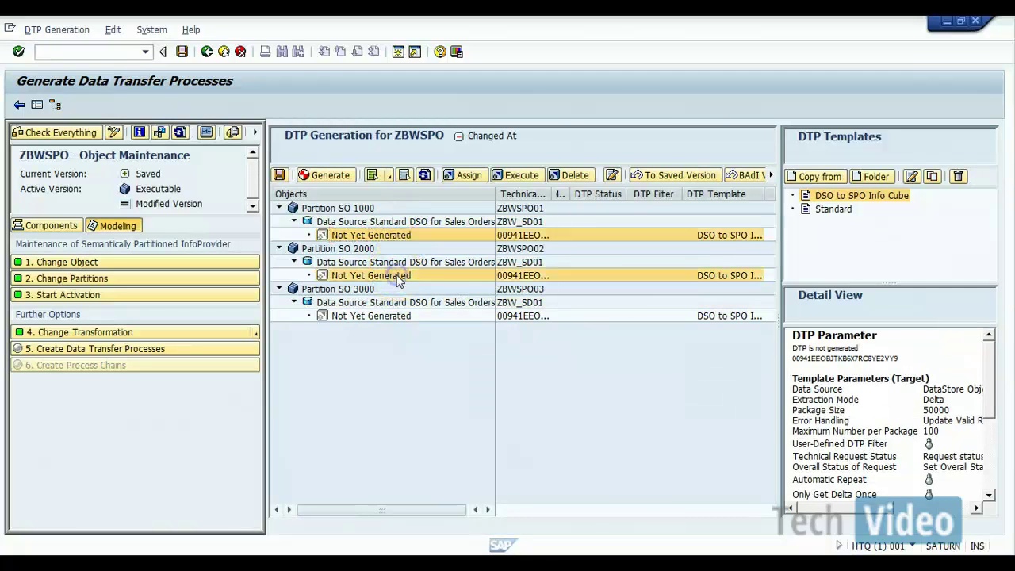
ctrl+click(403, 316)
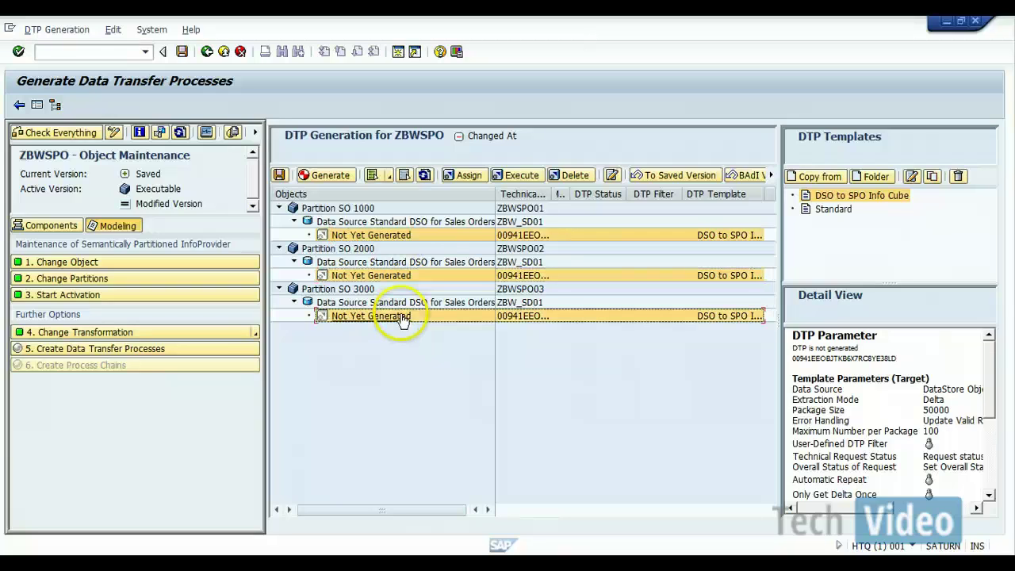
click(321, 182)
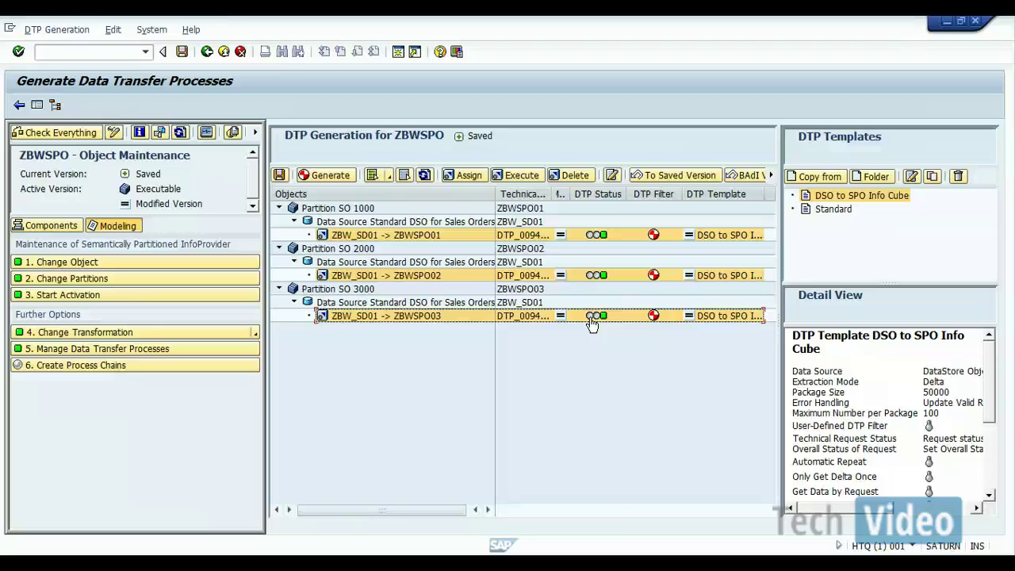
Step: Open process chain creation and add the data transfer processes from ZBW_SD01 to ZBWSPO01, ZBWSPO02 and ZBWSPO03 to the load chain
click(87, 372)
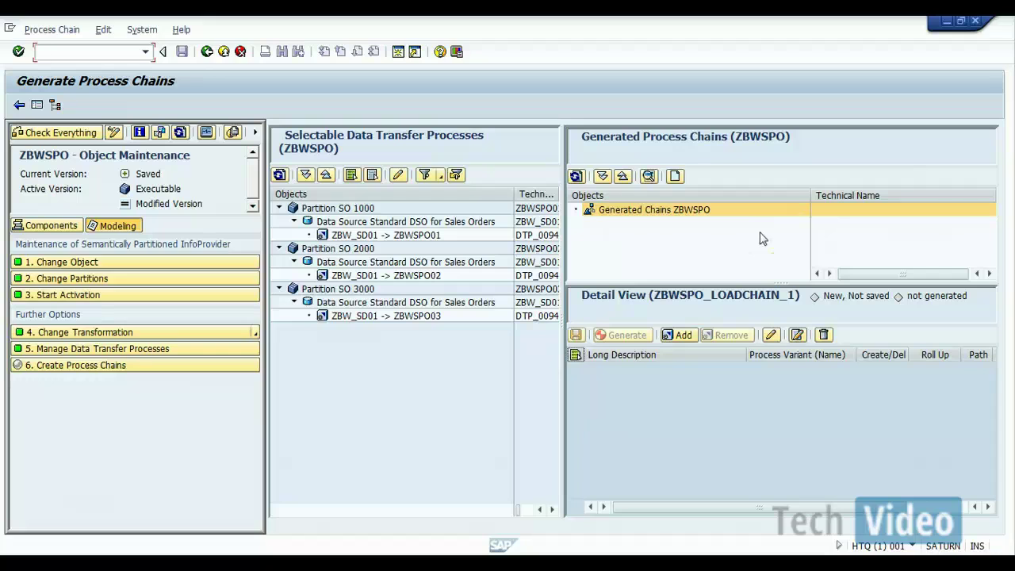
click(414, 222)
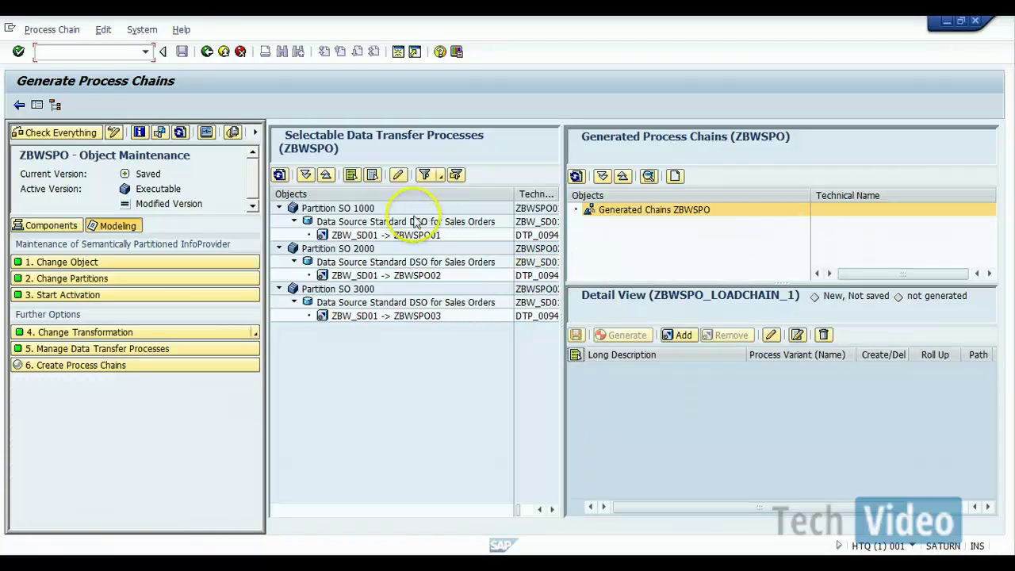
click(399, 240)
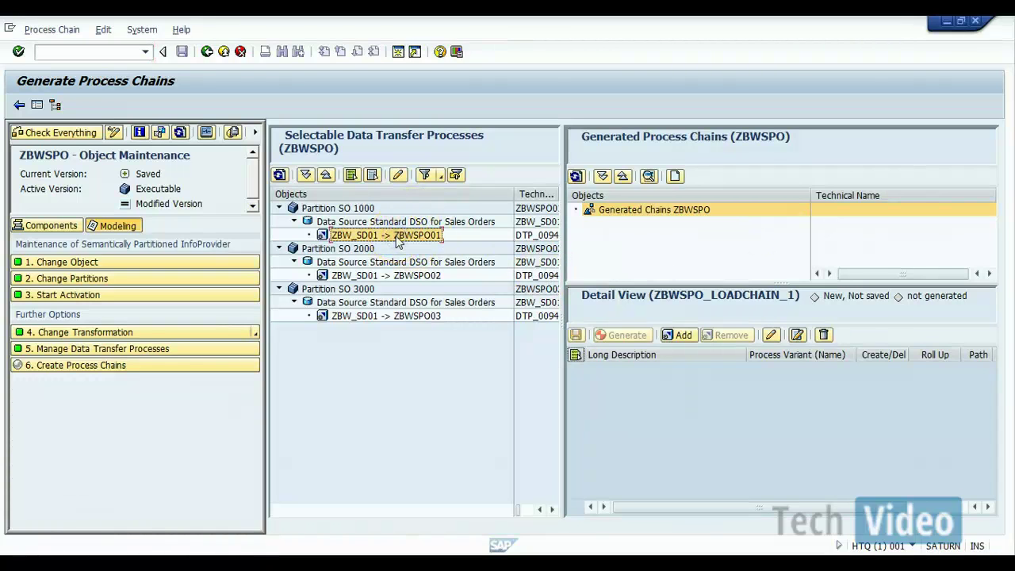
mouse_move(399, 240)
mouse_down()
mouse_move(400, 294)
mouse_move(401, 283)
mouse_up()
ctrl+click(401, 277)
ctrl+click(409, 315)
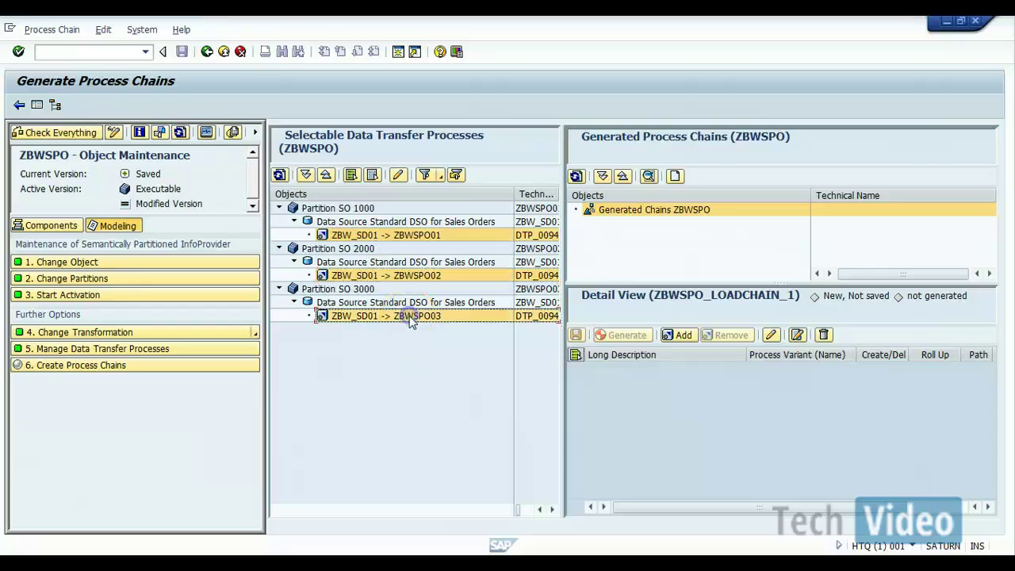
click(683, 335)
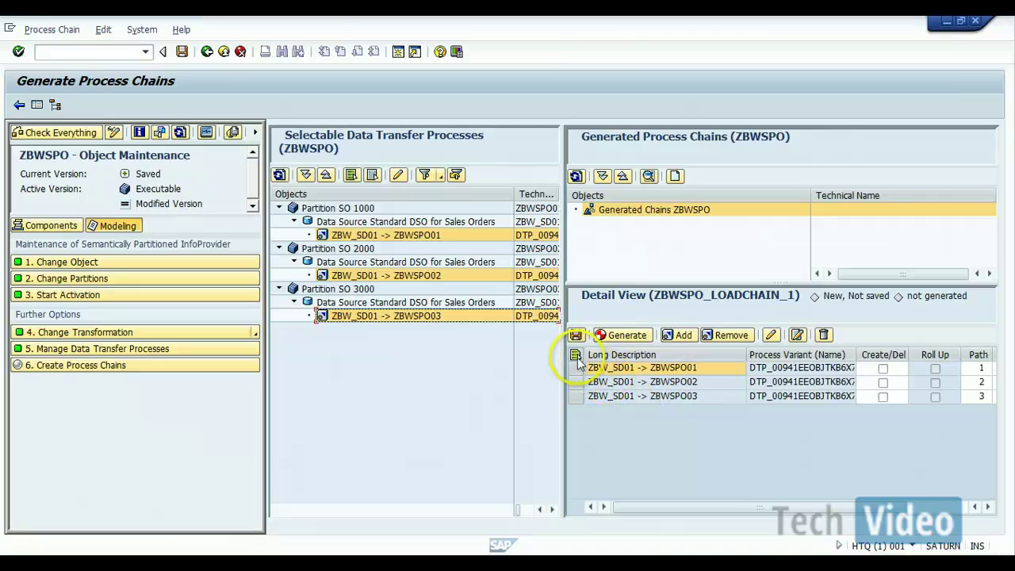
Step: Generate the process chain for all three entries with direct scheduling and immediate start, save its start variant, and expand the generated chain
click(575, 355)
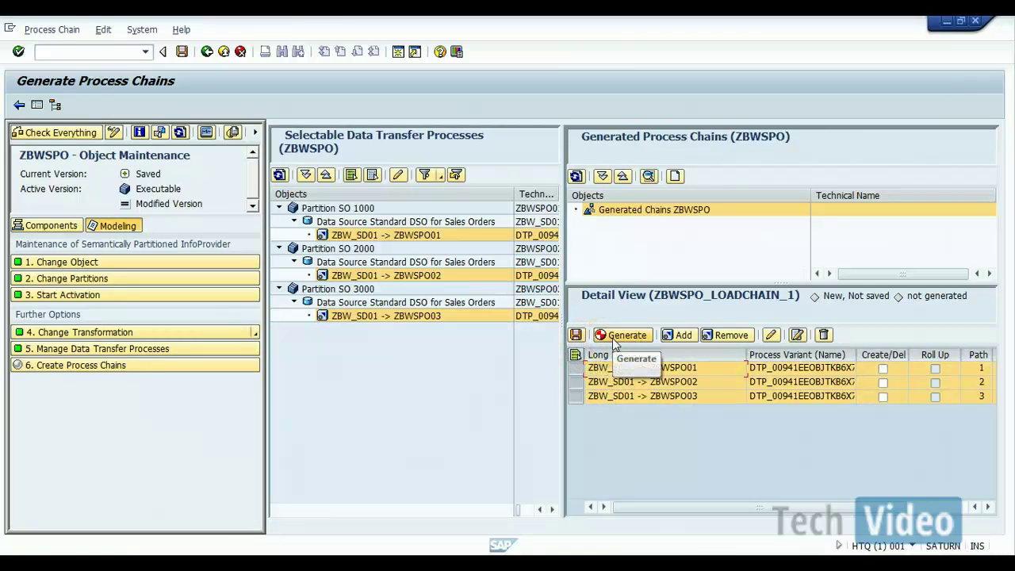
click(613, 339)
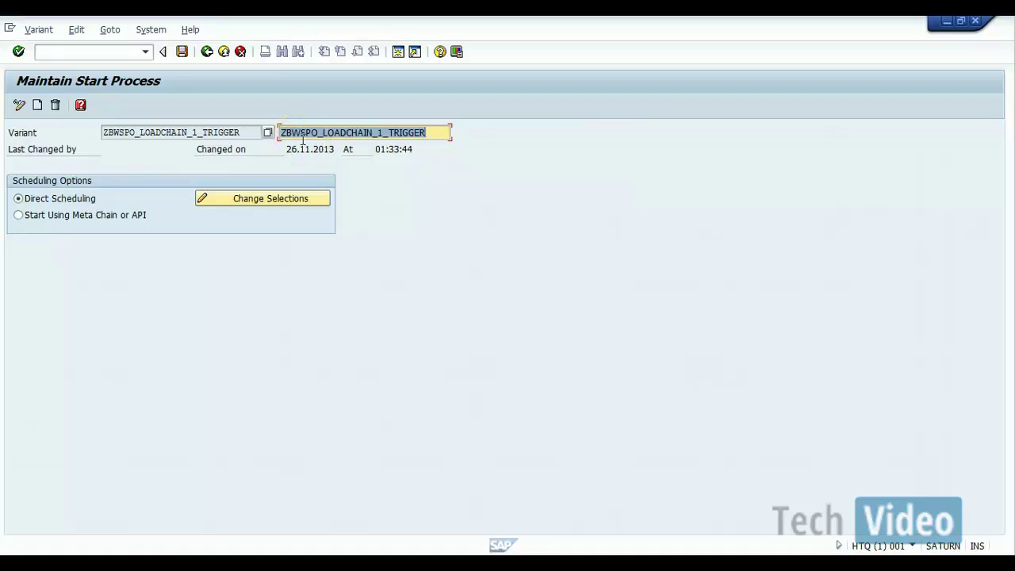
click(290, 198)
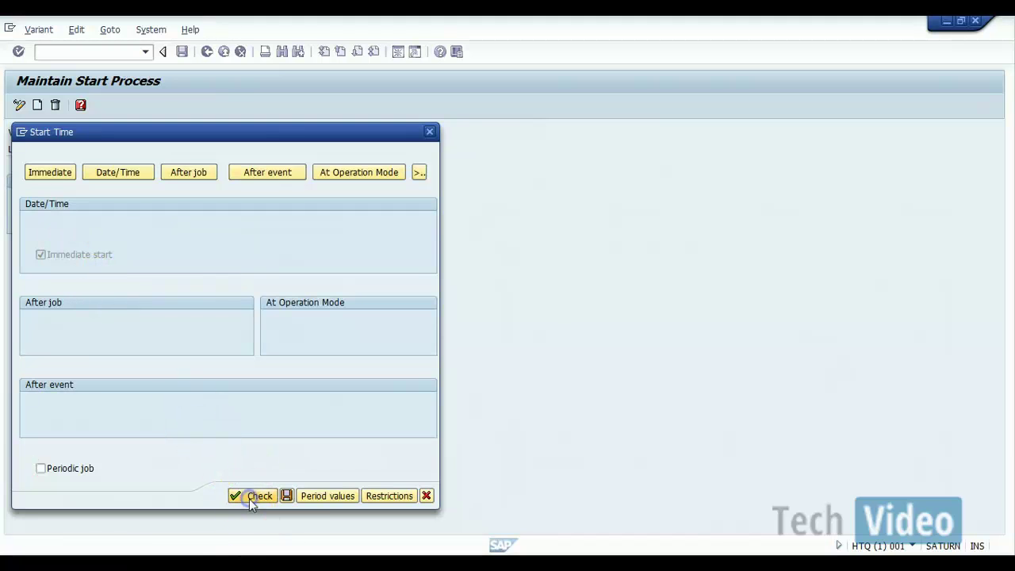
click(286, 495)
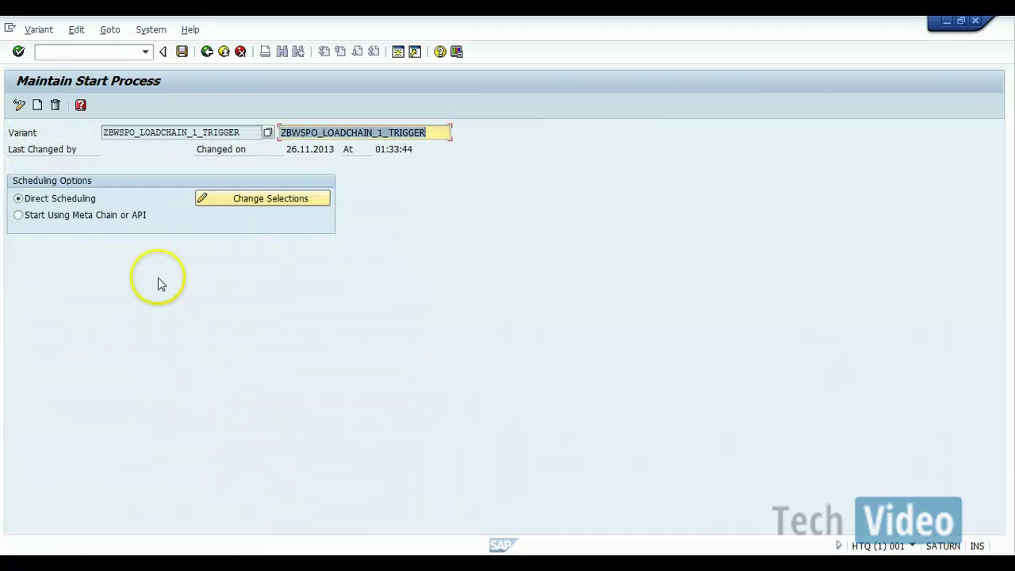
click(181, 56)
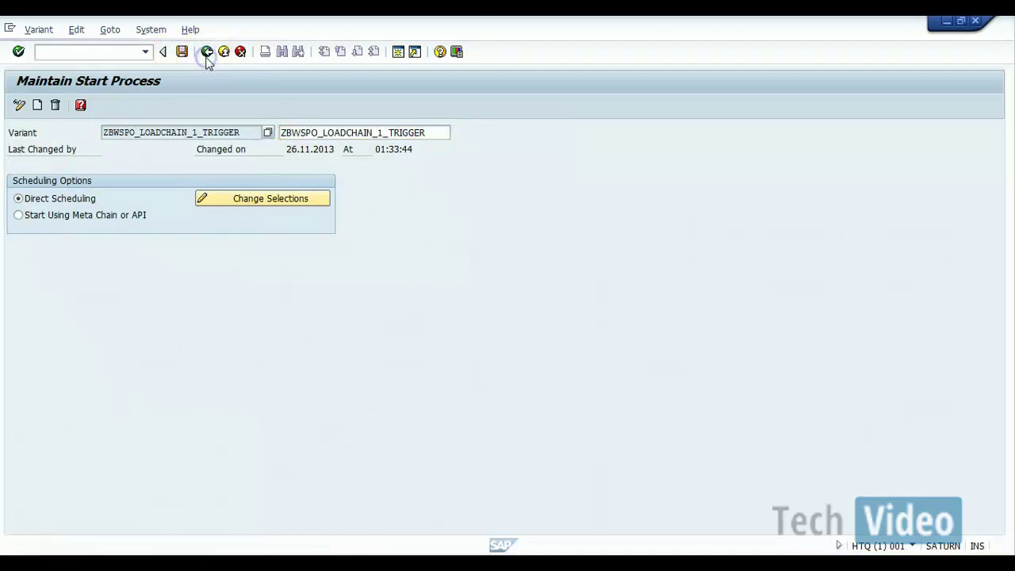
click(206, 53)
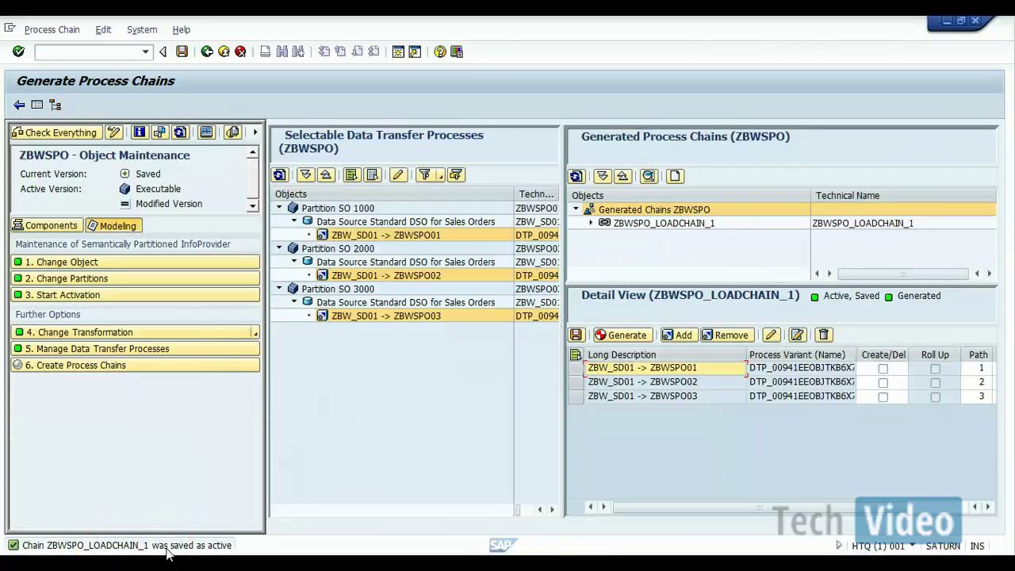
click(591, 225)
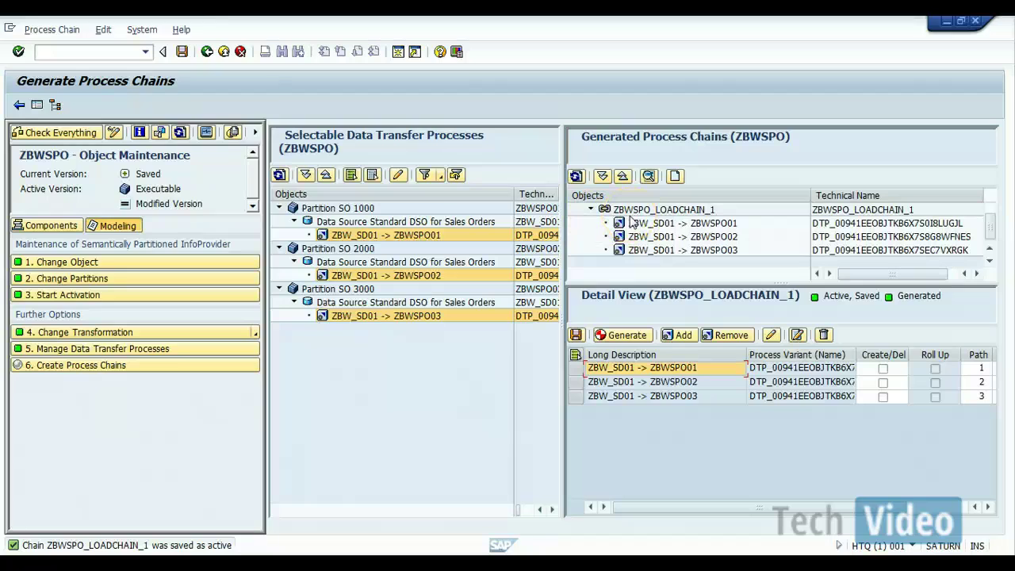
Step: Open the process chain view in a new session with transaction rspc and expand Unassigned Nodes
click(79, 52)
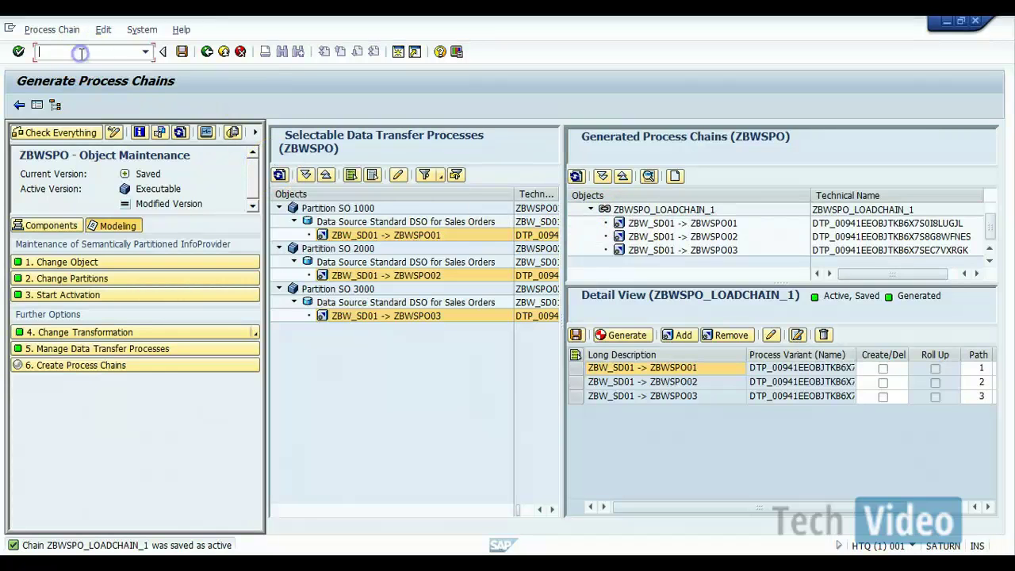
text(/orspc)
key(Return)
click(239, 53)
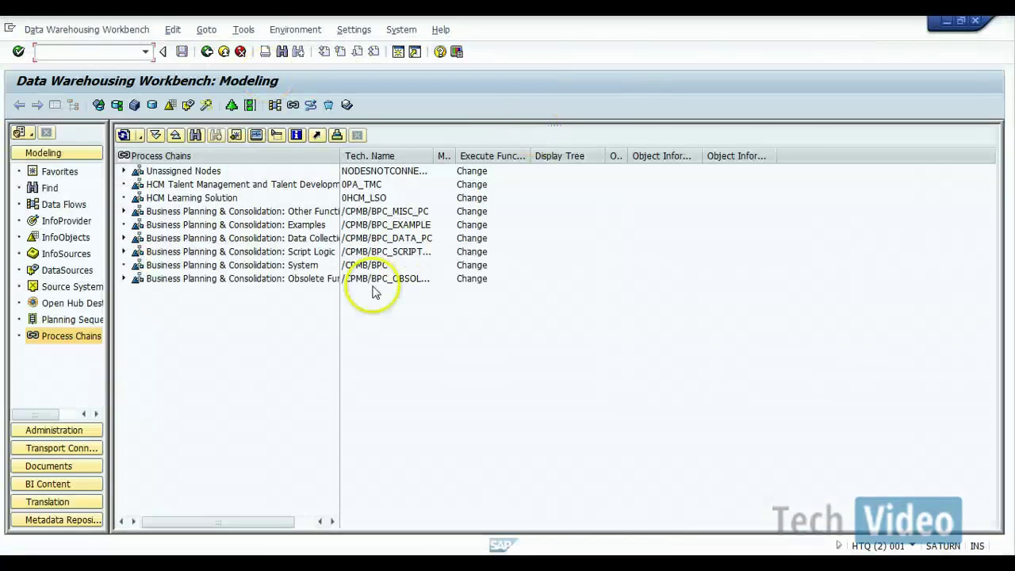
click(124, 172)
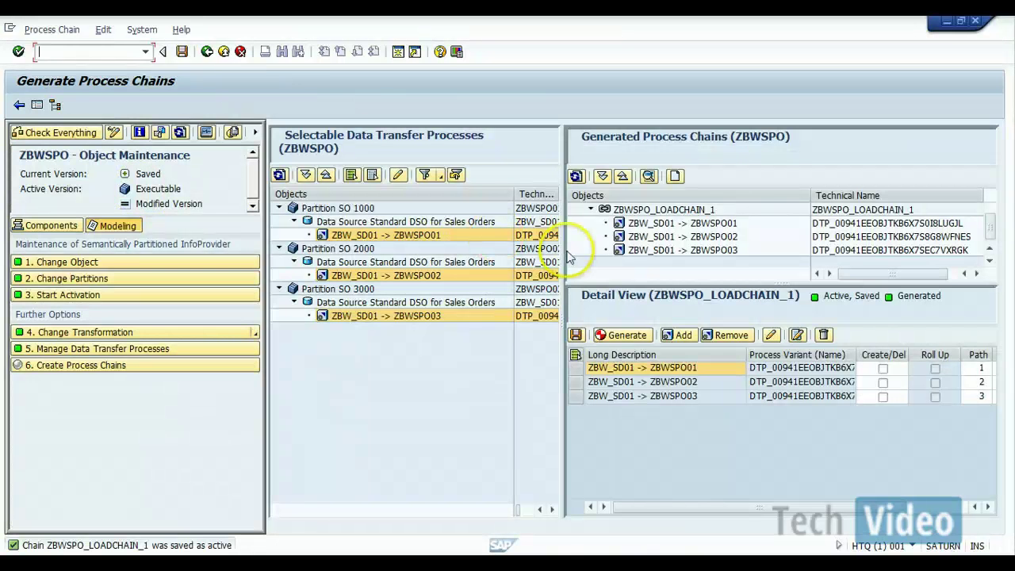
Step: Copy the name of the generated load chain and search the process chain tree for ZBWSPO_LOADCHAIN_1 in technical names and descriptions
click(636, 212)
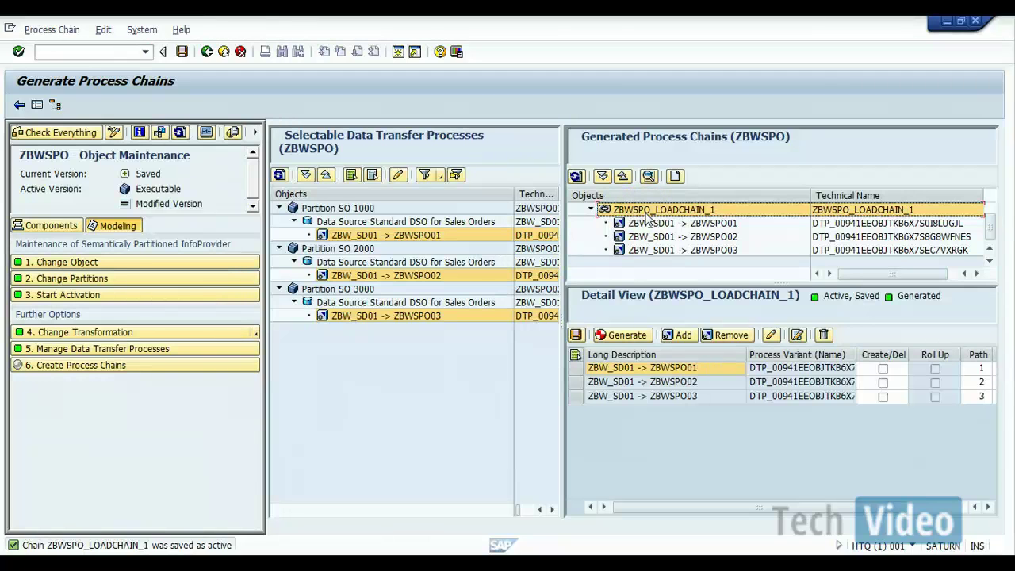
double_click(646, 214)
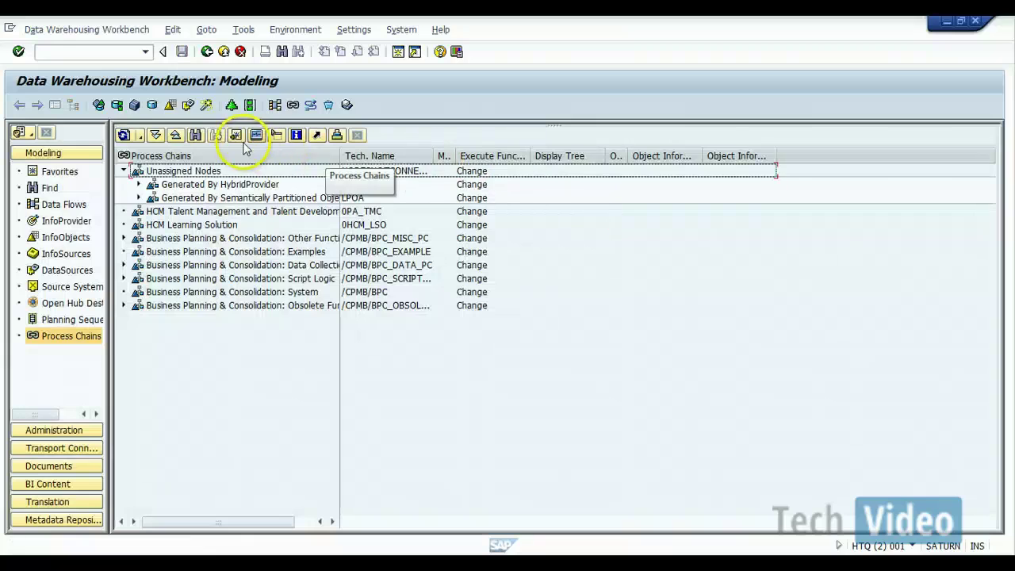
click(195, 135)
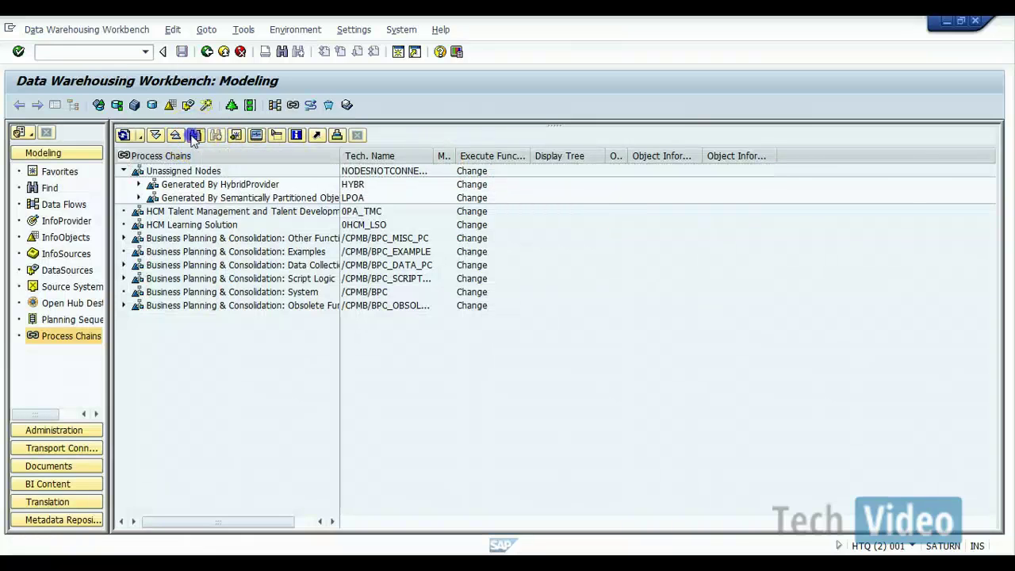
key(ctrl+v)
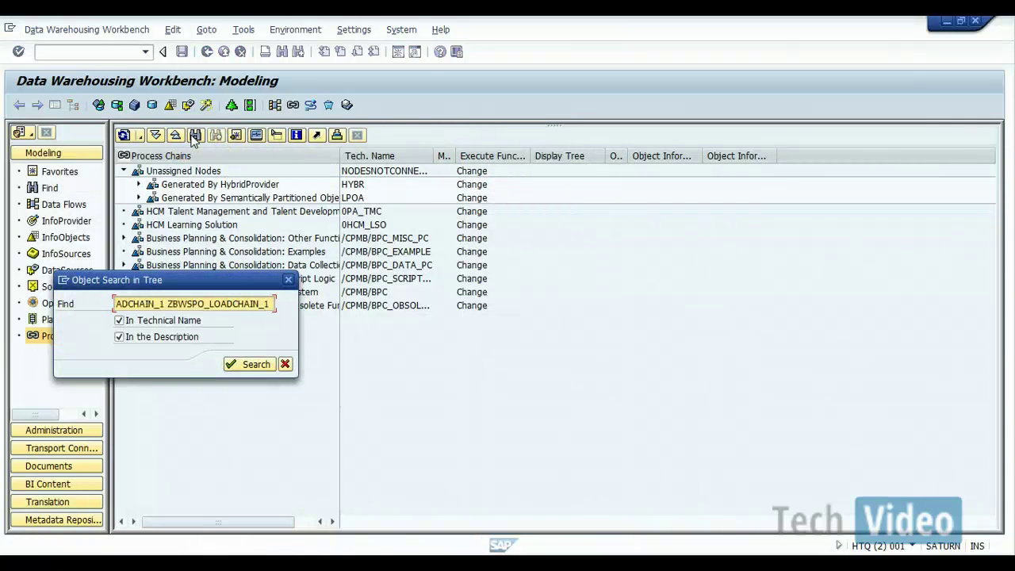
key(BackSpace)
key(BackSpace)
key(BackSpace)
key(BackSpace)
key(BackSpace)
key(BackSpace)
key(BackSpace)
key(BackSpace)
key(BackSpace)
key(BackSpace)
key(BackSpace)
key(BackSpace)
key(BackSpace)
key(BackSpace)
key(BackSpace)
key(BackSpace)
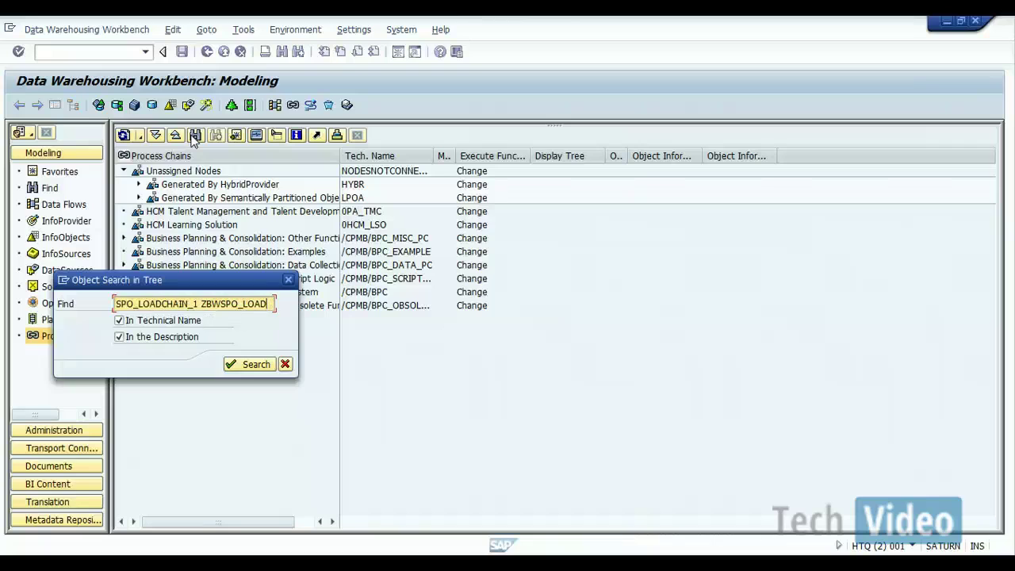
key(BackSpace)
key(BackSpace)
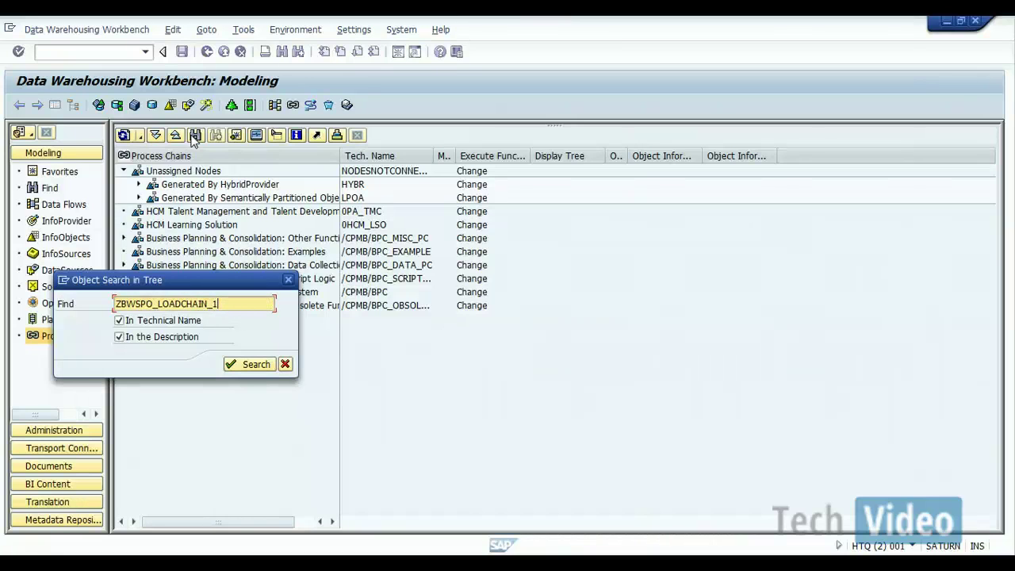
key(Return)
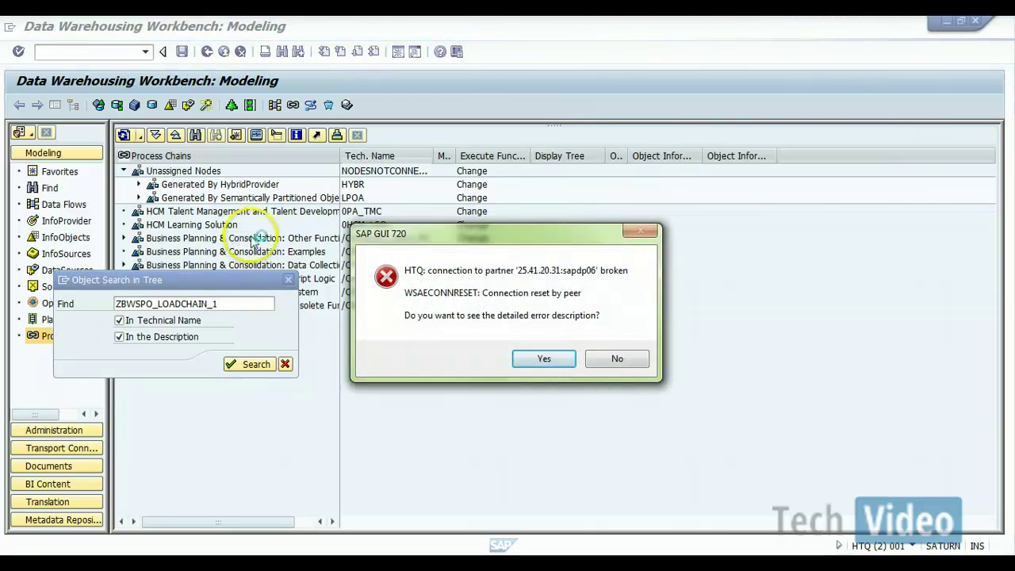
Step: Decline the connection error details and log on to the BW 7.3 system again with the user name and account password
click(602, 360)
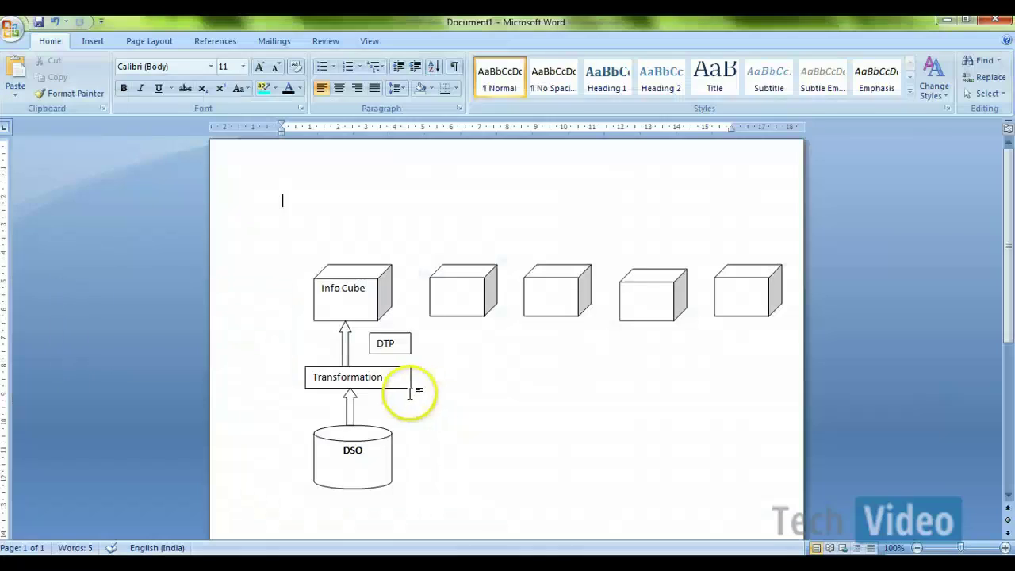
click(534, 565)
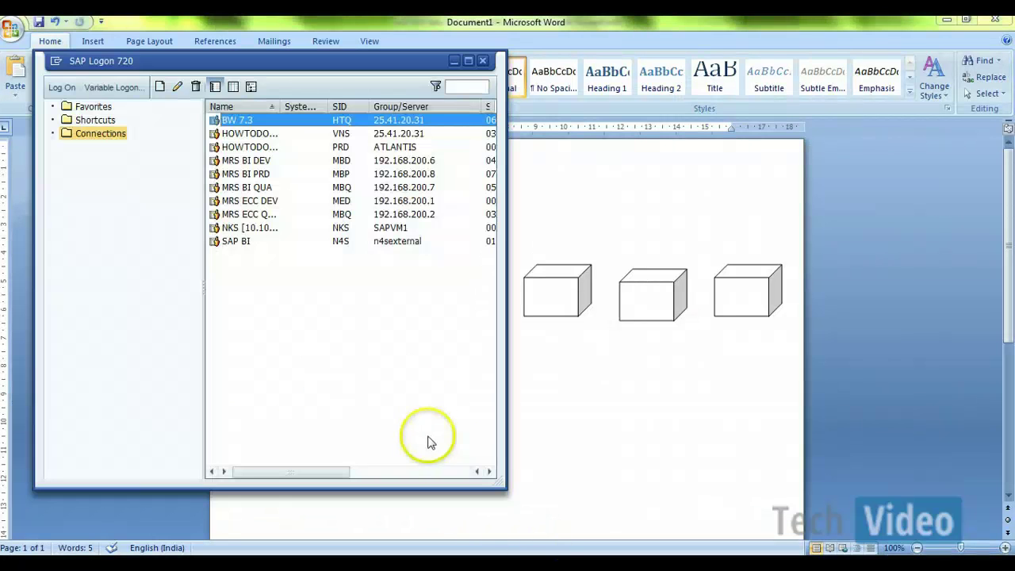
double_click(274, 121)
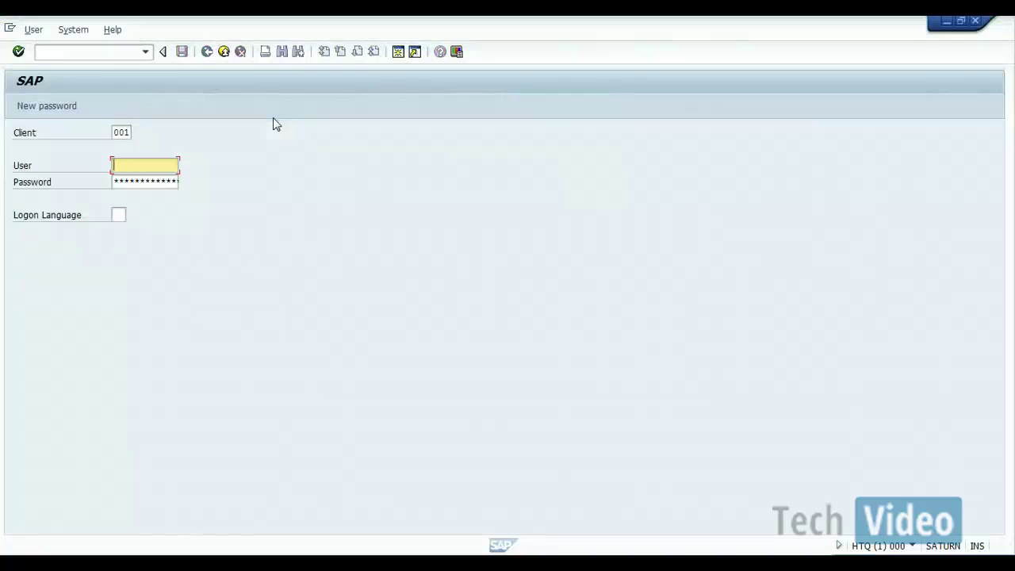
text(venkatesh)
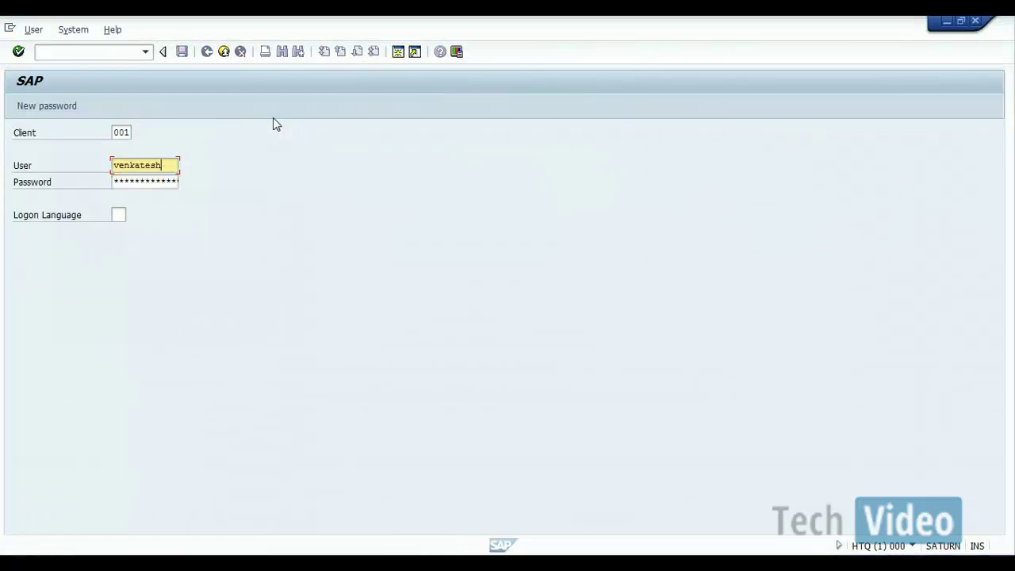
key(Tab)
text(********)
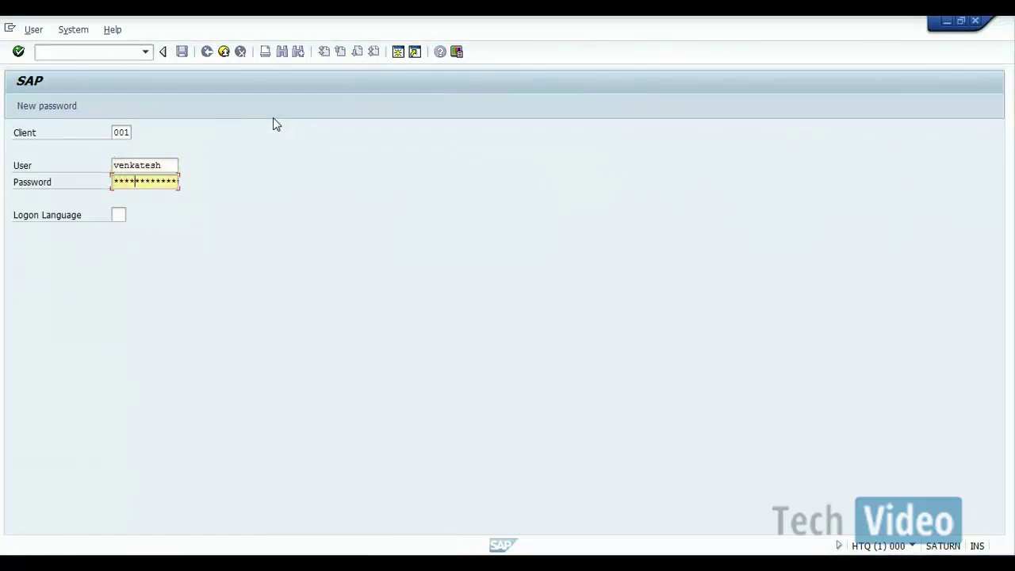
key(Return)
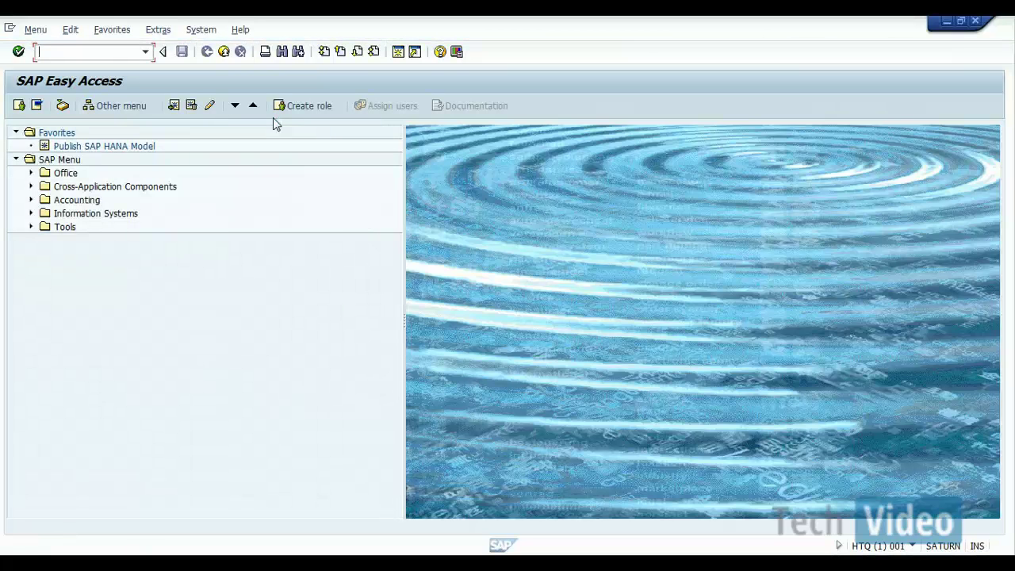
Step: Start transaction rsa1, show the InfoProvider tree, and expand Info Area for SAP BW Tutorials and its SPO for Sales Orders Info Cube
text(rsa1)
key(Return)
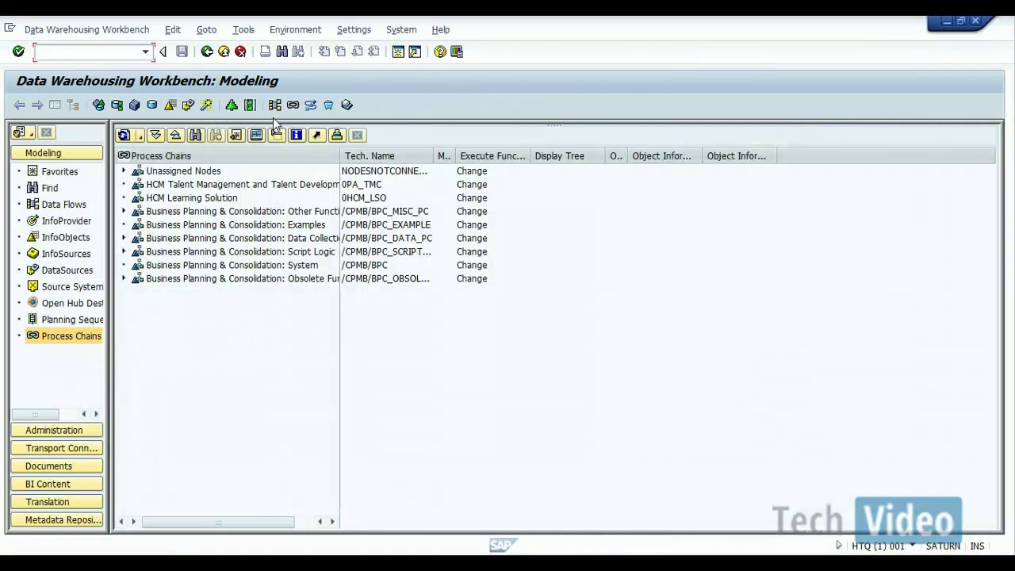
click(60, 220)
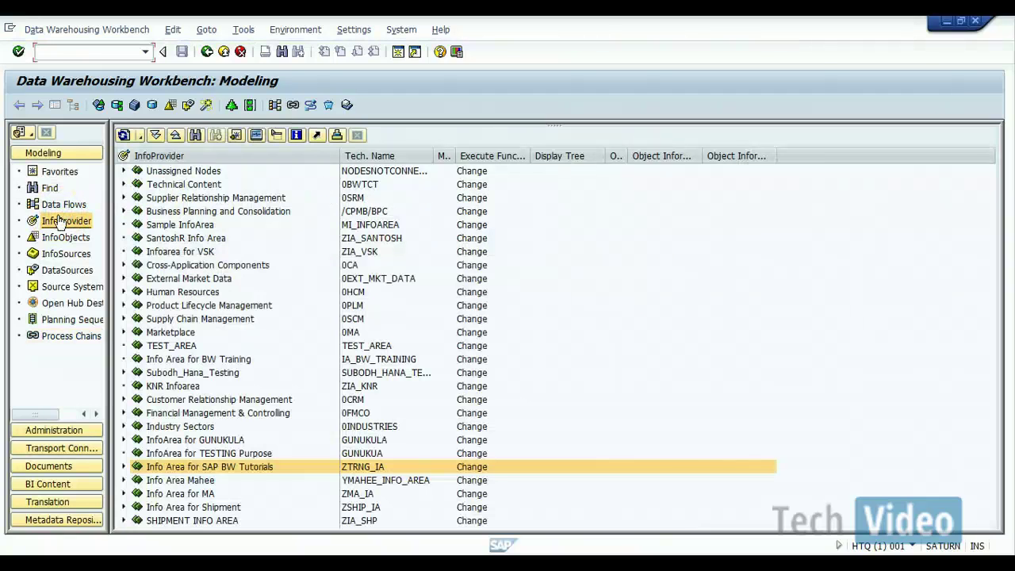
click(123, 466)
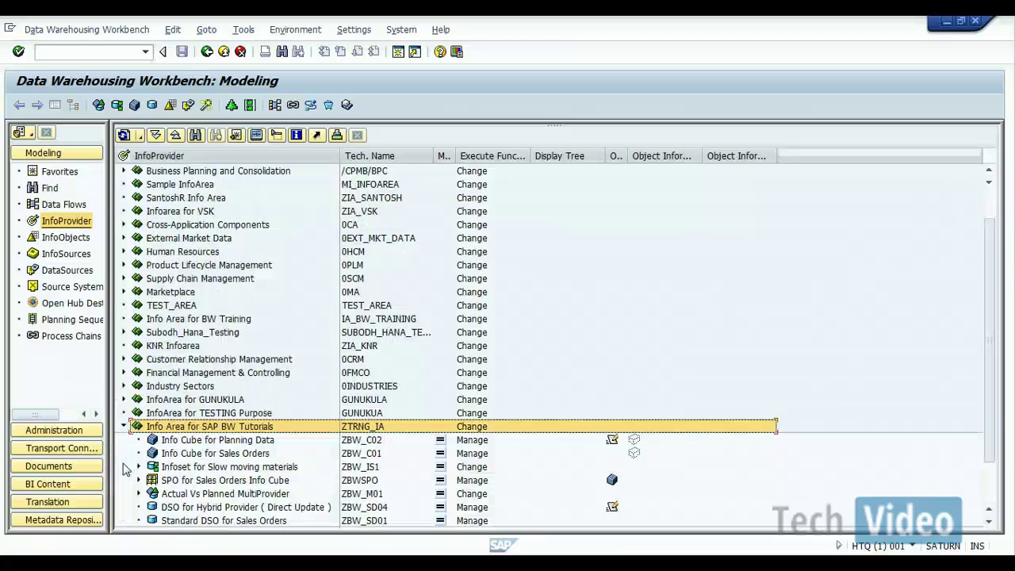
click(129, 467)
click(139, 479)
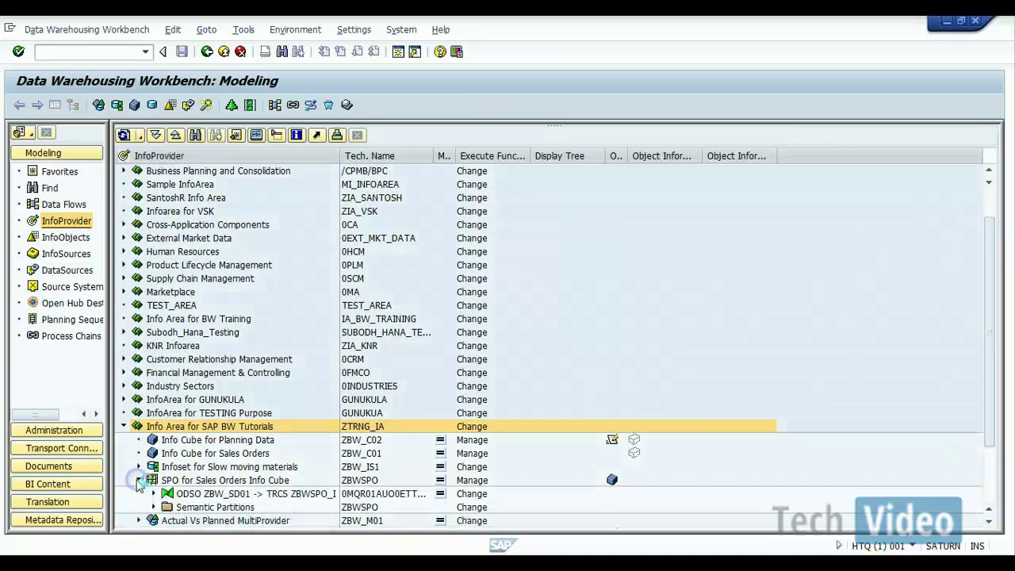
Step: Expand the transformation from ZBW_SD01 and the Semantic Partitions folder under SPO for Sales Orders Info Cube
click(151, 493)
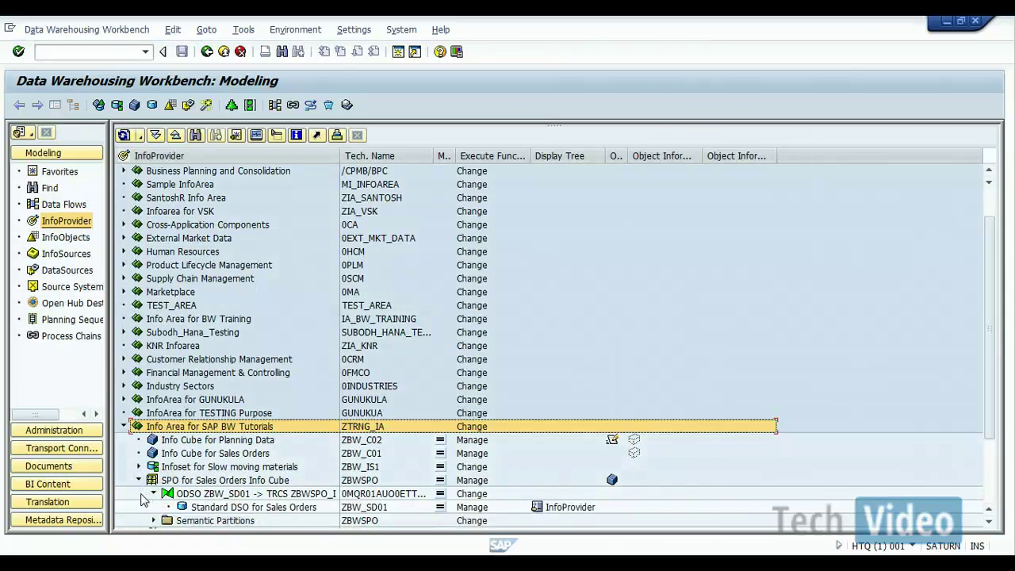
key(Down)
key(Down)
key(Down)
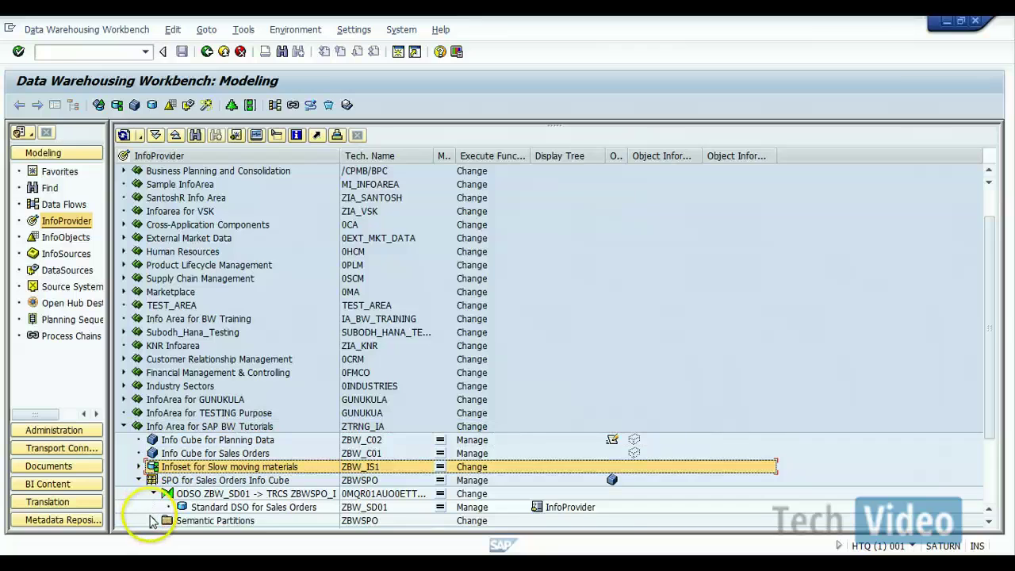
click(153, 520)
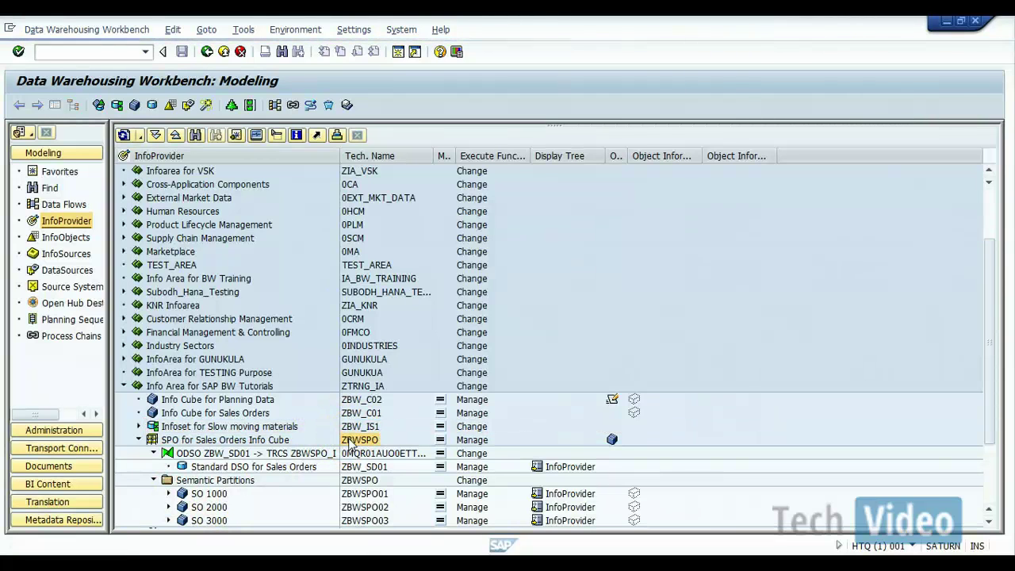
Step: Display ZBWSPO without the navigation area, open its process chain overview, and expand ZBWSPO_LOADCHAIN_1
double_click(353, 442)
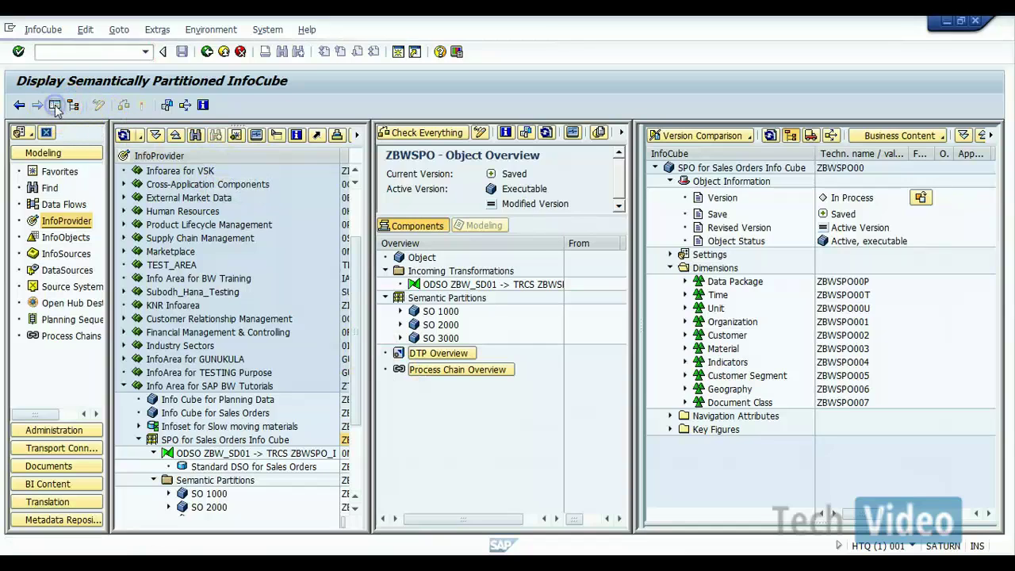
double_click(440, 376)
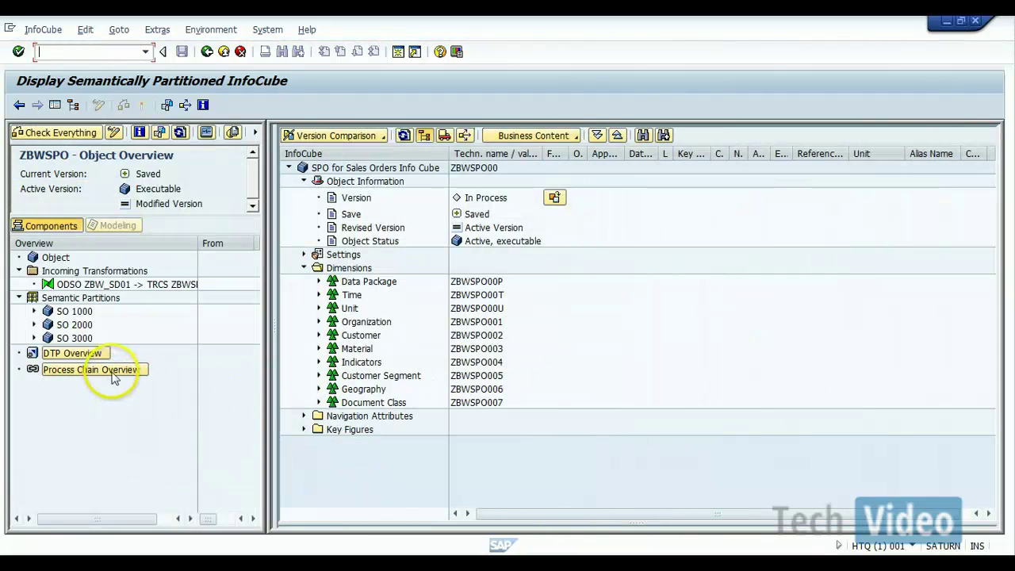
click(113, 373)
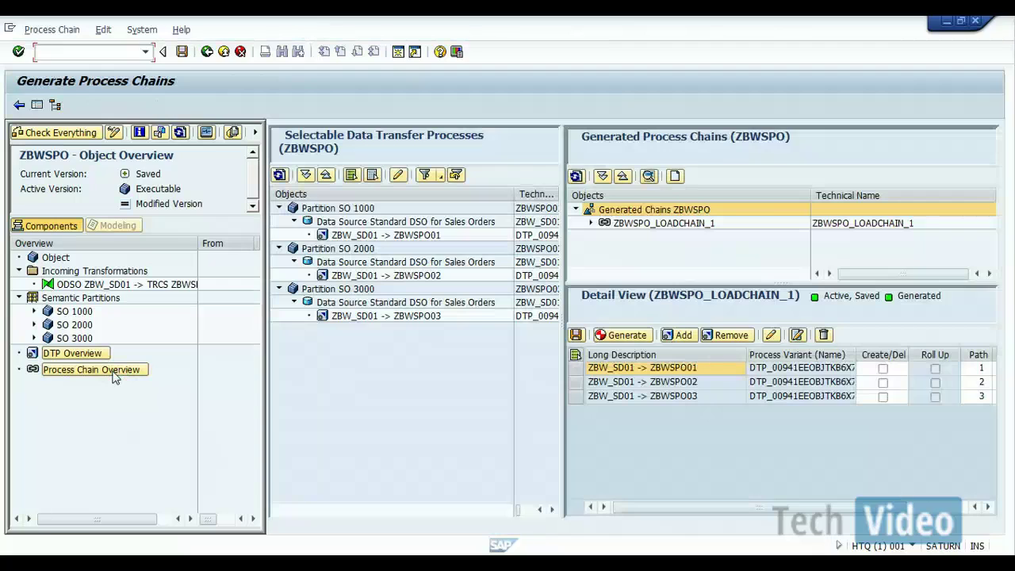
click(436, 417)
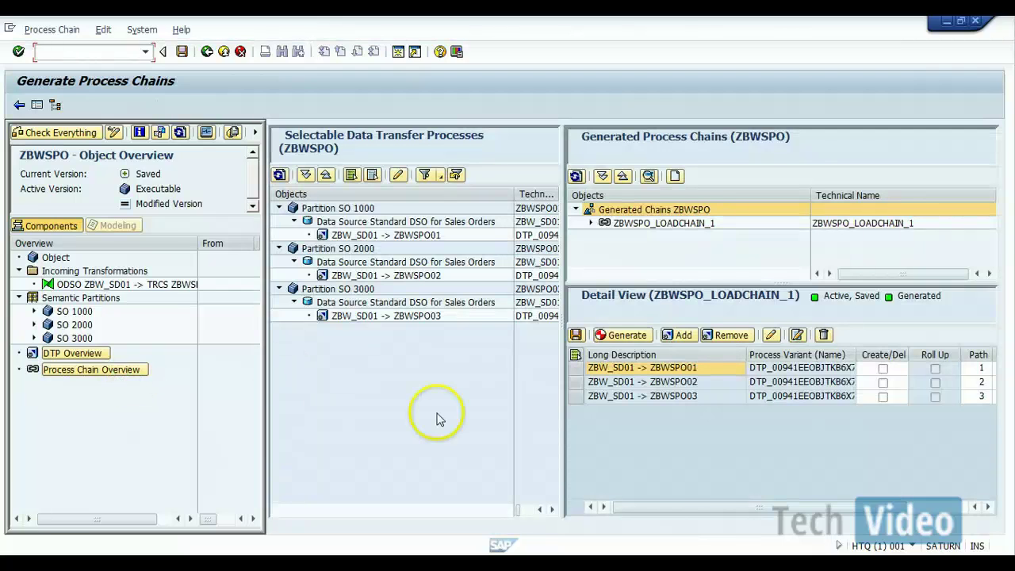
click(652, 222)
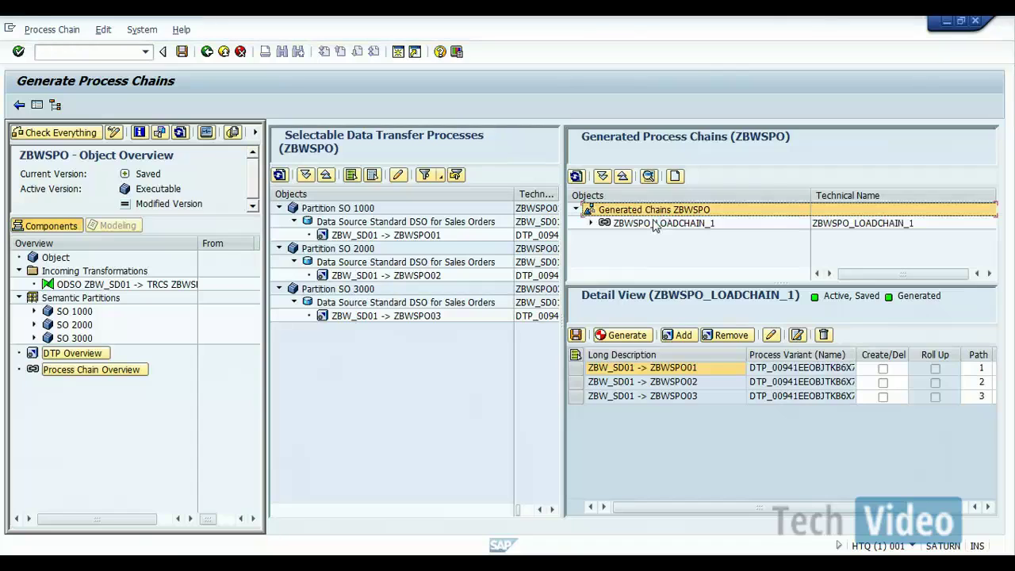
click(652, 224)
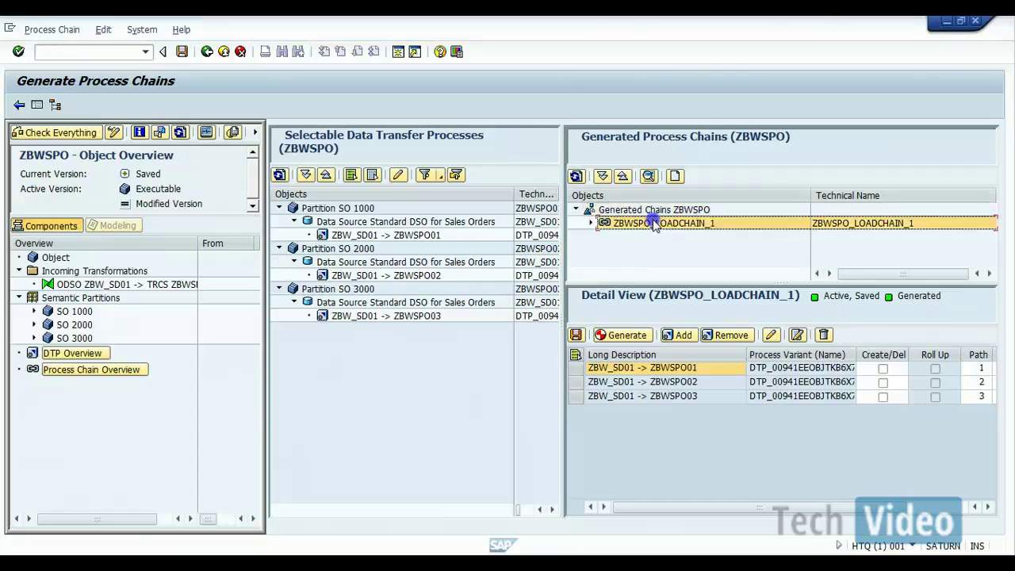
click(591, 224)
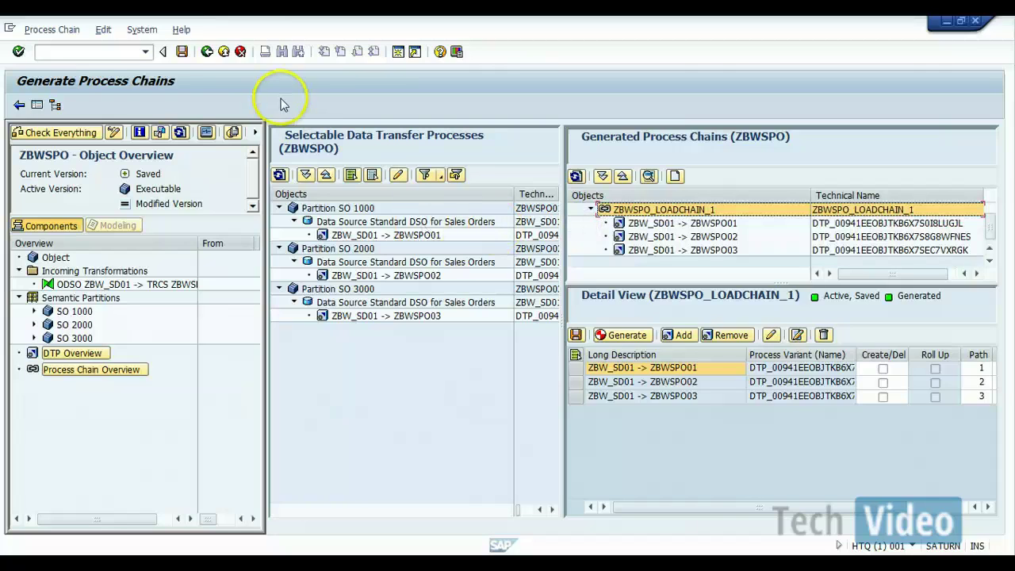
Step: Try to open the process chain view in a new session with transaction rspc, and close that session's window
click(129, 53)
text(/orspc)
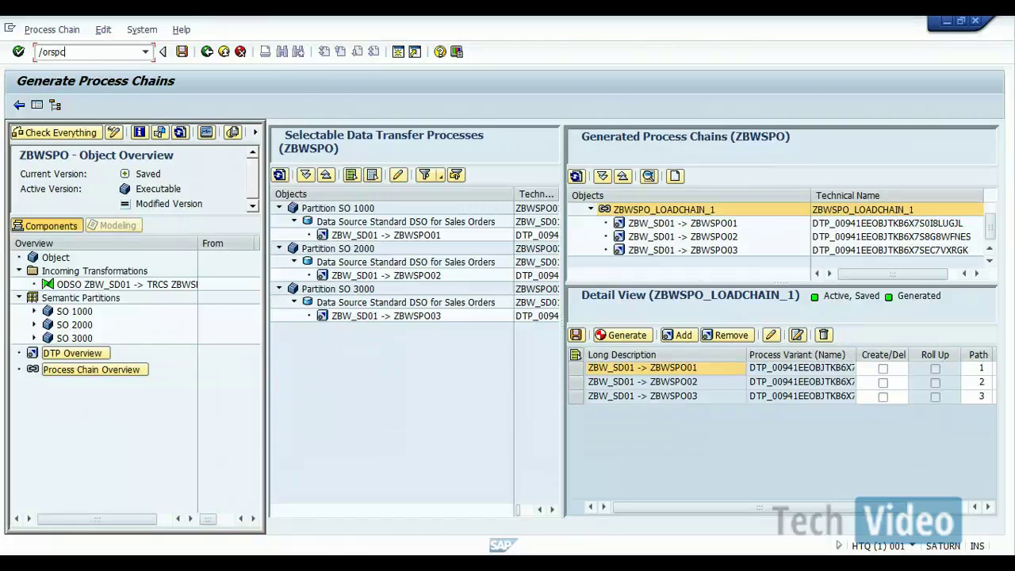
key(Return)
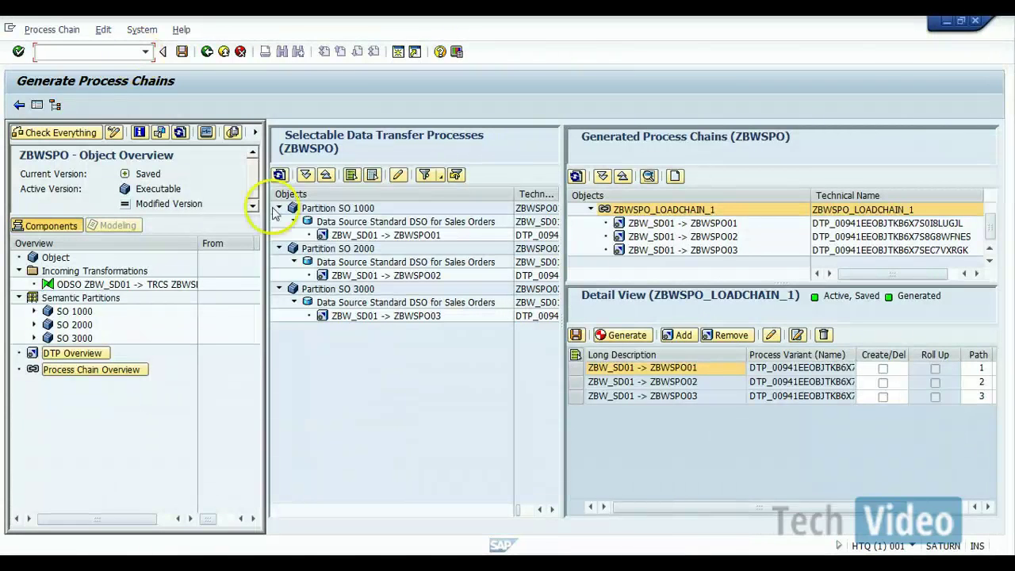
click(569, 563)
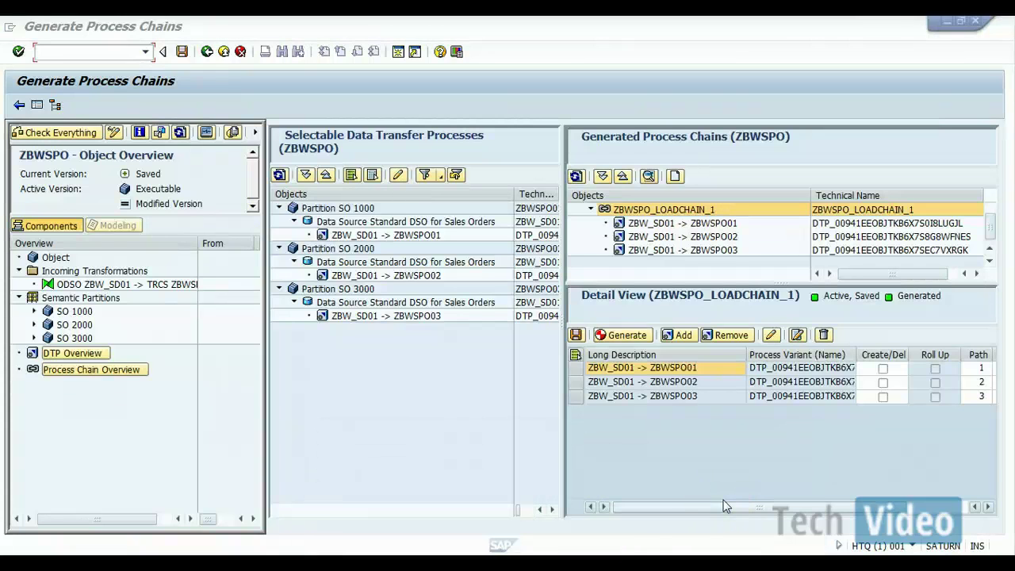
mouse_move(569, 563)
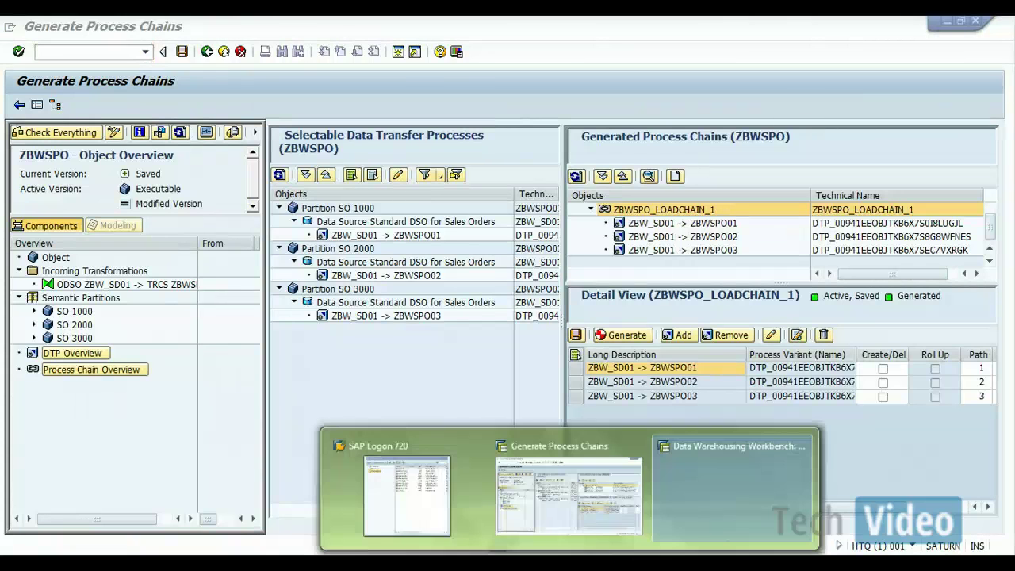
click(801, 446)
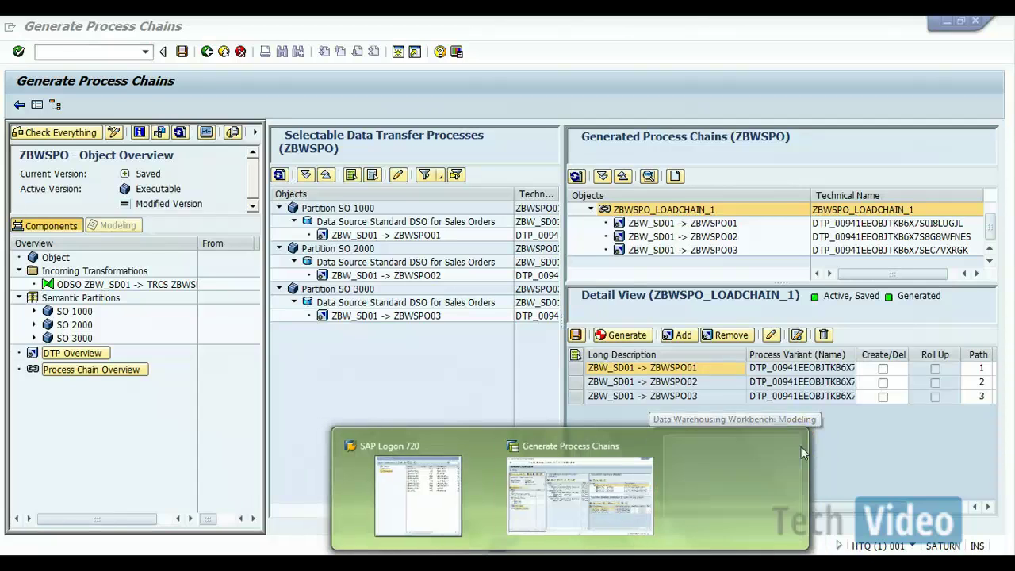
Step: Open a new session and start transaction rspc to show the process chains in the Data Warehousing Workbench
click(695, 487)
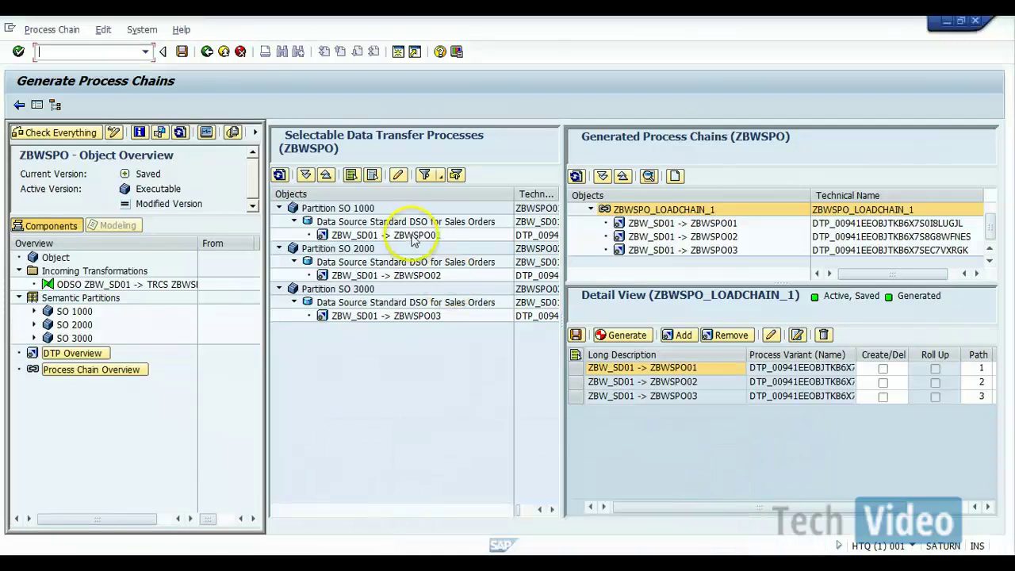
click(397, 53)
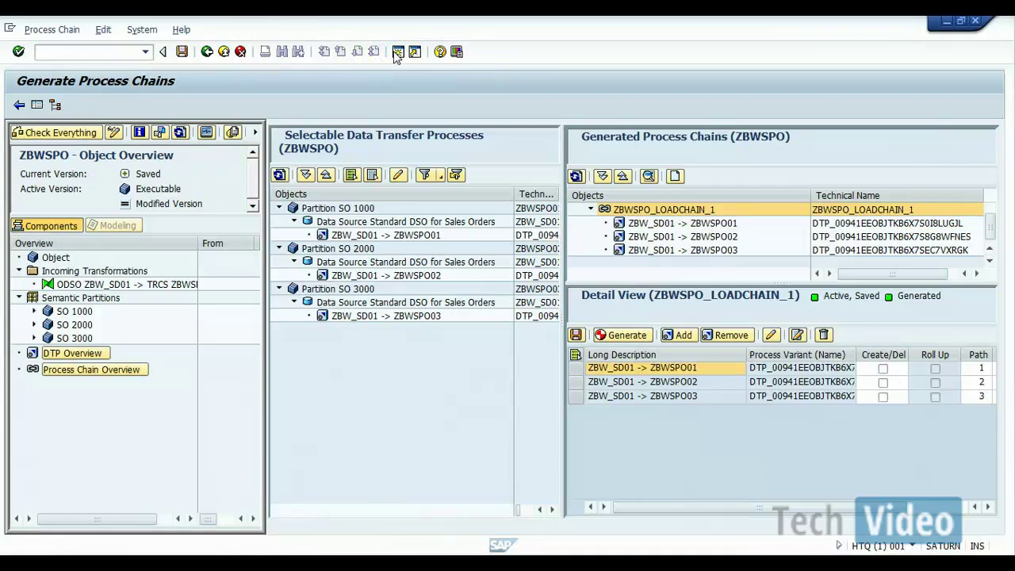
text(rs)
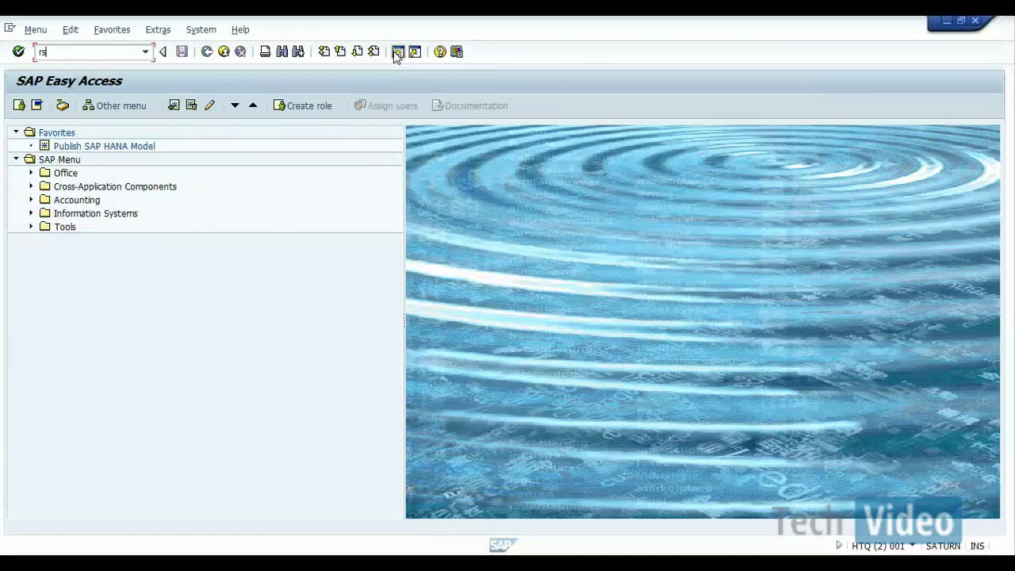
text(pc)
key(Return)
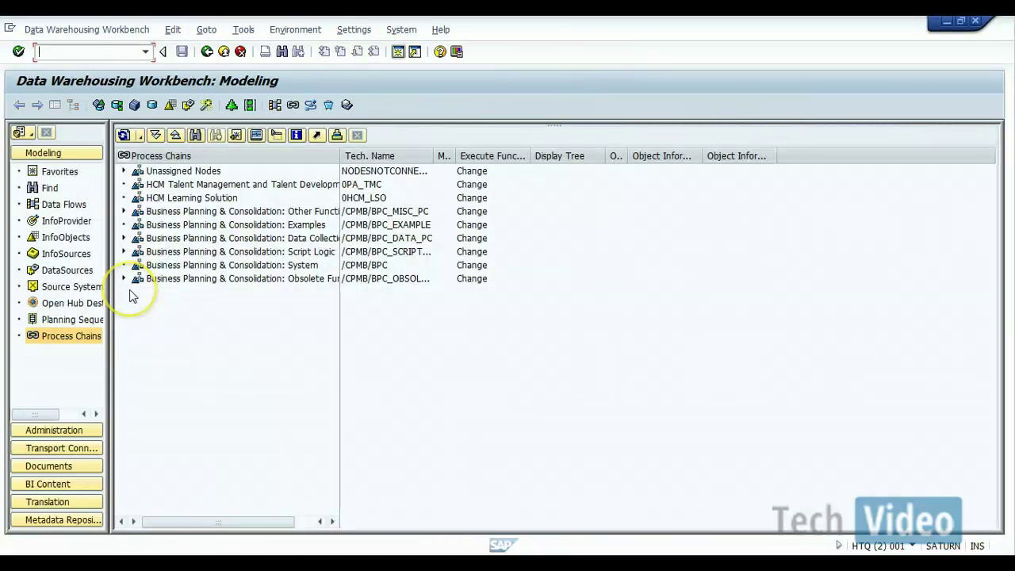
Step: Search the process chain tree for ZBWSPO_LOADCHAIN_1 by technical name and description
click(196, 135)
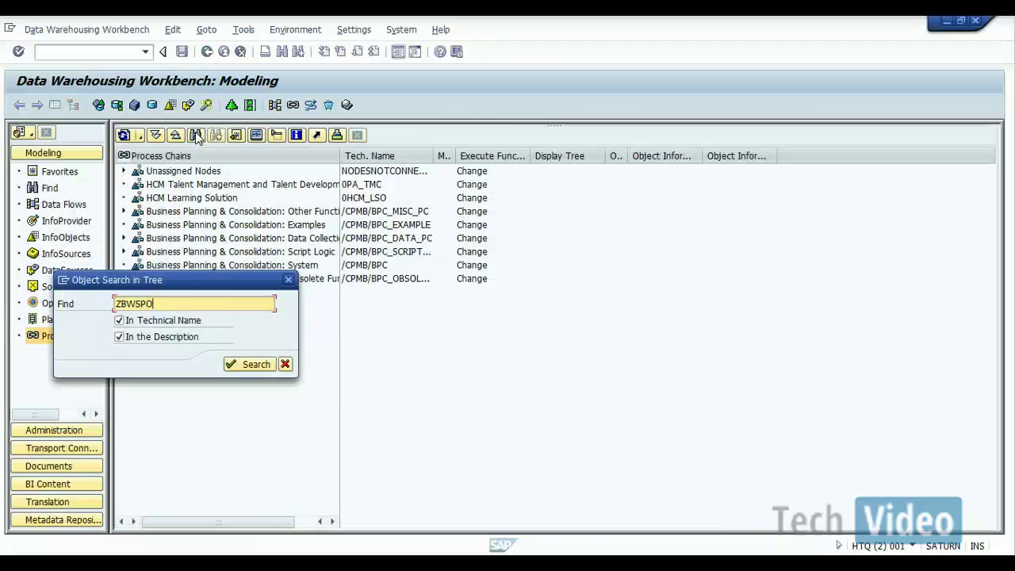
text(CHAIN_1)
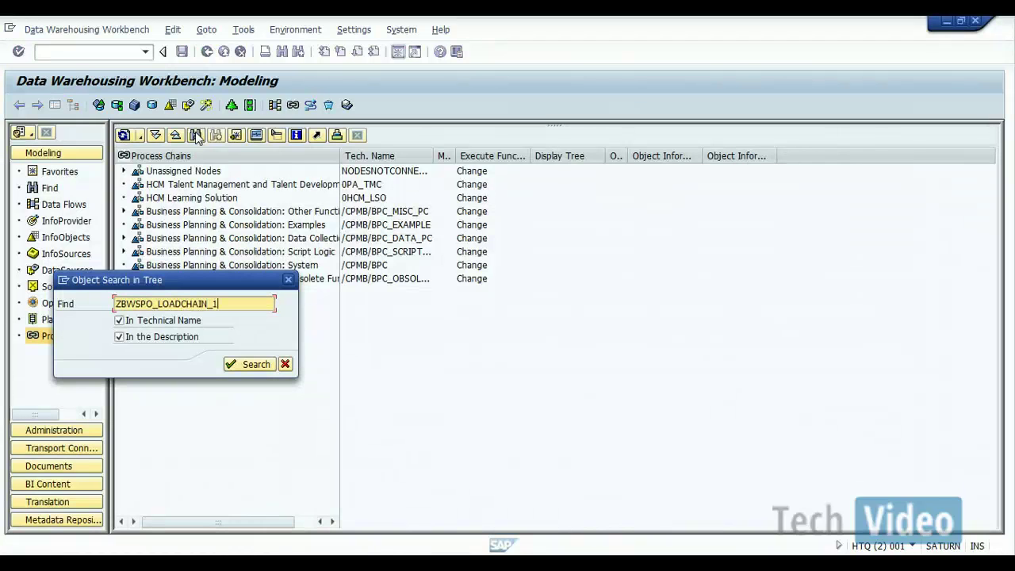
key(Return)
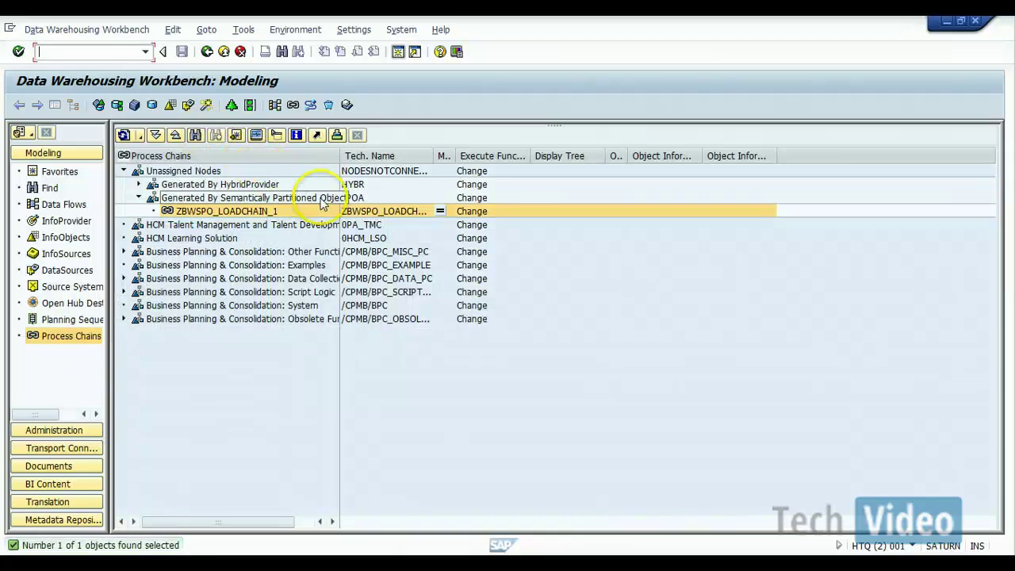
Step: Open process chain ZBWSPO_LOADCHAIN_1 in the network display and examine its start process and data transfer processes
double_click(352, 212)
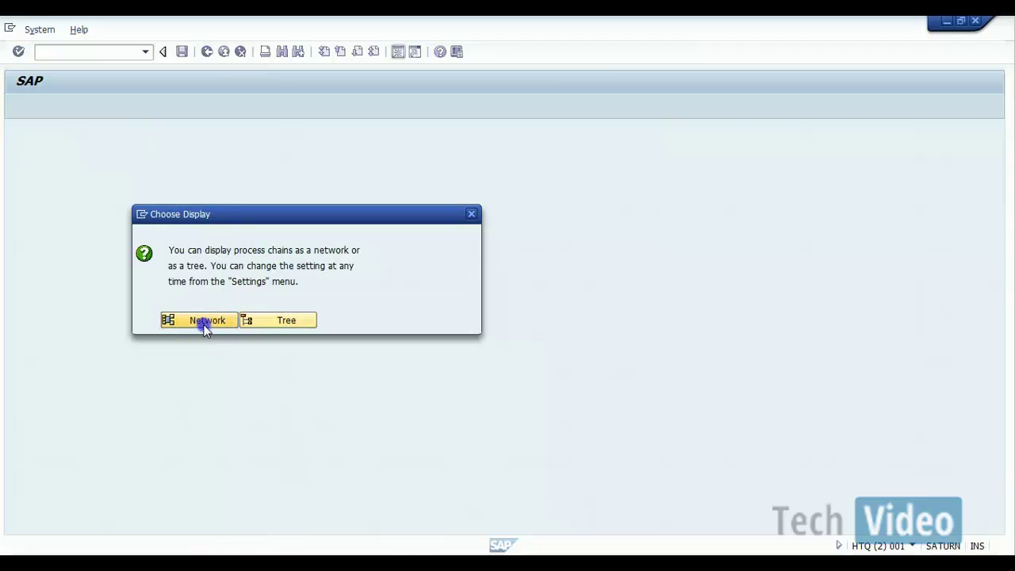
click(204, 325)
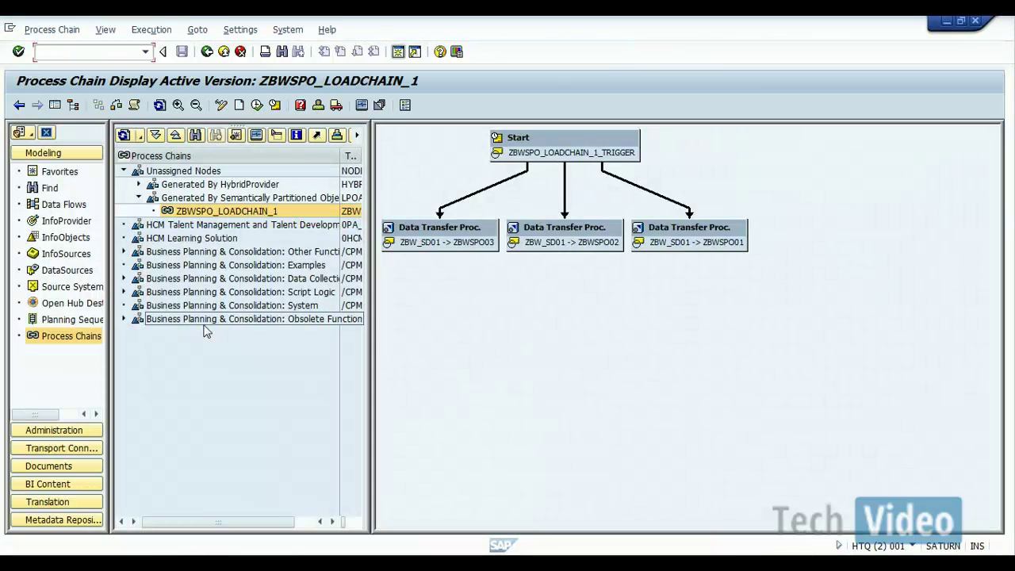
click(730, 338)
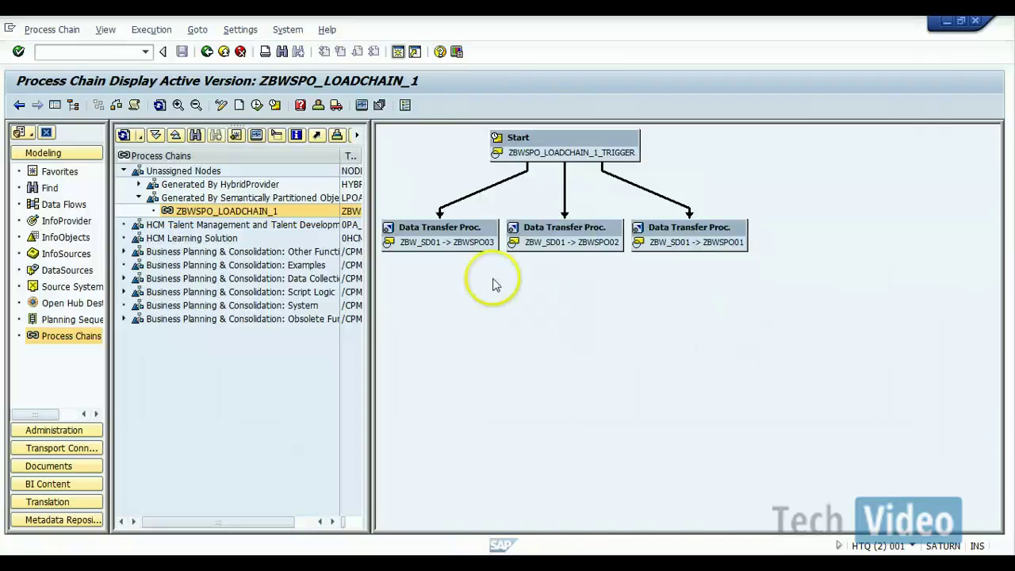
click(468, 256)
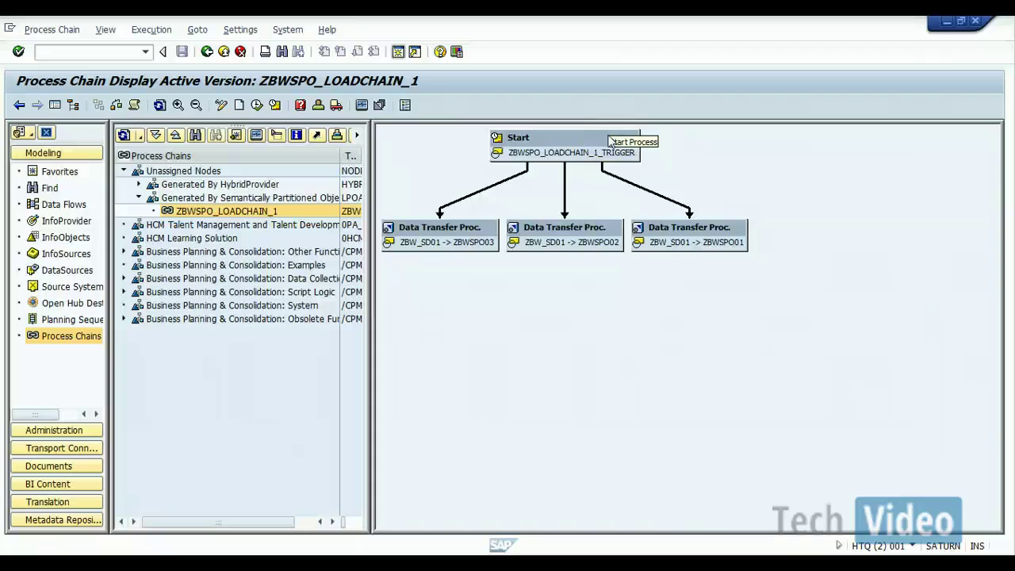
Step: Leave the chain display, switch back to the first session, and return from Generate Process Chains to the InfoProvider tree
click(206, 51)
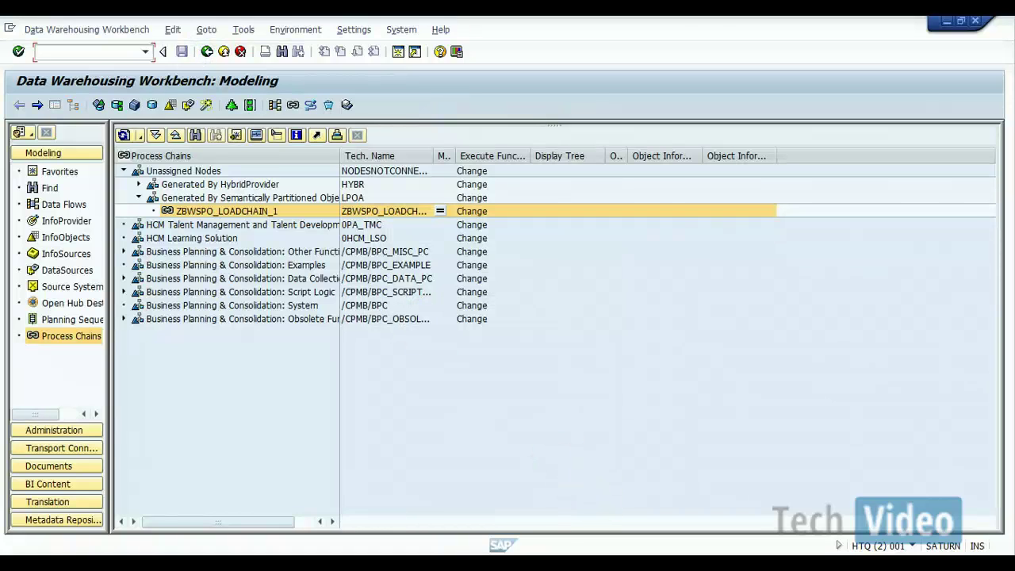
mouse_move(569, 564)
click(569, 511)
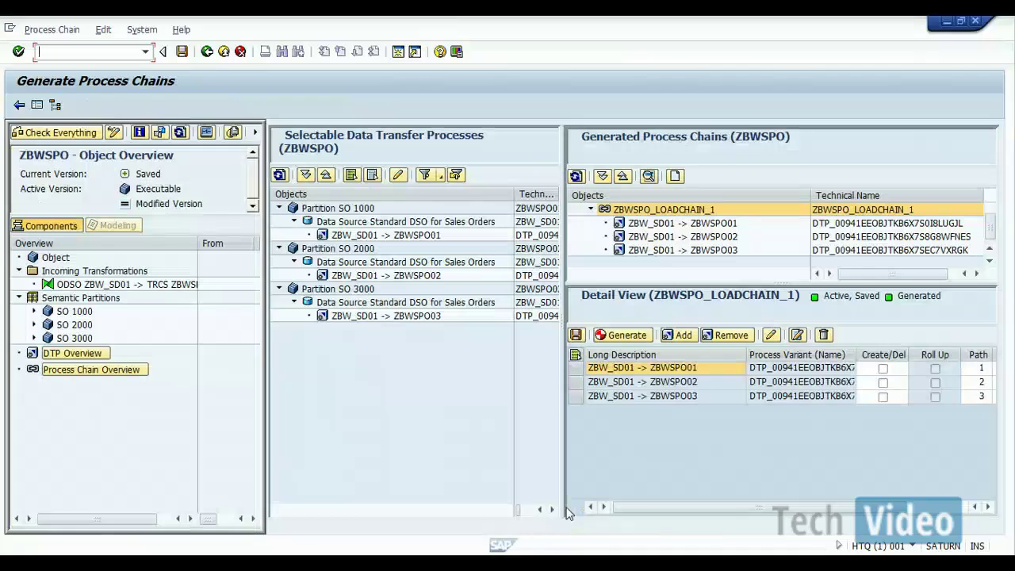
click(206, 52)
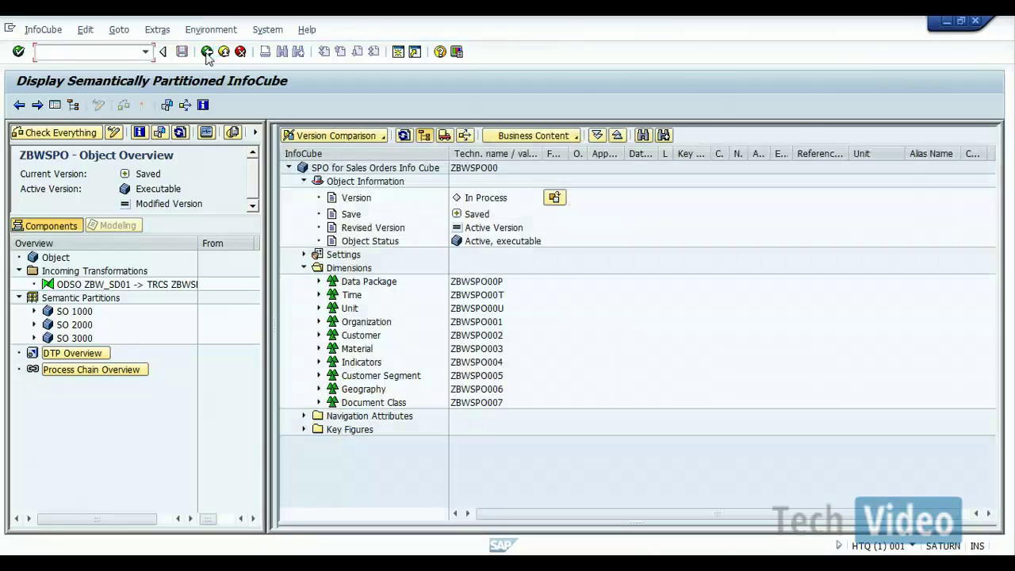
click(206, 52)
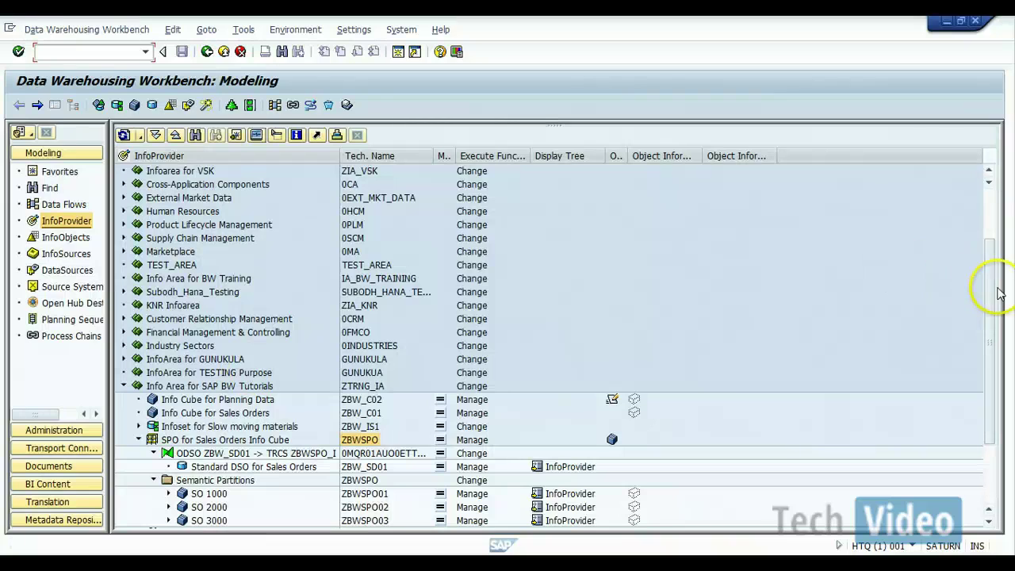
scroll(995, 294, down, 3)
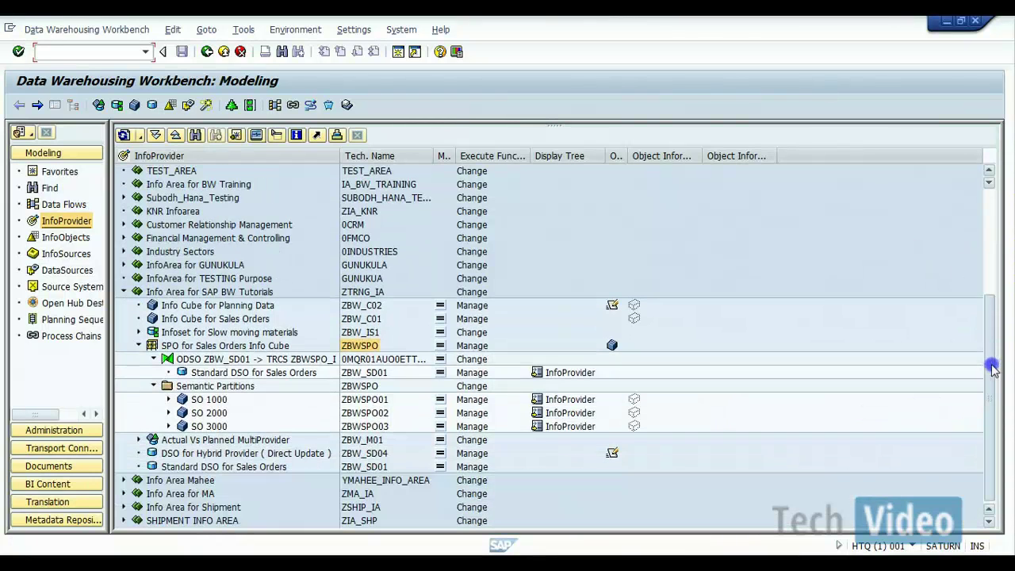
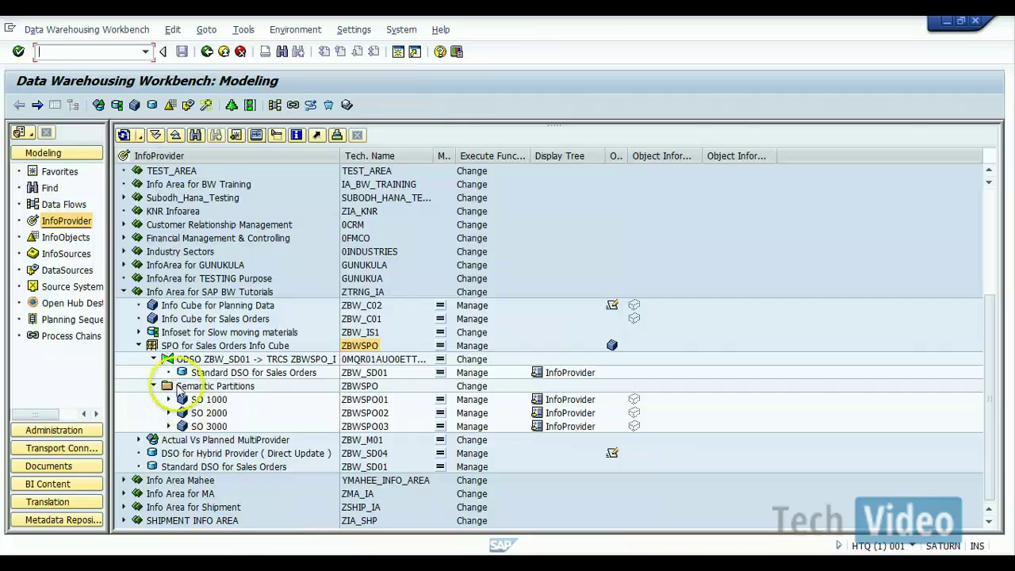
Step: Collapse SPO for Sales Orders Info Cube, view the DataStore object creation dialog for Info Area for SAP BW Tutorials, and cancel it
click(138, 346)
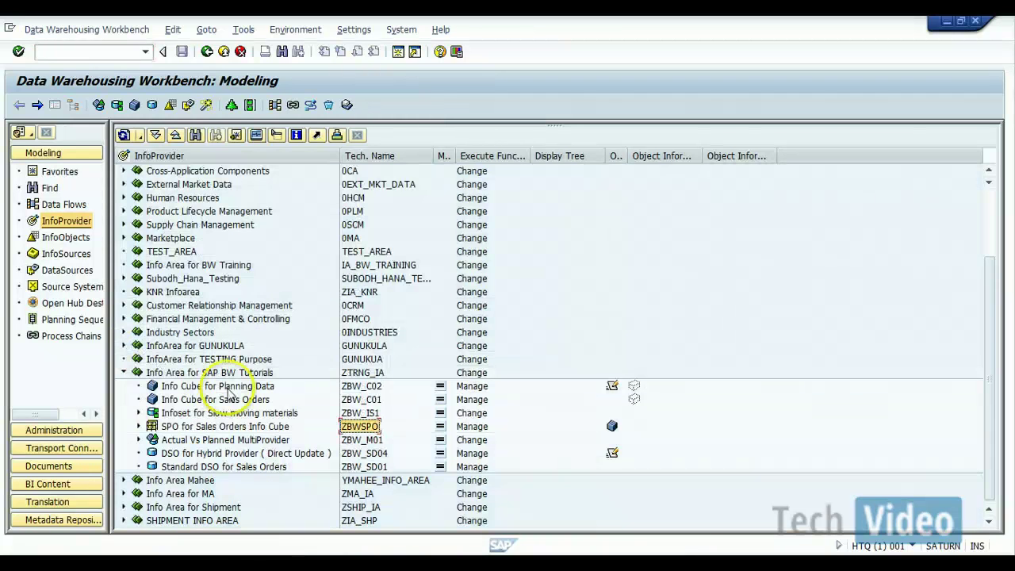
click(367, 373)
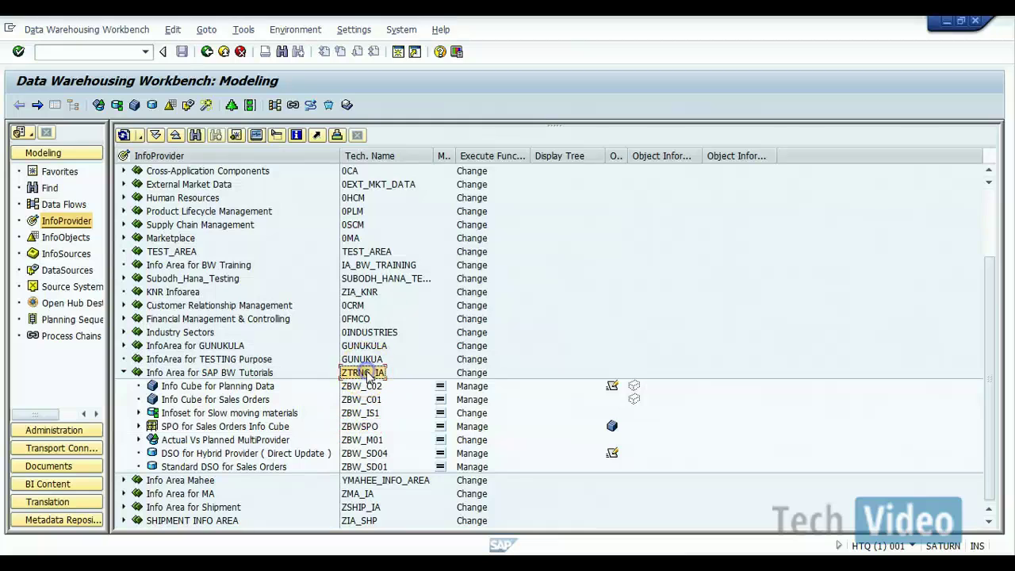
right_click(367, 372)
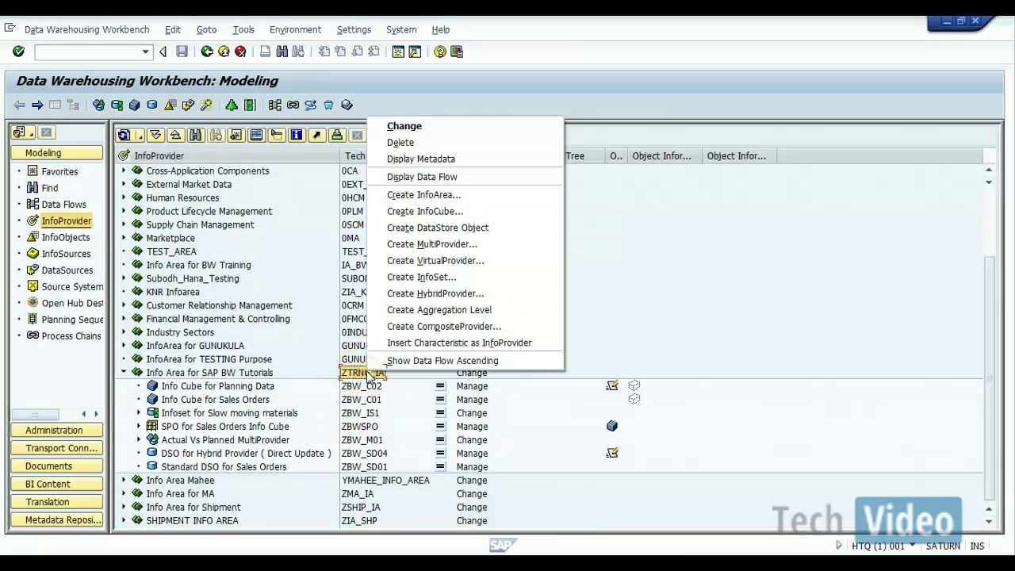
click(460, 227)
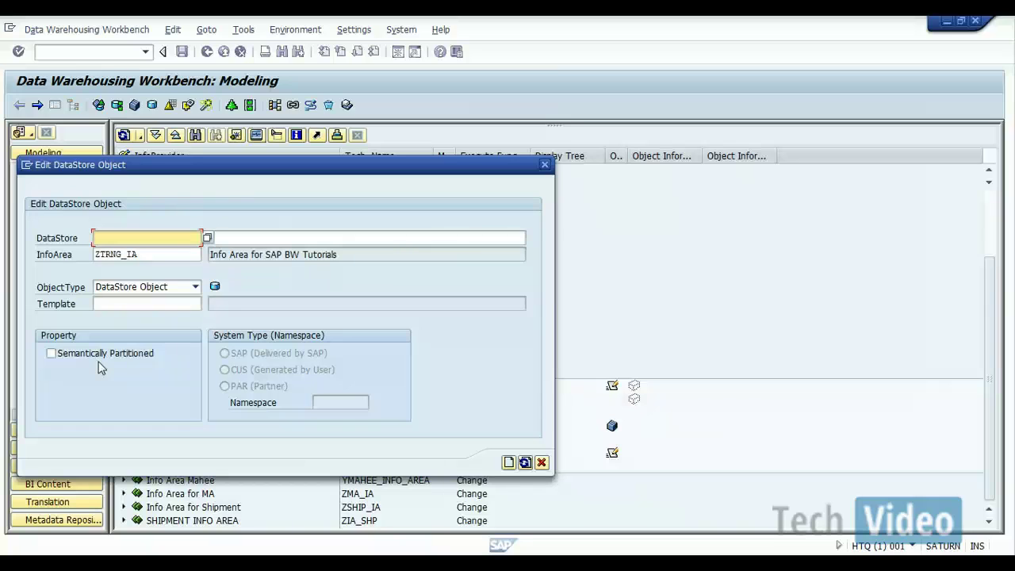
click(541, 462)
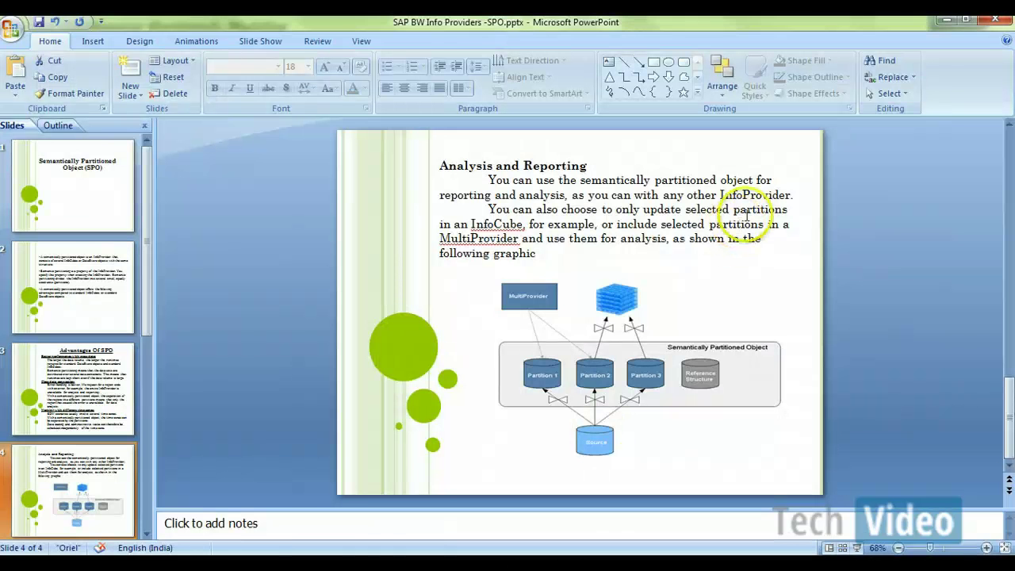
Step: Close the SPO presentation, browse to the PPT's folder under BW Training, and open the SAP BW Info Providers - Hybrid Provider presentation
click(994, 22)
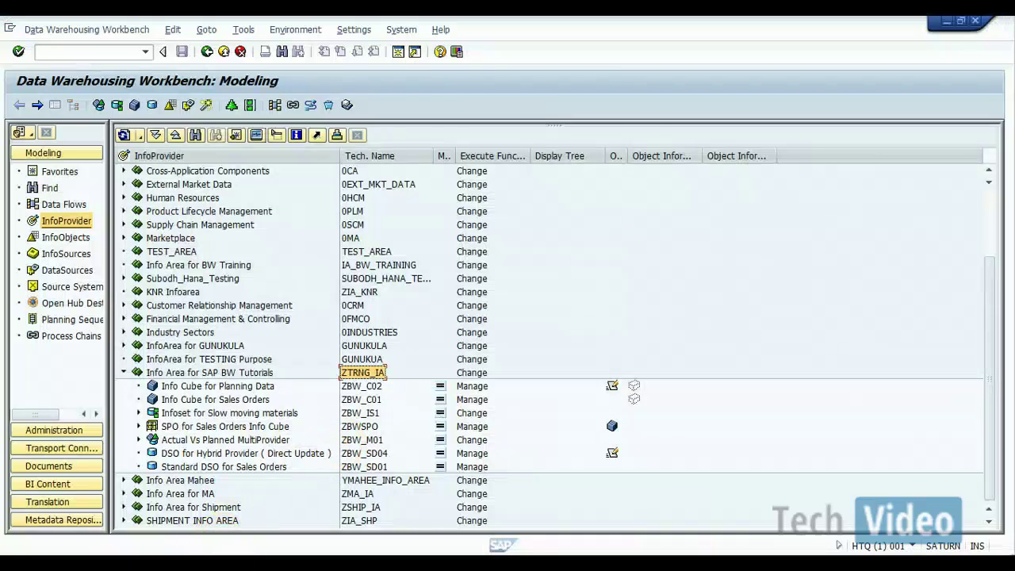
mouse_move(246, 562)
click(204, 521)
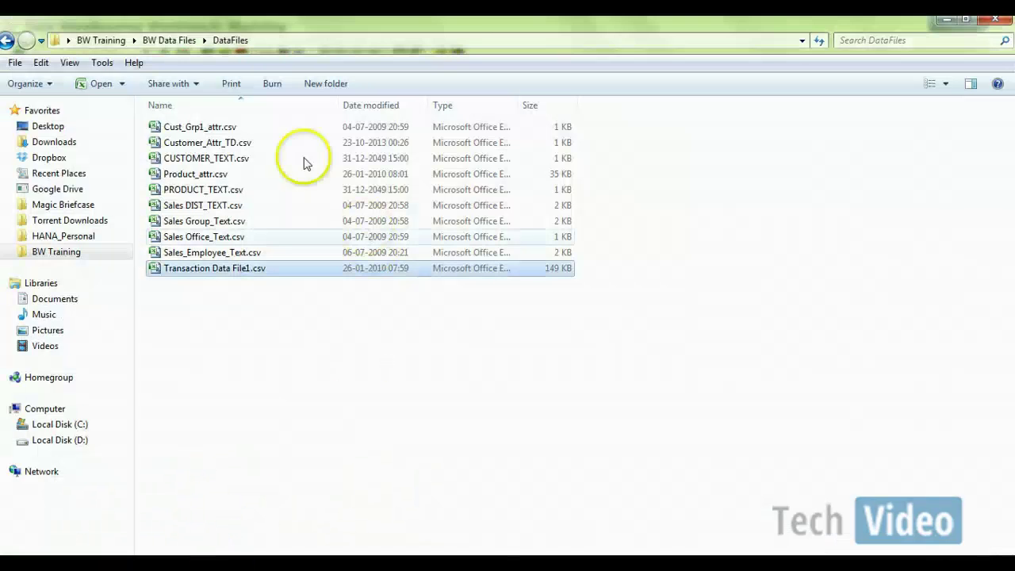
click(166, 41)
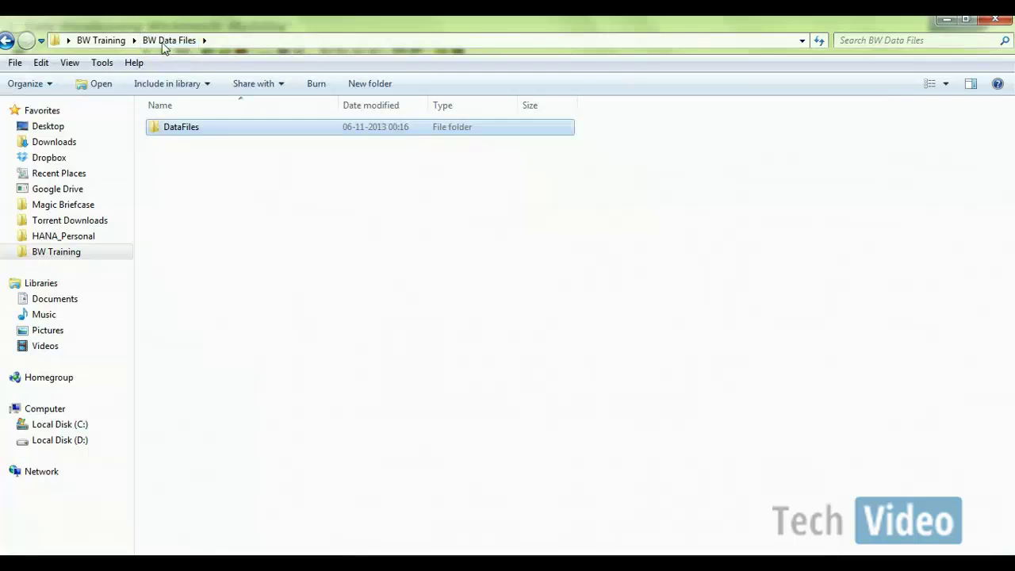
click(101, 41)
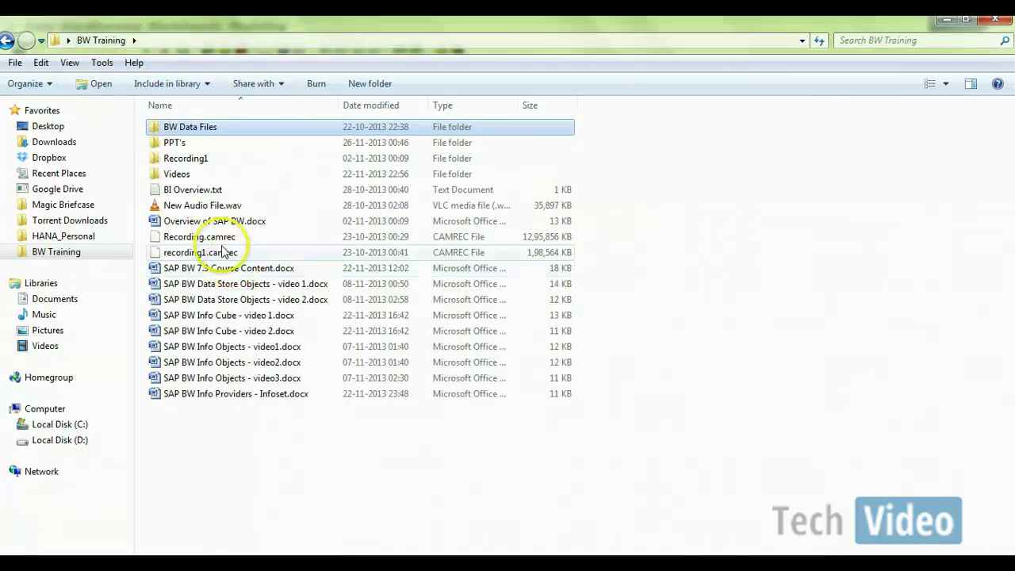
double_click(183, 149)
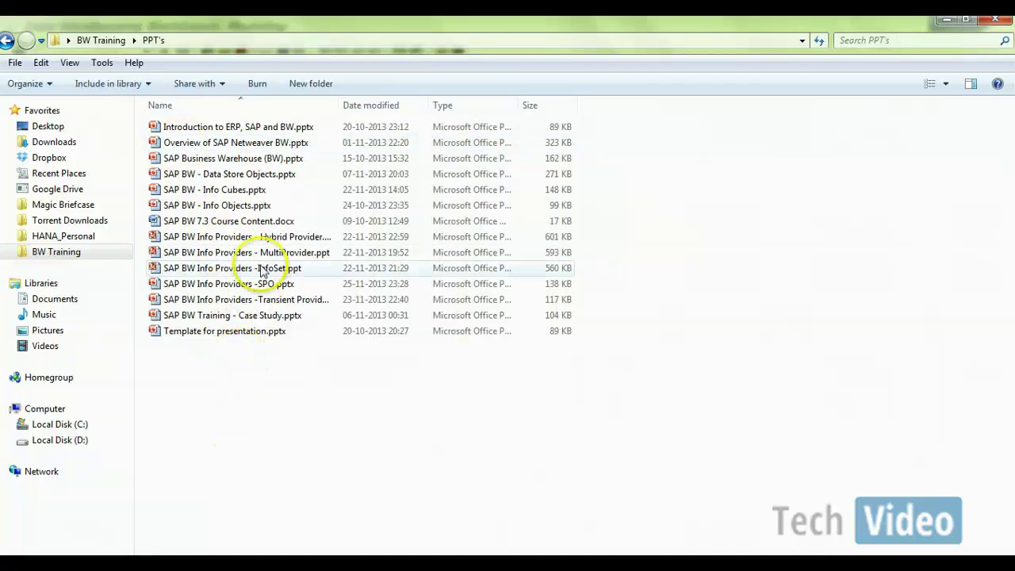
double_click(263, 237)
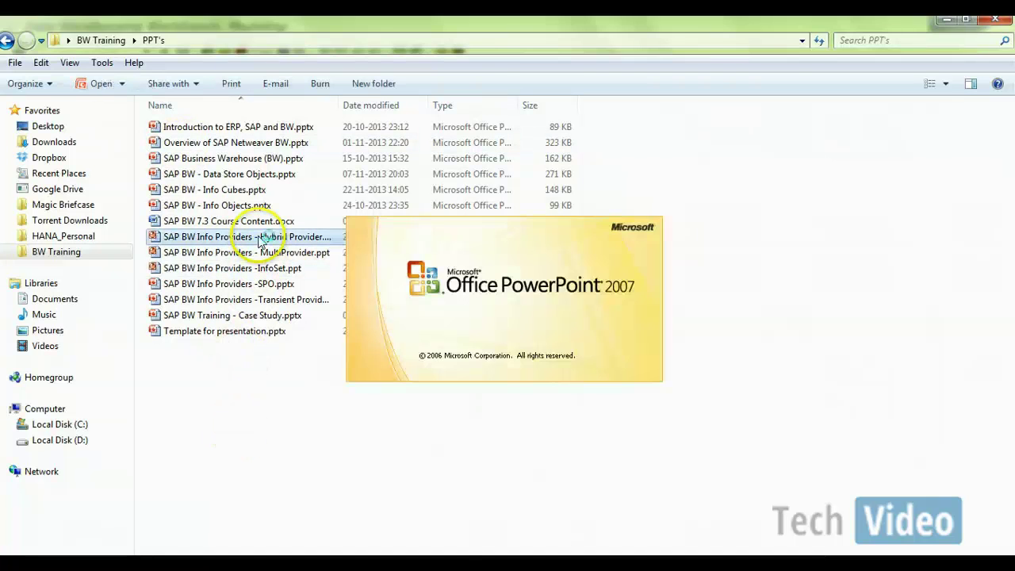
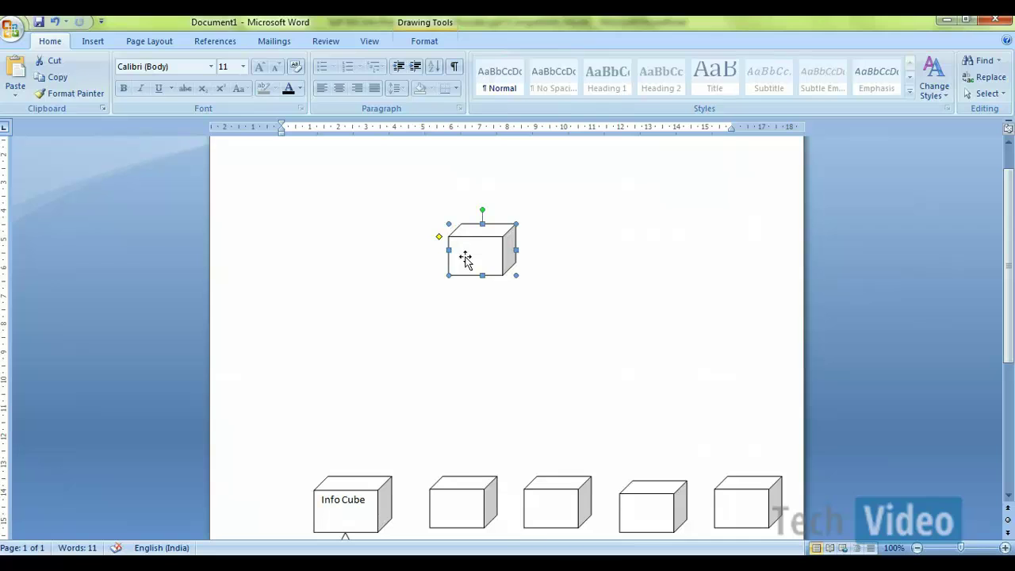
Step: In the Word document, add the text "Info Cube (Std)" to the upper cube shape
right_click(466, 257)
click(508, 317)
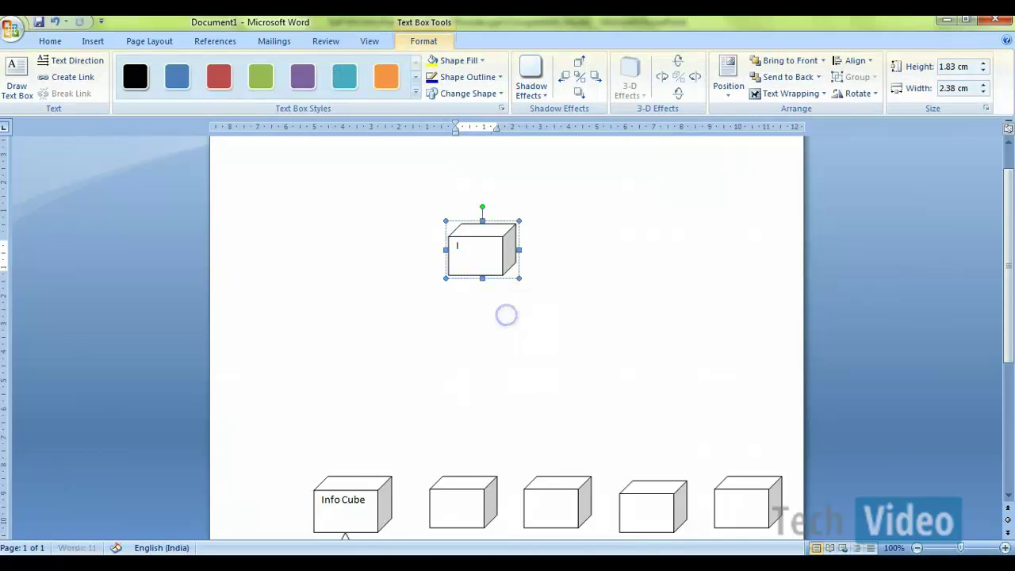
text(Info C)
text(ube ()
text(BI)
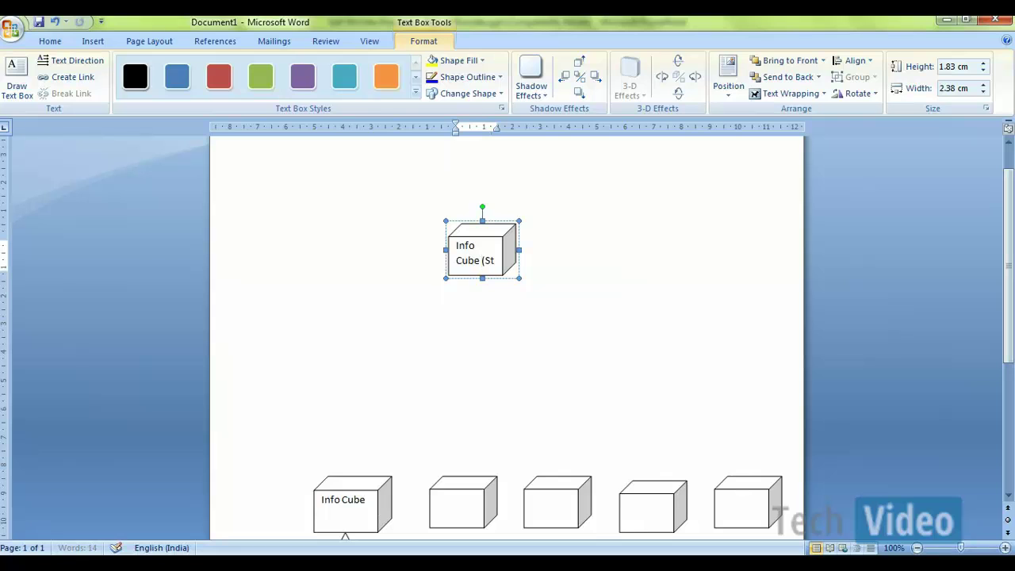
key(BackSpace)
key(BackSpace)
key(BackSpace)
key(BackSpace)
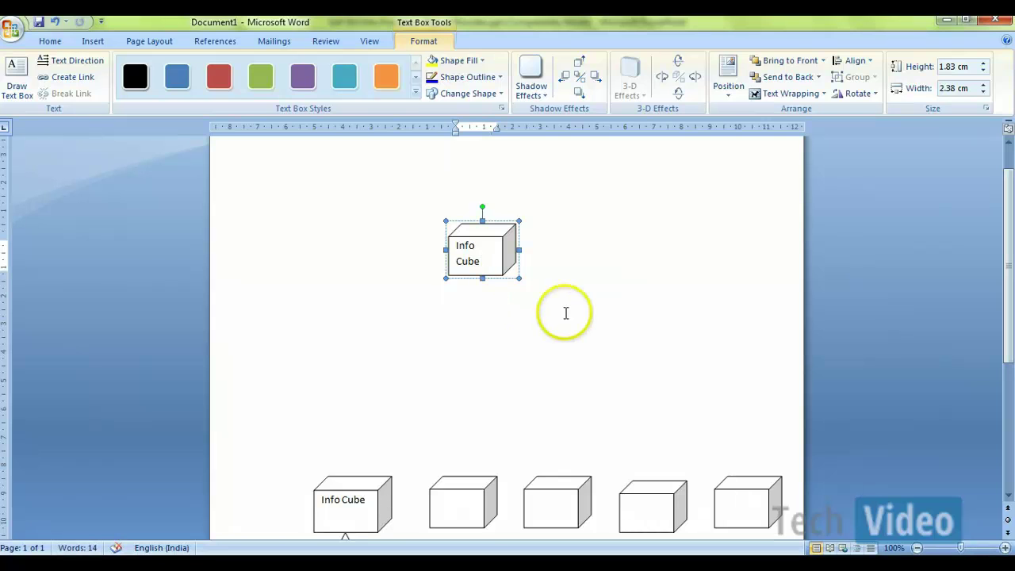
Step: Enlarge the "Info Cube (Std)" shape to about 3.25 cm high and 3.55 cm wide
click(520, 250)
drag(520, 250, 535, 249)
click(534, 275)
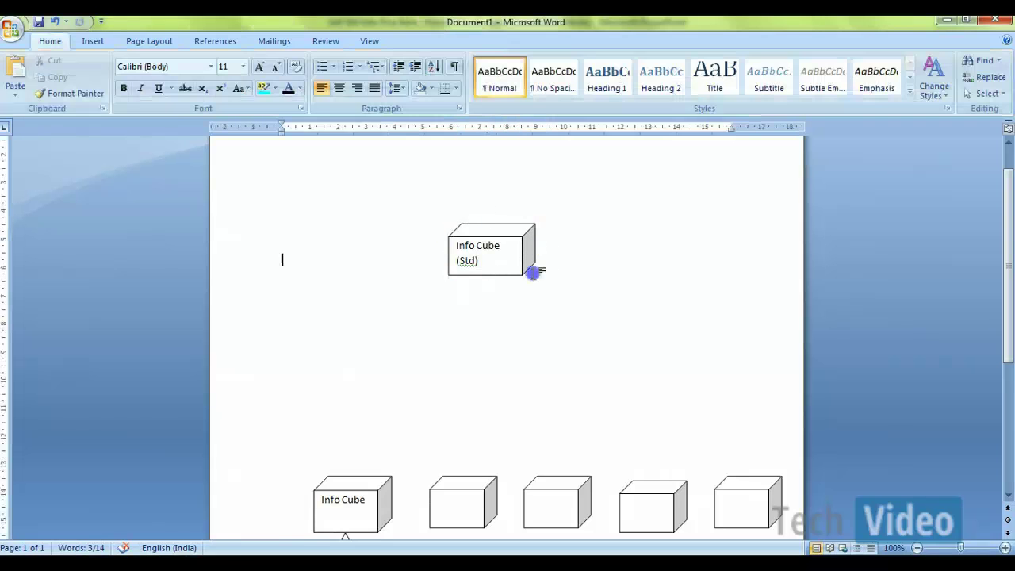
click(523, 269)
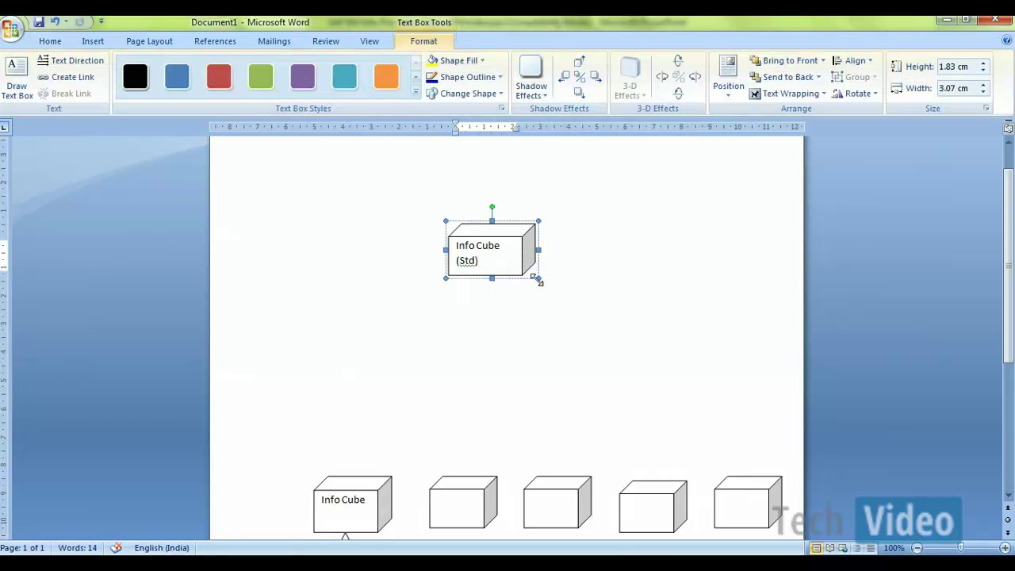
drag(538, 278, 548, 316)
click(431, 313)
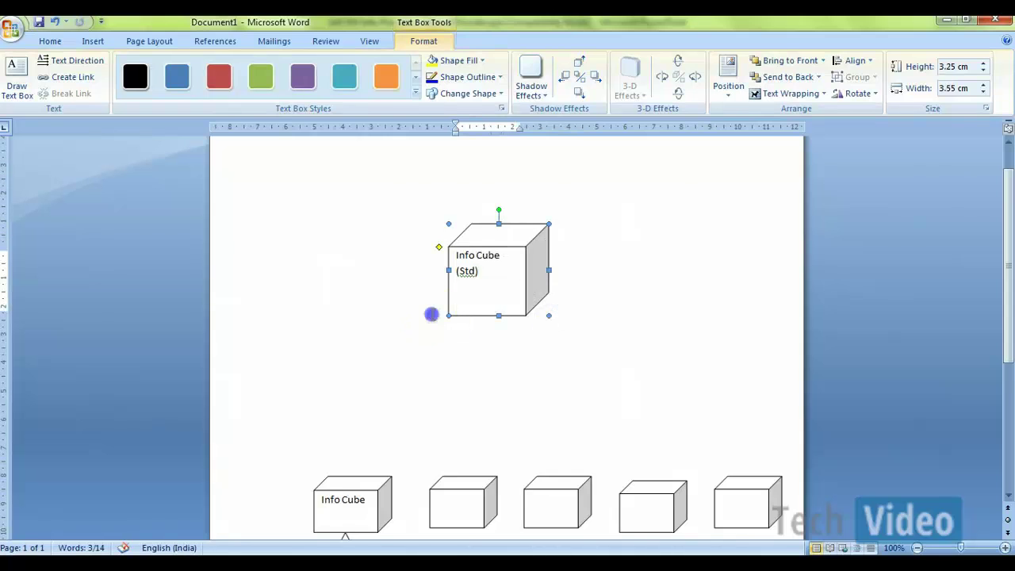
Step: Duplicate the "Info Cube (Std)" cube shape and place the copy to the left of the original at the same height
click(449, 315)
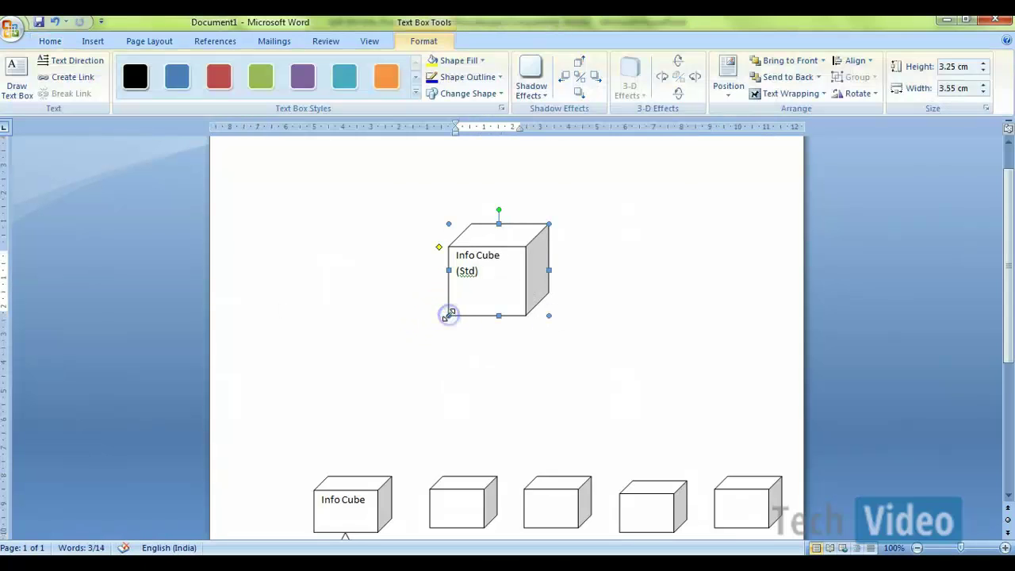
click(477, 378)
key(ctrl+v)
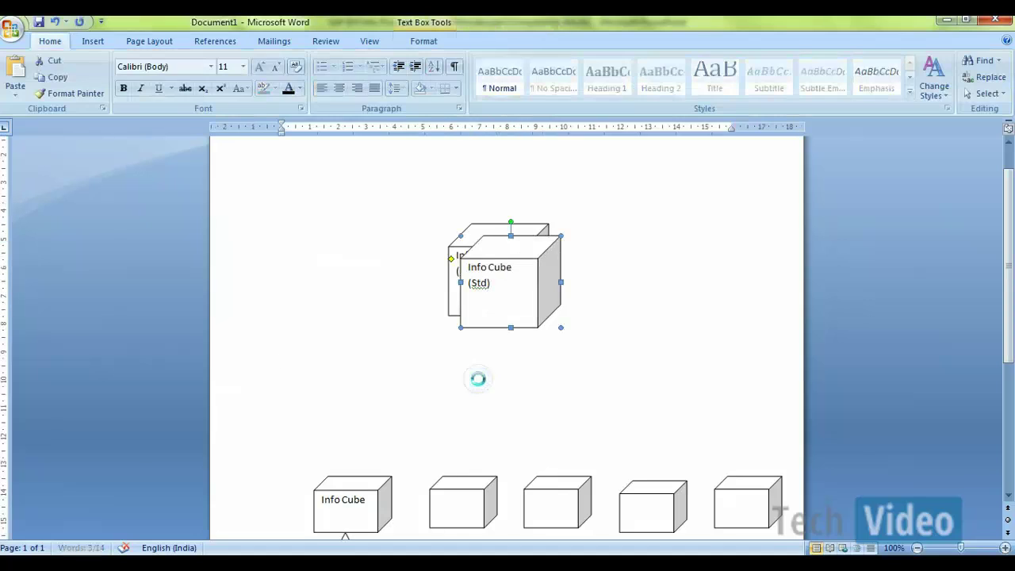
drag(488, 333, 334, 319)
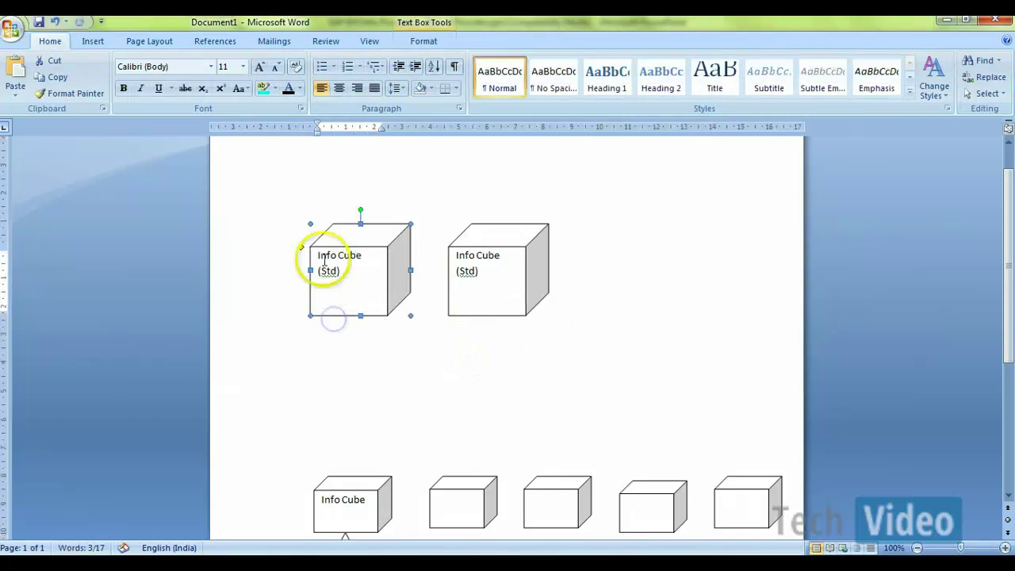
Step: Replace the copied cube's label with "Virtual Info Cube"
drag(317, 255, 341, 269)
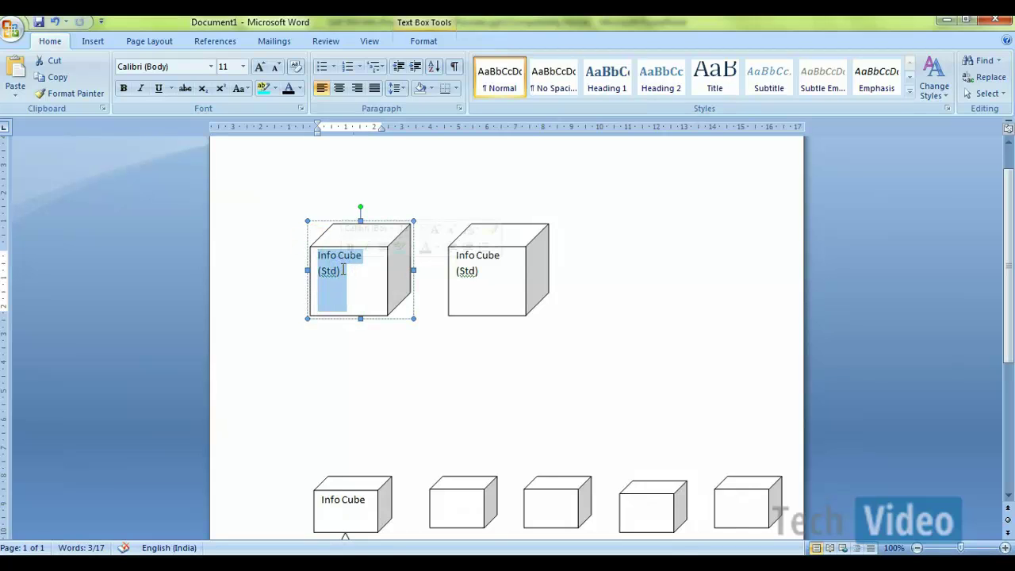
text(Vir)
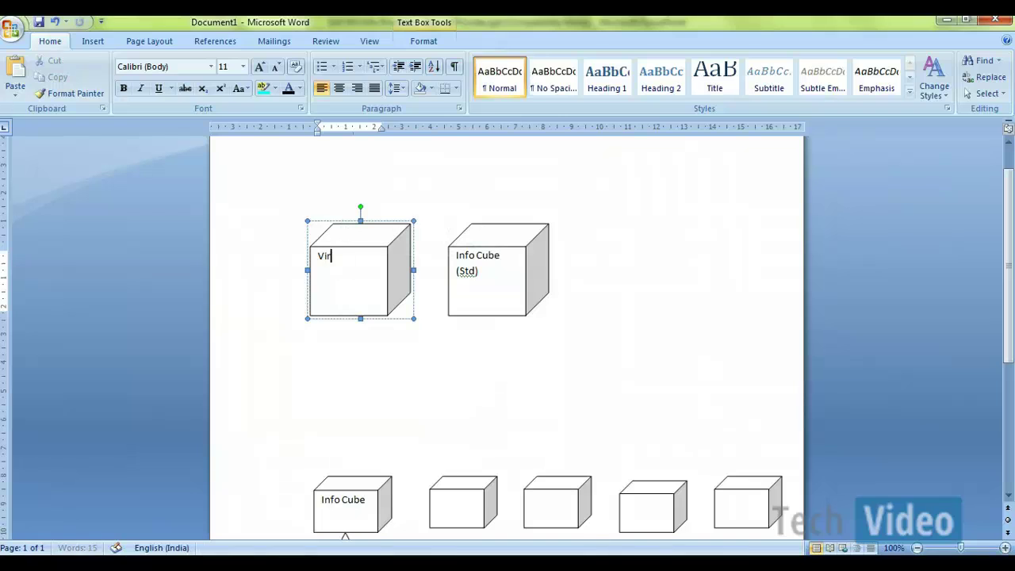
text(tual Info Cube)
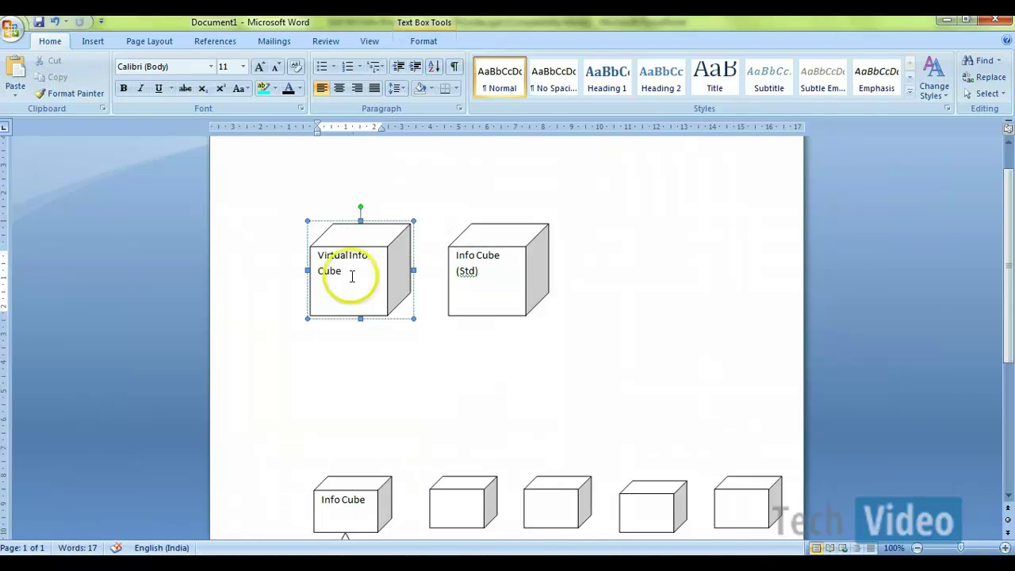
click(390, 354)
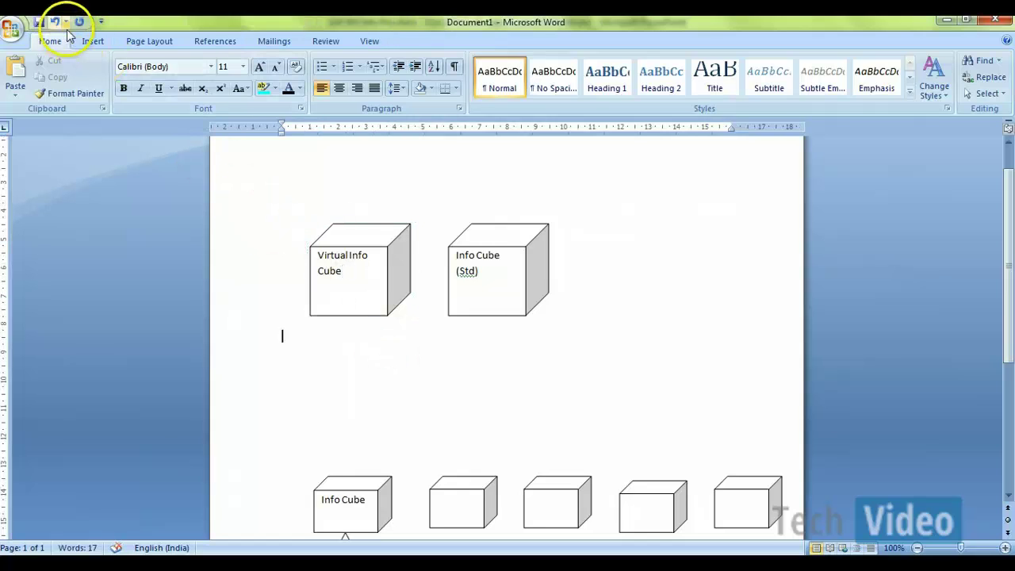
Step: Draw a rectangle about 5.6 cm high and 10.9 cm wide around the two upper cubes
click(93, 40)
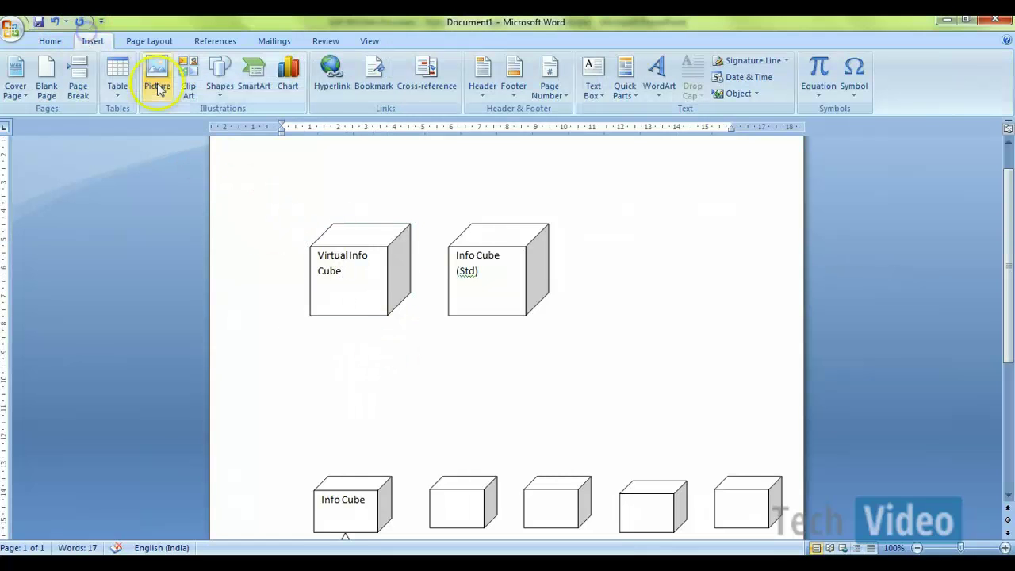
click(220, 84)
click(302, 126)
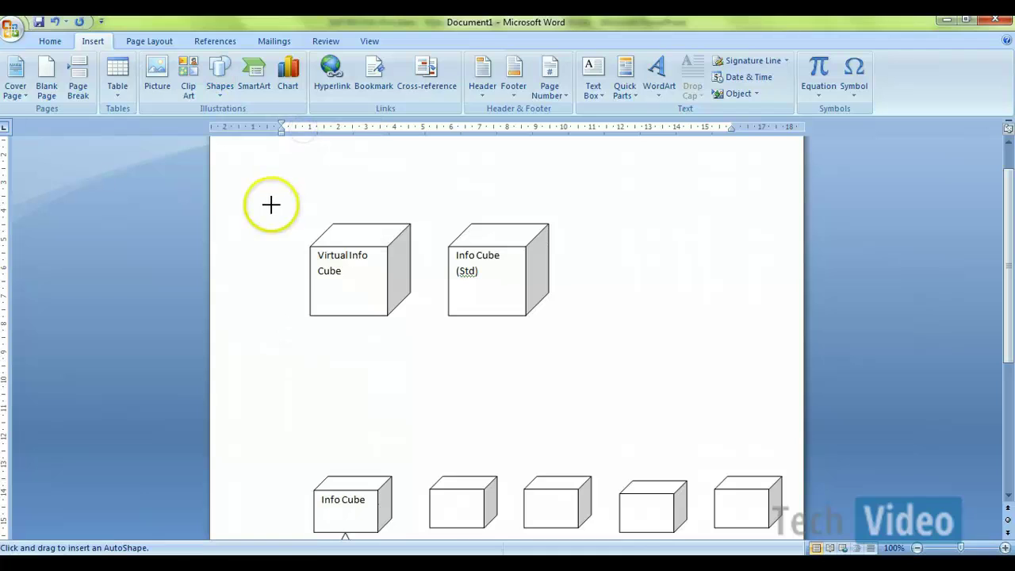
mouse_move(271, 203)
mouse_down()
mouse_move(541, 215)
mouse_move(570, 256)
mouse_move(620, 410)
mouse_move(609, 374)
mouse_move(580, 361)
mouse_up()
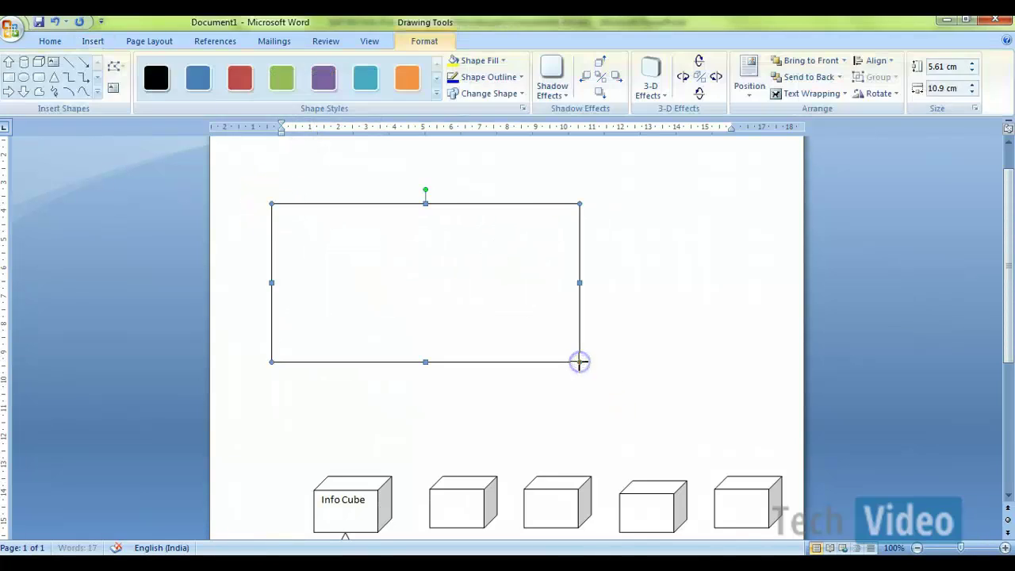
Step: Set the rectangle's fill transparency to 100 % so it frames the two cubes
right_click(487, 321)
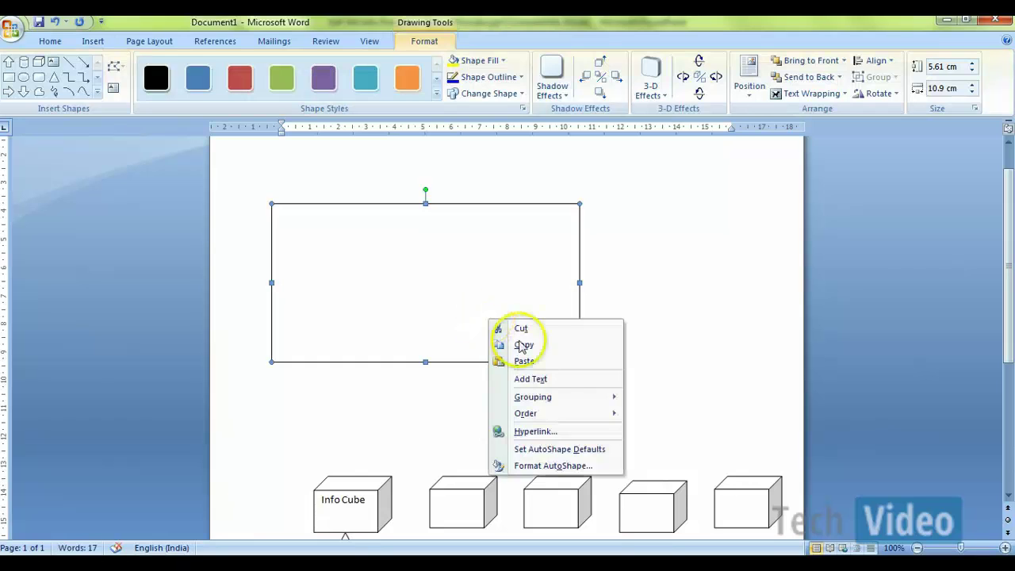
click(579, 466)
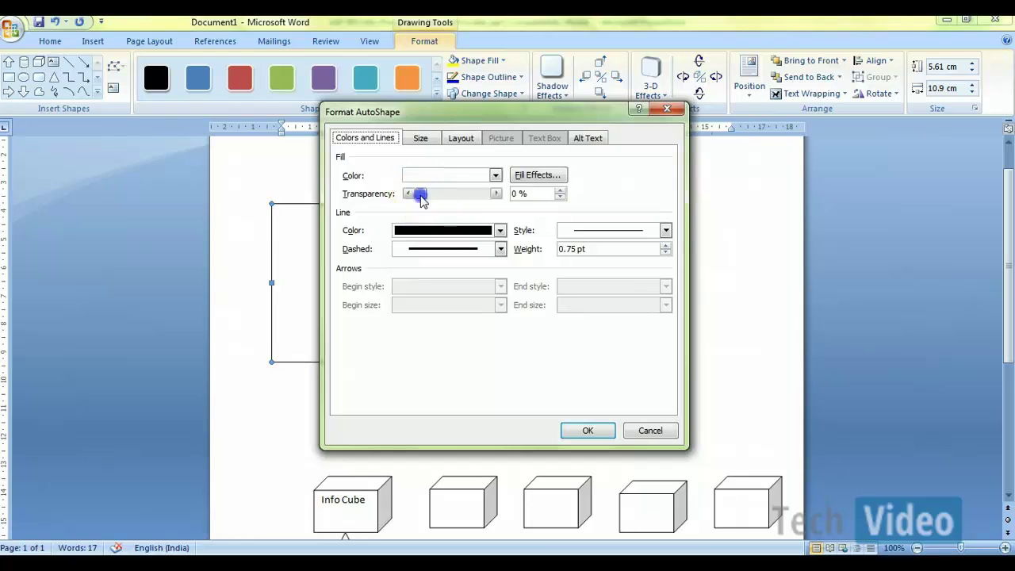
drag(420, 194, 512, 198)
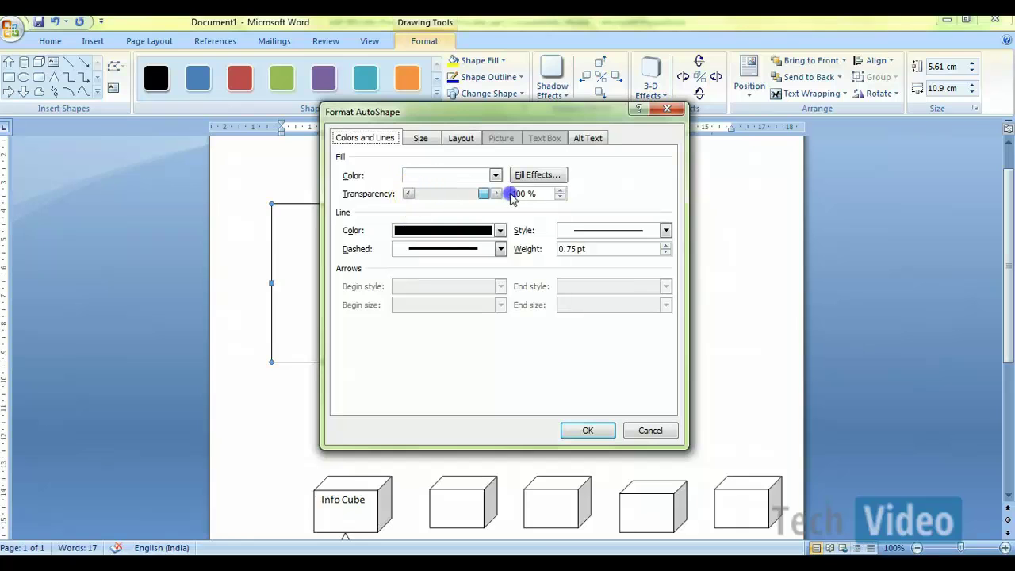
click(576, 433)
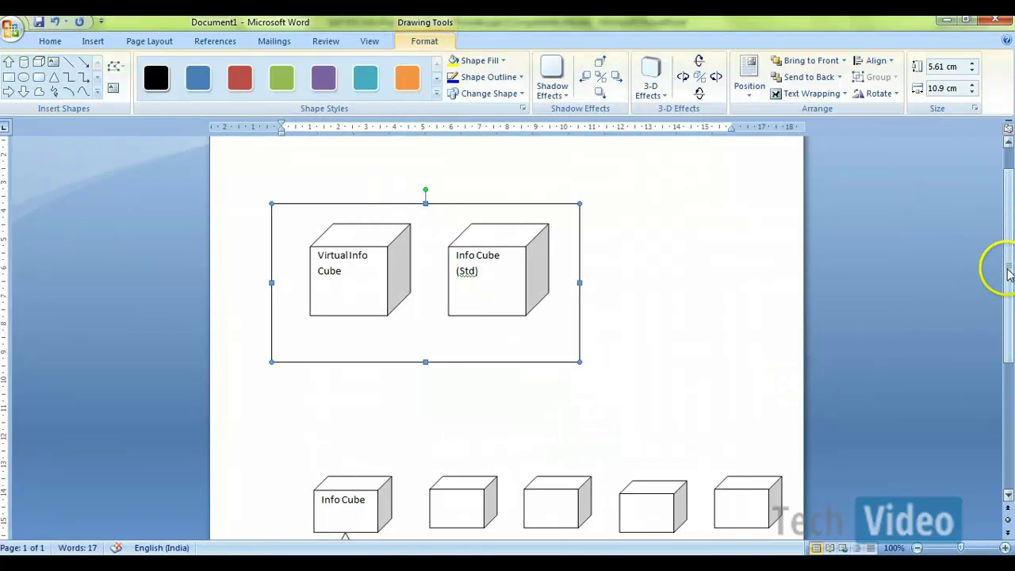
Step: Switch to the SAP Data Warehousing Workbench, view the HybridProvider creation dialog for Info Area for SAP BW Tutorials, and cancel it
drag(1008, 274, 983, 446)
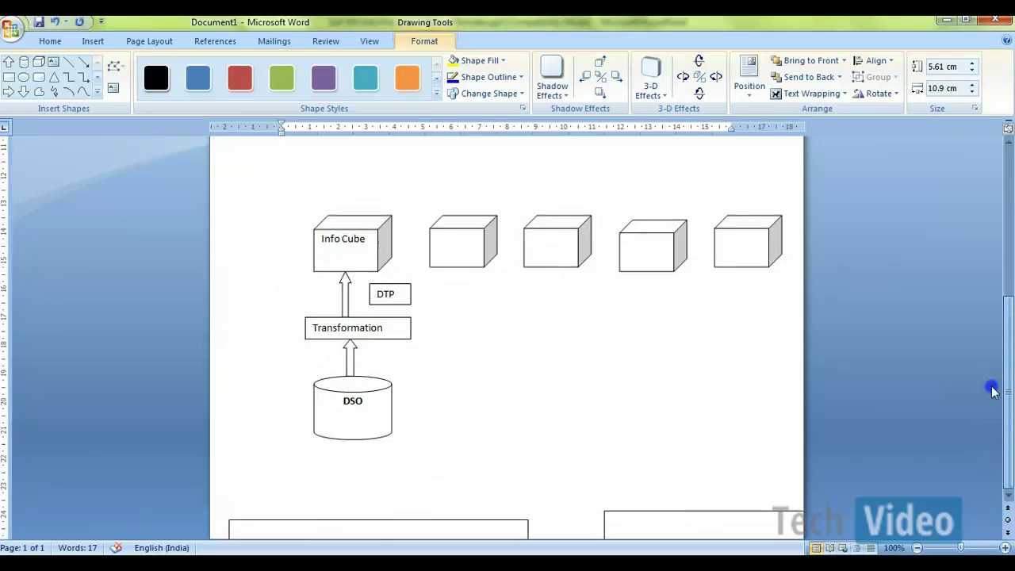
scroll(990, 352, up, 7)
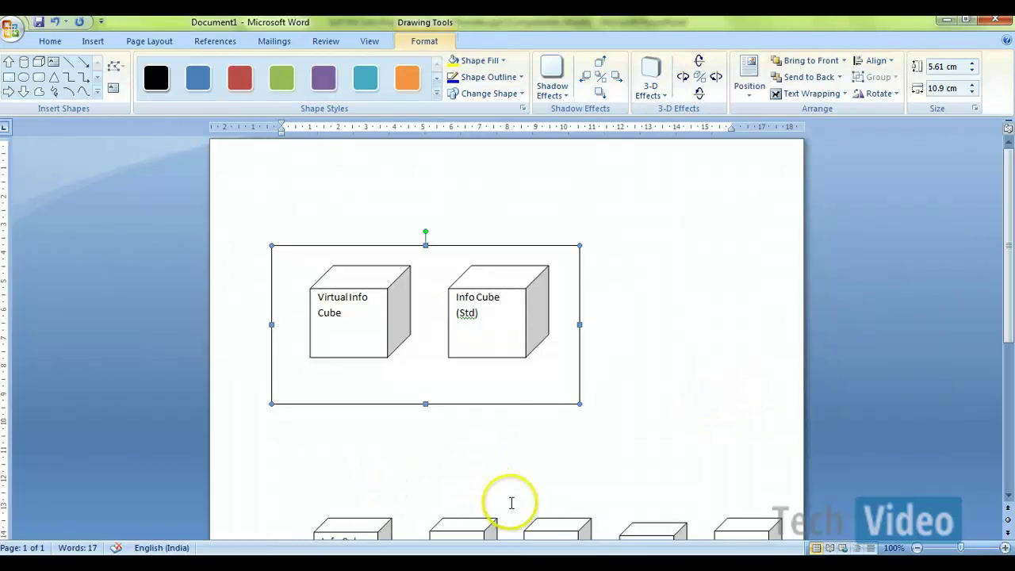
click(523, 566)
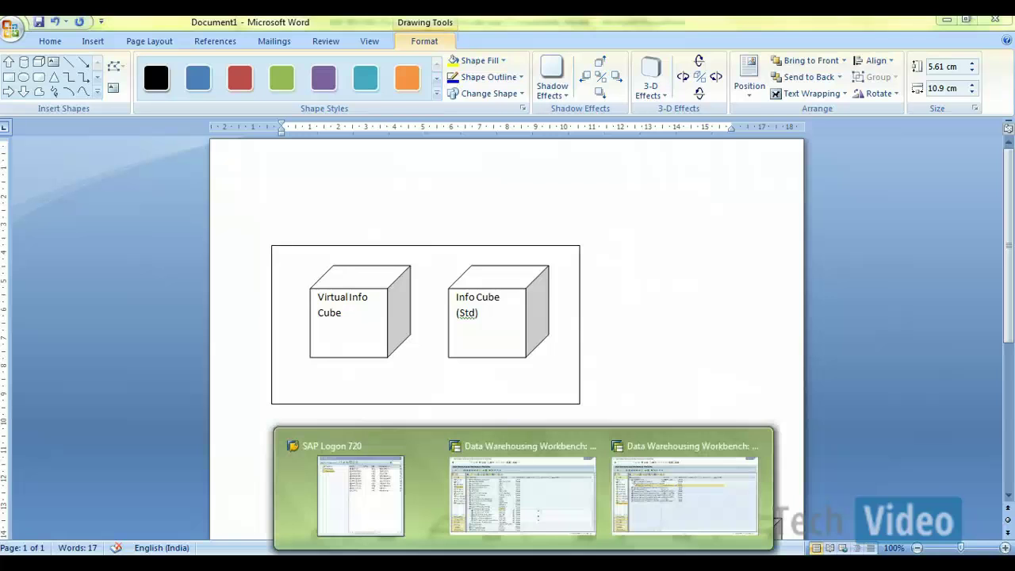
click(516, 499)
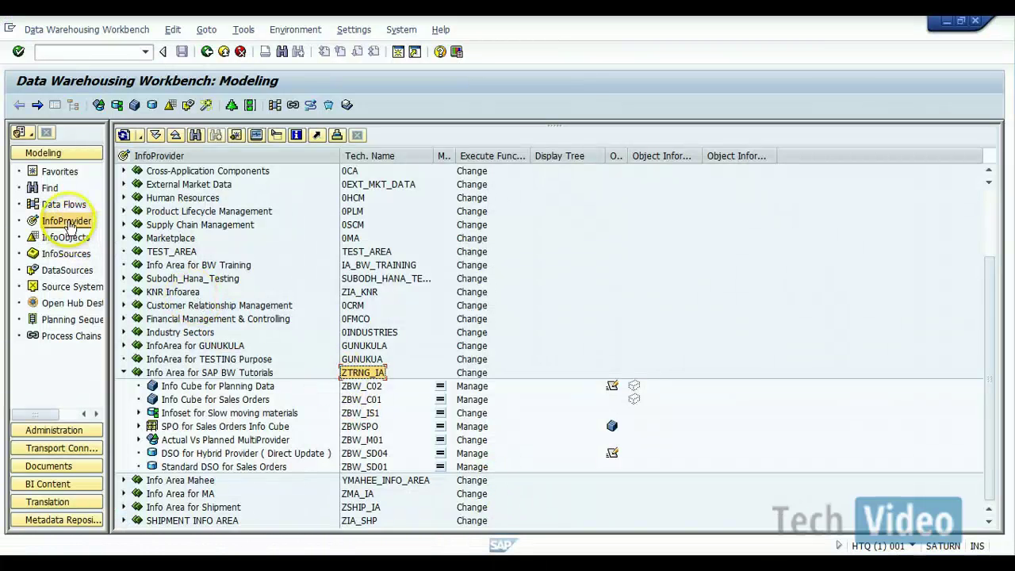
right_click(375, 377)
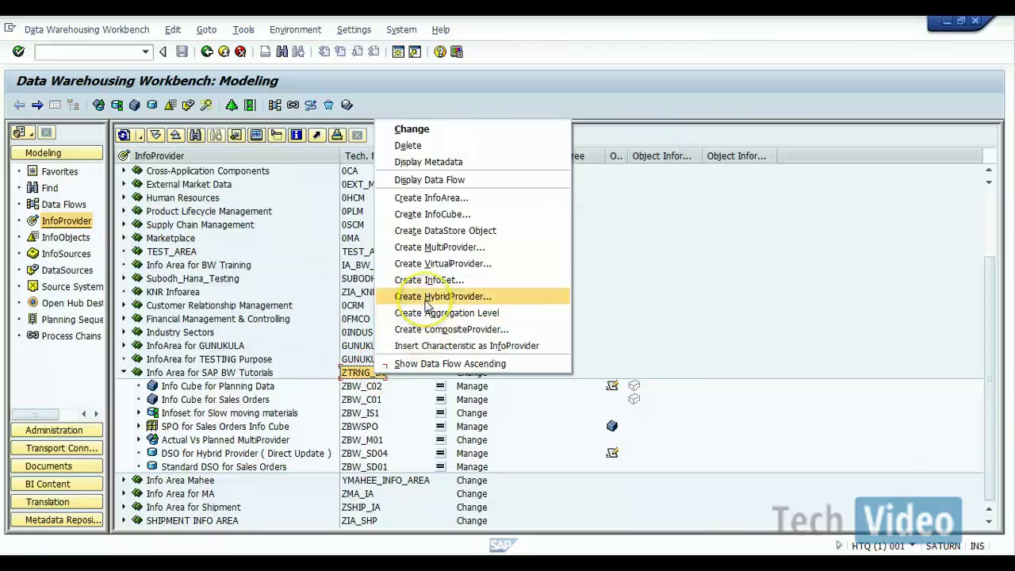
click(428, 298)
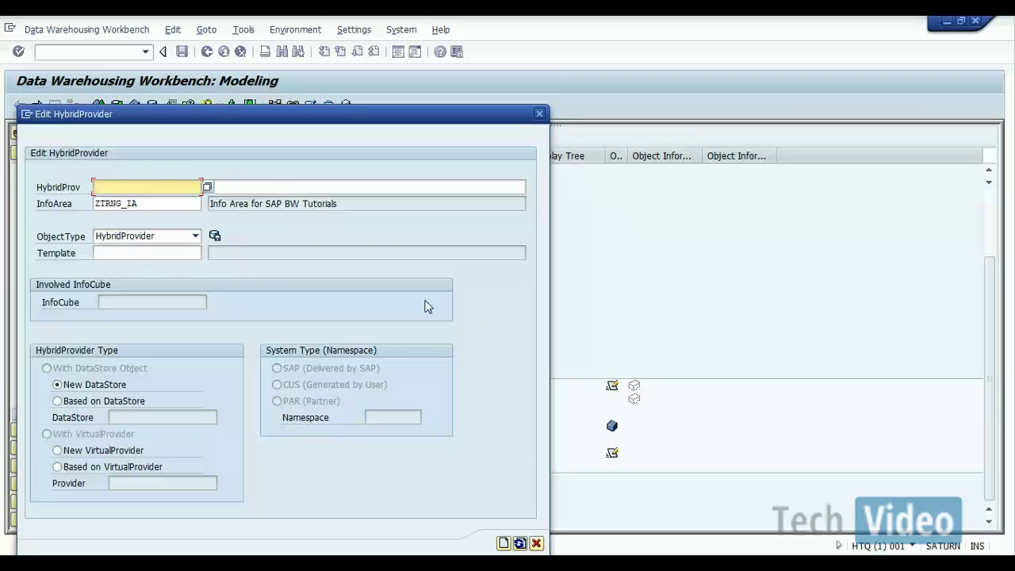
click(536, 543)
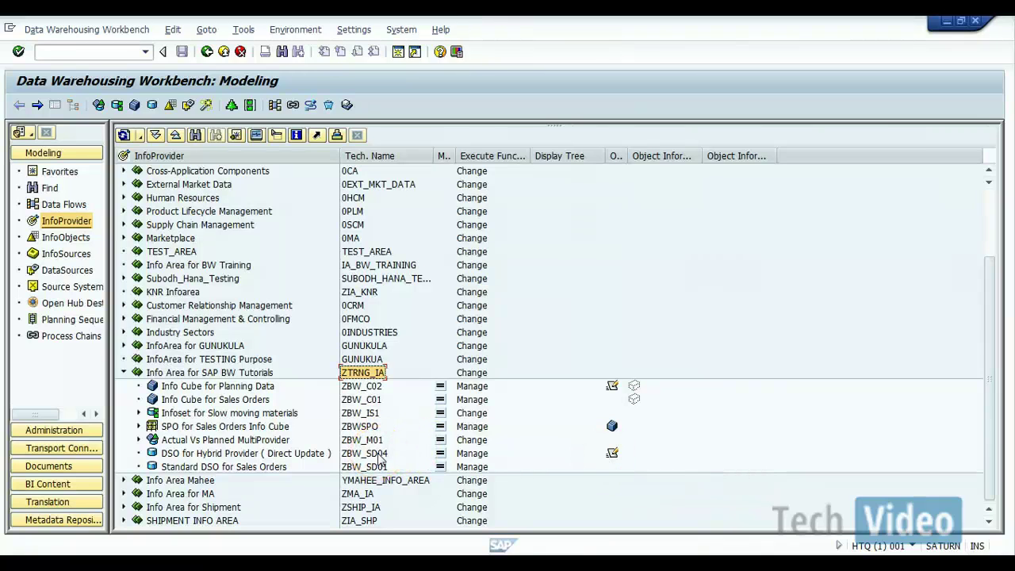
Step: Start a HybridProvider in Info Area for SAP BW Tutorials named ZBW_HP1 with the description "Hybrid provider for Sales Data"
right_click(362, 378)
click(501, 298)
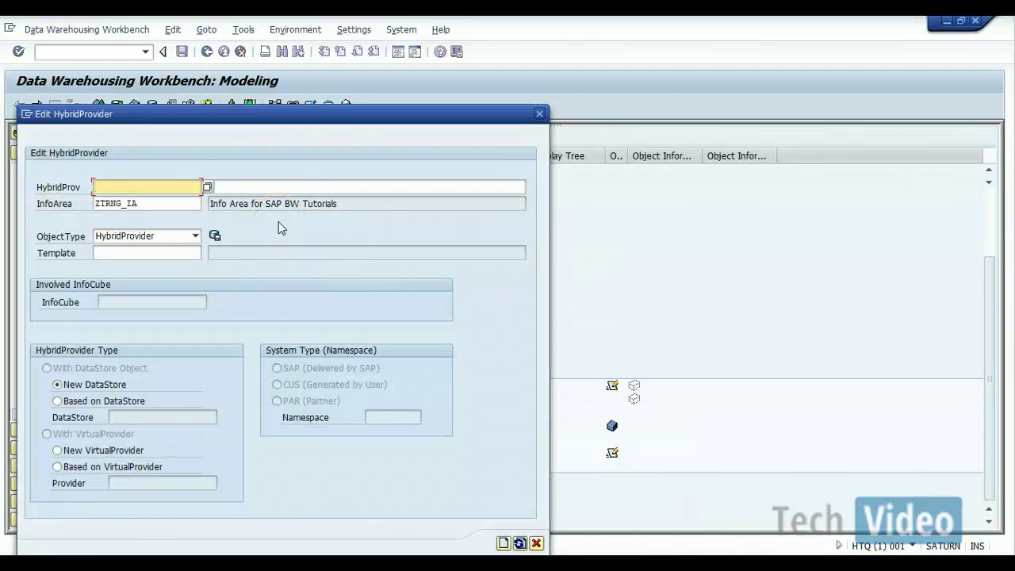
text(ZBW_HP1)
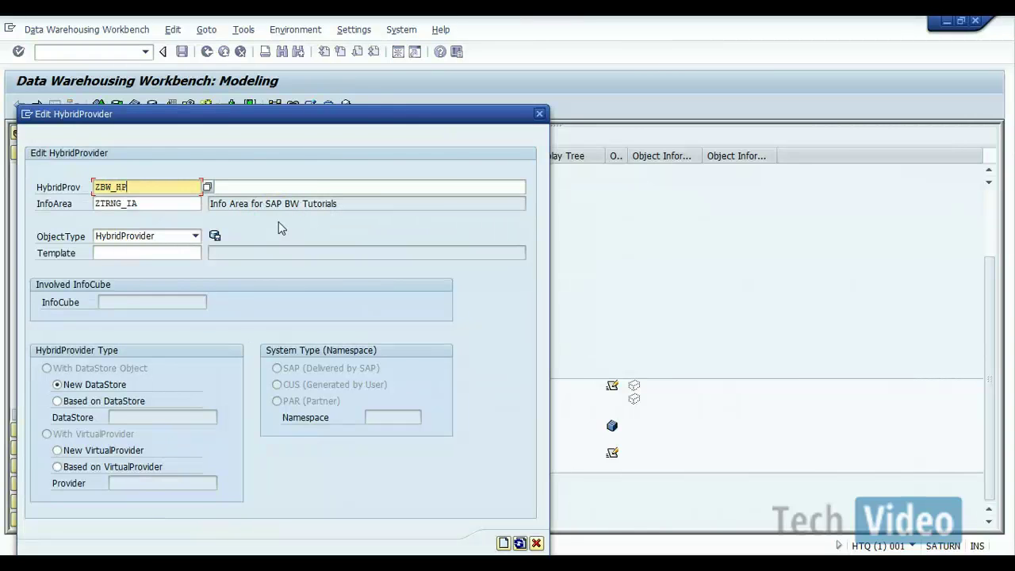
click(256, 185)
text(Hyb)
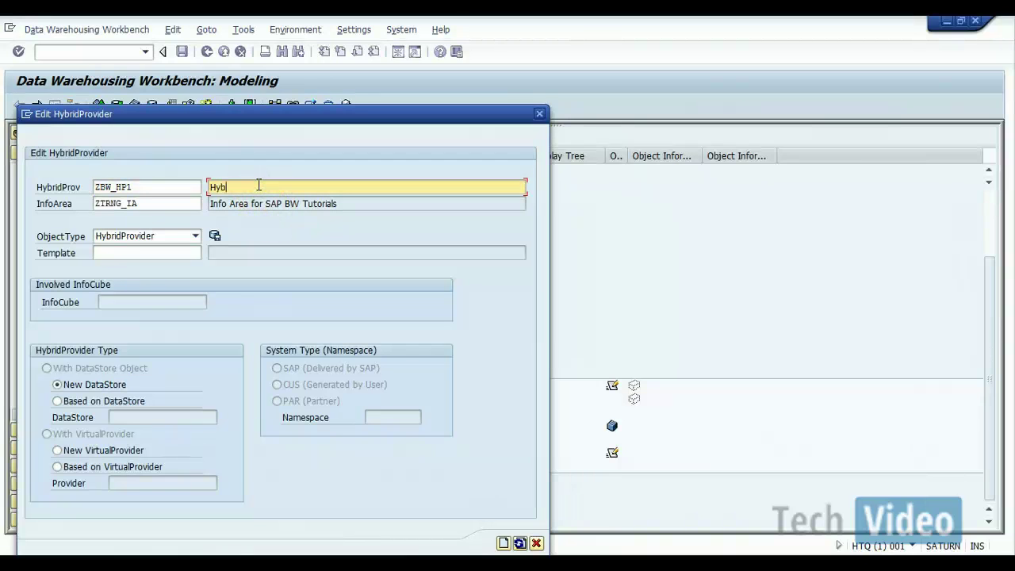
text(rid provide)
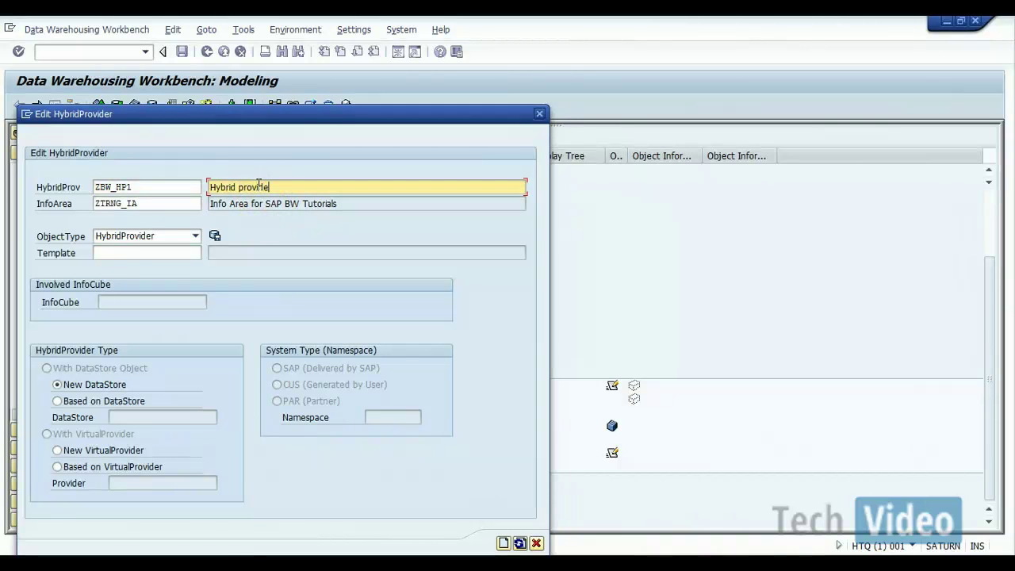
text(r for Sales Data)
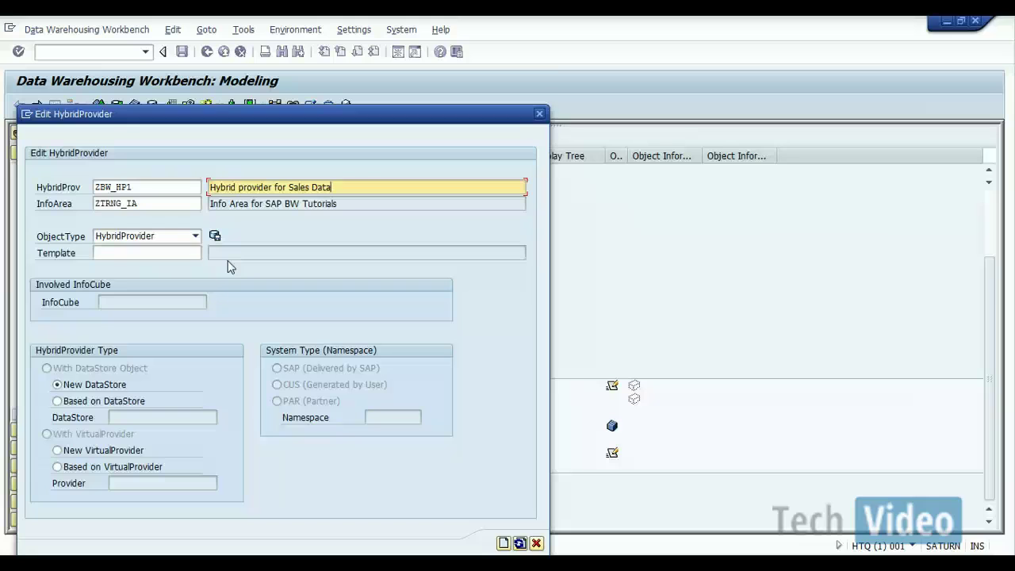
Step: Try to create the HybridProvider based on the existing DataStore ZBW_SD04
click(57, 385)
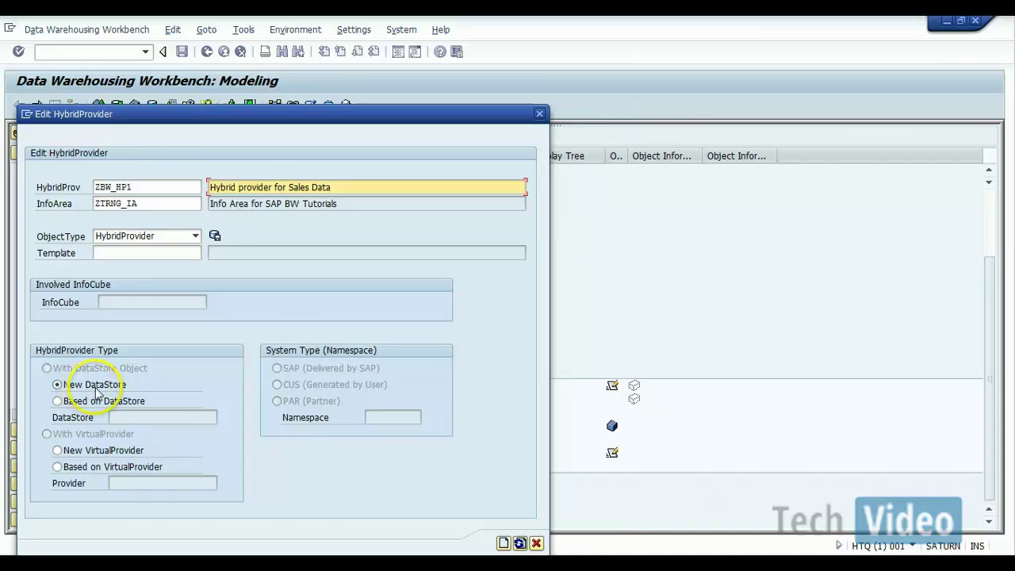
click(58, 401)
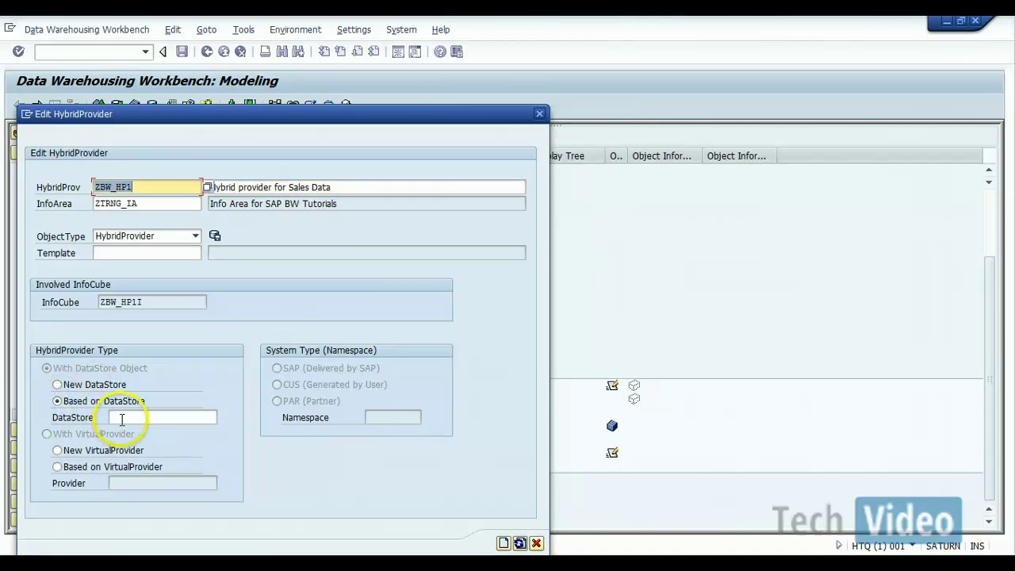
click(121, 417)
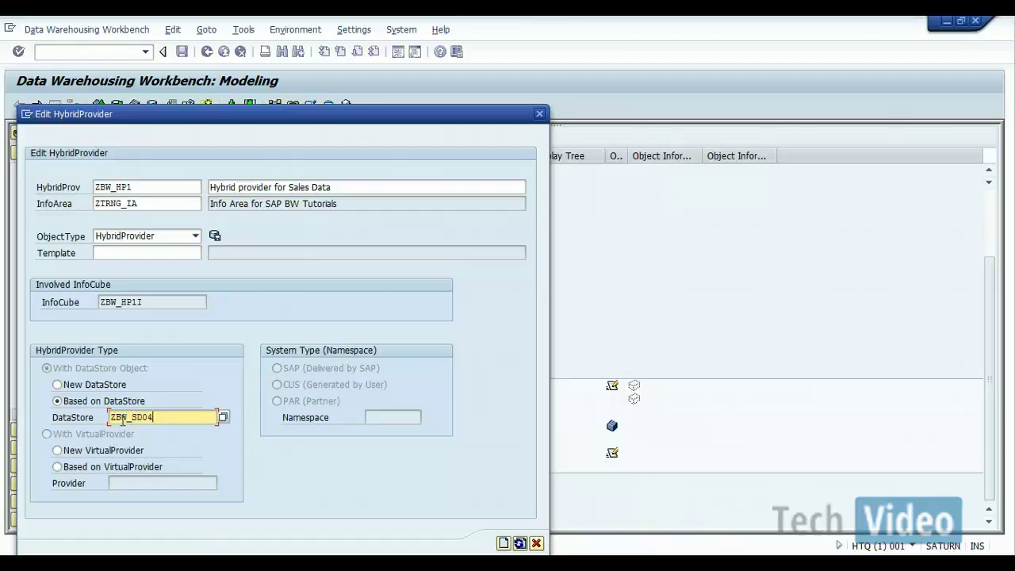
click(503, 543)
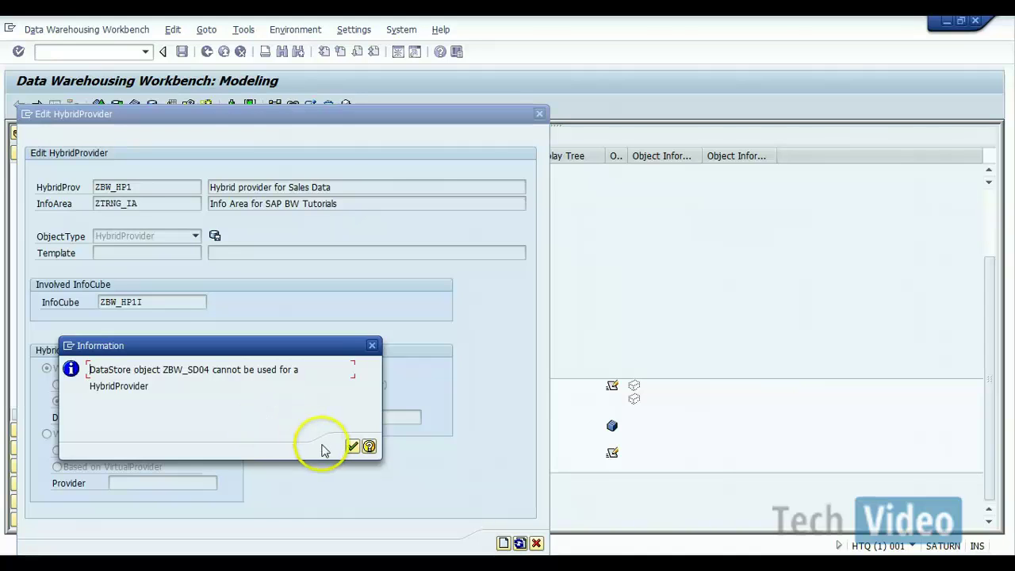
click(352, 447)
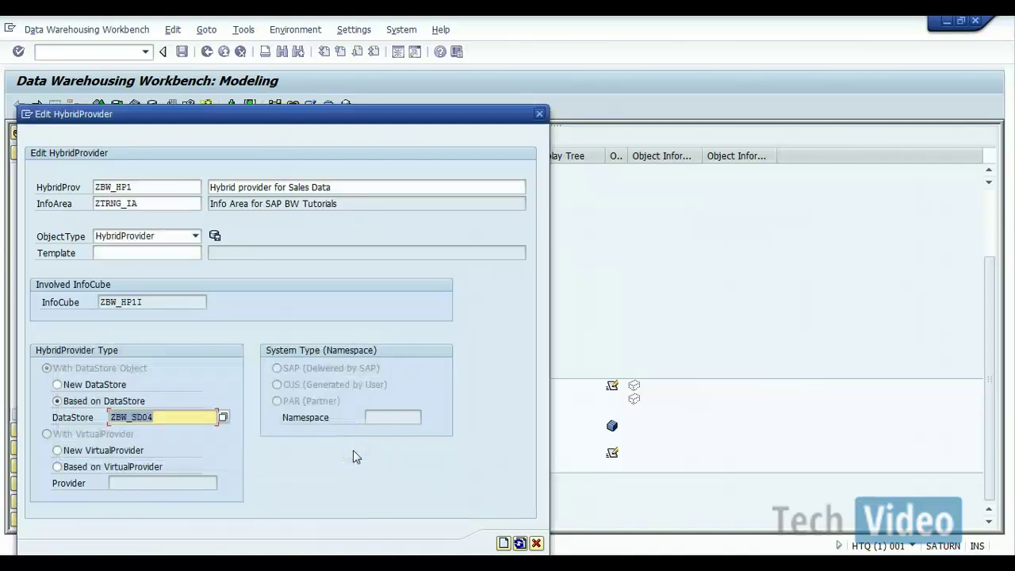
Step: Clear the DataStore entry and cancel the HybridProvider creation
click(197, 414)
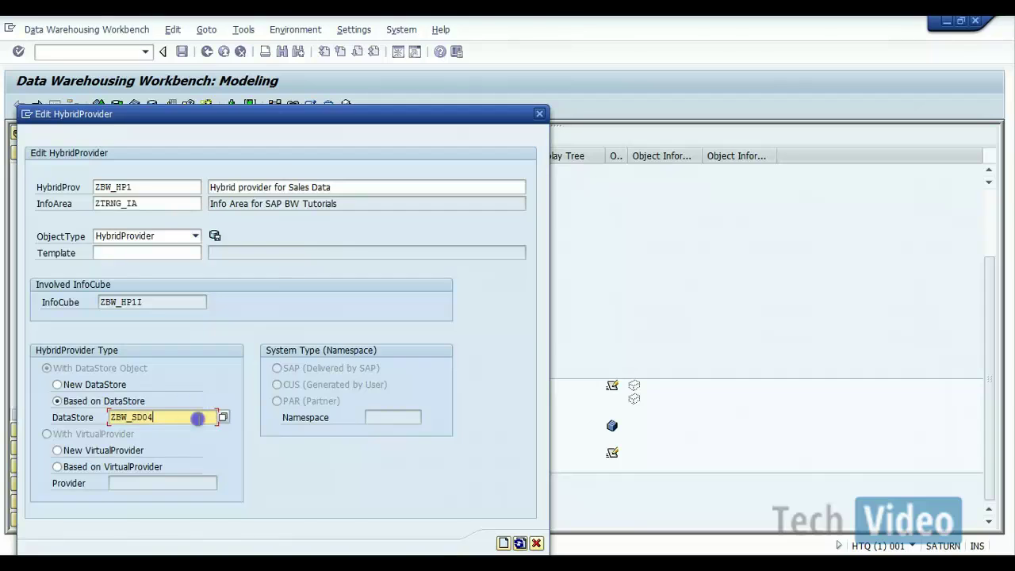
key(BackSpace)
key(BackSpace)
key(BackSpace)
key(BackSpace)
key(BackSpace)
key(BackSpace)
key(BackSpace)
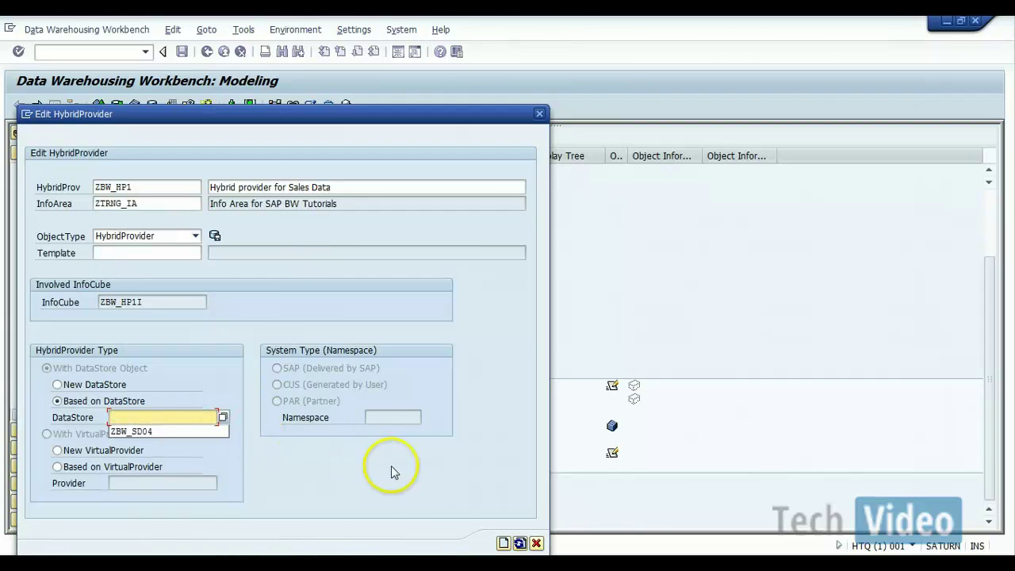
click(537, 543)
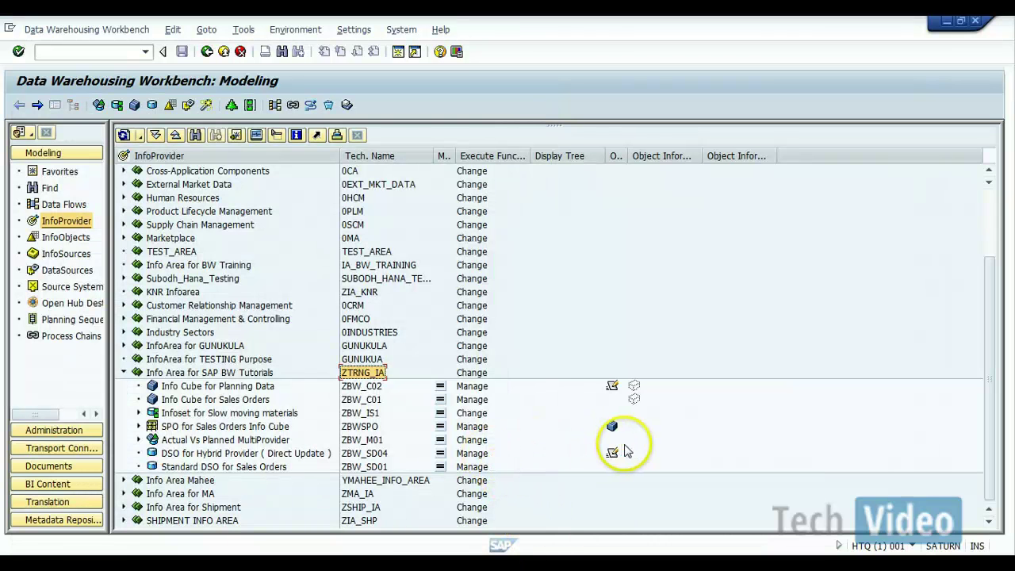
Step: Check the management view of the DataStore object ZBW_SD04, then open its definition in edit mode
click(483, 455)
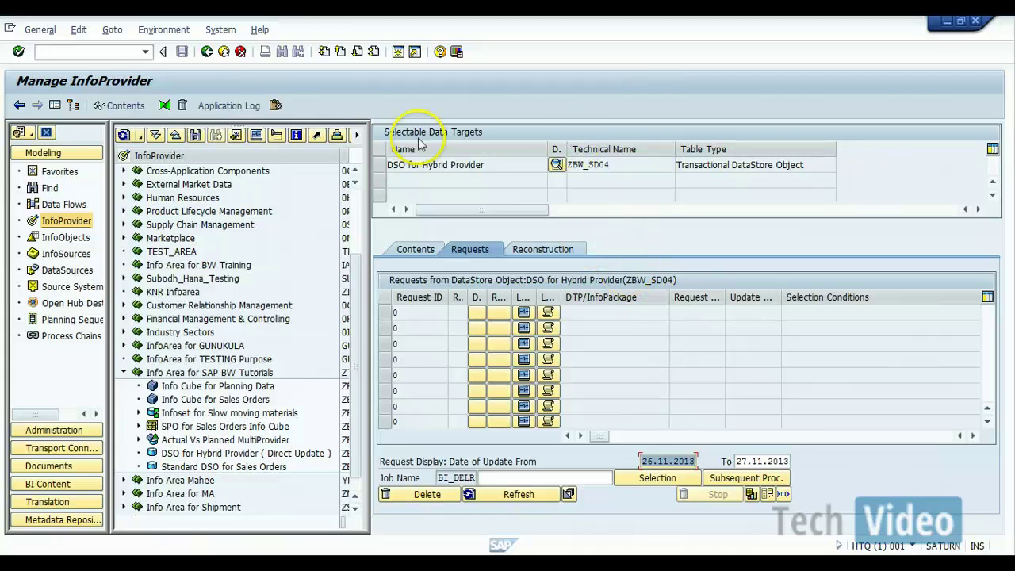
click(206, 51)
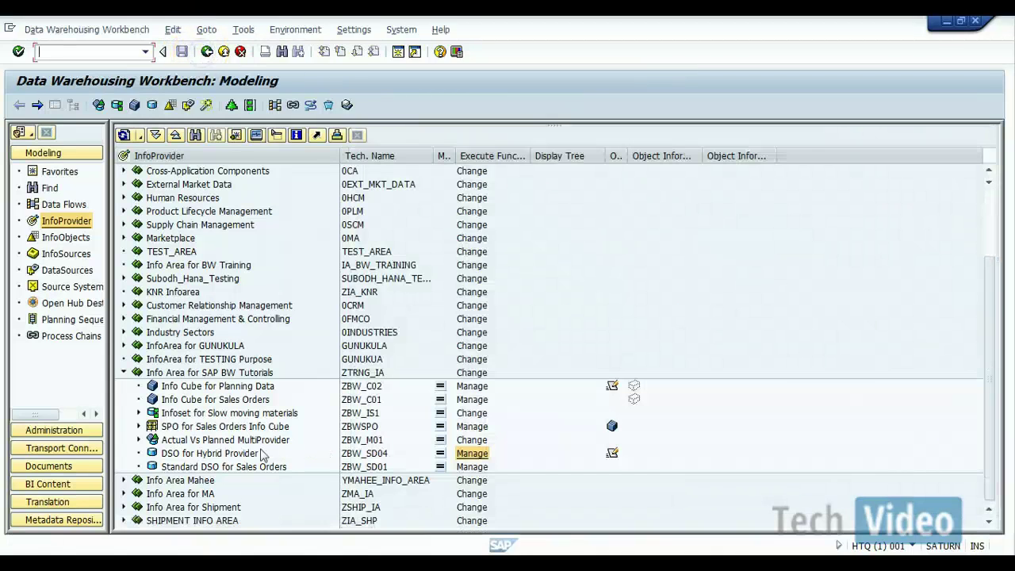
click(349, 455)
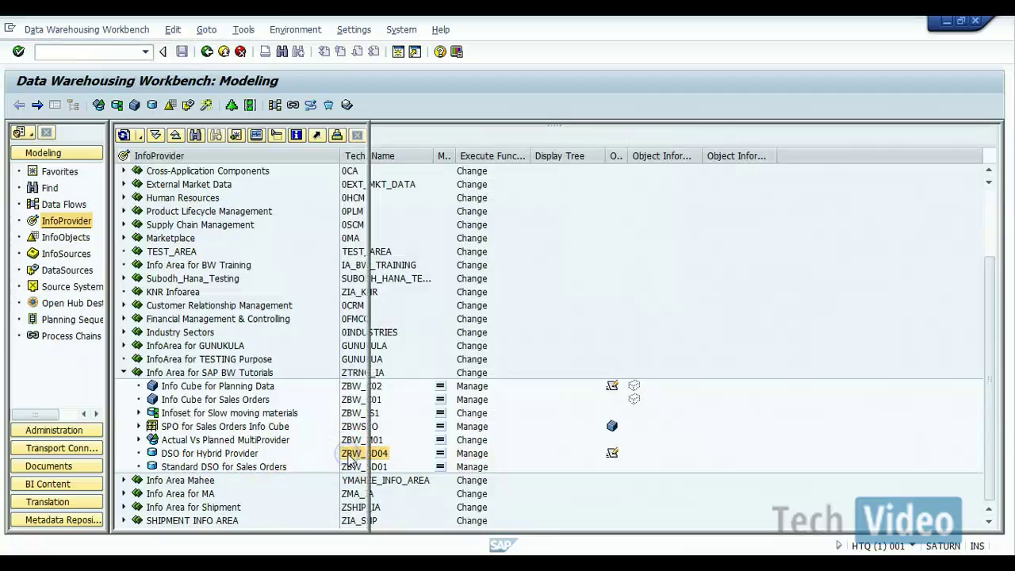
double_click(348, 456)
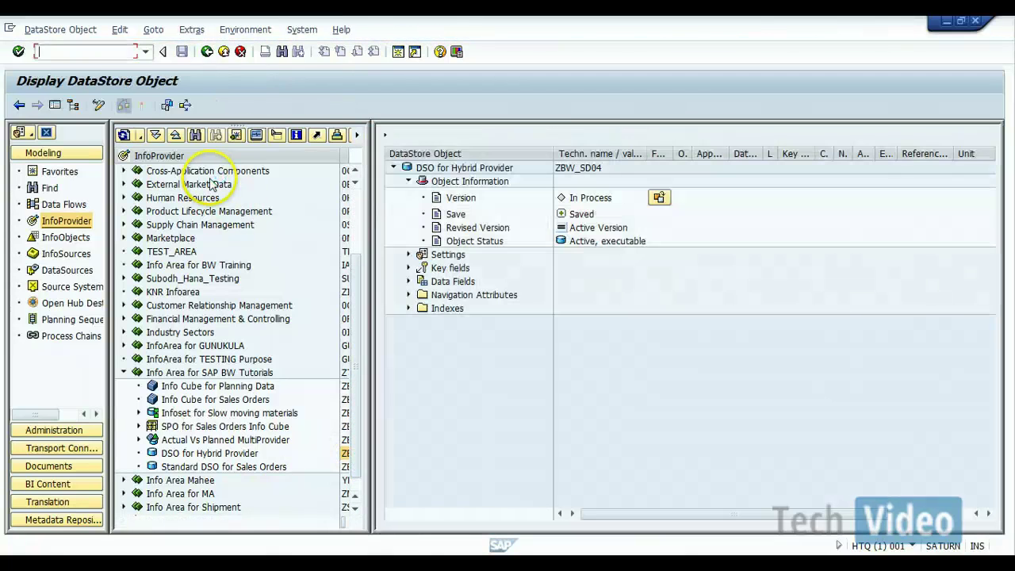
click(96, 105)
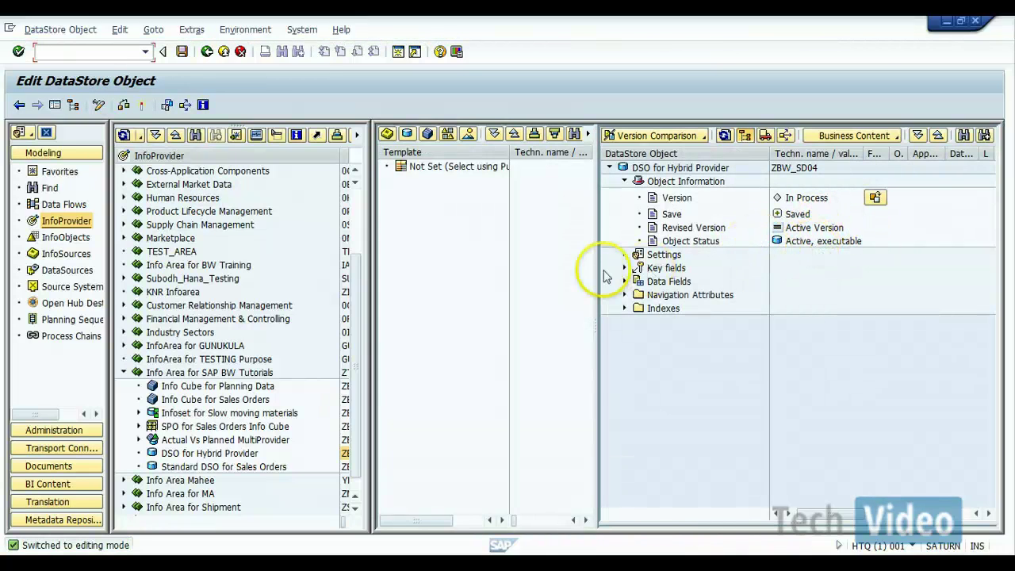
Step: Set the DataStore object's type to Standard, activate it, and return to the InfoProvider overview
click(624, 254)
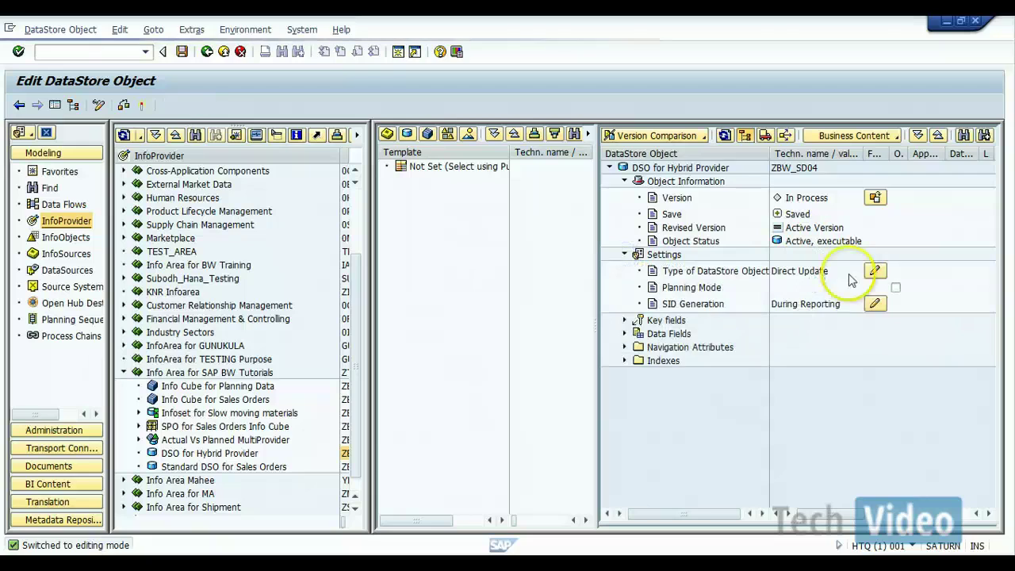
click(875, 271)
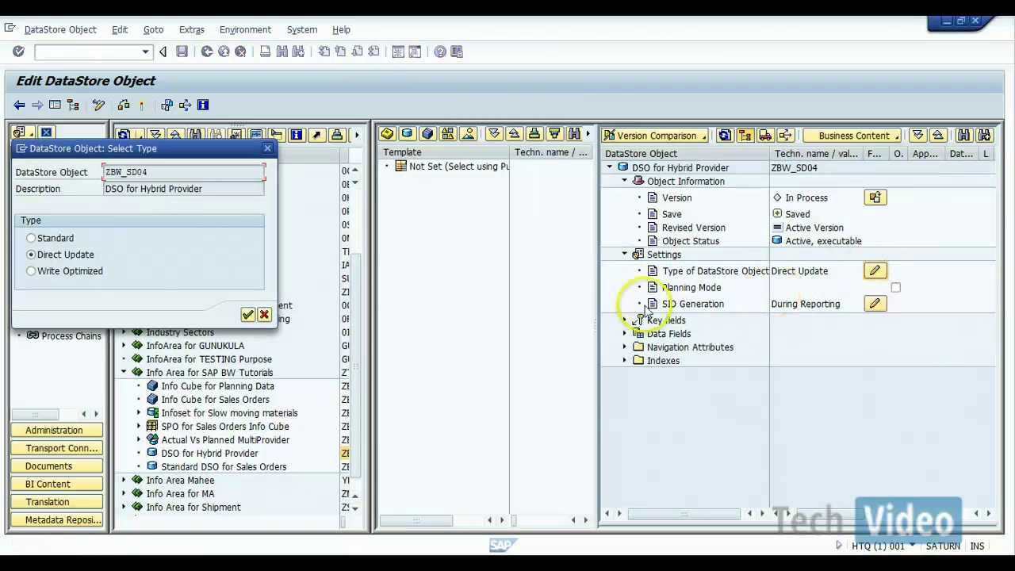
click(32, 238)
click(248, 315)
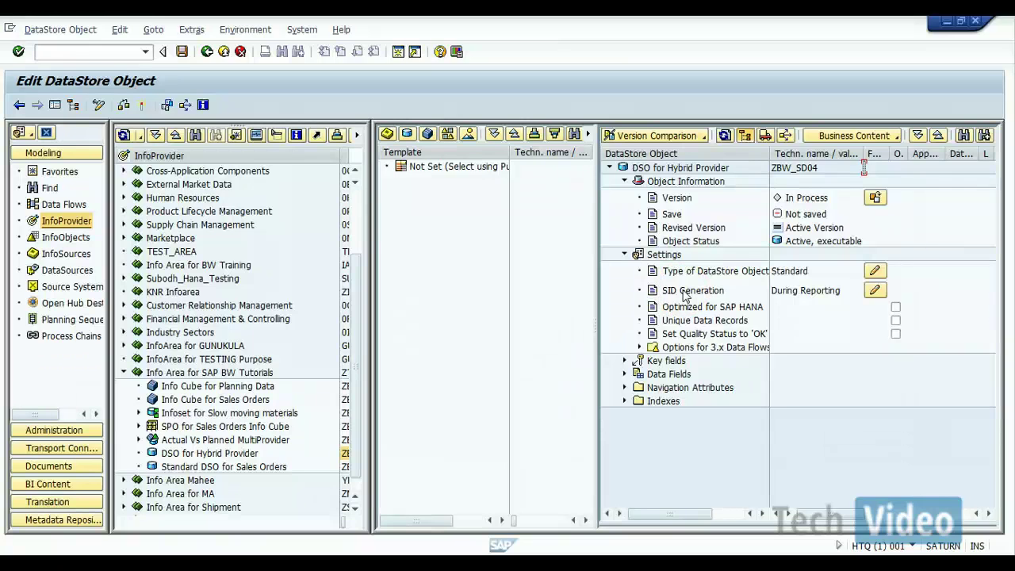
click(142, 107)
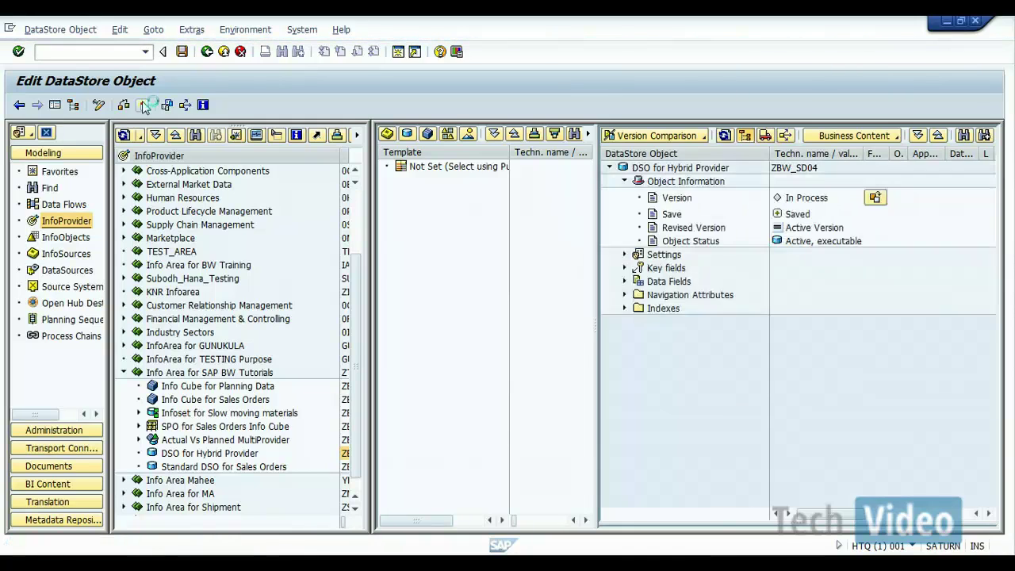
click(204, 56)
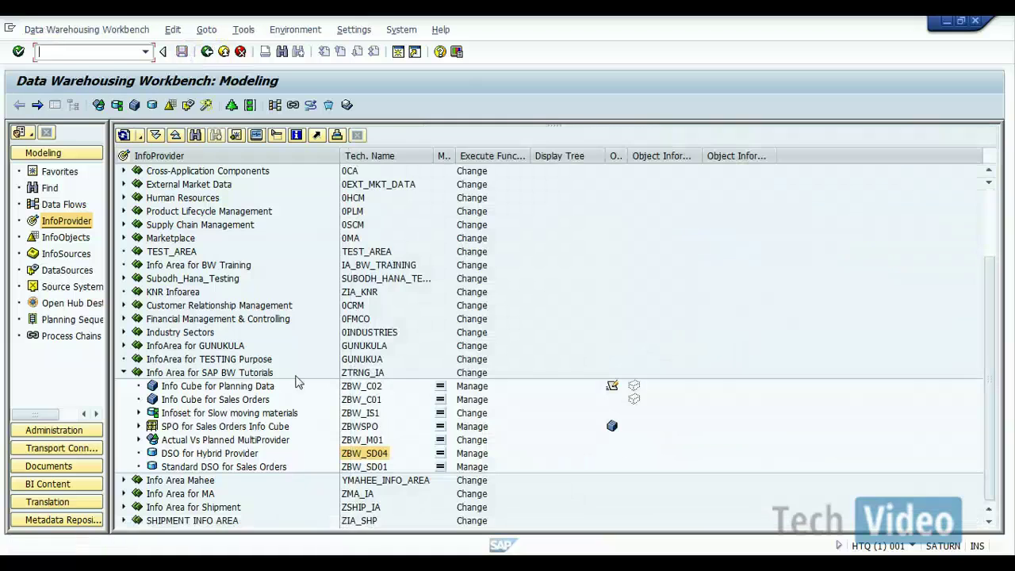
Step: Start a HybridProvider in Info Area for SAP BW Tutorials named ZBW_HP1 with the description "Hybrid Provider for Sales Data"
right_click(371, 373)
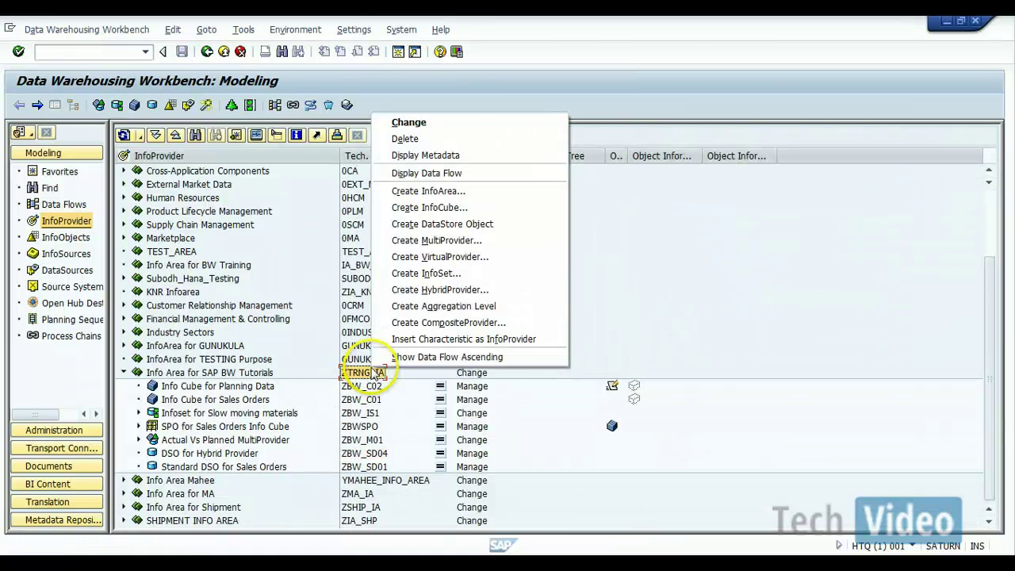
click(455, 290)
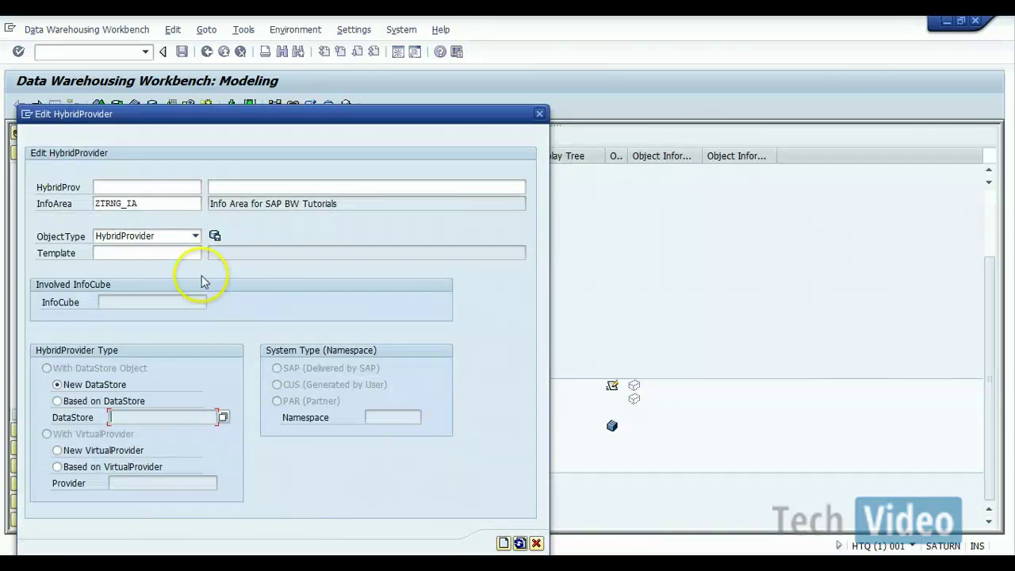
click(164, 187)
text(z)
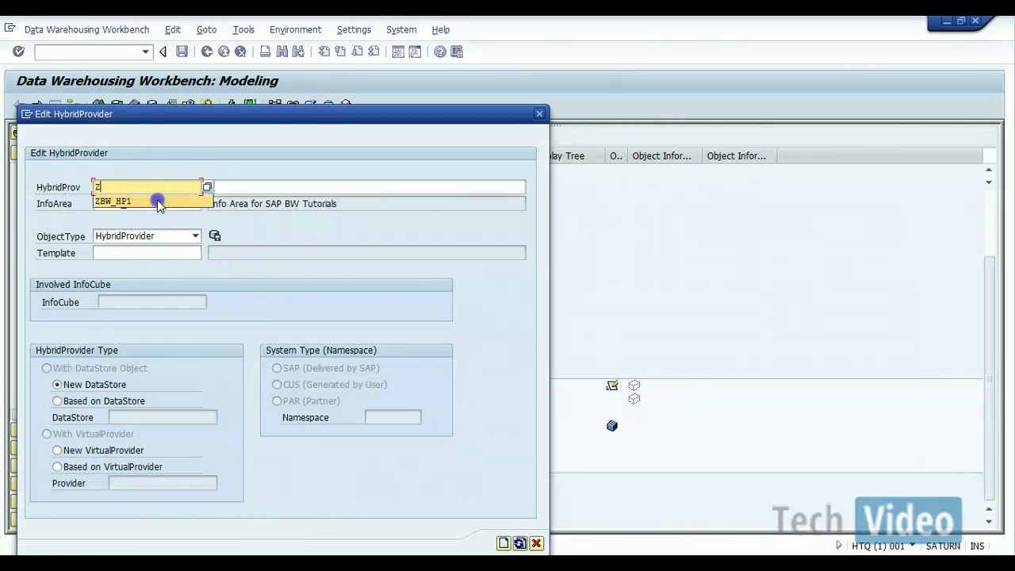
click(157, 201)
click(244, 182)
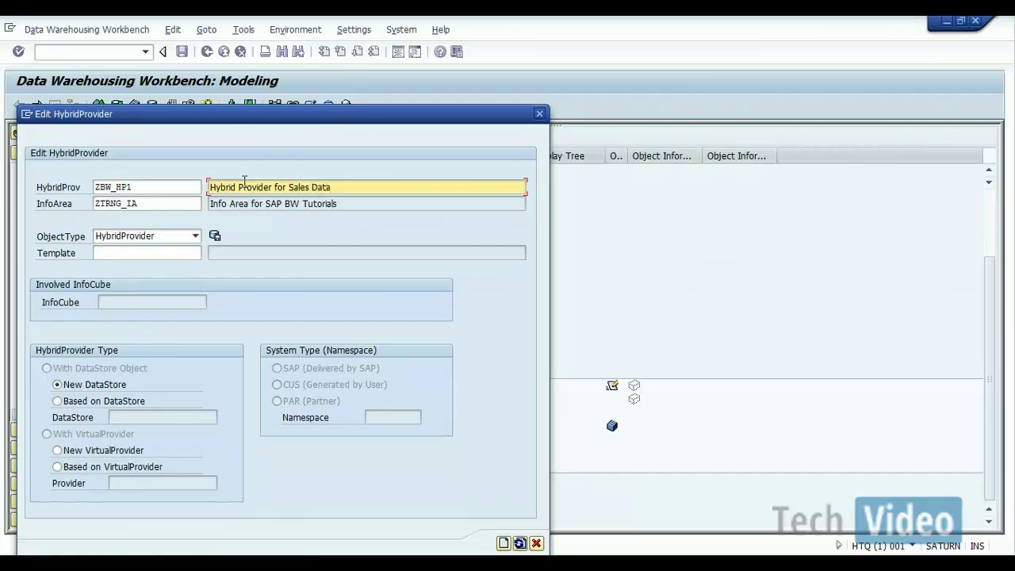
Step: Base the HybridProvider on the existing DataStore ZBW_SD04 and create it, accepting the warning
click(59, 401)
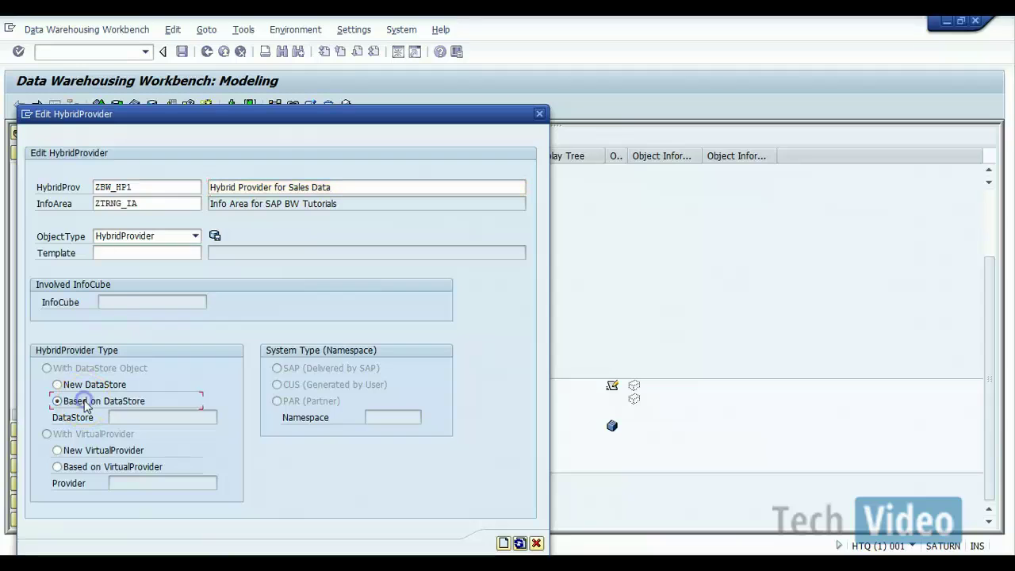
click(129, 417)
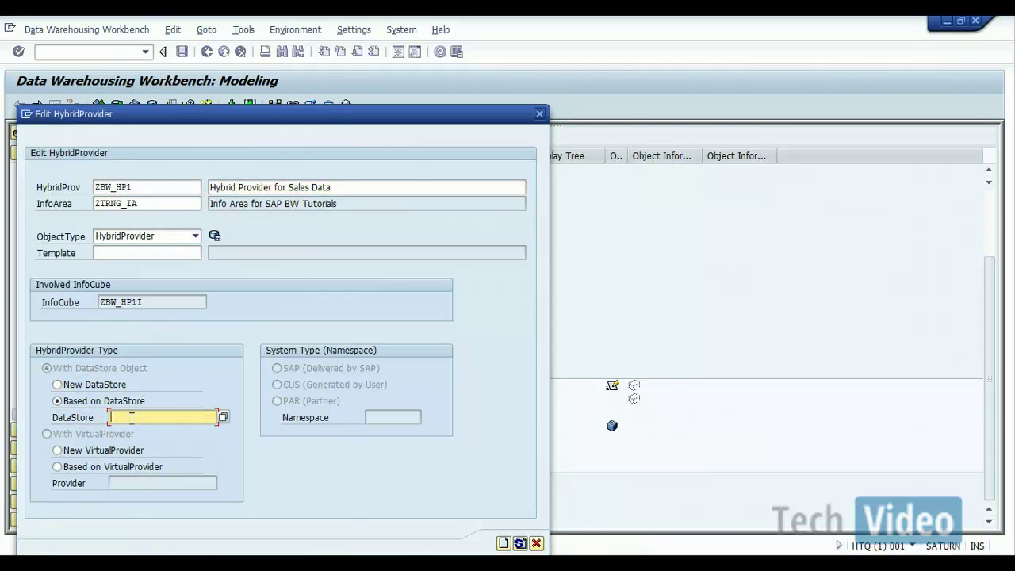
text(ZBW)
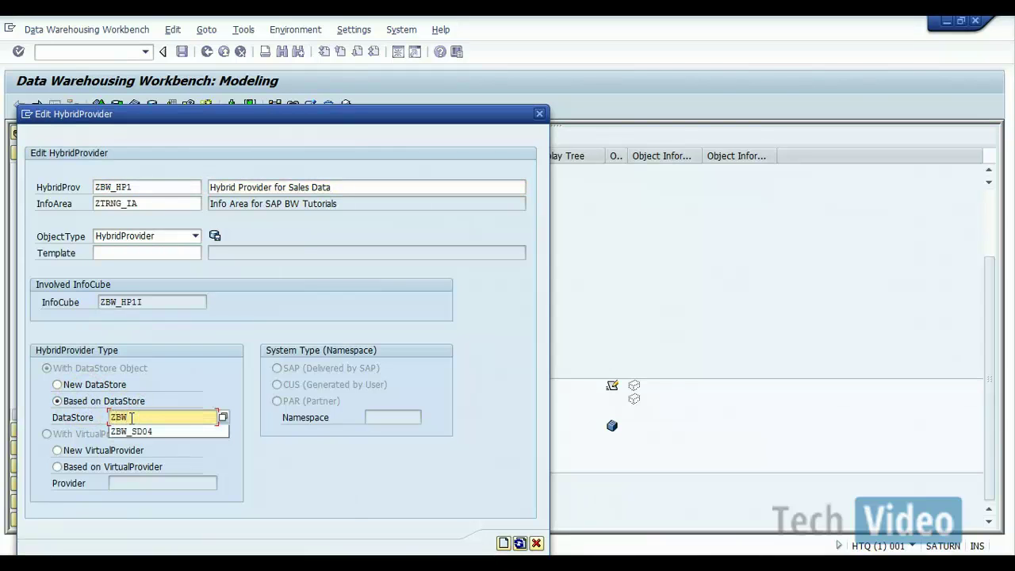
key(Down)
key(Return)
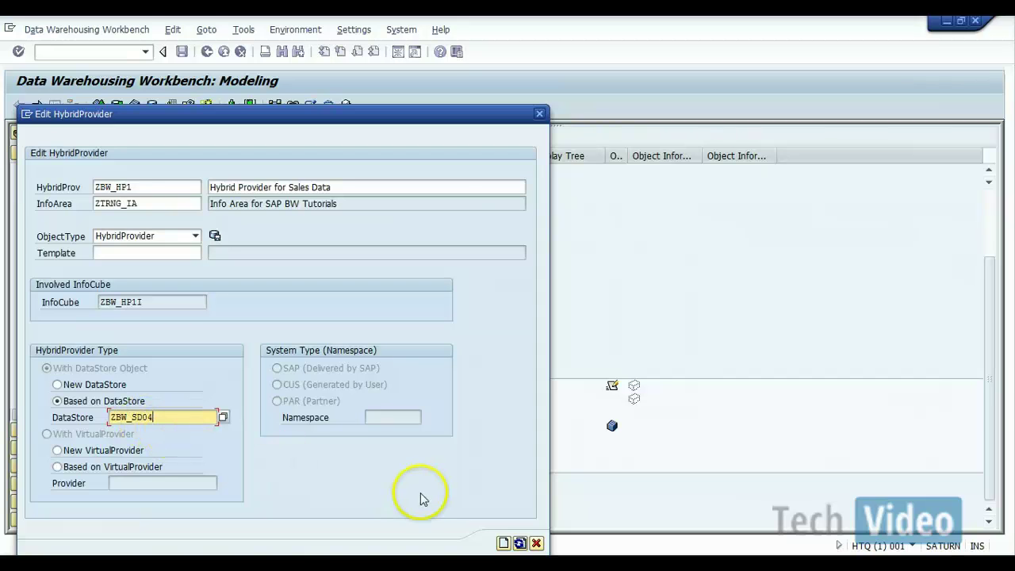
click(503, 543)
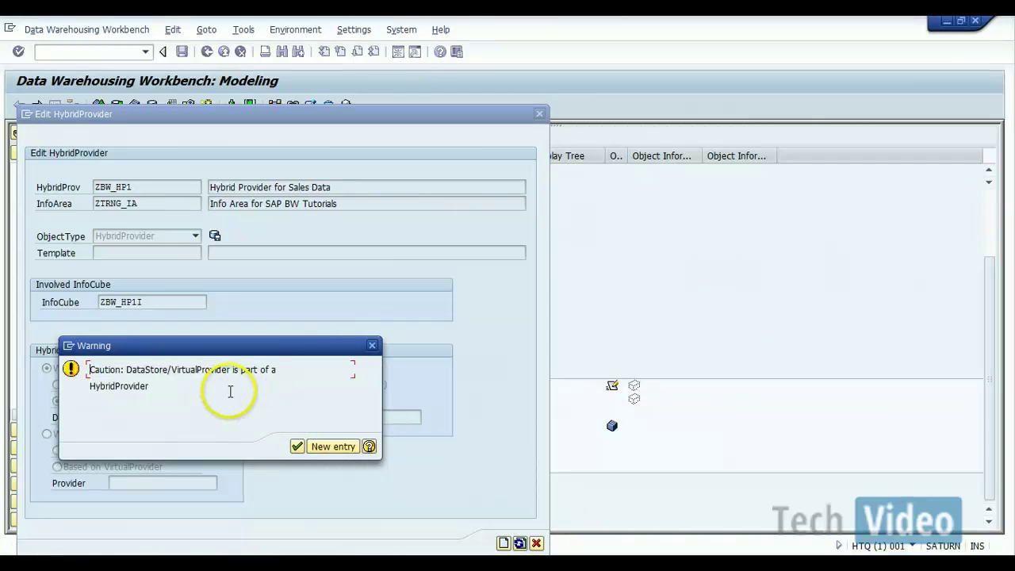
click(297, 448)
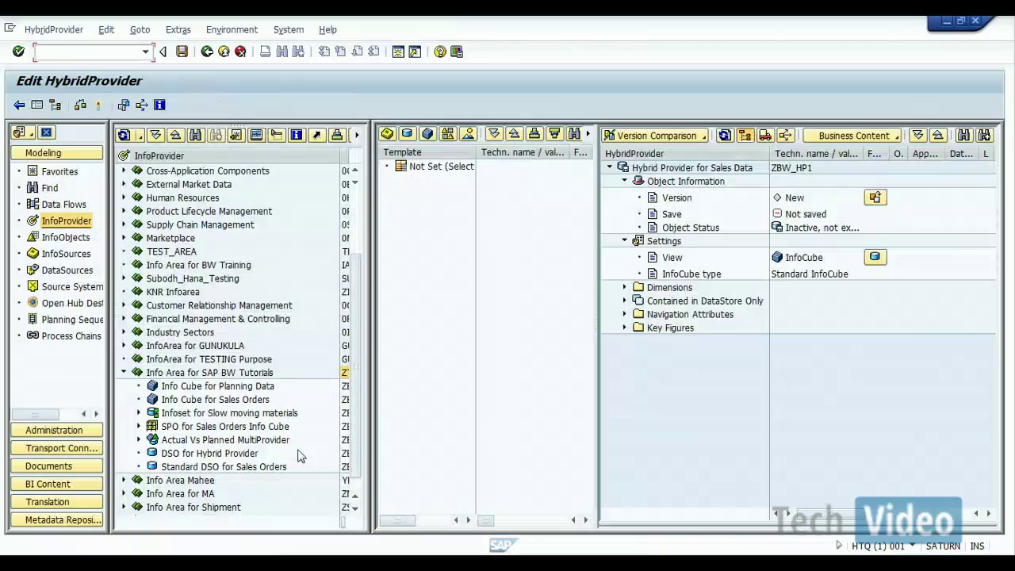
Step: Examine the HybridProvider's dimensions with the navigation area hidden, and compare its InfoCube and DataStore object views
click(624, 288)
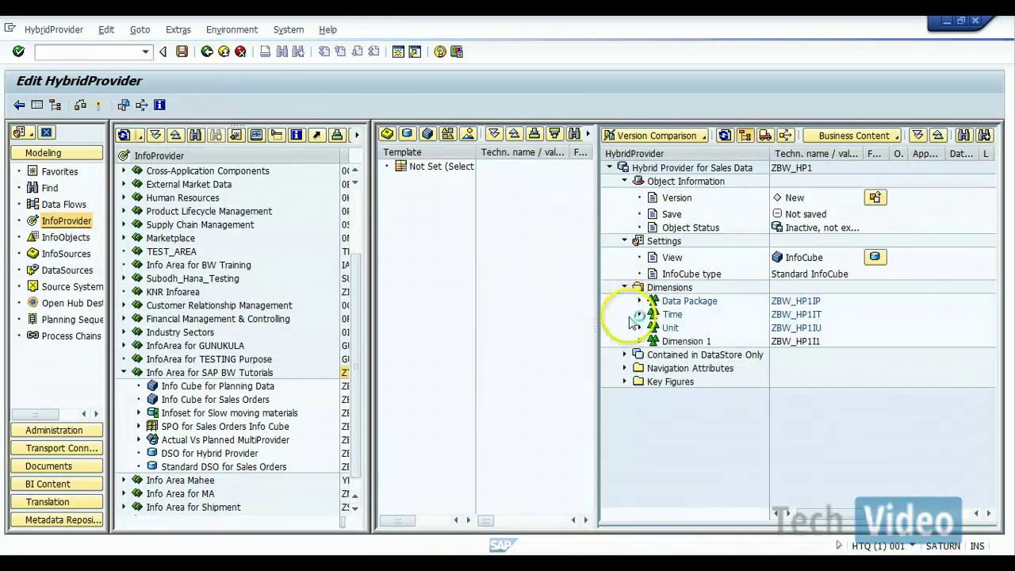
click(638, 340)
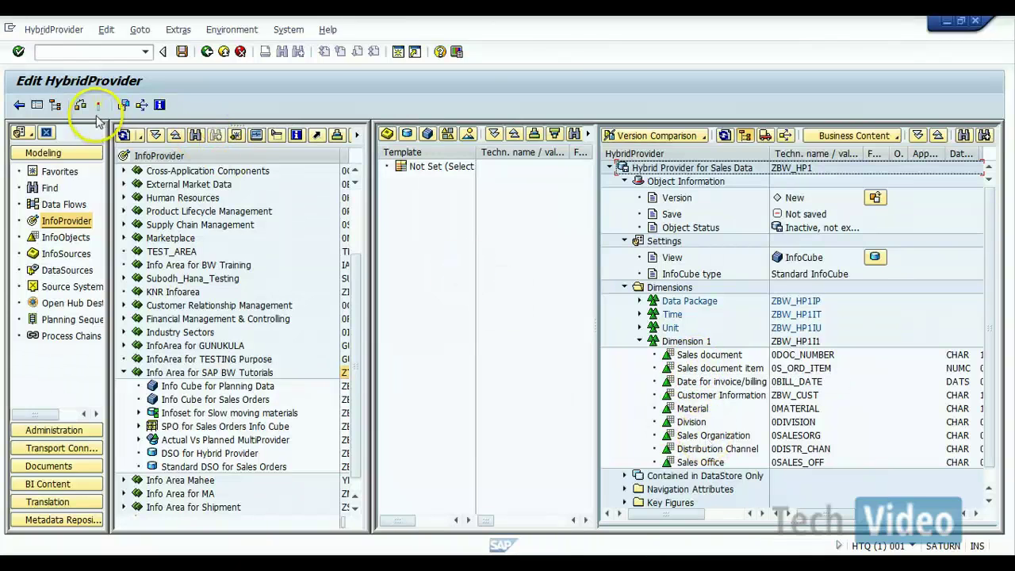
click(38, 108)
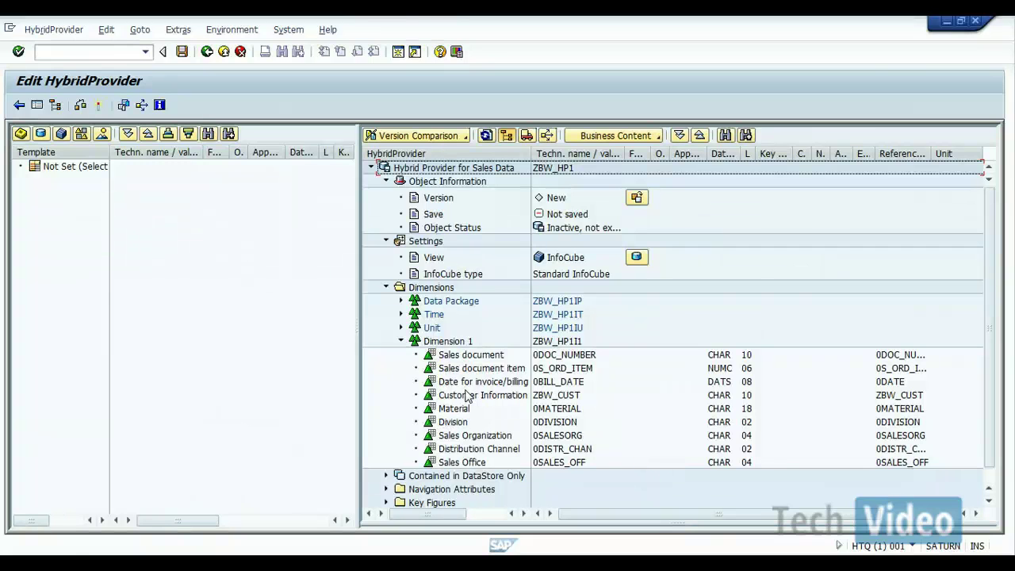
click(636, 256)
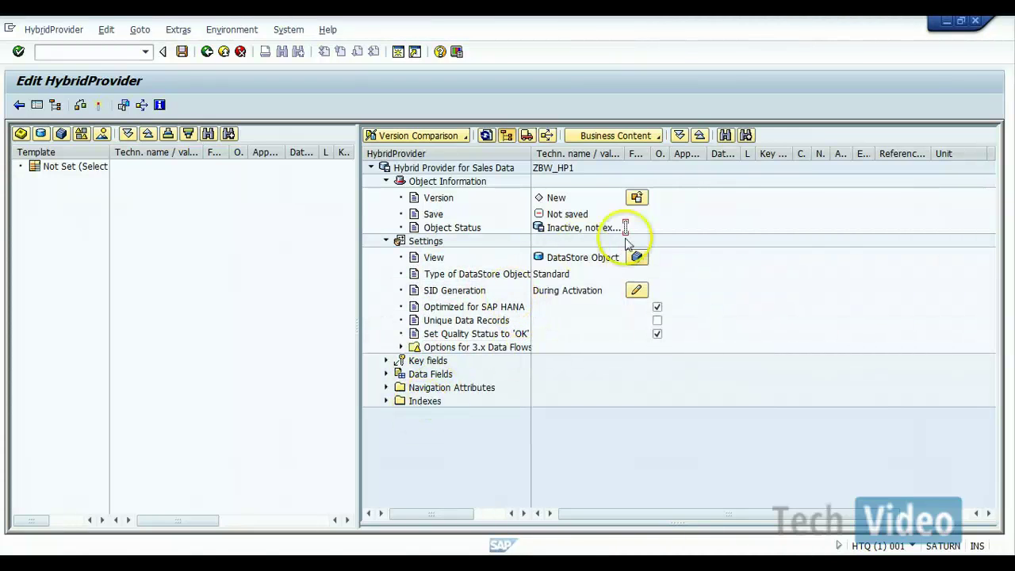
click(638, 258)
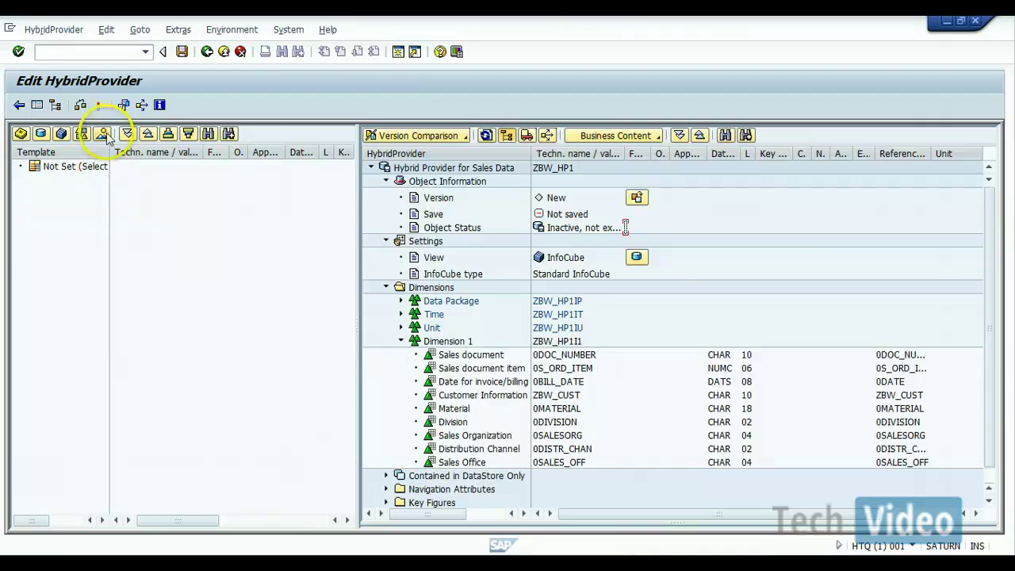
Step: Activate the HybridProvider ZBW_HP1 and return to the InfoProvider overview
click(99, 106)
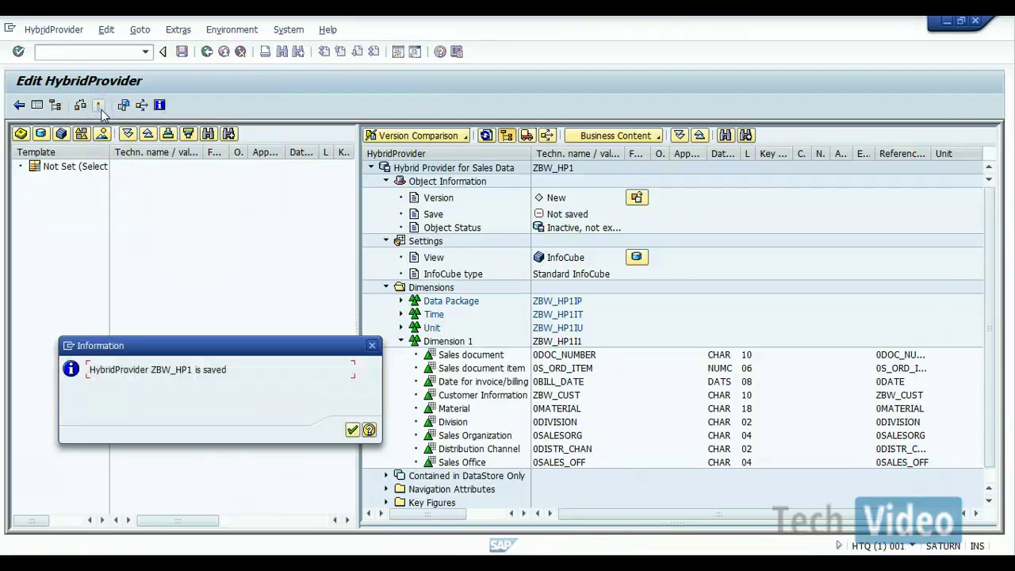
click(352, 432)
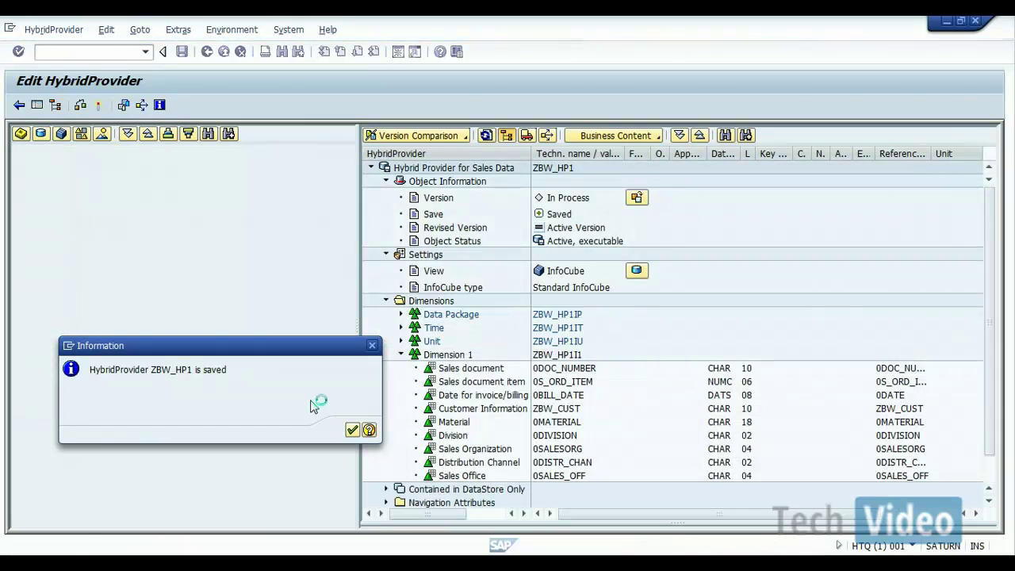
key(Return)
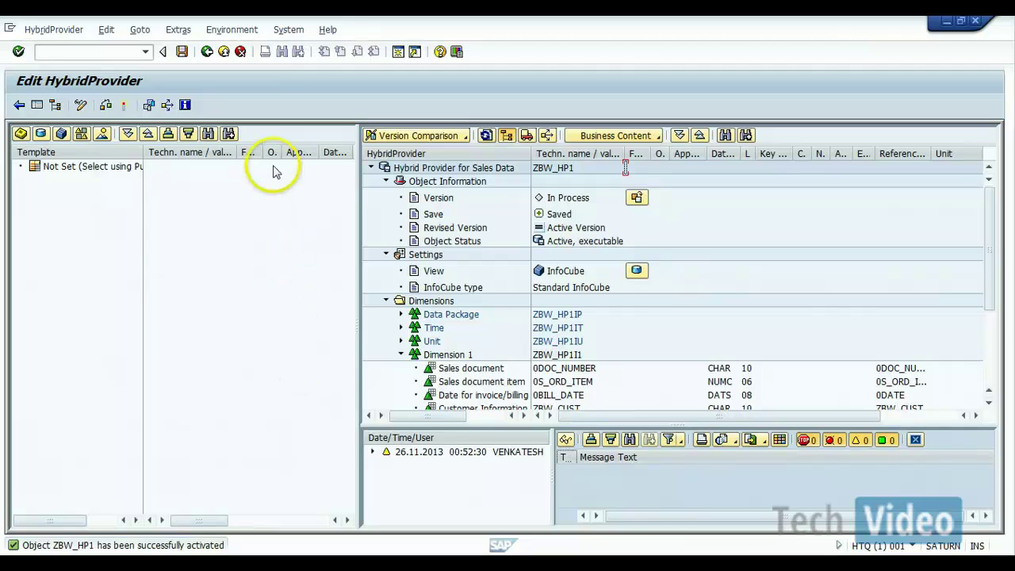
click(205, 52)
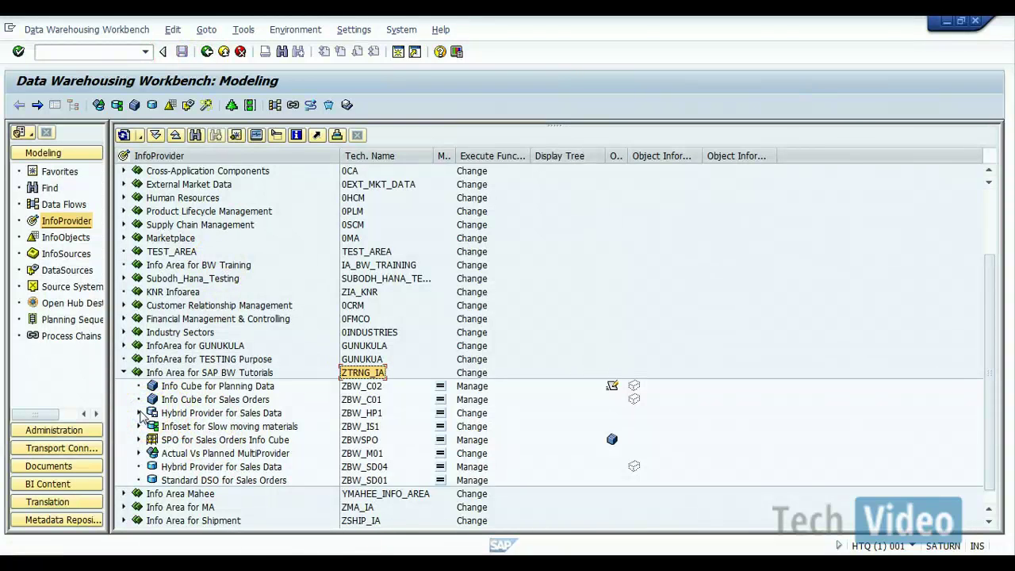
Step: Expand the HybridProvider ZBW_HP1 to examine its InfoCube, DataStore object, transformation and data transfer process
click(139, 413)
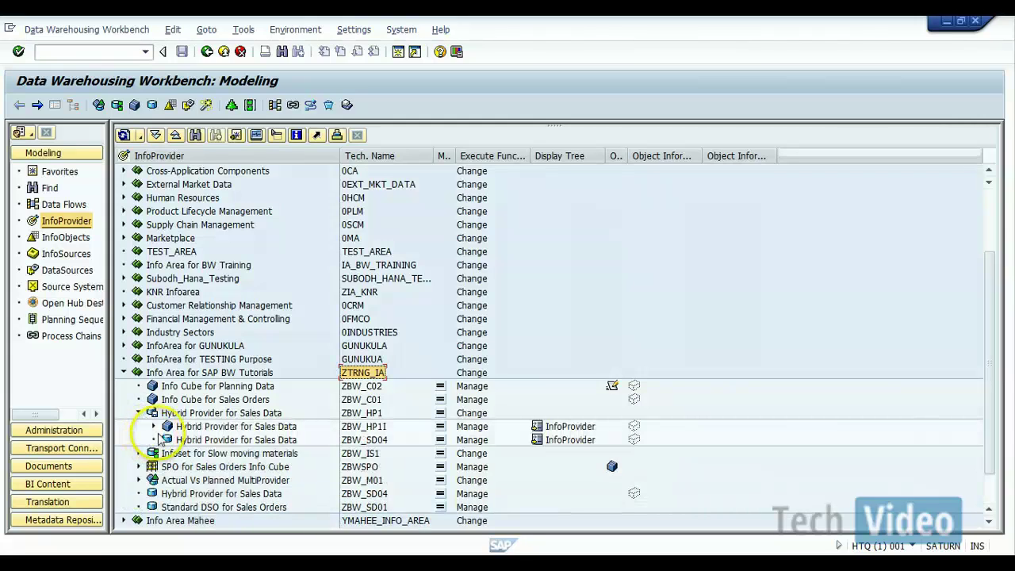
click(154, 426)
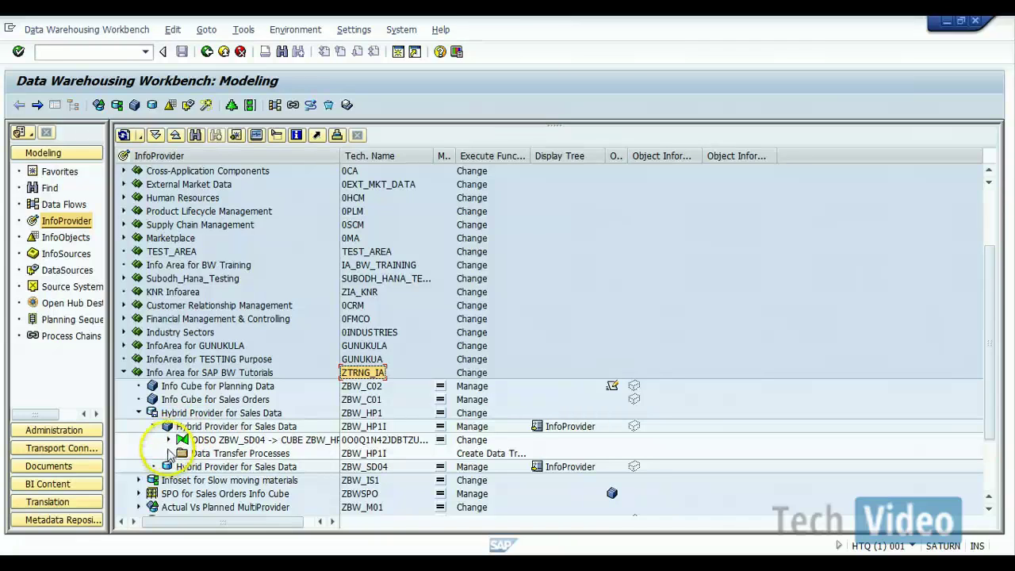
click(168, 439)
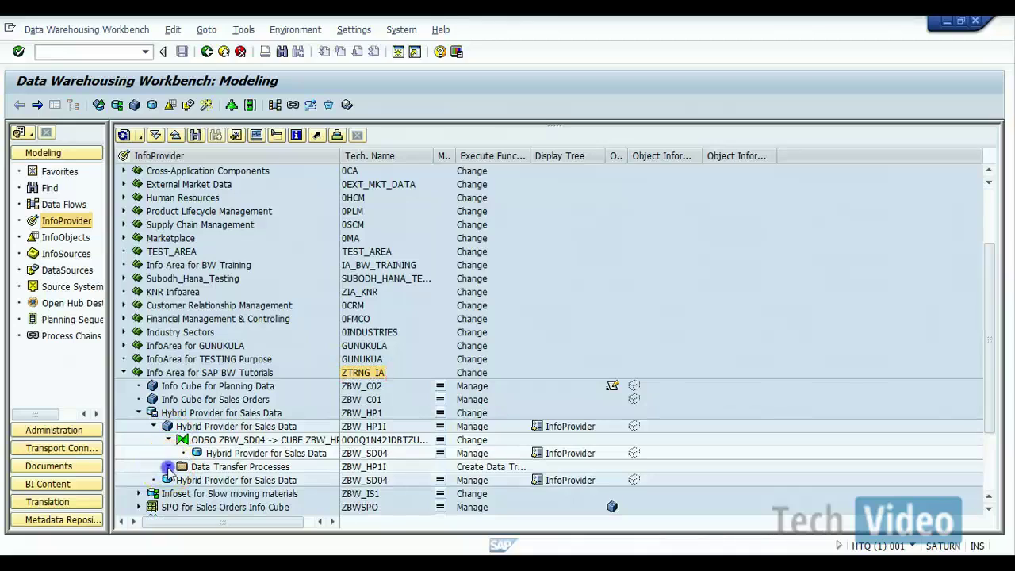
click(168, 466)
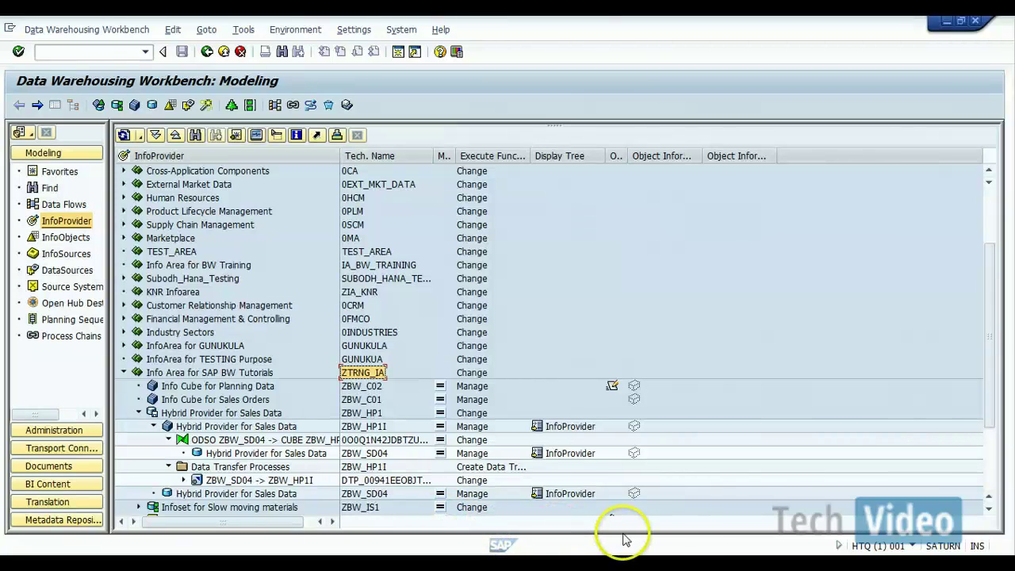
Step: Switch to the Hybrid Provider presentation in PowerPoint and review the slides on its concept, components and types
key(alt+Tab)
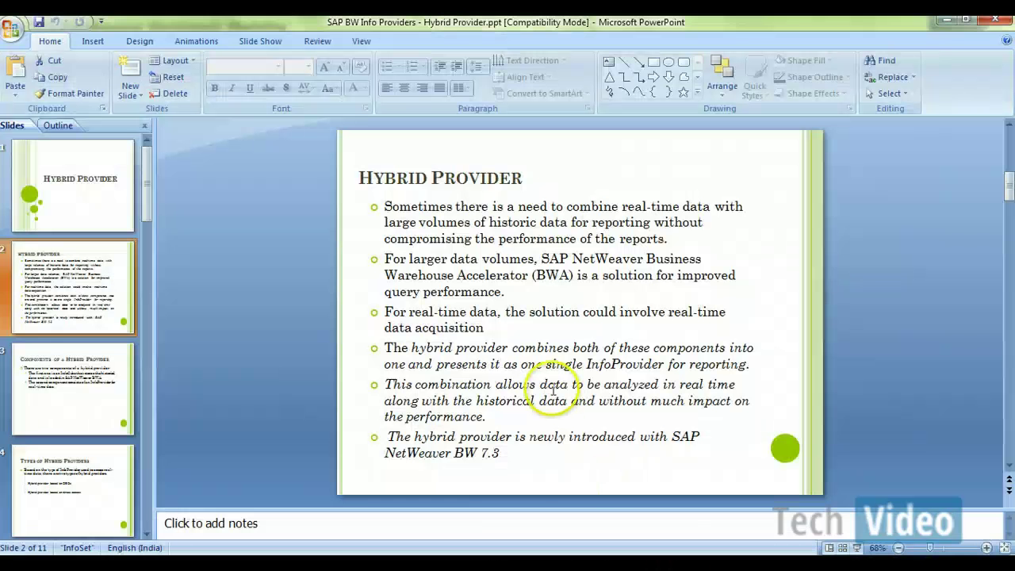
scroll(553, 389, down, 1)
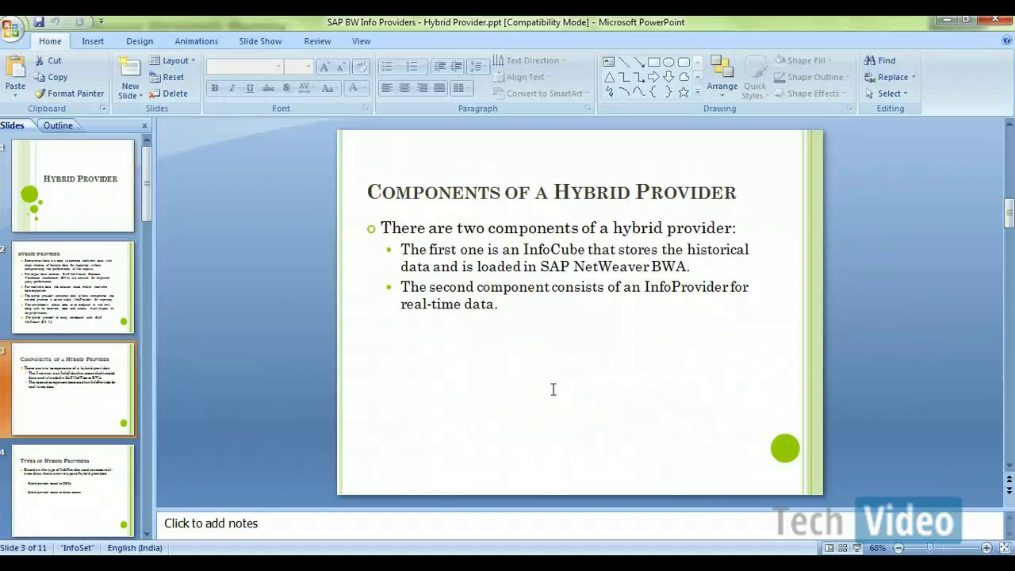
scroll(553, 390, down, 1)
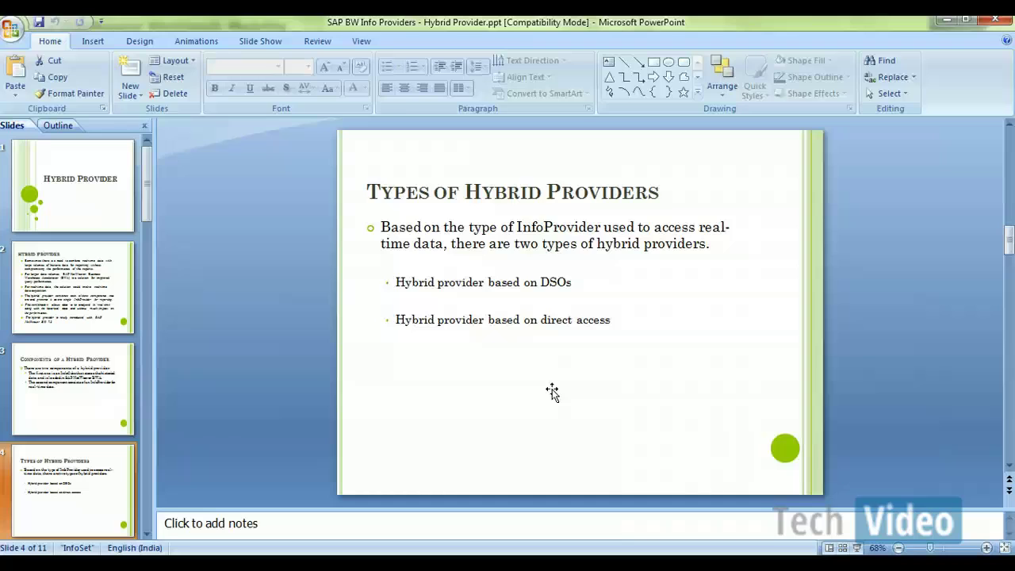
scroll(552, 392, up, 1)
scroll(552, 392, up, 1)
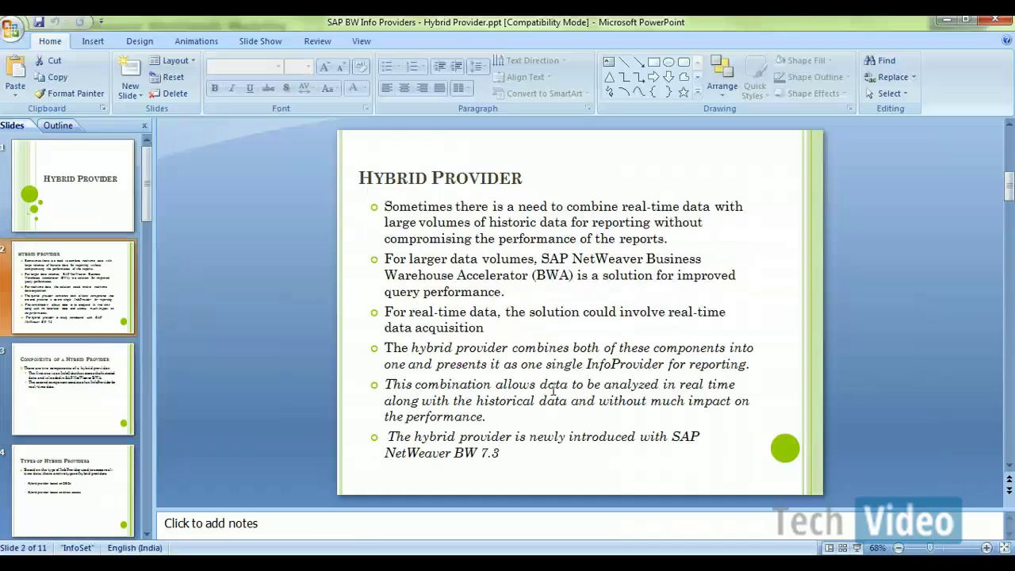